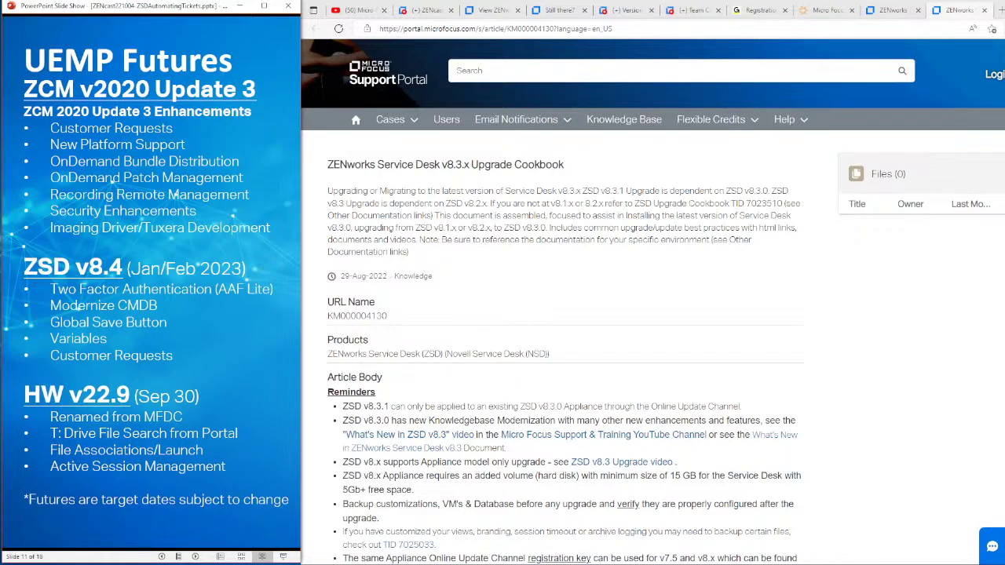
# Step: Advance the slideshow past the recap slides to the ZSD Automating Tickets agenda
pyautogui.press('Right')
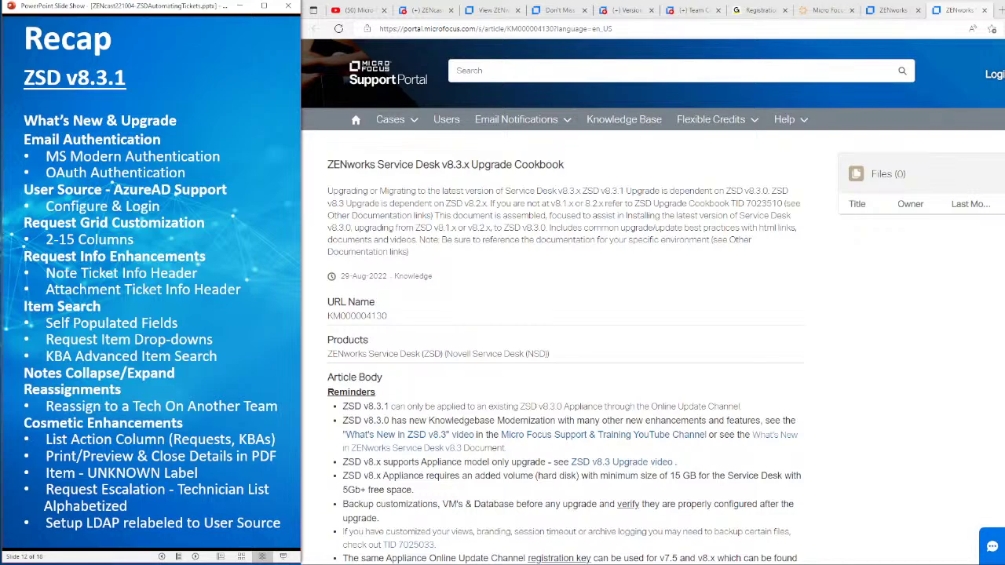
pyautogui.press('Right')
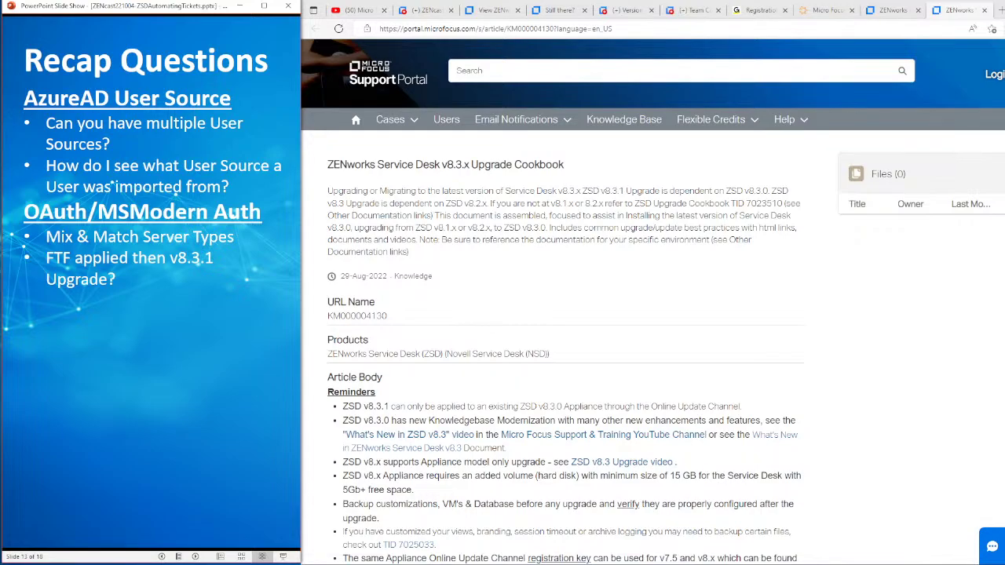
pyautogui.press('Left')
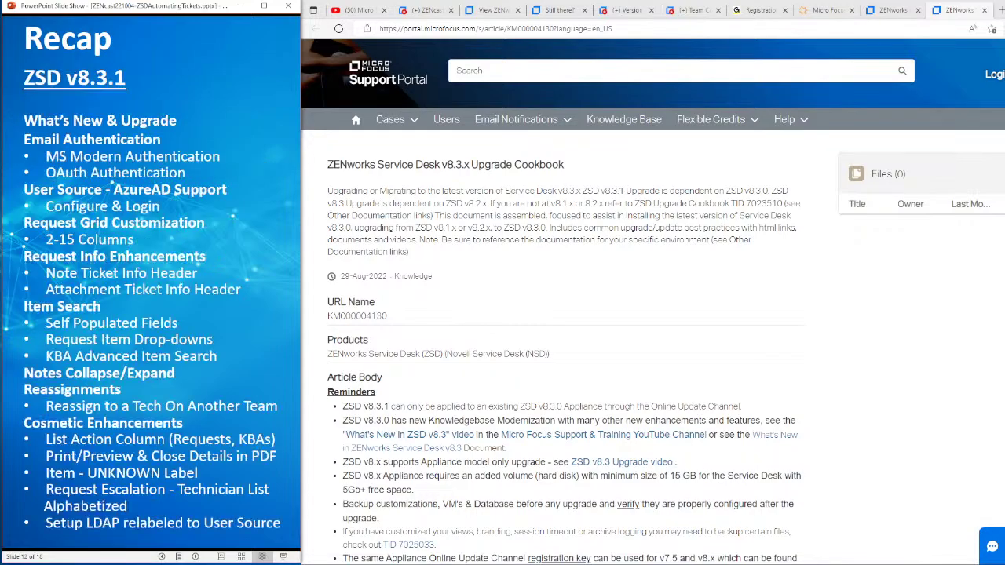
pyautogui.press('Right')
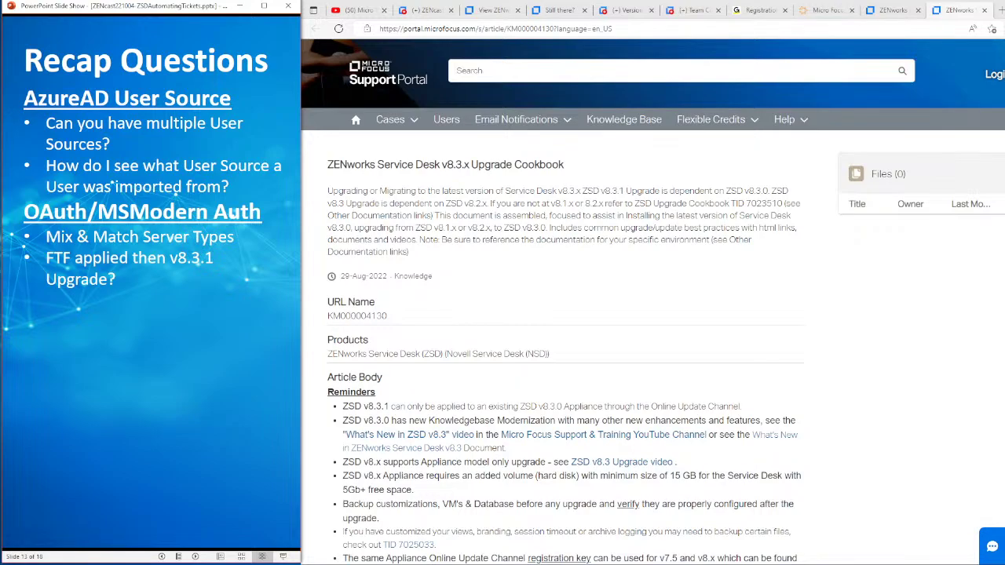
pyautogui.press('Right')
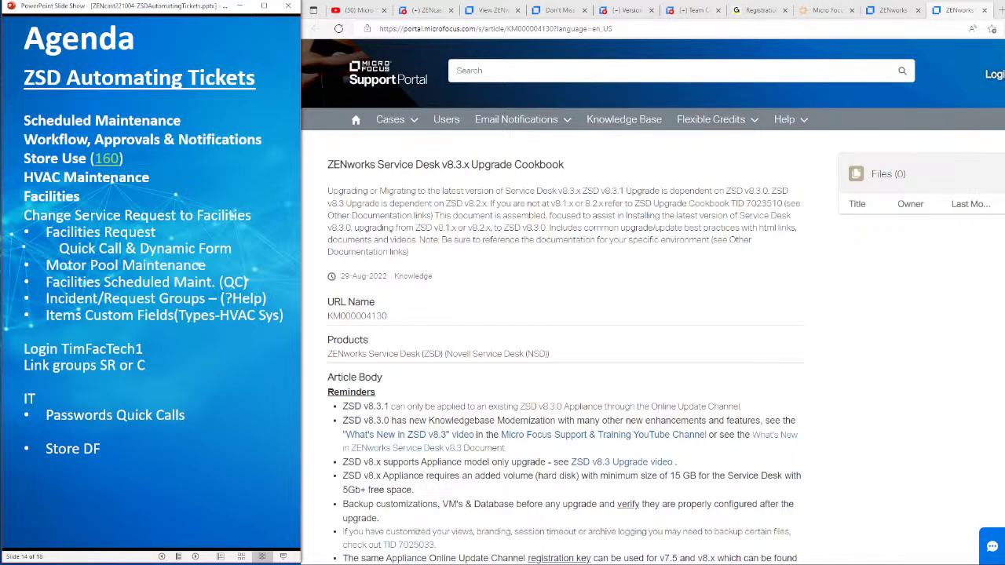
# Step: Close all the tabs of the Micro Focus support browser window
pyautogui.click(384, 10)
pyautogui.click(384, 11)
pyautogui.click(383, 10)
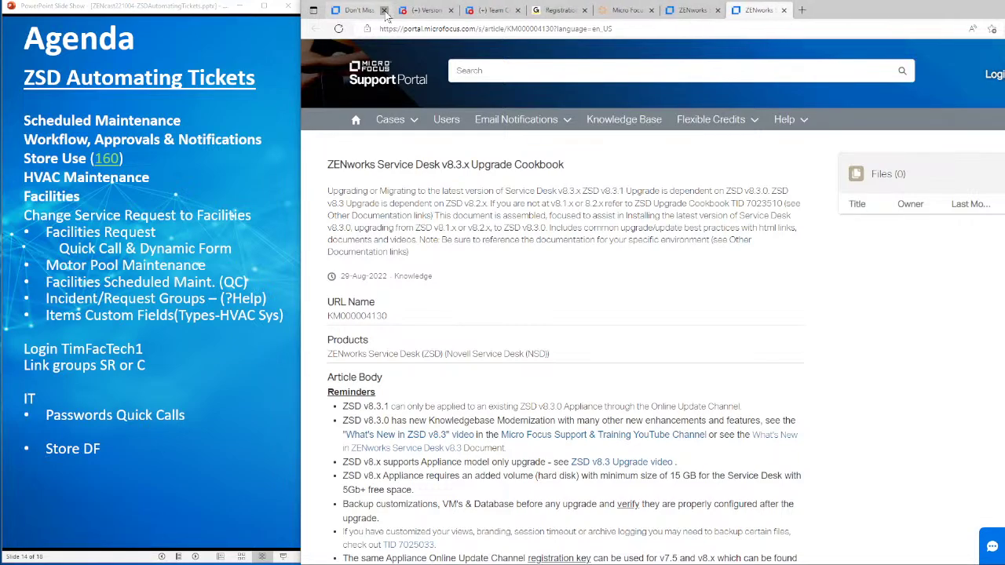
pyautogui.click(384, 11)
pyautogui.click(384, 11)
pyautogui.click(384, 10)
pyautogui.click(384, 11)
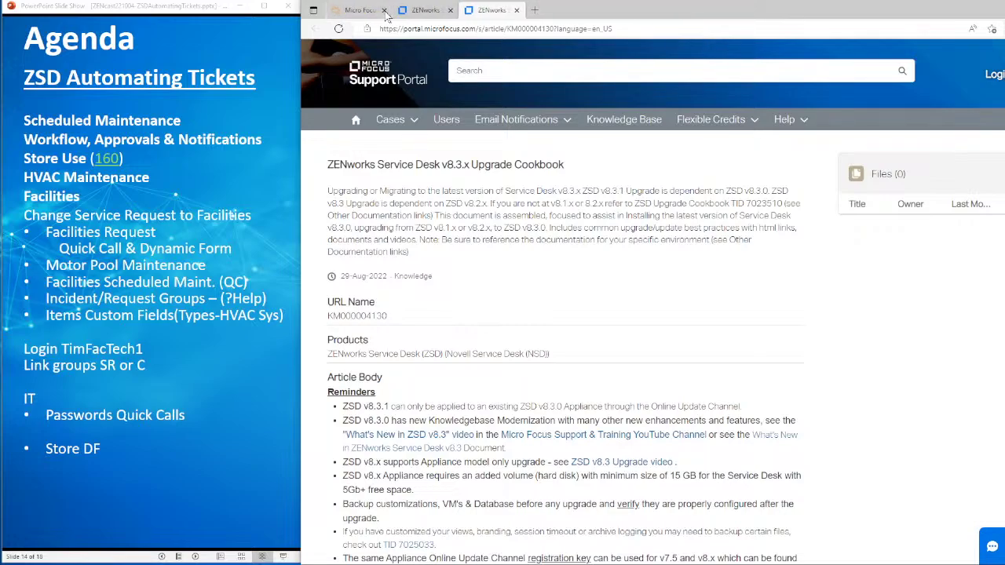
pyautogui.click(384, 10)
pyautogui.click(384, 10)
pyautogui.click(384, 11)
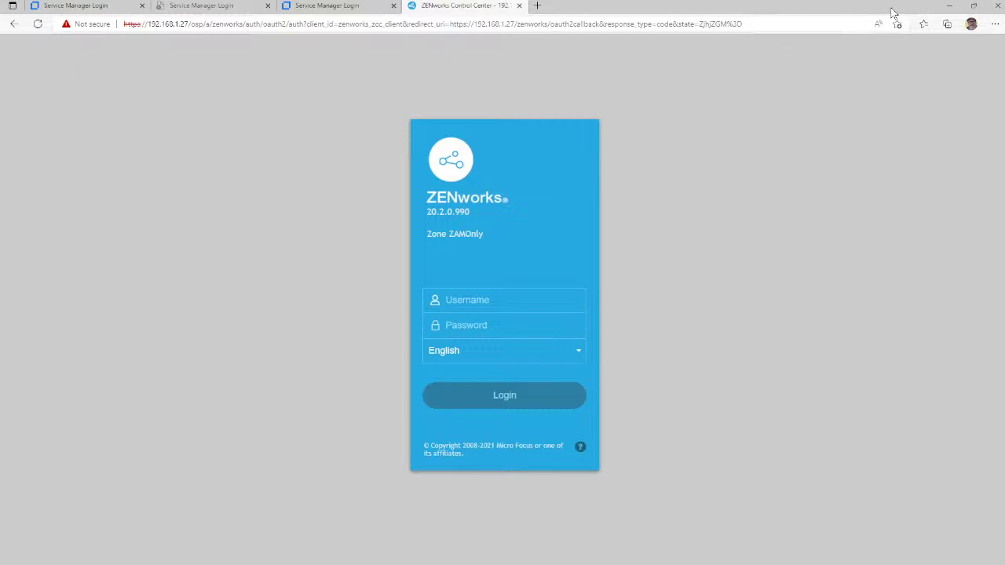
# Step: Restore the maximized browser window and size it to fill the screen area beside the slideshow
pyautogui.click(971, 6)
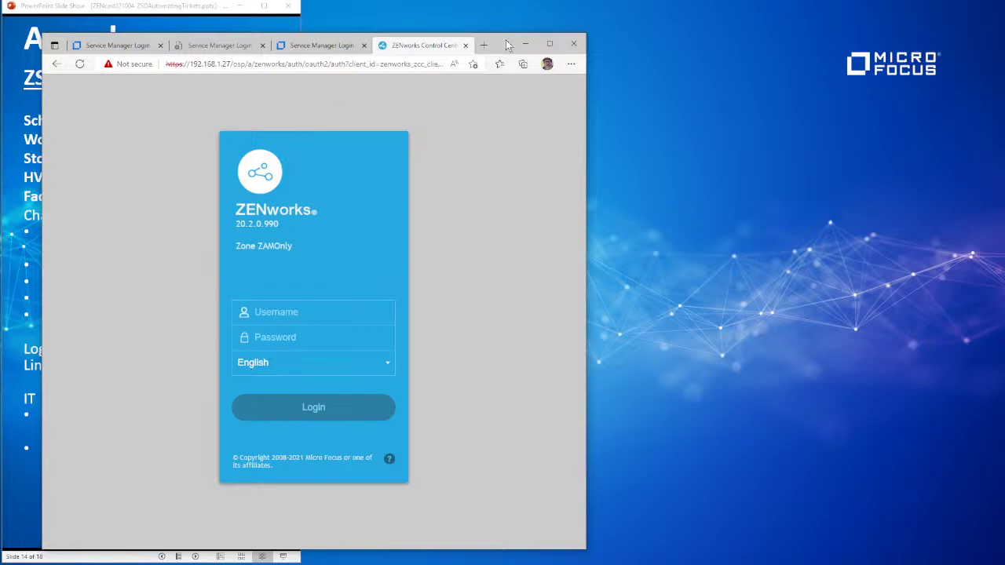
pyautogui.moveTo(524, 47); pyautogui.dragTo(793, 15)
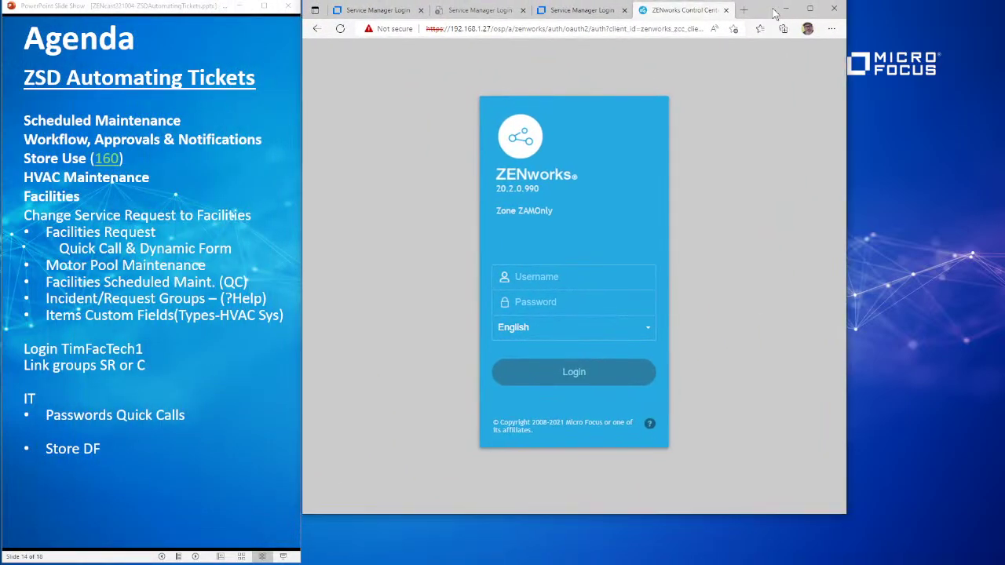
pyautogui.moveTo(846, 511); pyautogui.dragTo(1003, 562)
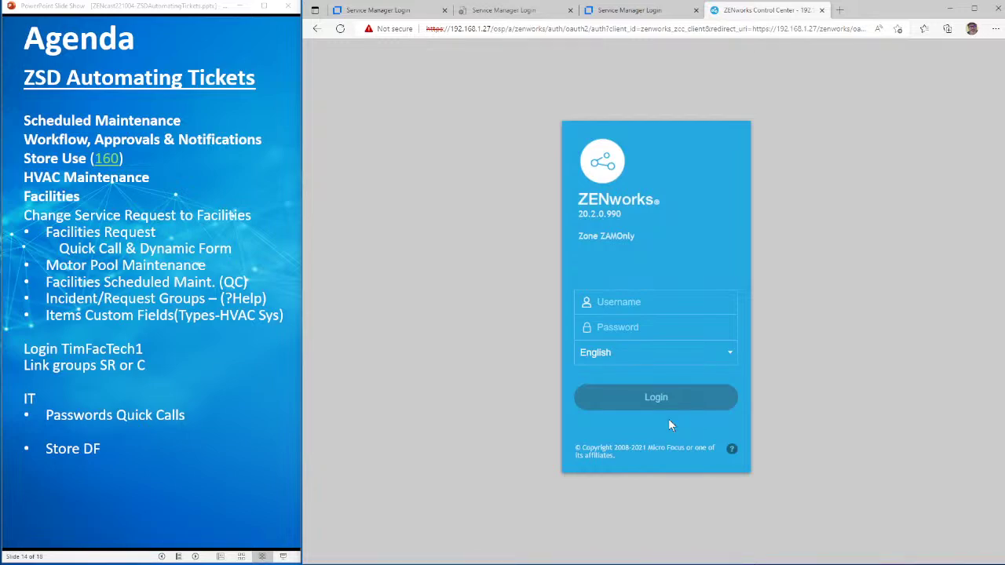
# Step: Bring up the Service Manager login page at 192.168.1.160 and reload it
pyautogui.click(384, 10)
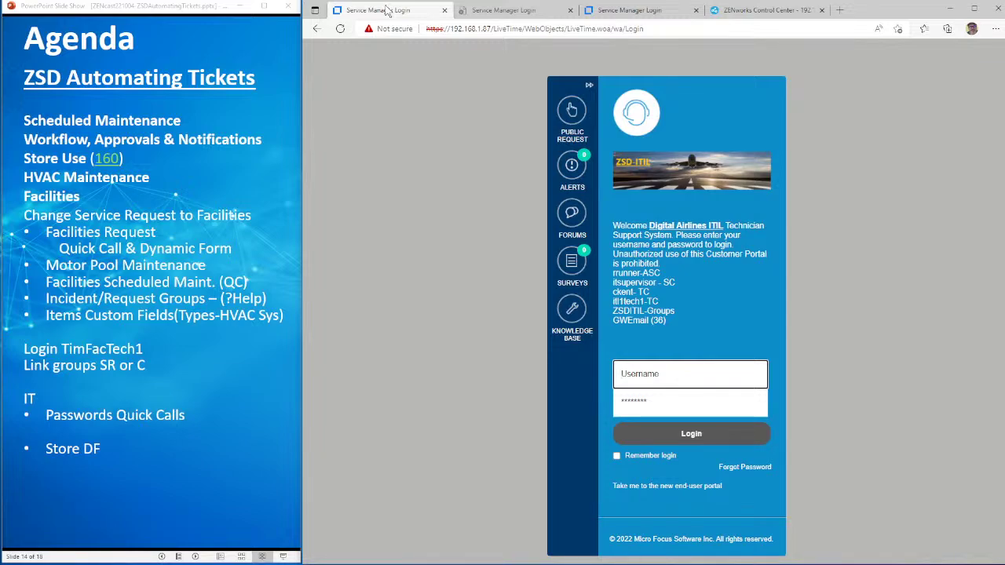
pyautogui.click(502, 10)
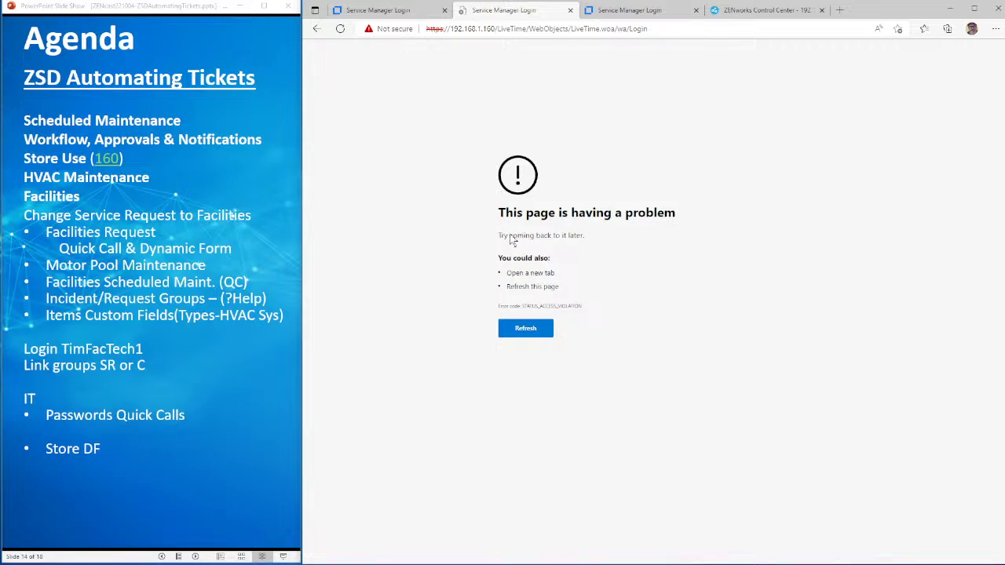
pyautogui.click(526, 330)
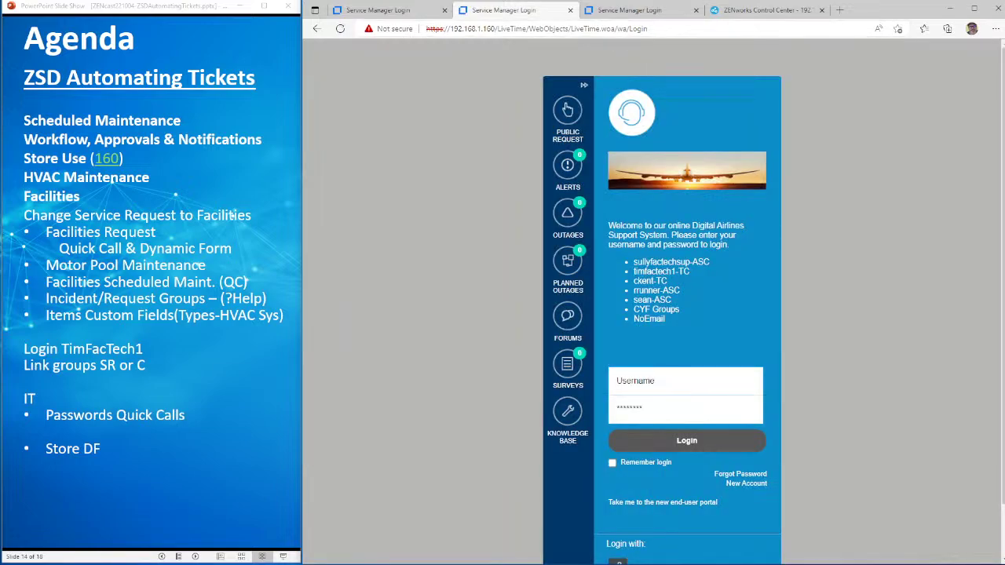
# Step: Log in to Service Manager with the supervisor's username and account password
pyautogui.click(644, 381)
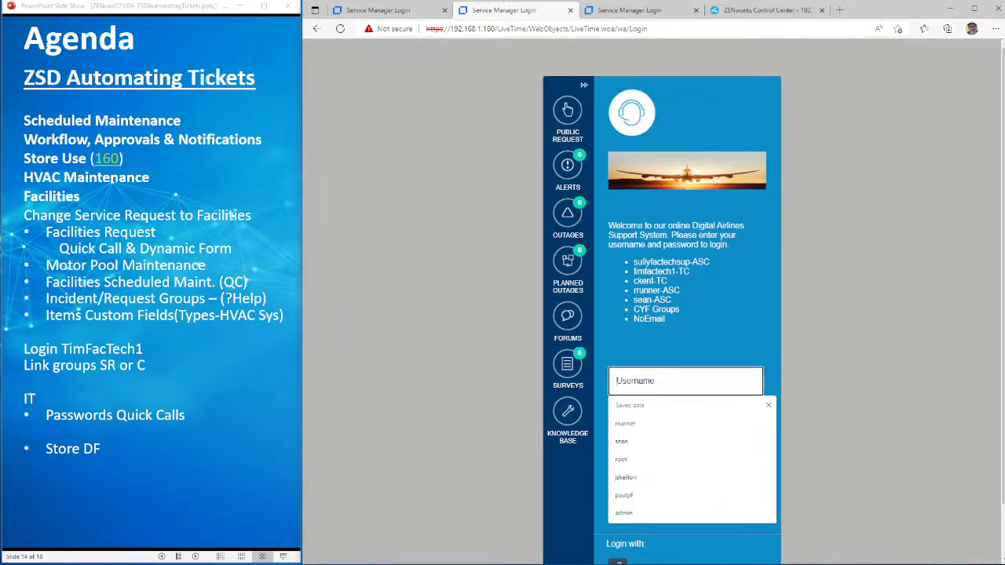
pyautogui.write('sean')
pyautogui.press('Tab')
pyautogui.write('•••')
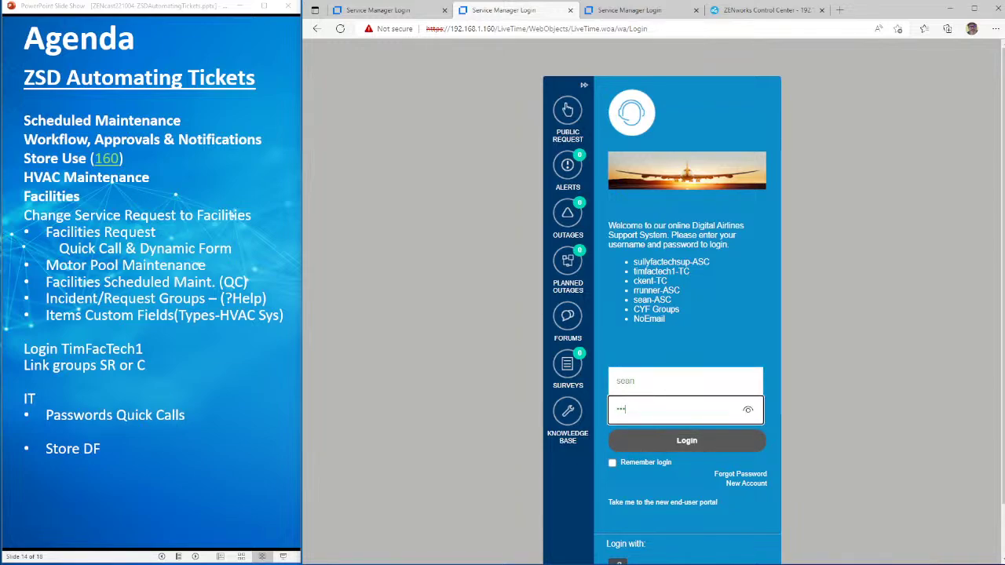
pyautogui.write('•••••')
pyautogui.press('Return')
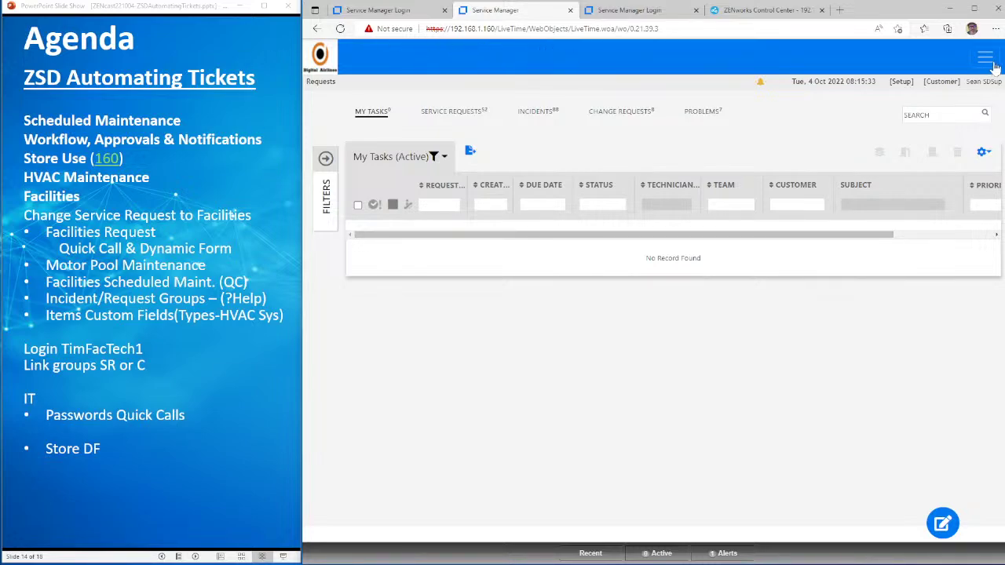
# Step: Widen the browser window to show the full navigation, and review the Quick Calls, Dynamic Forms and Store Setup lists
pyautogui.moveTo(303, 314); pyautogui.dragTo(244, 309)
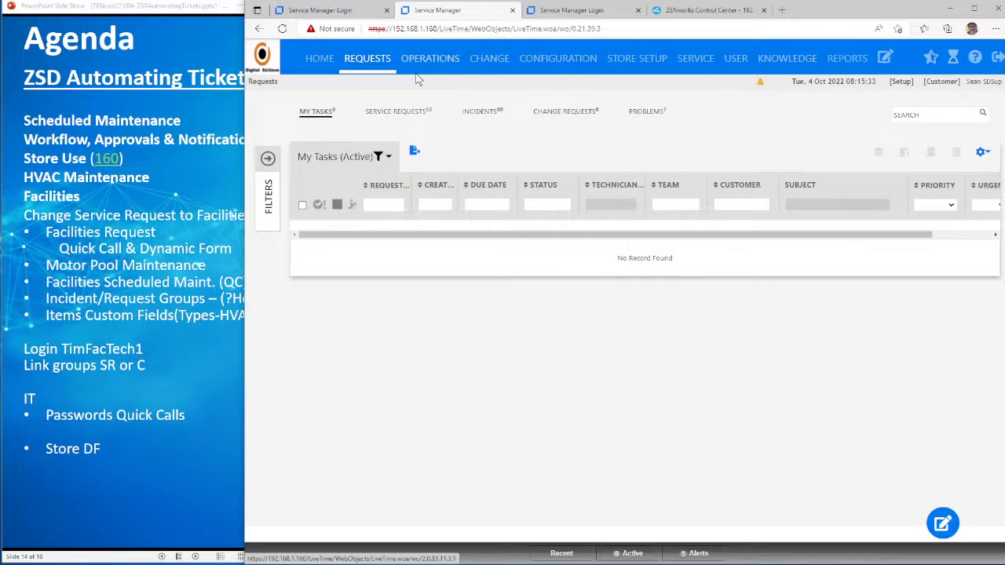
pyautogui.click(319, 58)
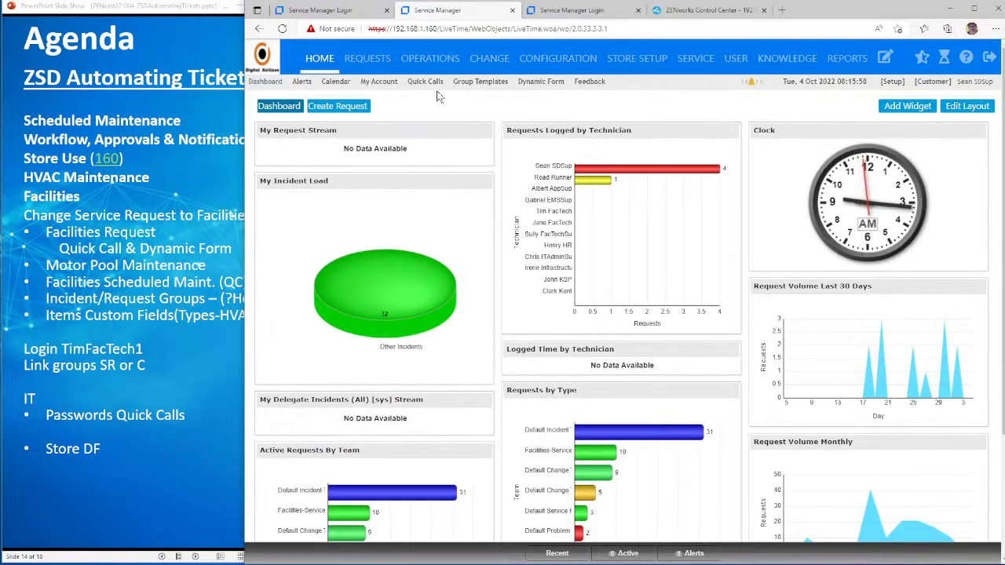
pyautogui.click(428, 83)
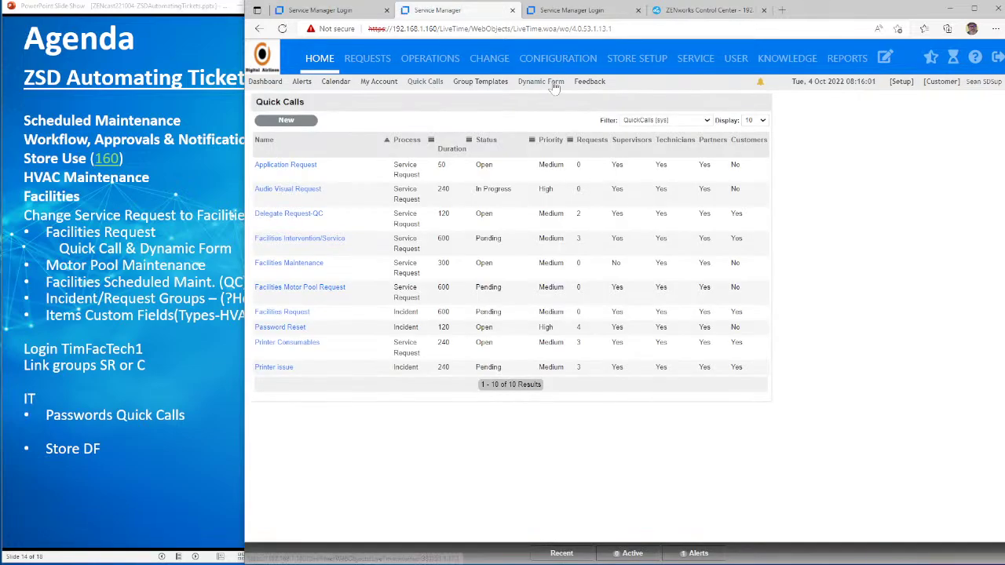
pyautogui.click(549, 83)
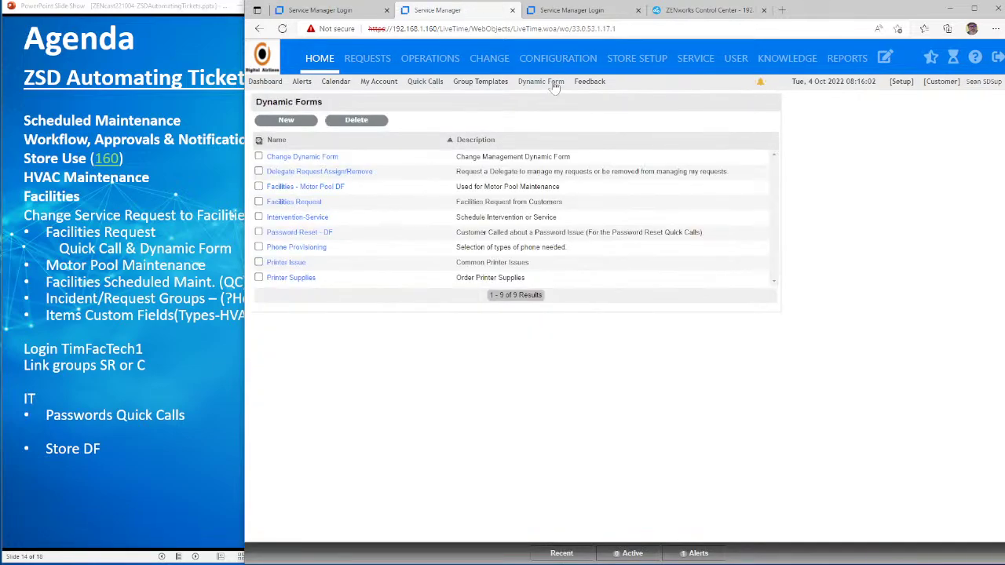
pyautogui.click(624, 60)
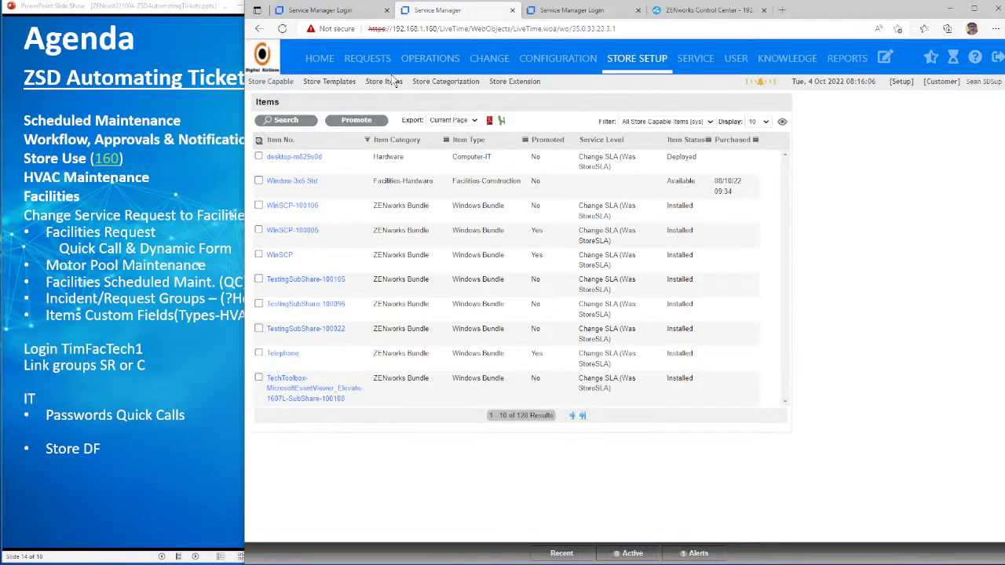
# Step: Open the Store in the customer portal and filter its items by the Facilities category
pyautogui.click(934, 85)
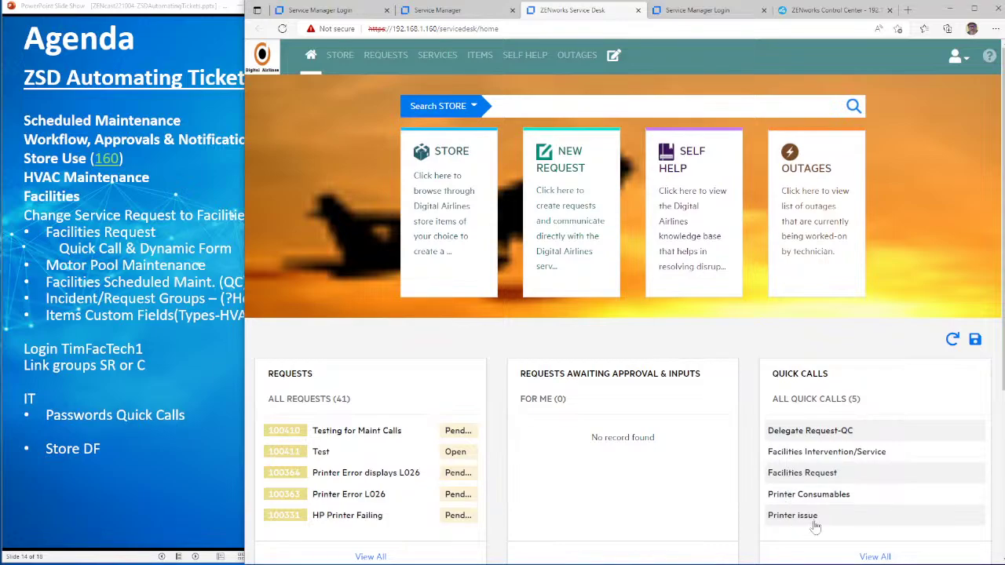
pyautogui.click(457, 196)
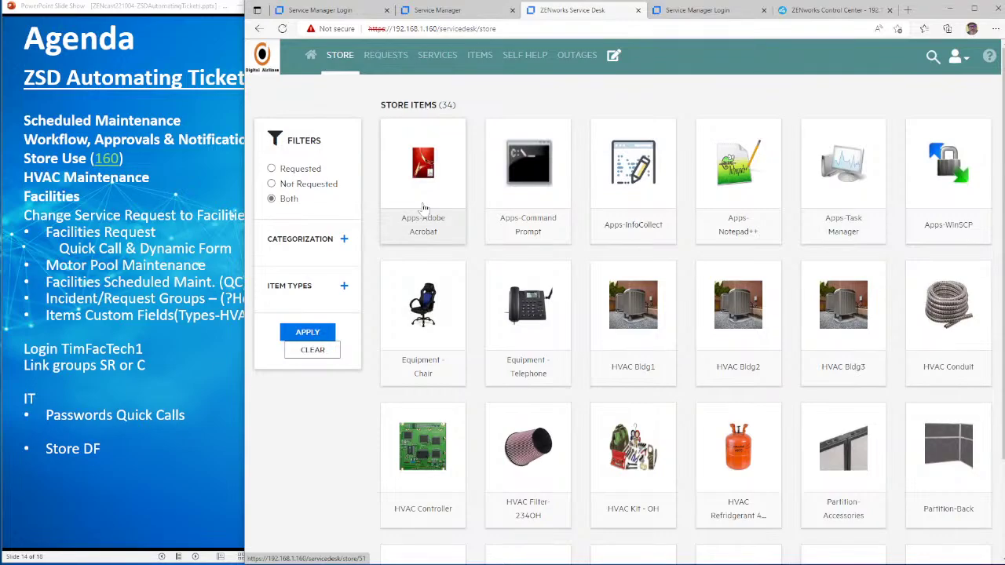
pyautogui.click(344, 241)
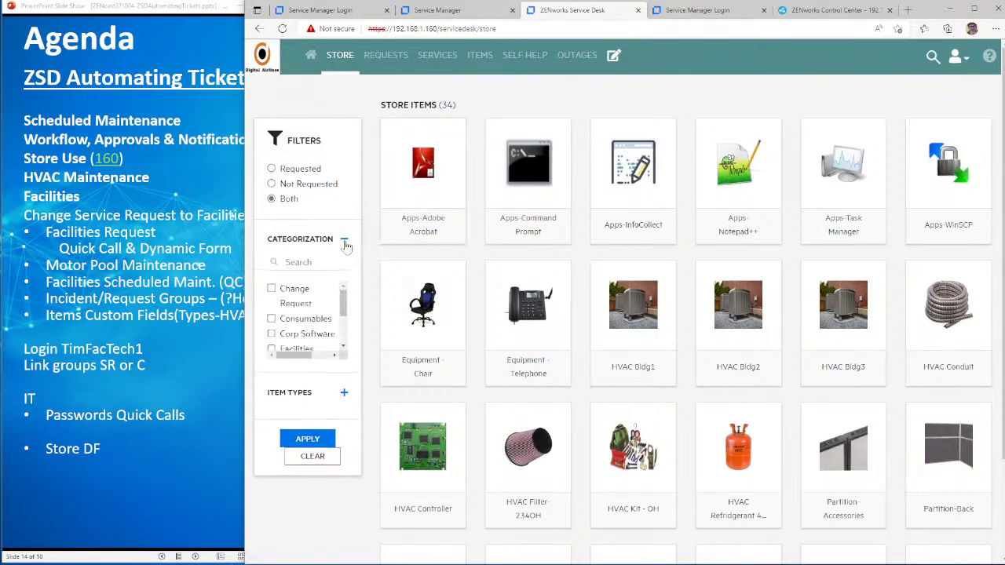
pyautogui.click(271, 349)
pyautogui.click(313, 446)
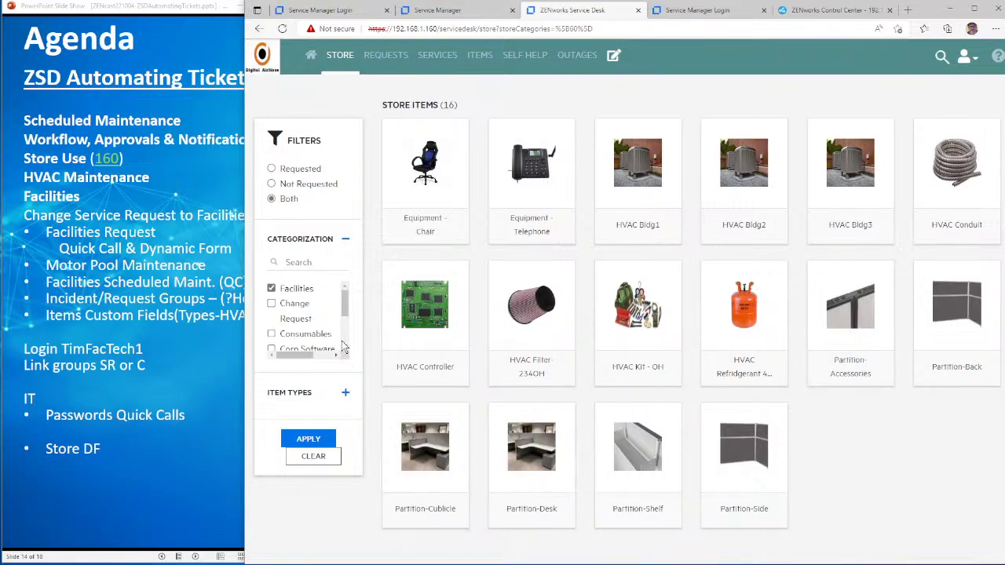
# Step: Replace the Facilities category filter with the Computer-IT item type in the Store
pyautogui.click(272, 289)
pyautogui.click(345, 394)
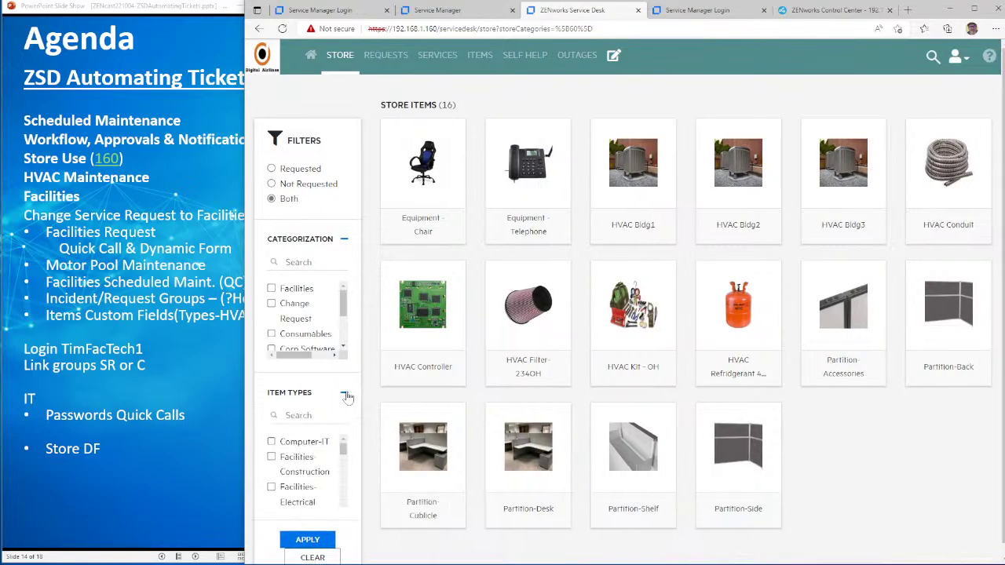
pyautogui.click(271, 444)
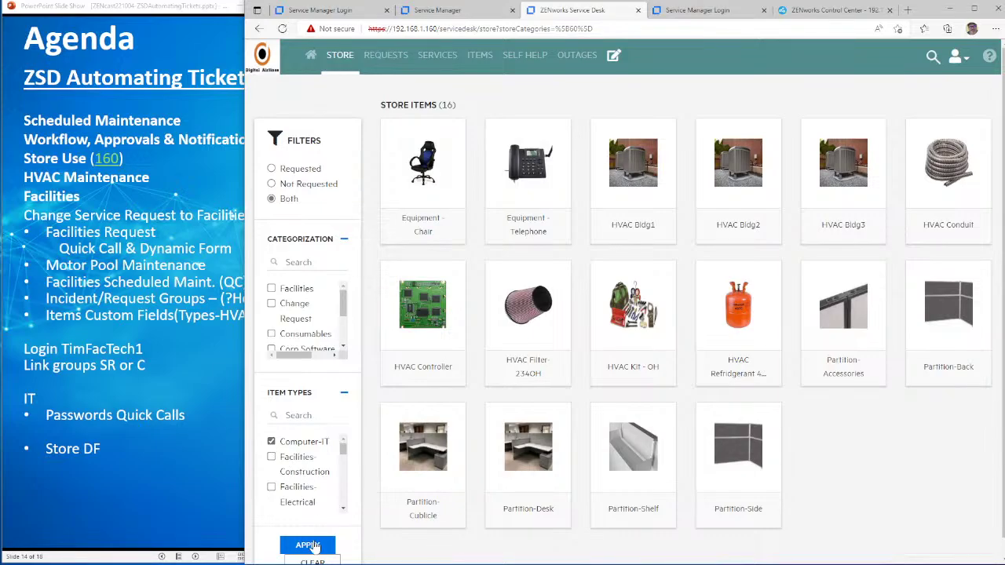
pyautogui.click(313, 544)
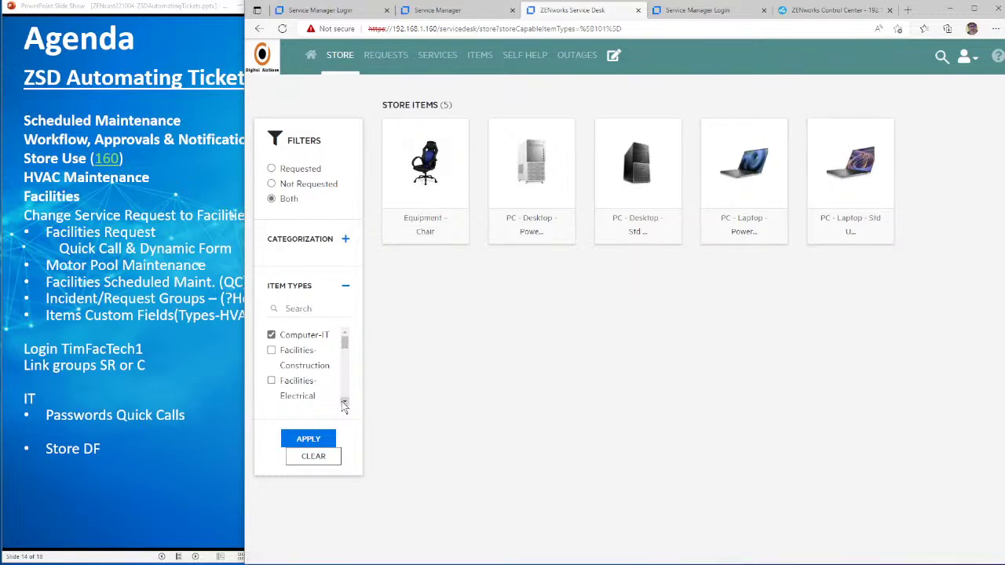
# Step: Add the Provisioning/Onboarding category to the Store's Computer-IT filter and apply it
pyautogui.scroll(-2, 347, 392)
pyautogui.scroll(-6, 346, 396)
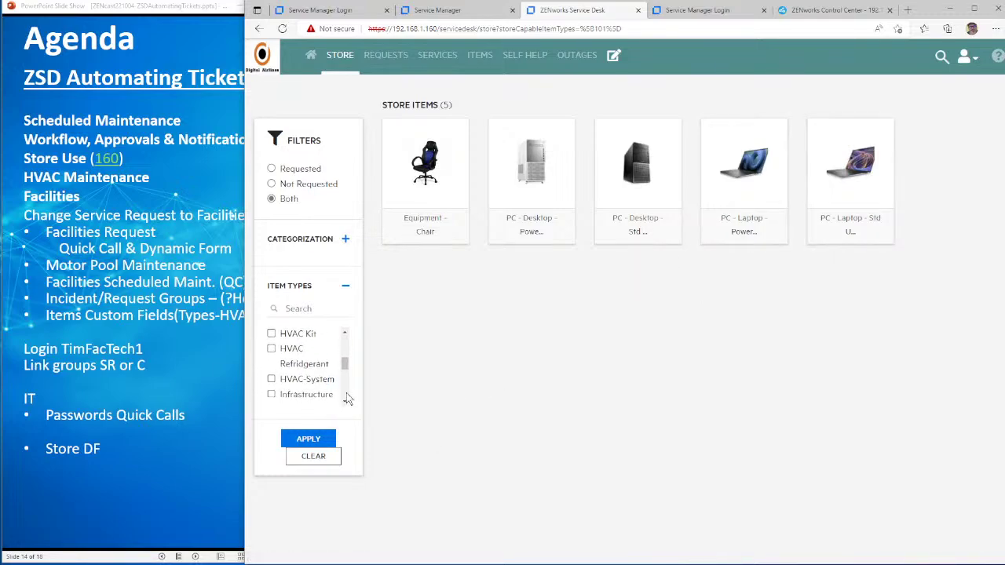
pyautogui.scroll(-2, 346, 397)
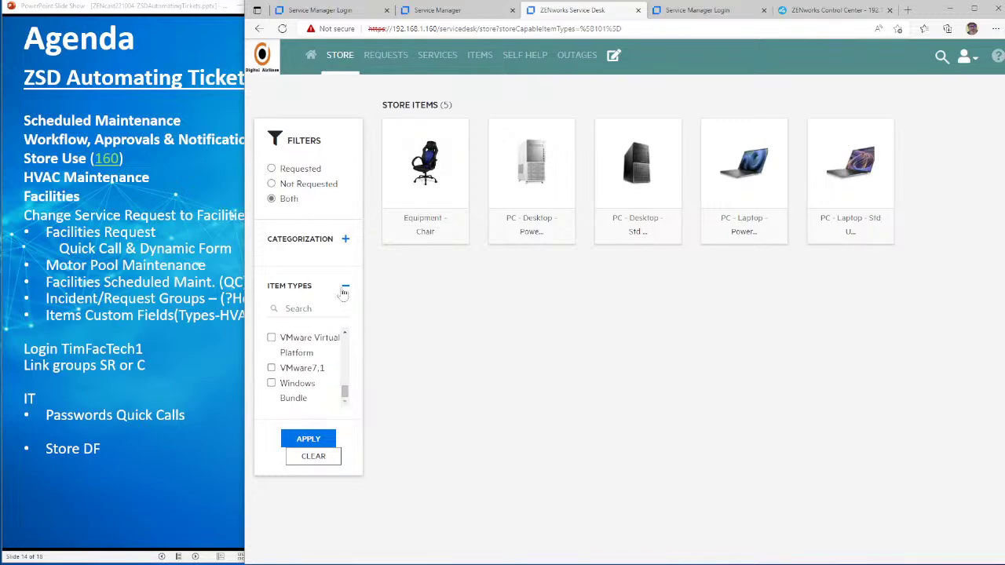
pyautogui.click(345, 239)
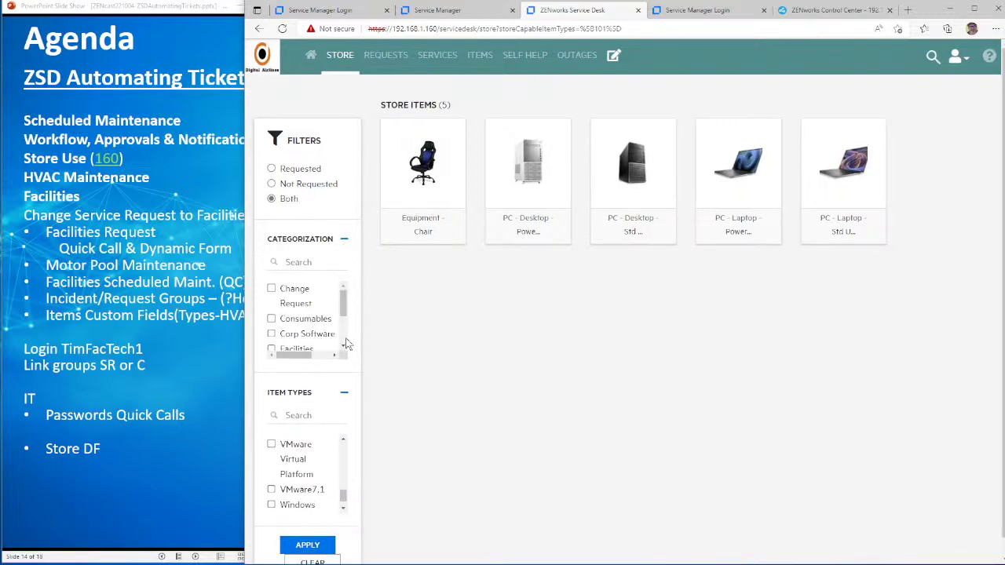
pyautogui.scroll(-2, 350, 334)
pyautogui.click(317, 337)
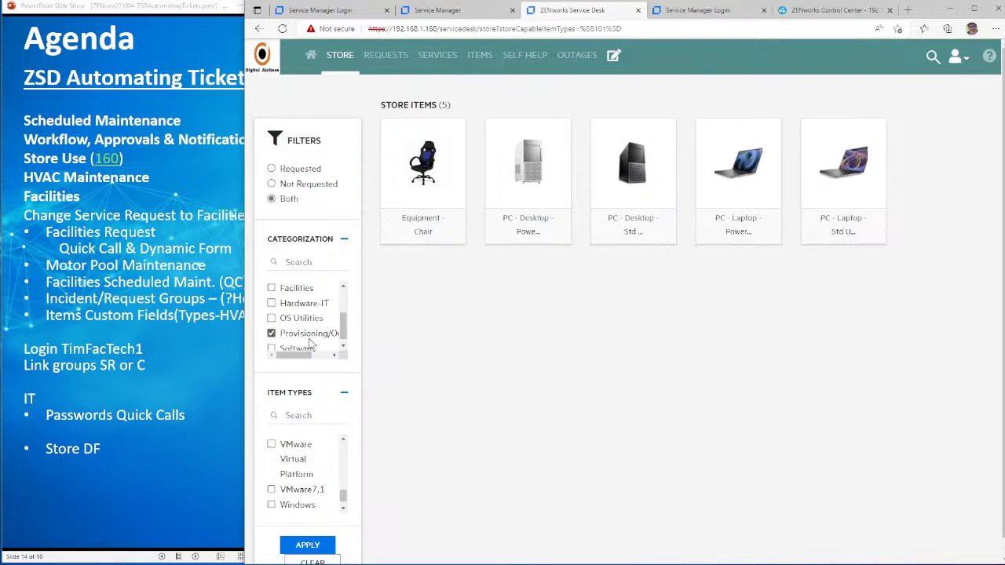
pyautogui.hscroll(3, 343, 361)
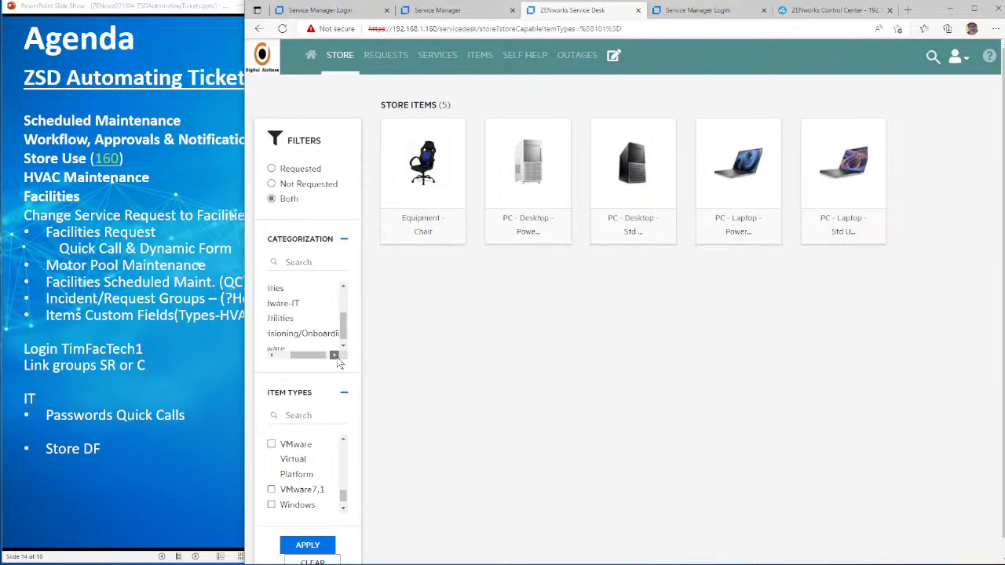
pyautogui.click(305, 545)
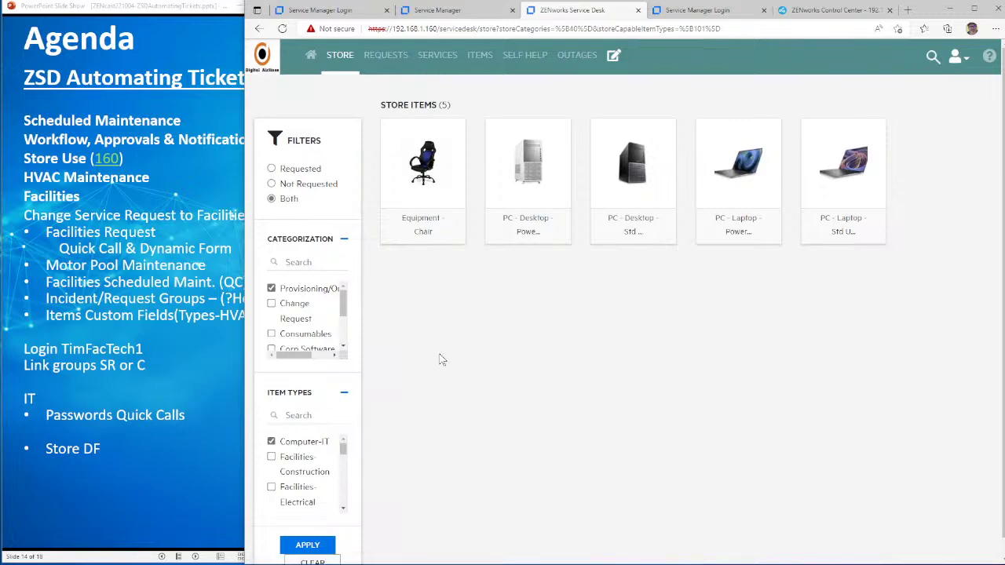
# Step: Remove the Computer-IT item type from the Store filter, keeping only the Provisioning/Onboarding category, and apply it
pyautogui.click(271, 442)
pyautogui.click(318, 542)
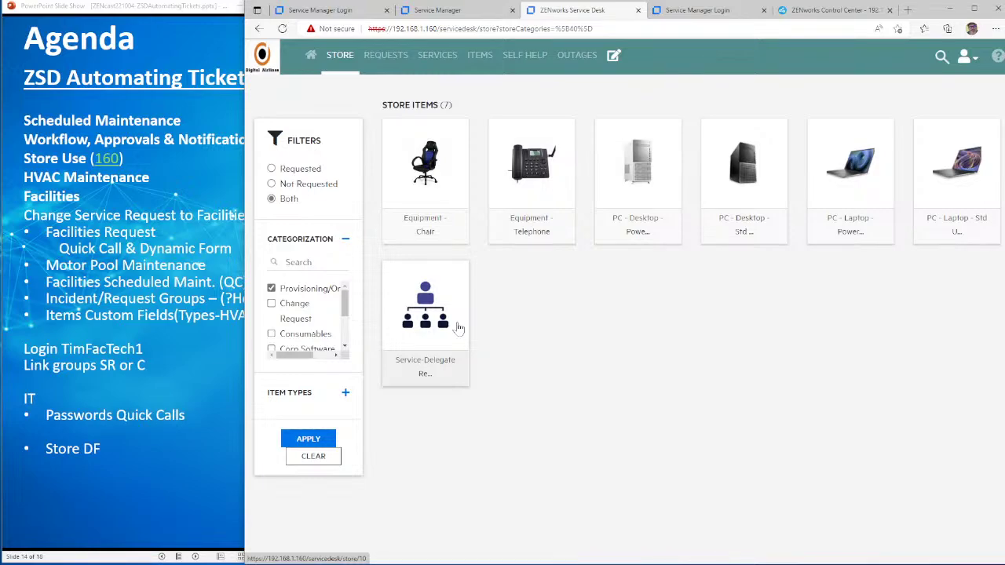
# Step: View the Requests list, and return to the unfiltered Store to browse all of its items
pyautogui.click(385, 58)
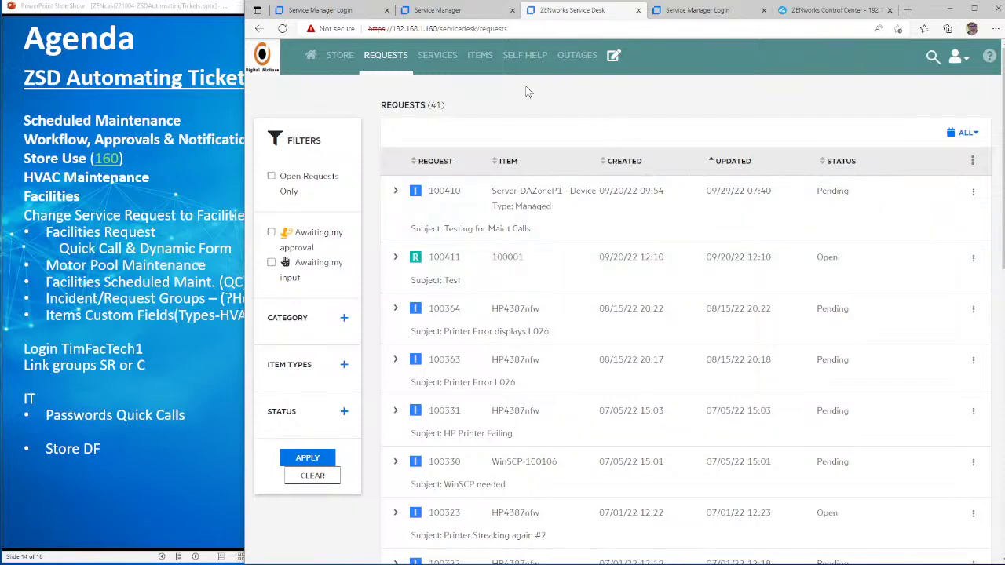
pyautogui.click(342, 60)
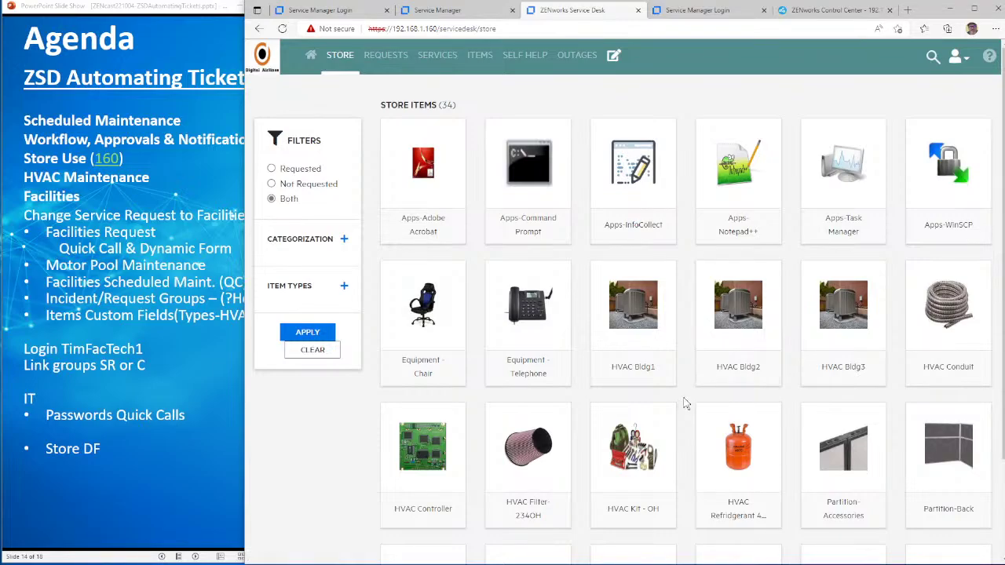
pyautogui.scroll(-4, 688, 403)
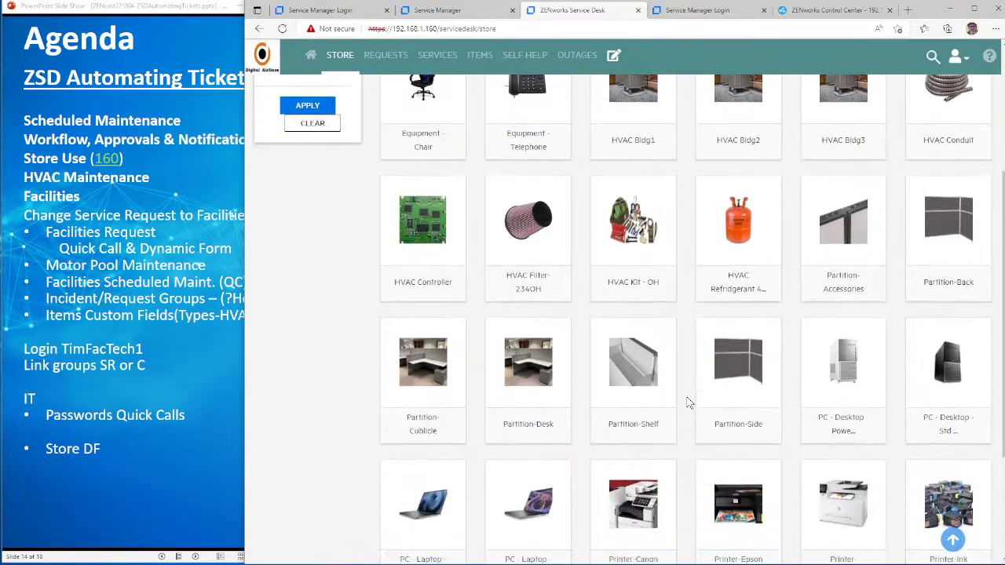
pyautogui.scroll(-1, 688, 404)
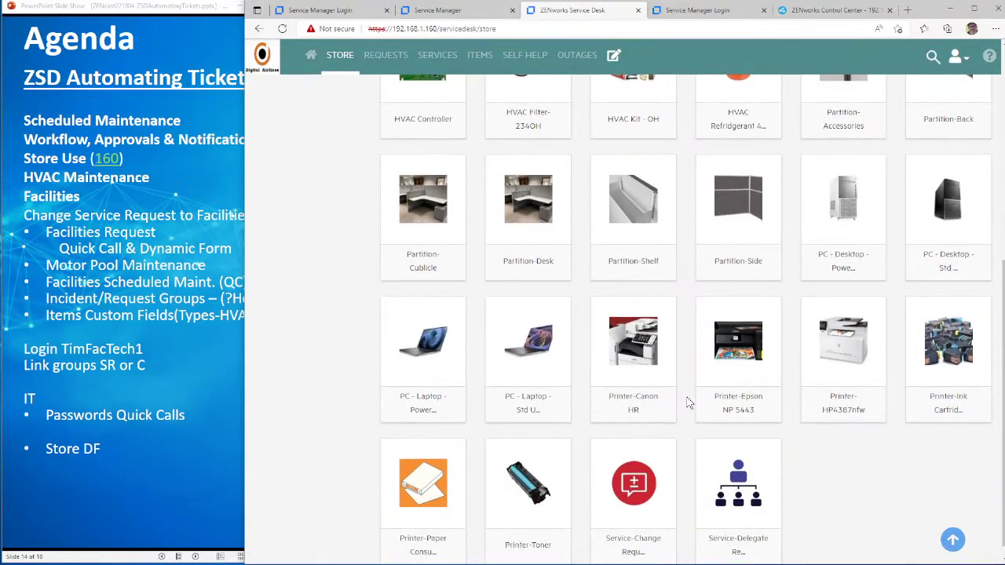
pyautogui.scroll(5, 687, 403)
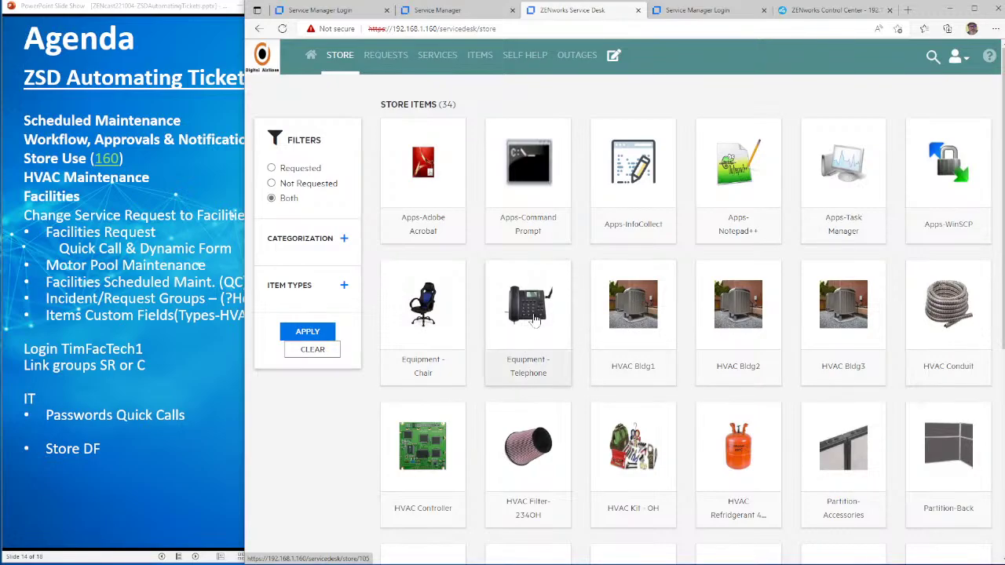
# Step: Open the Equipment - Telephone request and choose Onboarding, Wall Mount, Single Line and I'm Not Sure as the connection type
pyautogui.click(534, 317)
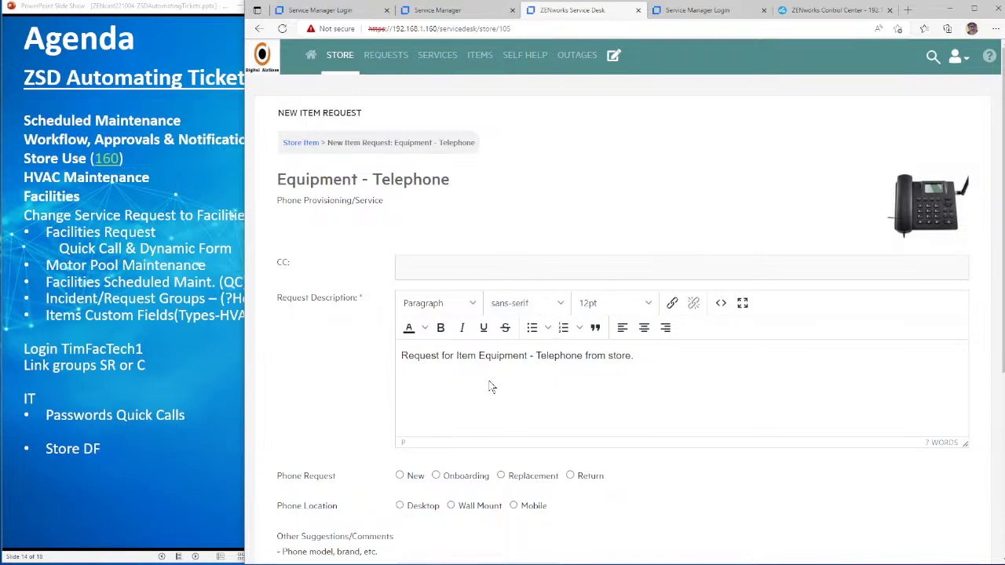
pyautogui.scroll(-1, 492, 386)
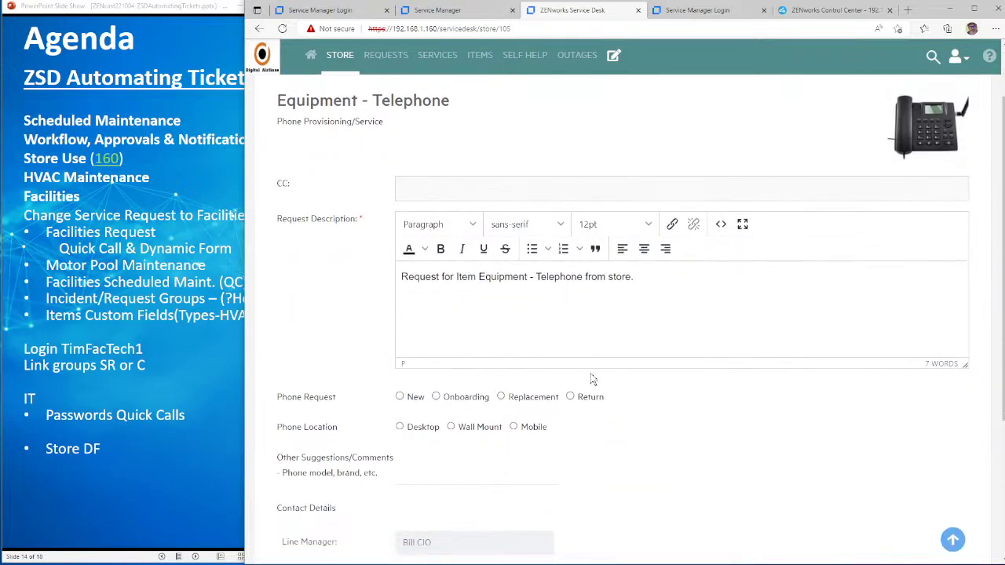
pyautogui.click(437, 397)
pyautogui.scroll(-1, 643, 404)
pyautogui.scroll(2, 644, 405)
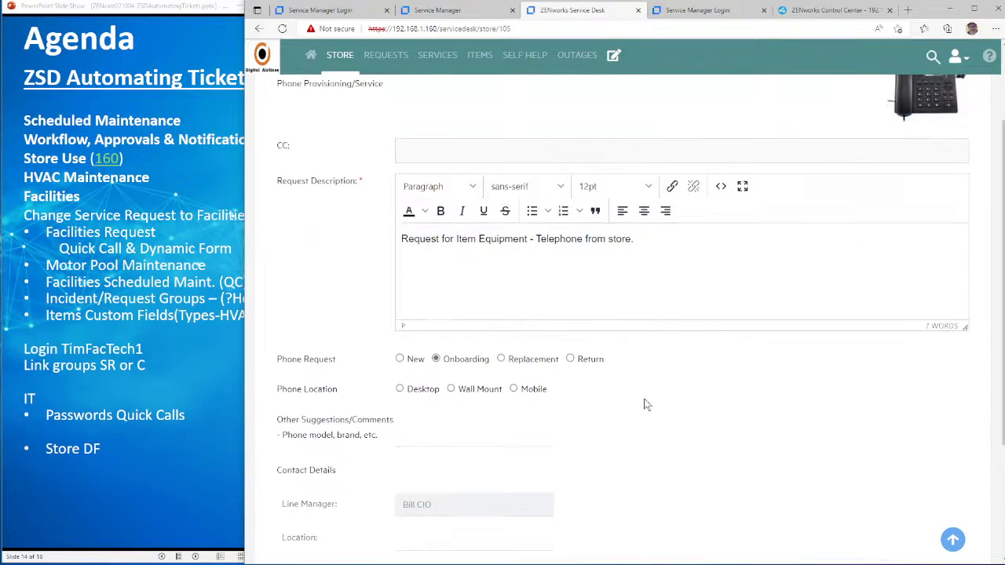
pyautogui.scroll(-2, 643, 404)
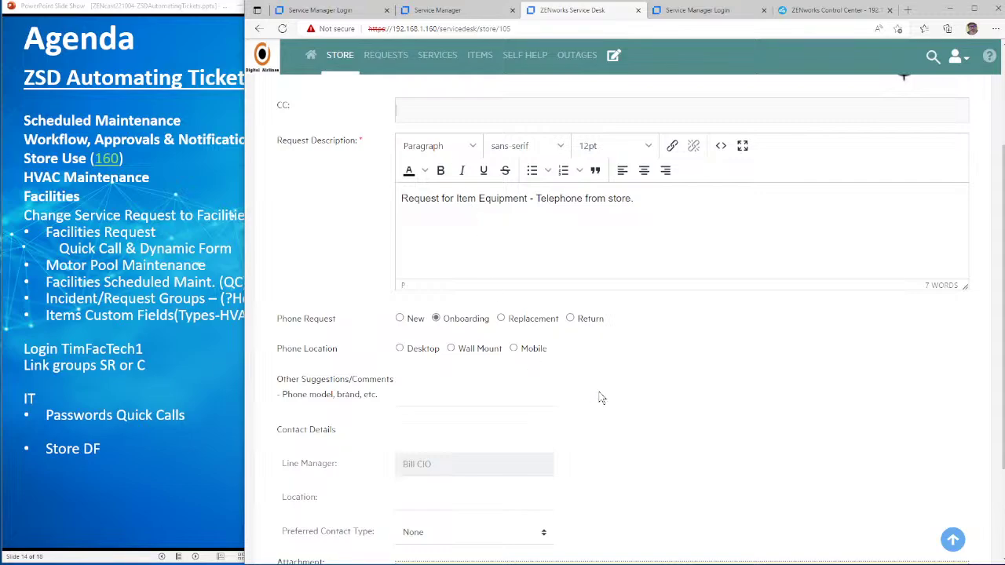
pyautogui.click(451, 349)
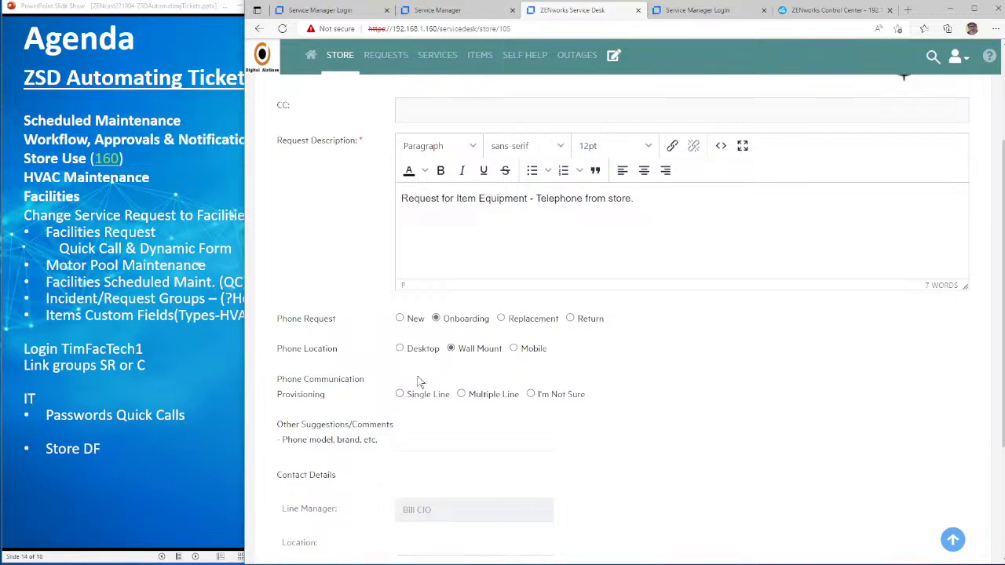
pyautogui.click(400, 394)
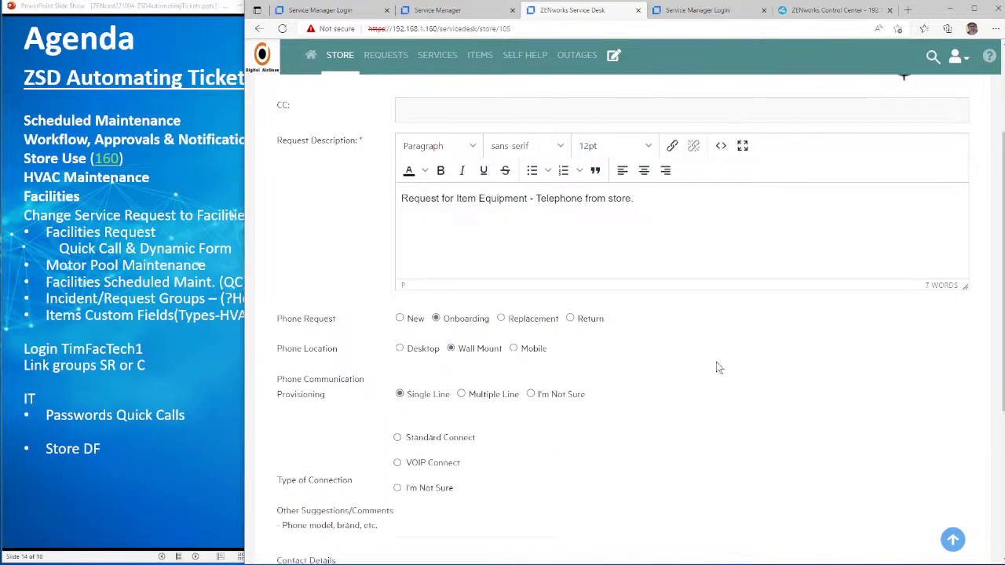
pyautogui.click(398, 488)
pyautogui.scroll(-3, 616, 431)
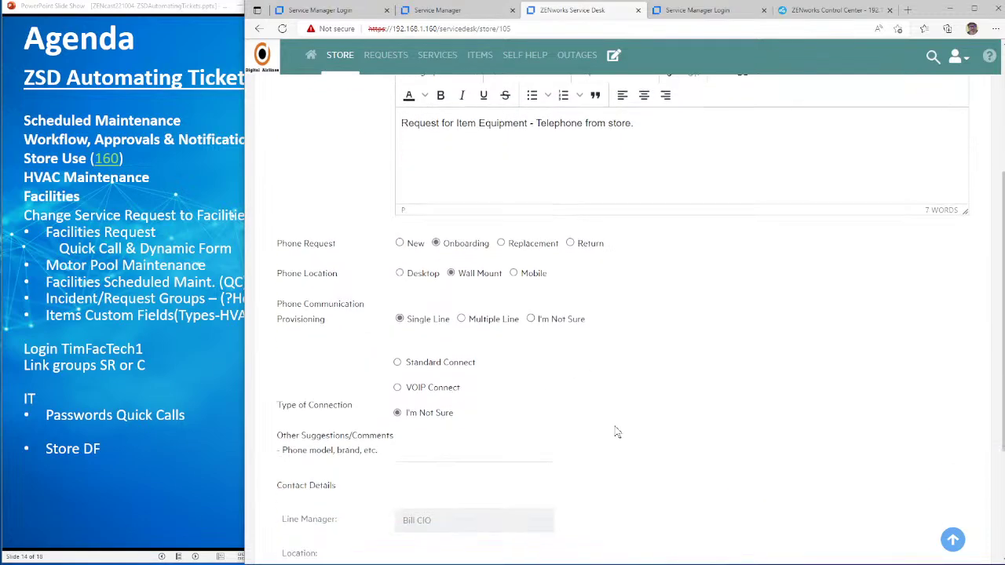
# Step: Examine the telephone form's comments, location, preferred contact type and attachment fields without filling them in
pyautogui.click(403, 366)
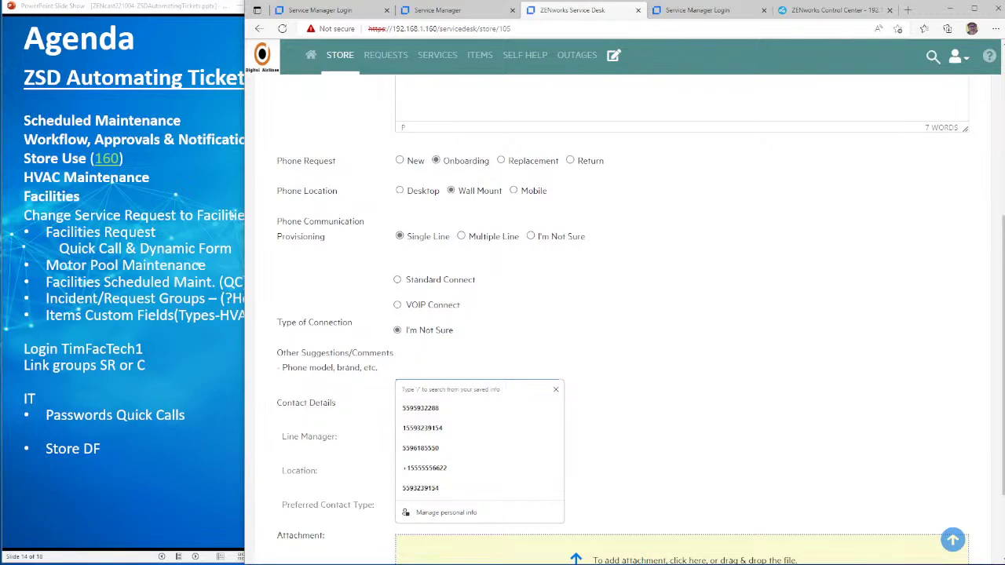
pyautogui.click(609, 371)
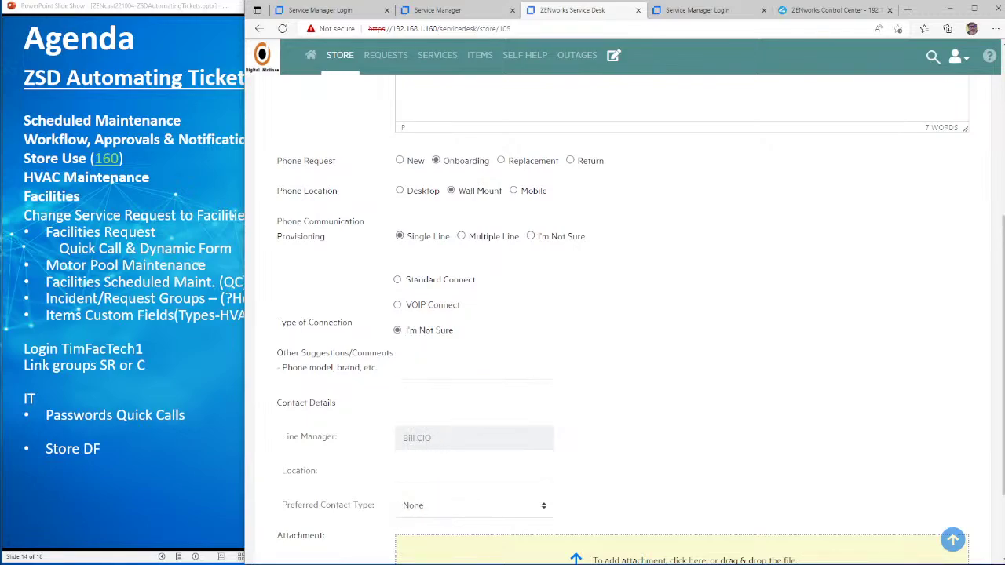
pyautogui.click(503, 471)
pyautogui.click(547, 510)
pyautogui.scroll(-1, 639, 479)
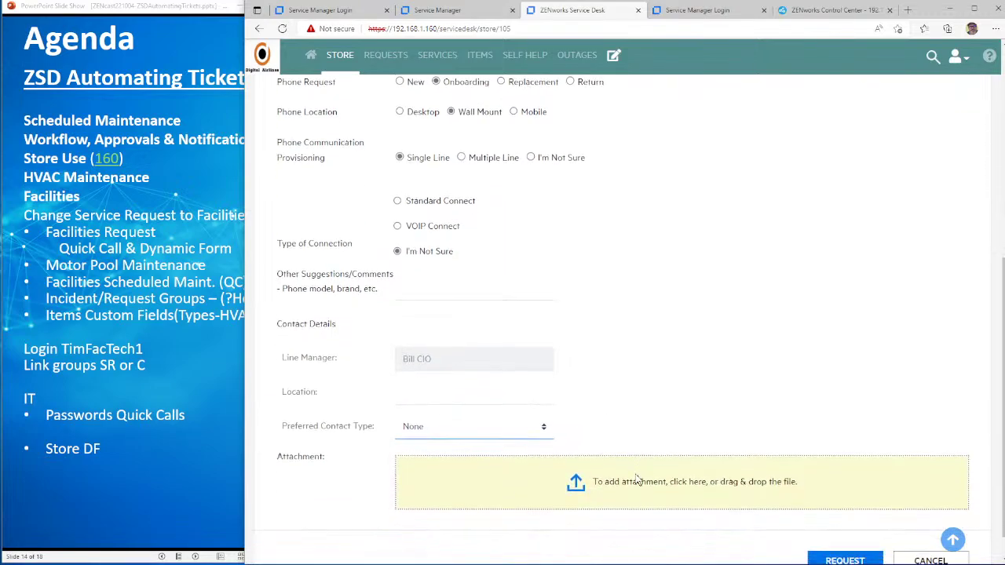
# Step: Try the New phone request option, return to Onboarding, and choose Desktop with Multiple Line provisioning
pyautogui.scroll(1, 638, 479)
pyautogui.scroll(3, 637, 479)
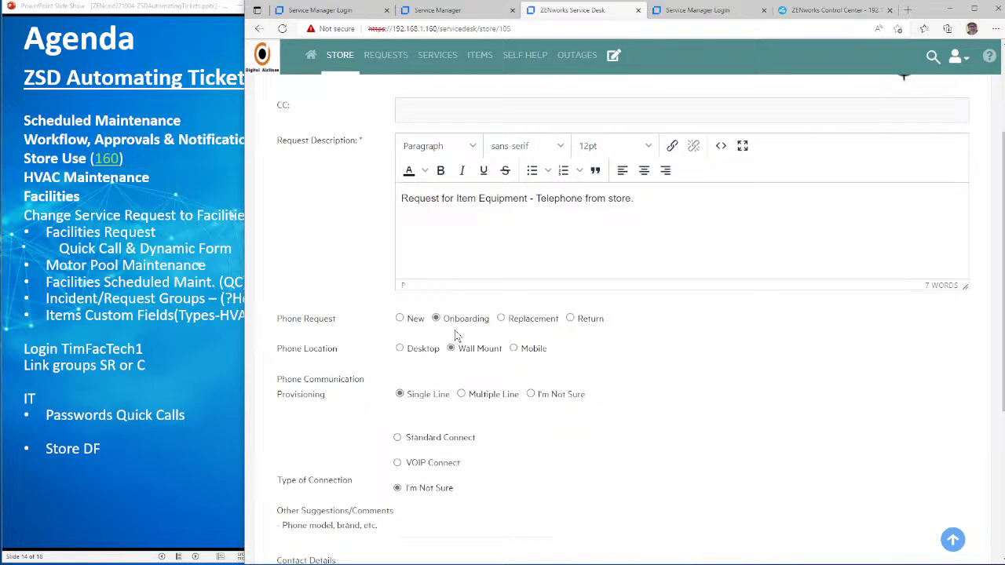
pyautogui.click(400, 320)
pyautogui.click(436, 319)
pyautogui.click(401, 349)
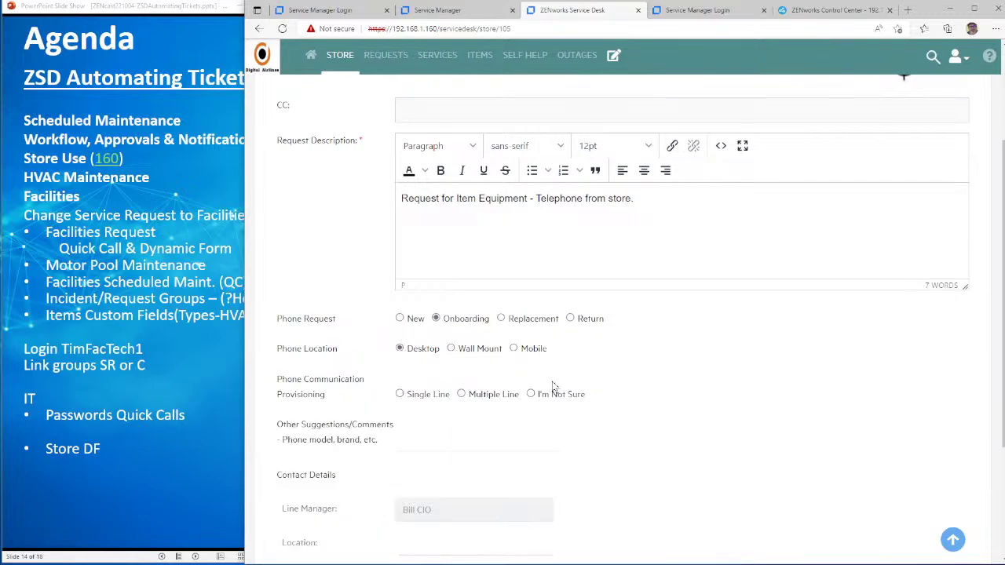
pyautogui.click(463, 395)
# Step: Set the phone location to Mobile, with Android as the phone type and Phone Service as the OneAir service
pyautogui.click(514, 348)
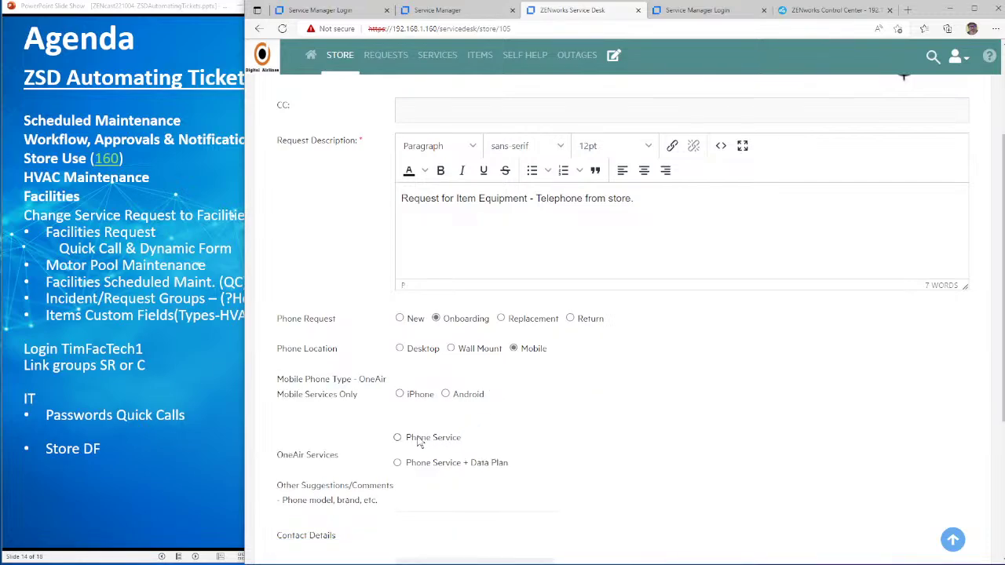
pyautogui.click(398, 463)
pyautogui.click(398, 439)
pyautogui.click(445, 395)
pyautogui.scroll(2, 620, 388)
pyautogui.scroll(-5, 620, 389)
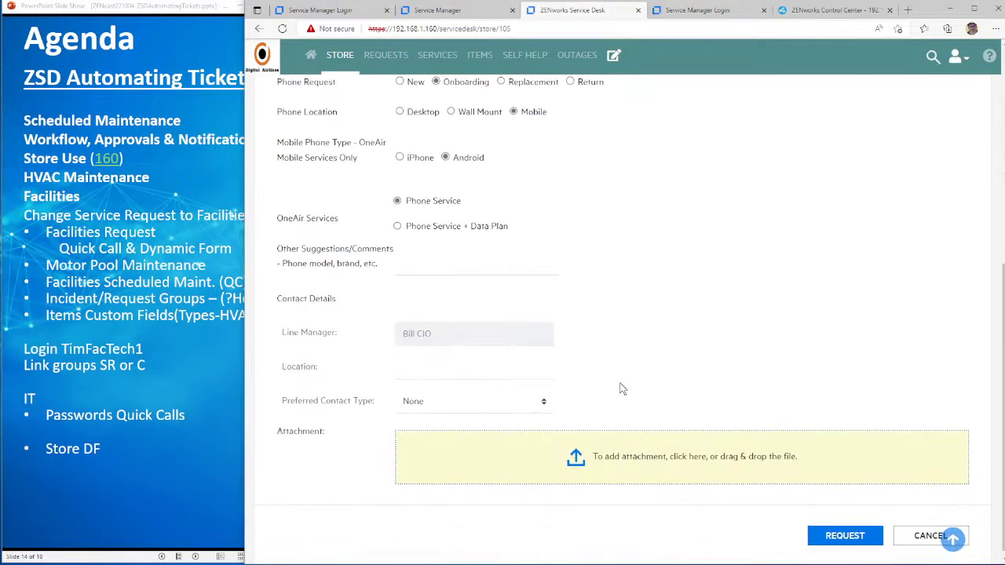
# Step: Try to submit the telephone request, review the whole form and its error banner, and cancel the request
pyautogui.scroll(5, 620, 389)
pyautogui.scroll(-5, 621, 389)
pyautogui.scroll(1, 790, 415)
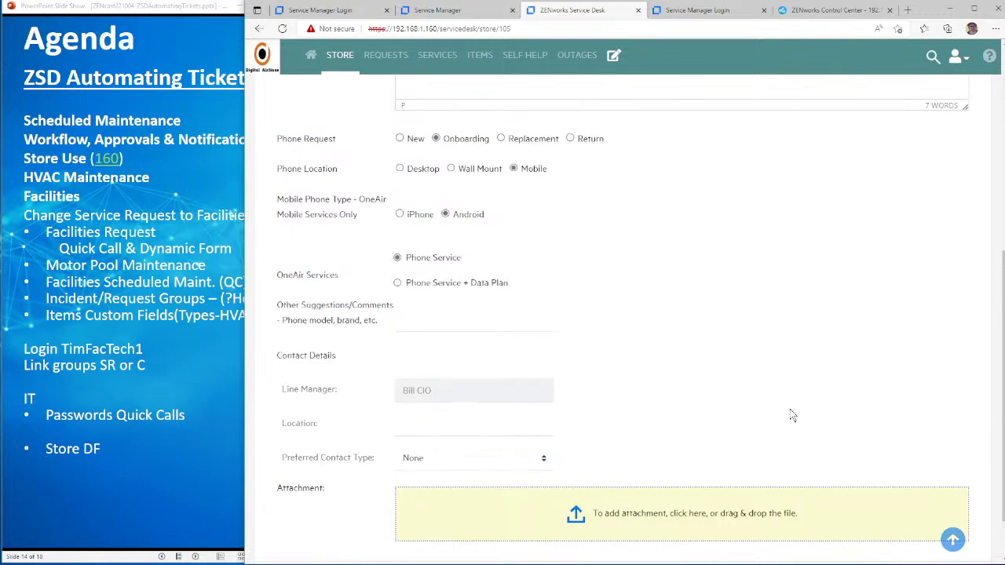
pyautogui.scroll(5, 659, 271)
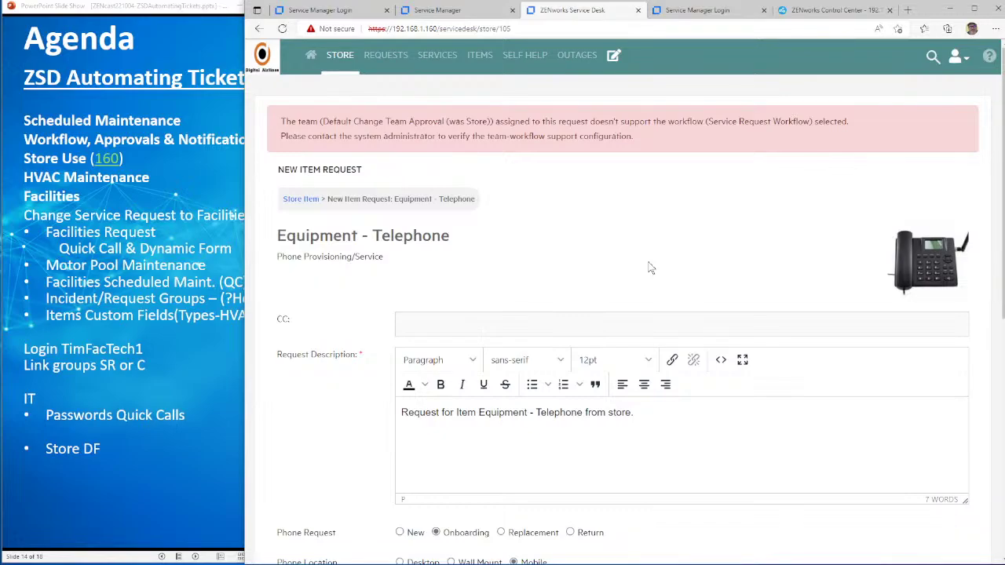
pyautogui.scroll(-5, 649, 268)
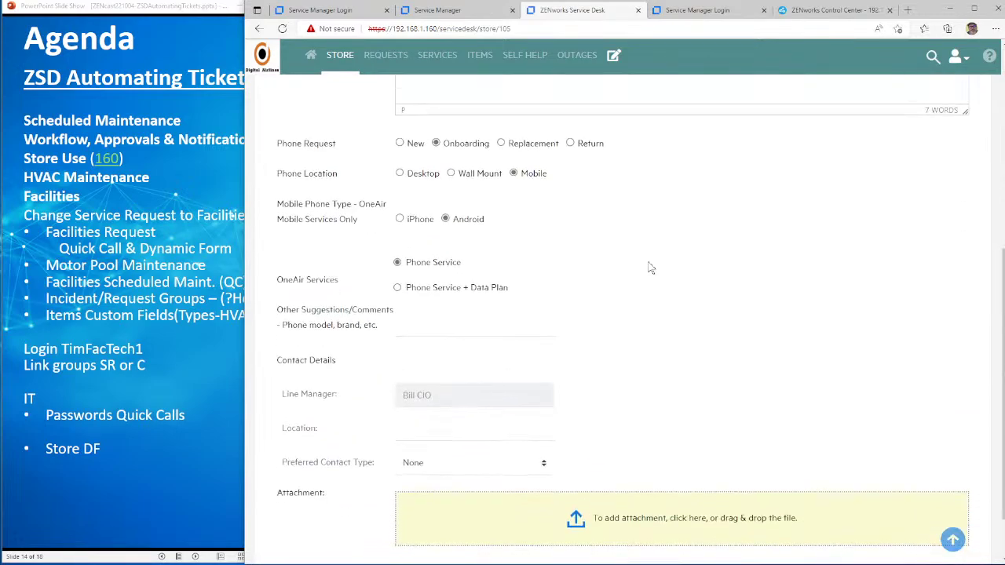
pyautogui.scroll(5, 649, 268)
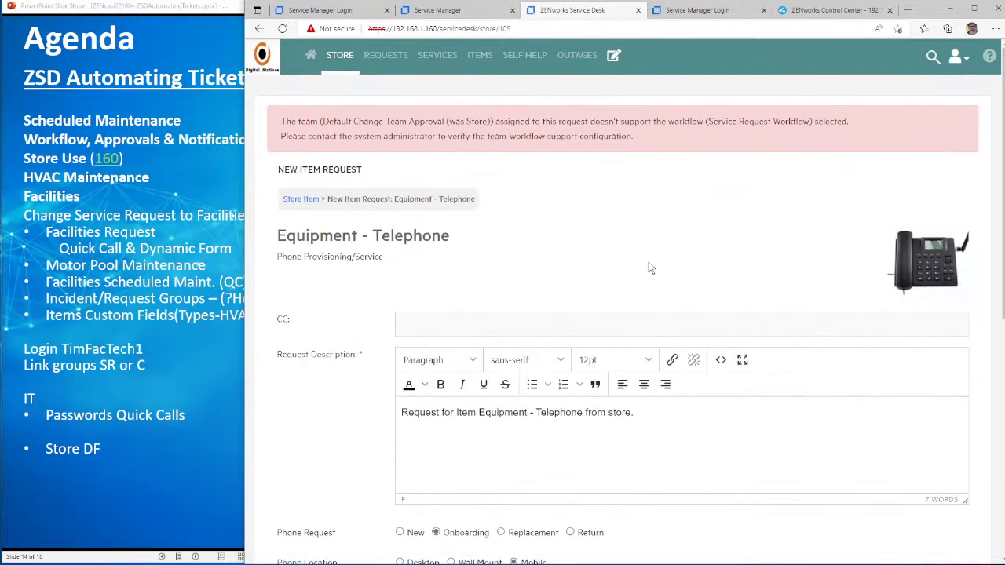
pyautogui.scroll(-5, 648, 267)
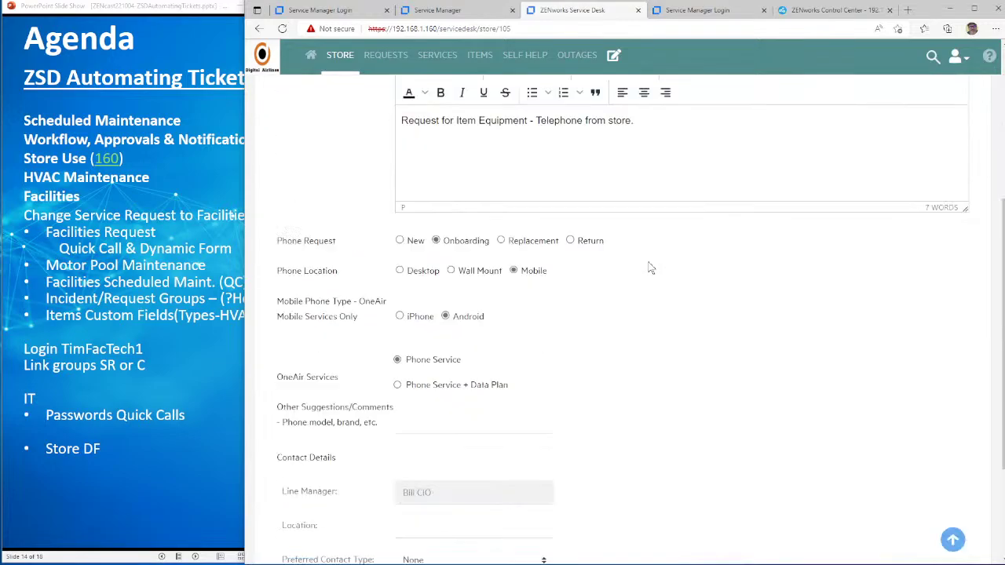
pyautogui.scroll(-1, 848, 451)
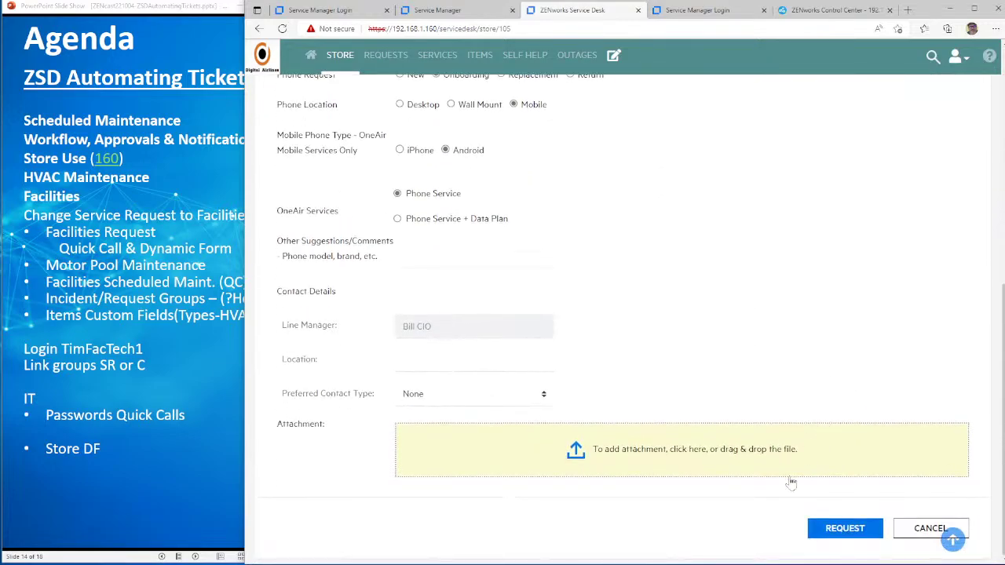
pyautogui.click(910, 532)
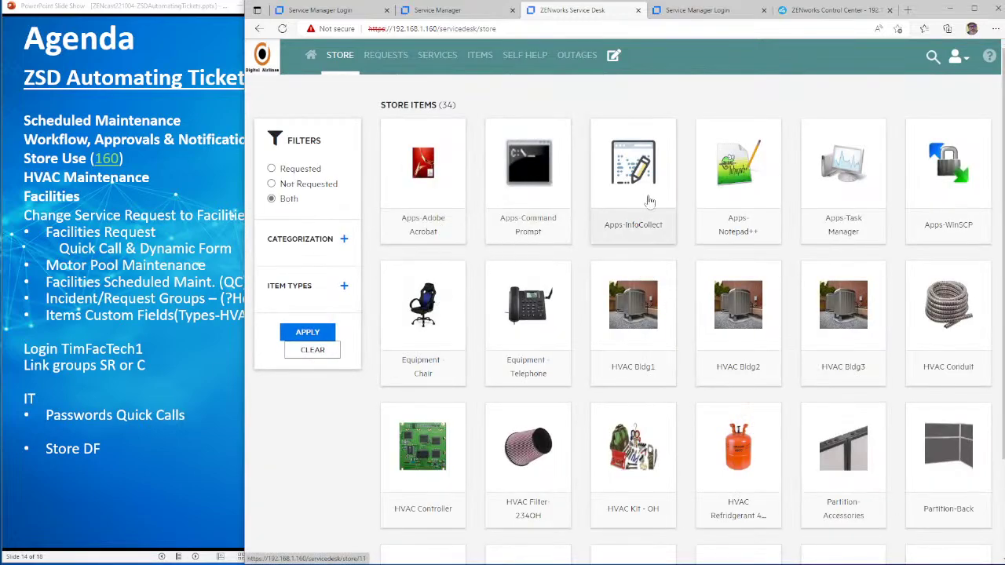
# Step: Open the HVAC Bldg1 request from the Store, review its form, and try to submit it
pyautogui.click(622, 301)
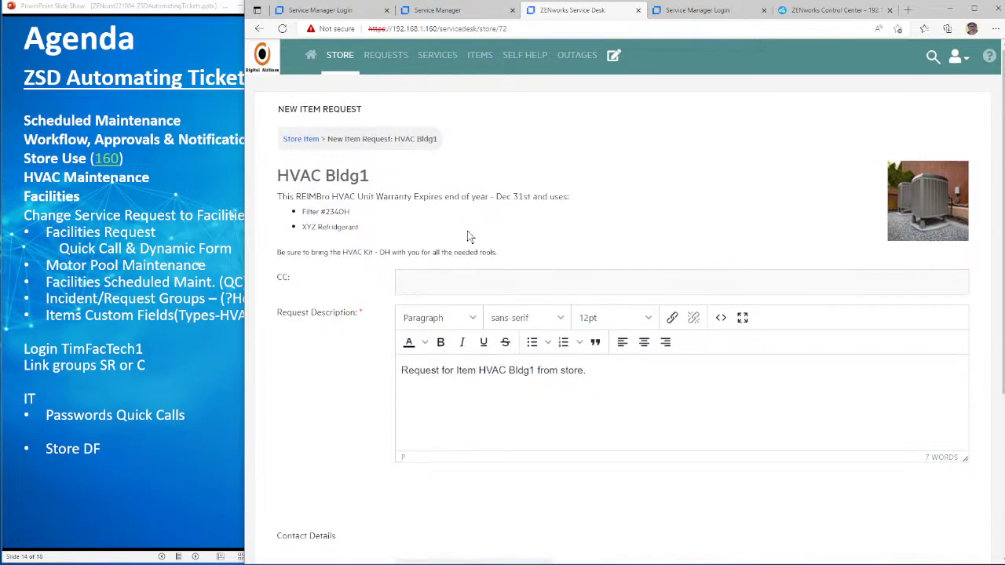
pyautogui.scroll(-3, 468, 237)
pyautogui.scroll(4, 469, 237)
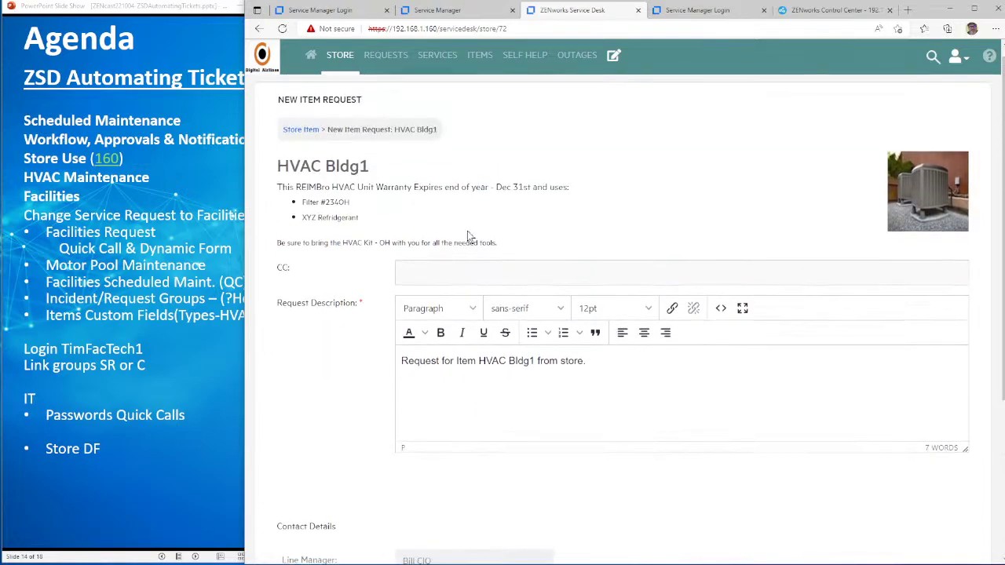
pyautogui.scroll(-3, 469, 237)
pyautogui.scroll(-2, 469, 237)
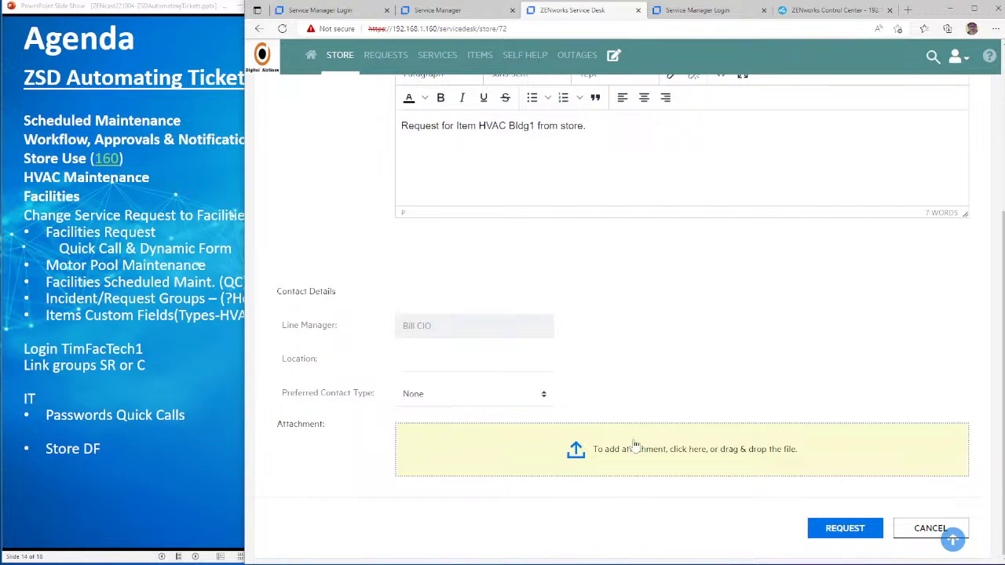
pyautogui.scroll(1, 831, 524)
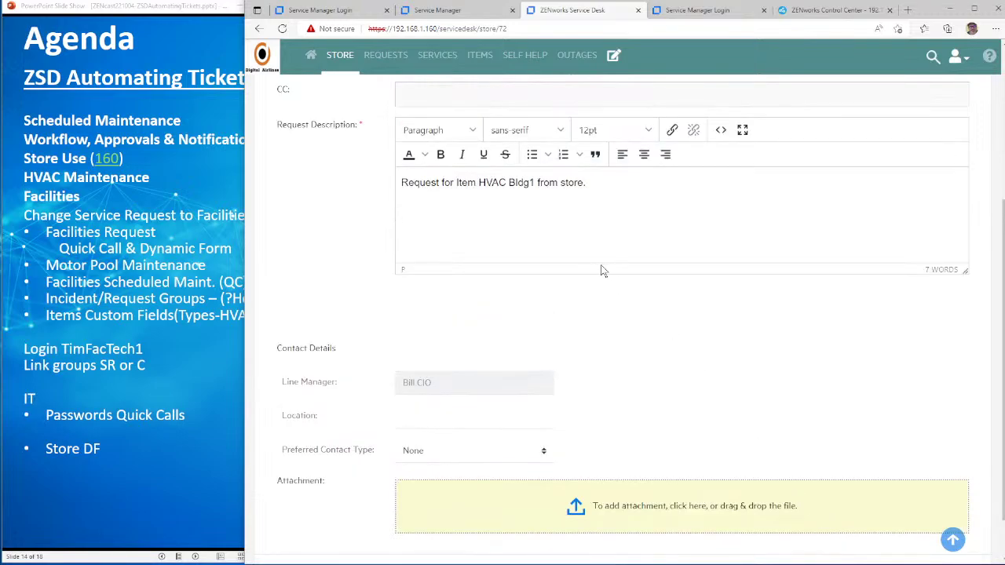
pyautogui.scroll(3, 601, 269)
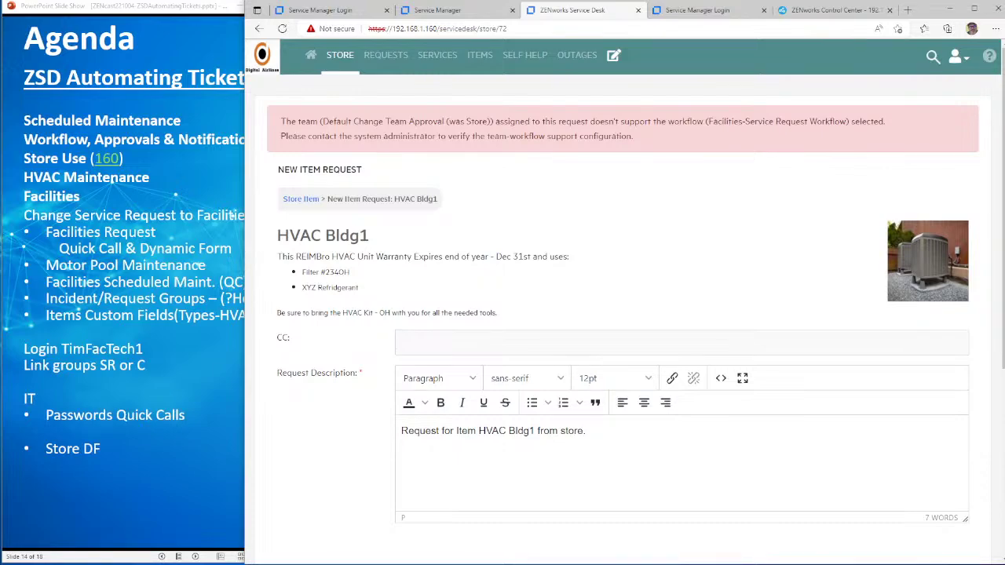
# Step: Add the suggested contact as the HVAC Bldg1 request's CC recipient and enter Bldg #1 as the location
pyautogui.write('sea')
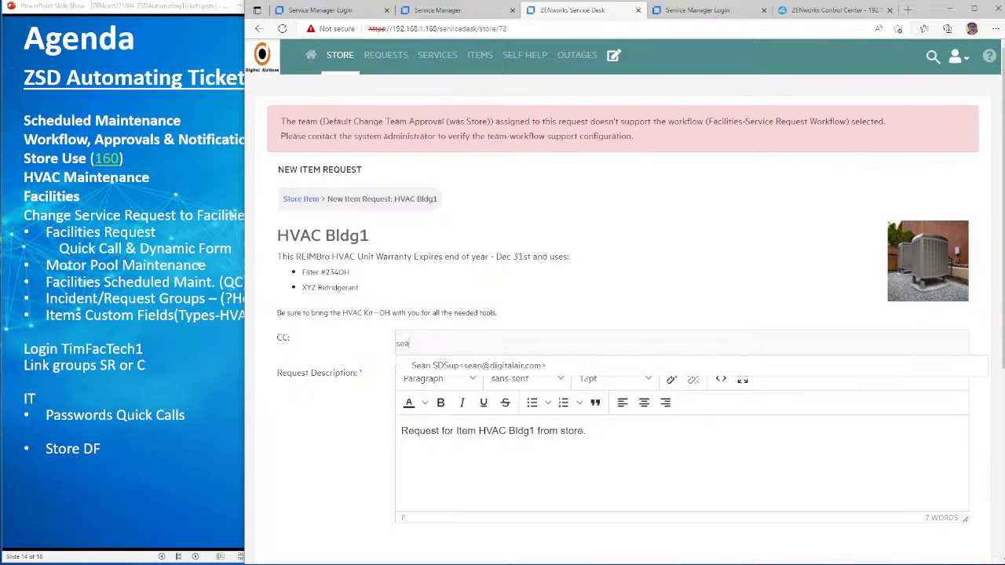
pyautogui.click(438, 366)
pyautogui.scroll(-3, 505, 454)
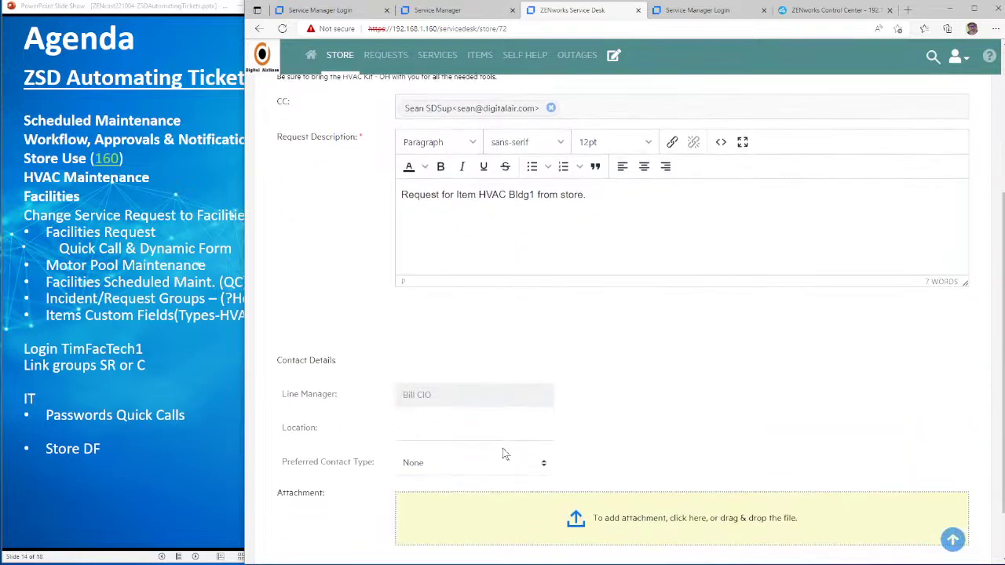
pyautogui.click(461, 428)
pyautogui.write('Bldg #1')
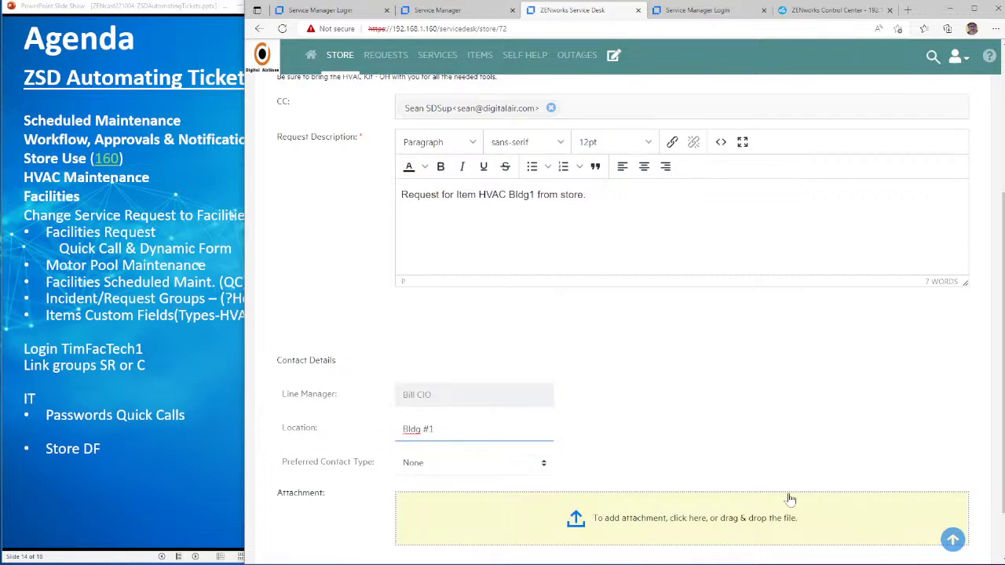
# Step: Try to submit the HVAC Bldg1 request and review the error banner and the form's fields
pyautogui.press('Return')
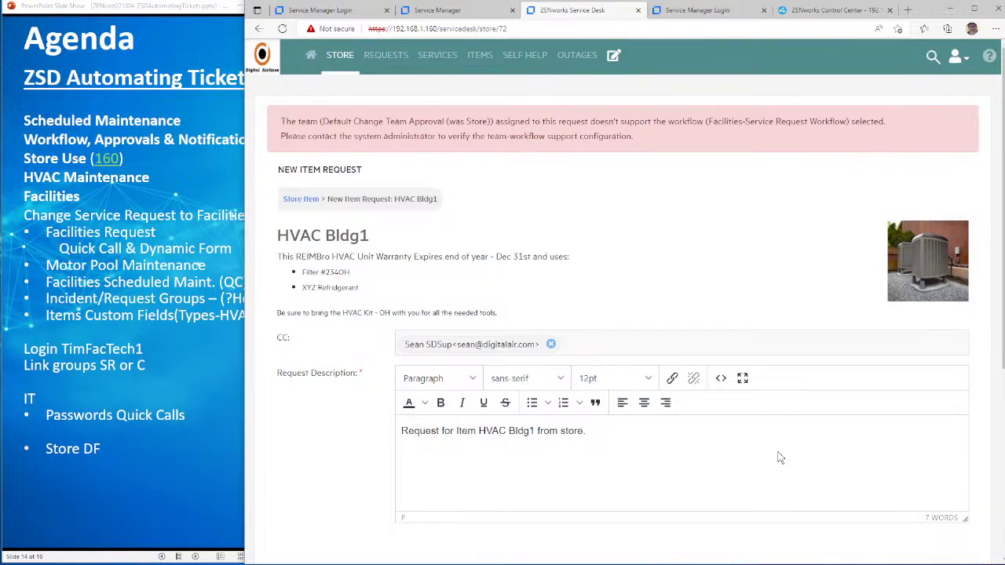
pyautogui.scroll(-4, 779, 458)
pyautogui.scroll(1, 835, 538)
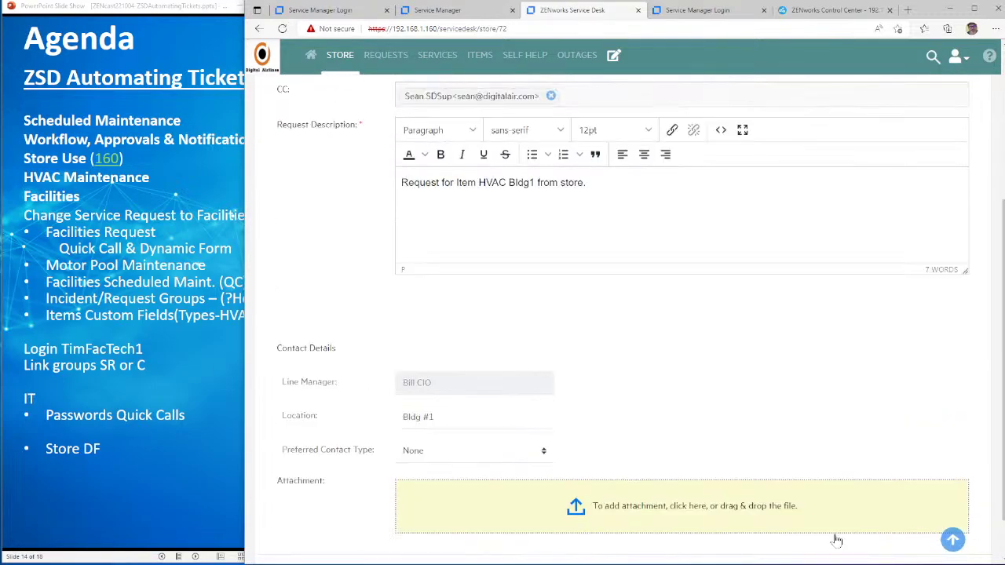
pyautogui.scroll(3, 635, 330)
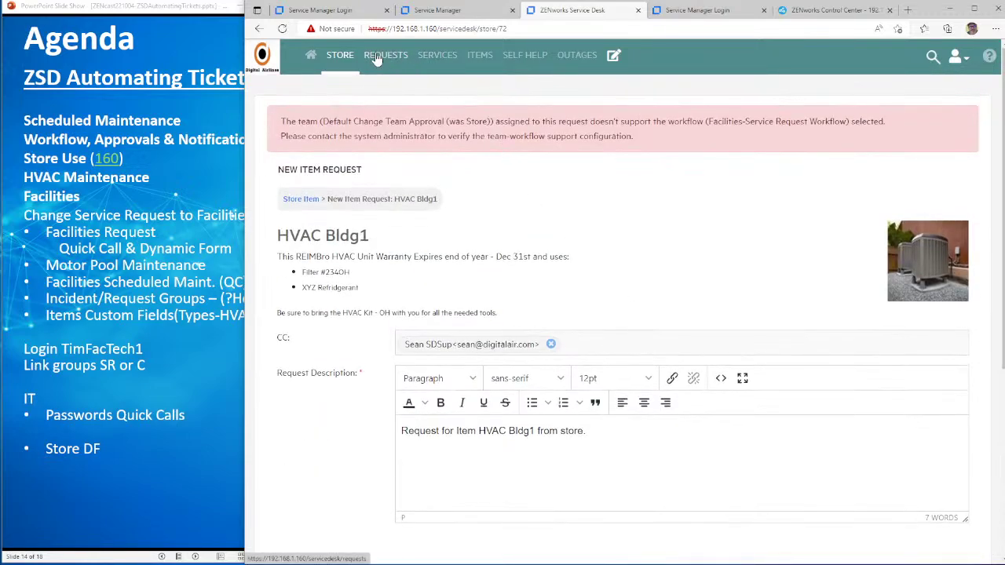
# Step: Start a new request from the Printer Consumables quick call and set the printer type to InkJet with Color Cartridge
pyautogui.click(614, 56)
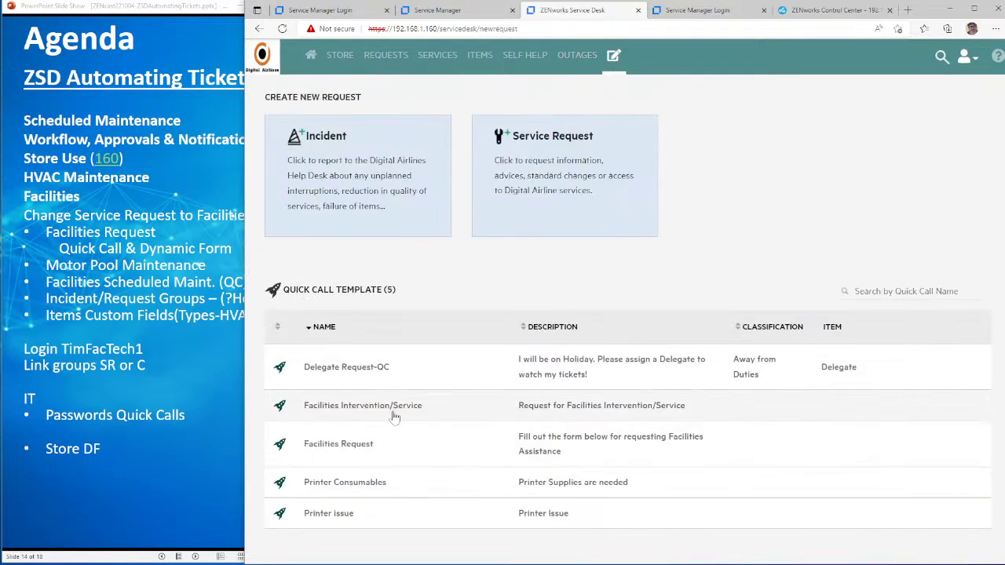
pyautogui.click(346, 485)
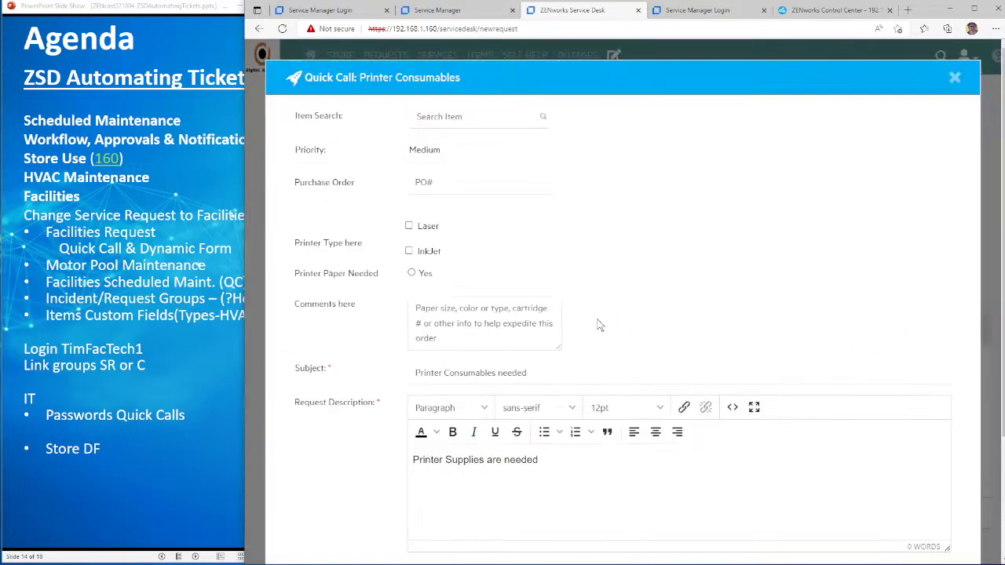
pyautogui.click(408, 227)
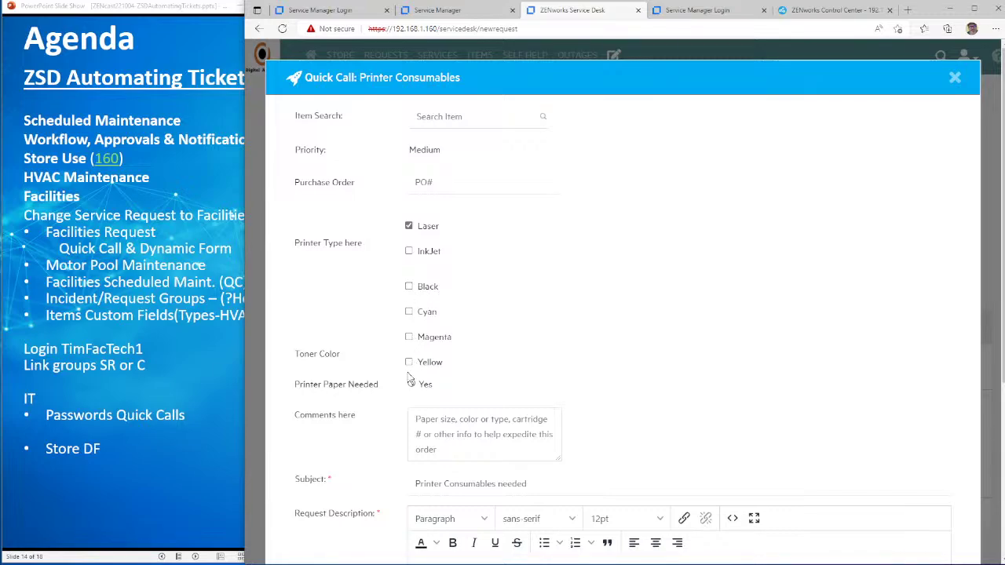
pyautogui.click(408, 226)
pyautogui.click(408, 251)
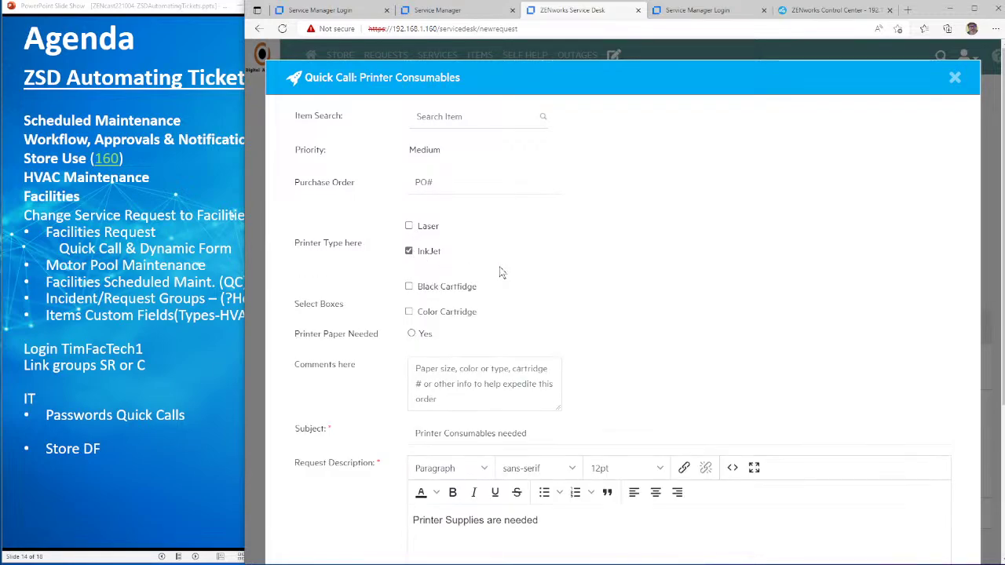
pyautogui.click(409, 312)
# Step: Search the items for hp, replace the search with ep, and select Epson NP 5443 as the item
pyautogui.click(420, 182)
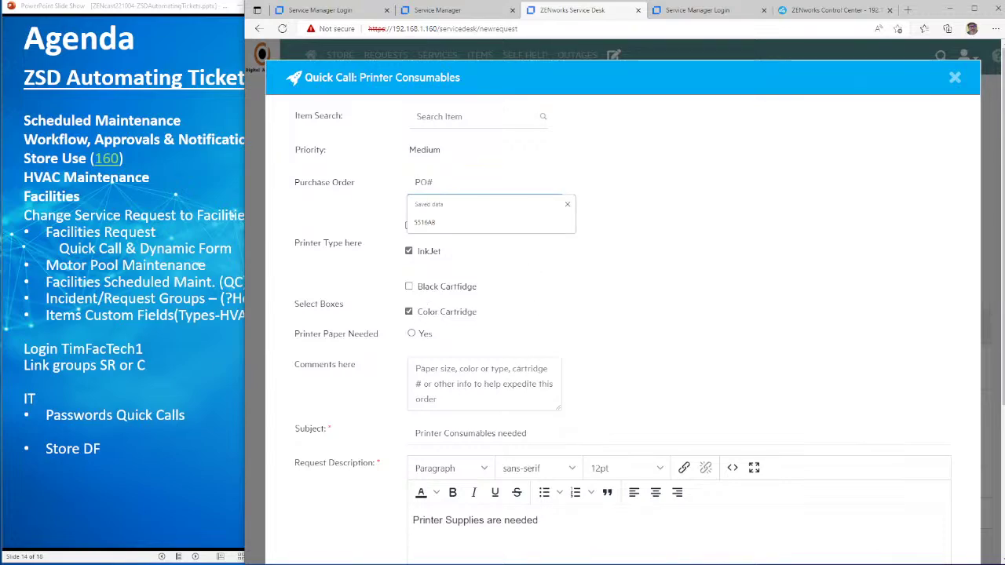
pyautogui.click(433, 116)
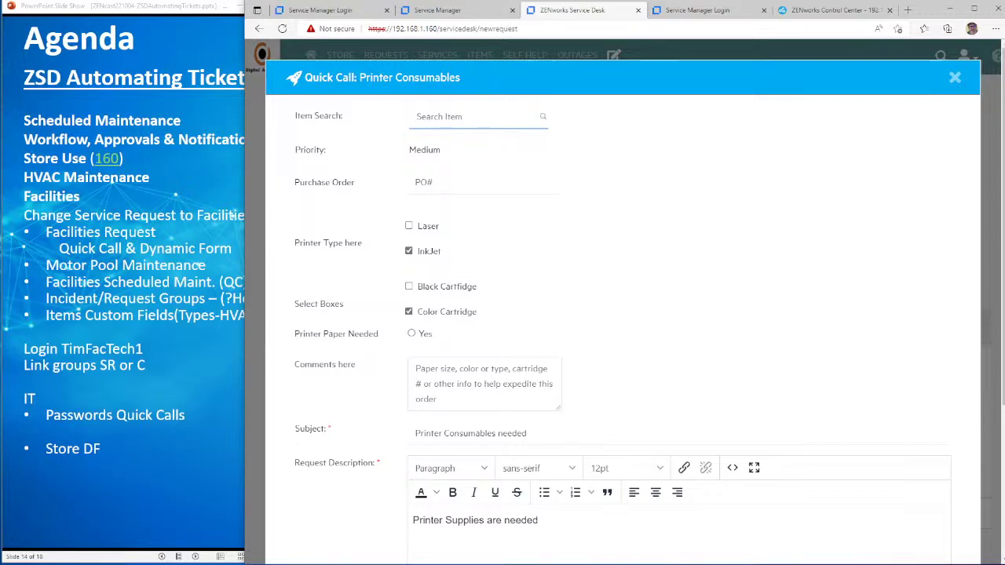
pyautogui.write('hp')
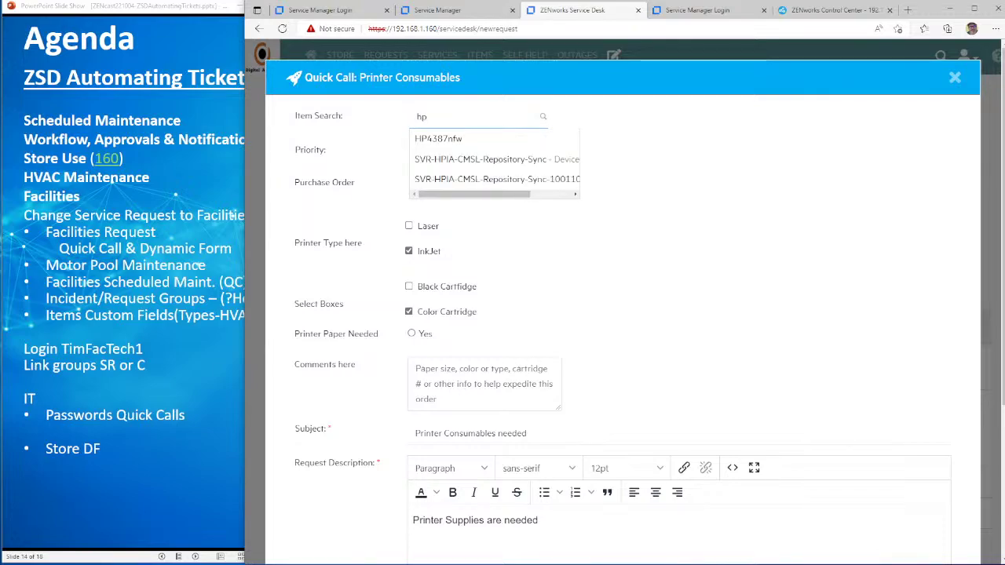
pyautogui.moveTo(430, 116); pyautogui.dragTo(395, 124)
pyautogui.write('ep')
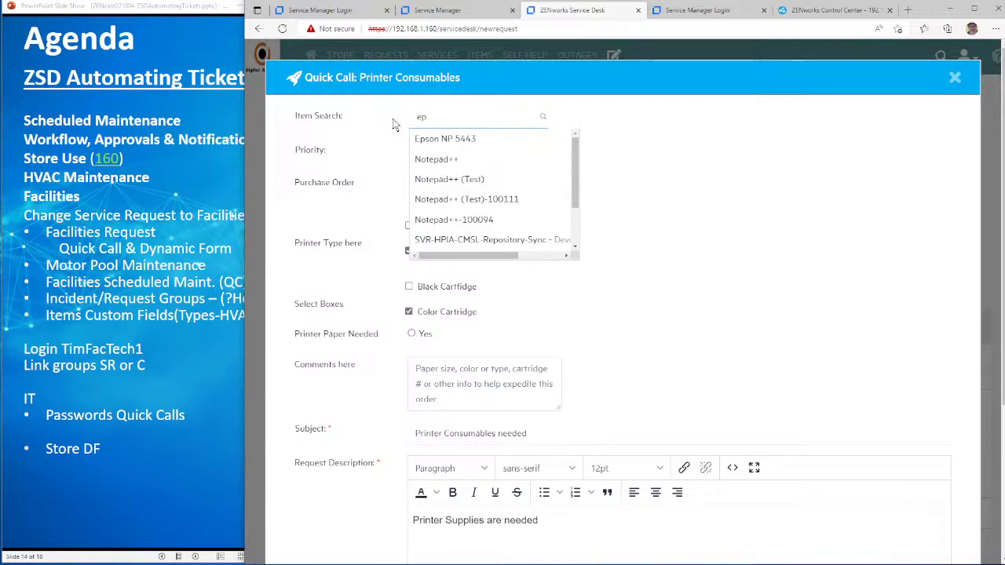
pyautogui.click(426, 138)
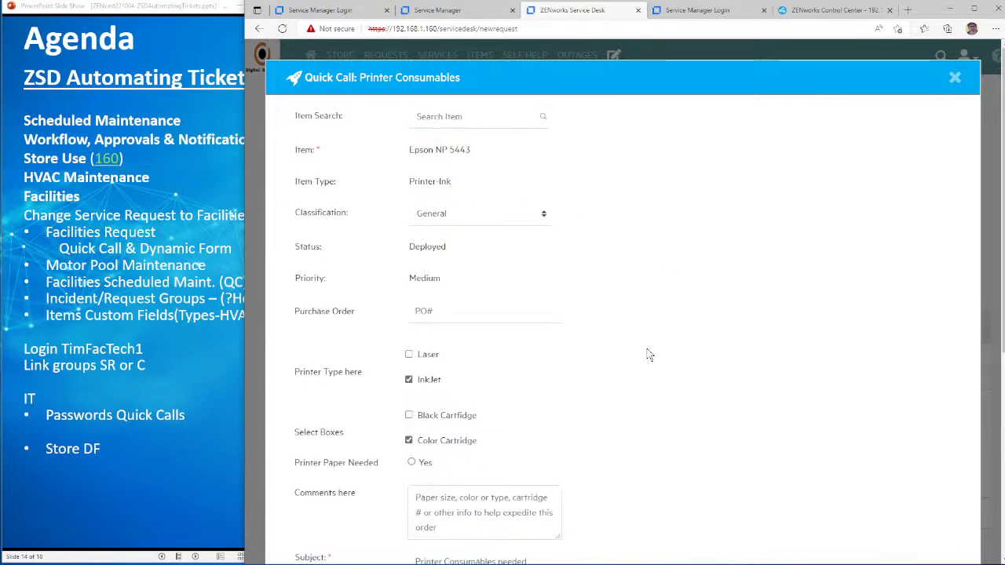
# Step: Fill in the saved purchase order number and create the Printer Consumables request
pyautogui.click(496, 311)
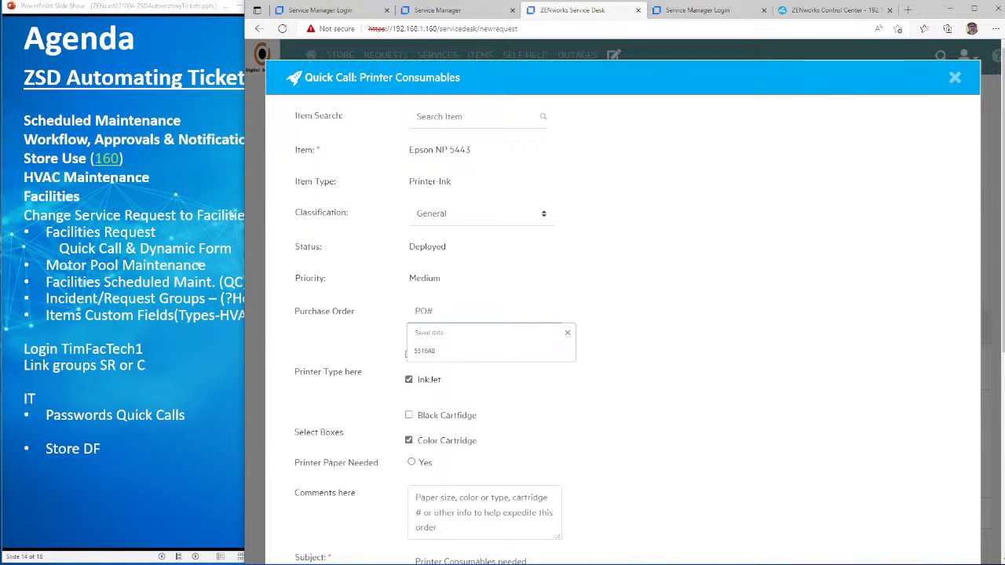
pyautogui.click(425, 350)
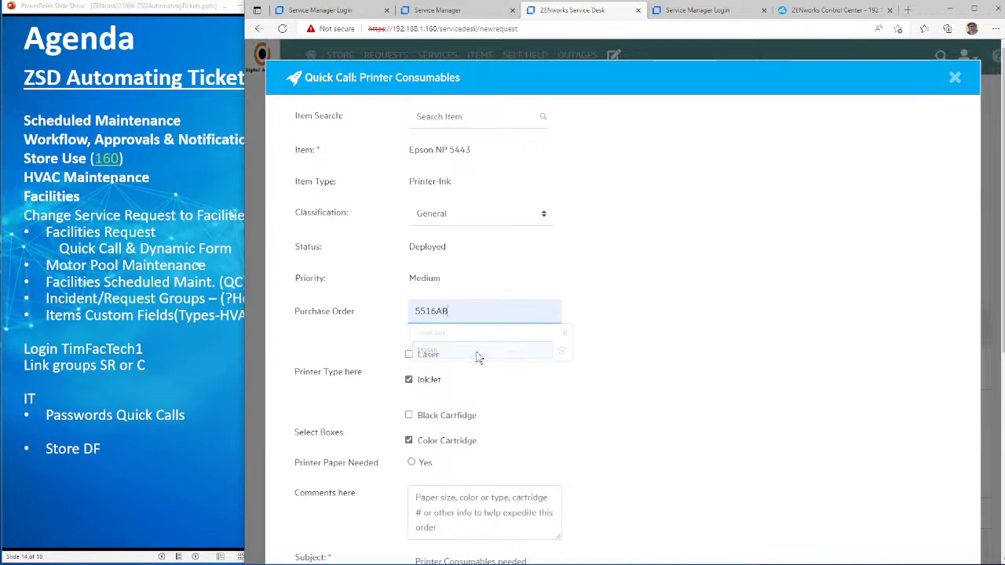
pyautogui.scroll(-2, 518, 391)
pyautogui.scroll(-3, 518, 391)
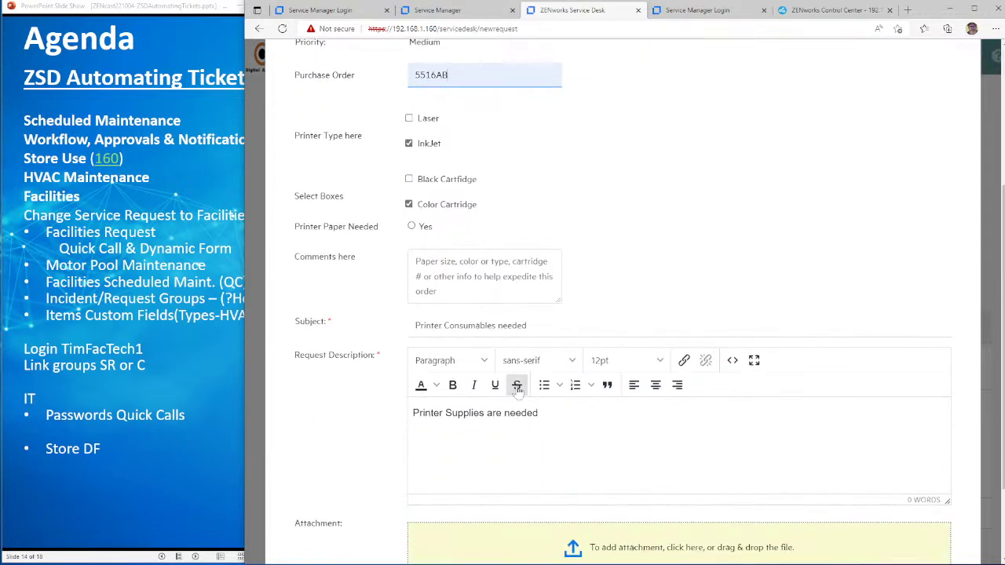
pyautogui.click(814, 545)
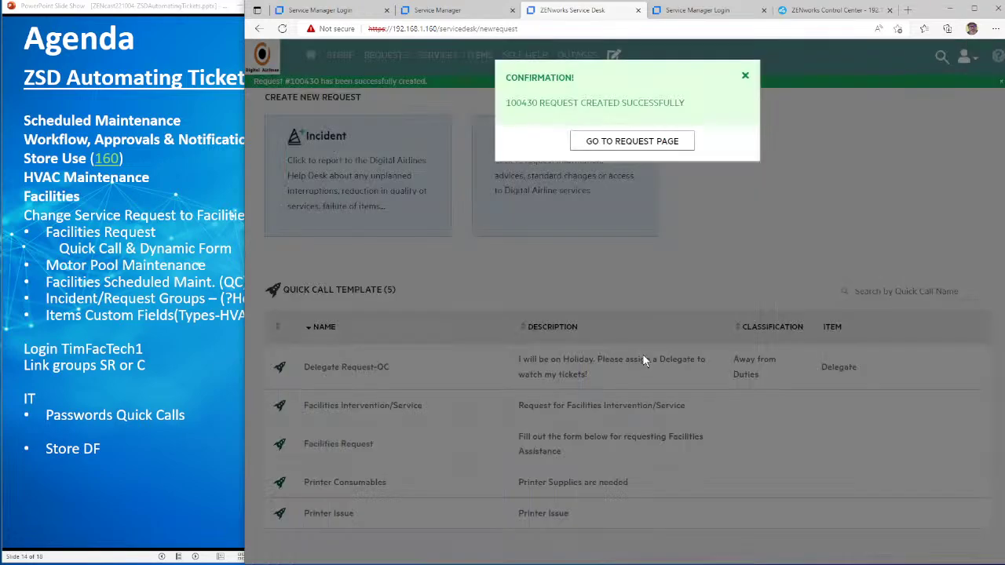
# Step: Go to the request page, expand the new Epson NP 5443 request, and examine its details and available actions
pyautogui.moveTo(539, 102); pyautogui.dragTo(495, 104)
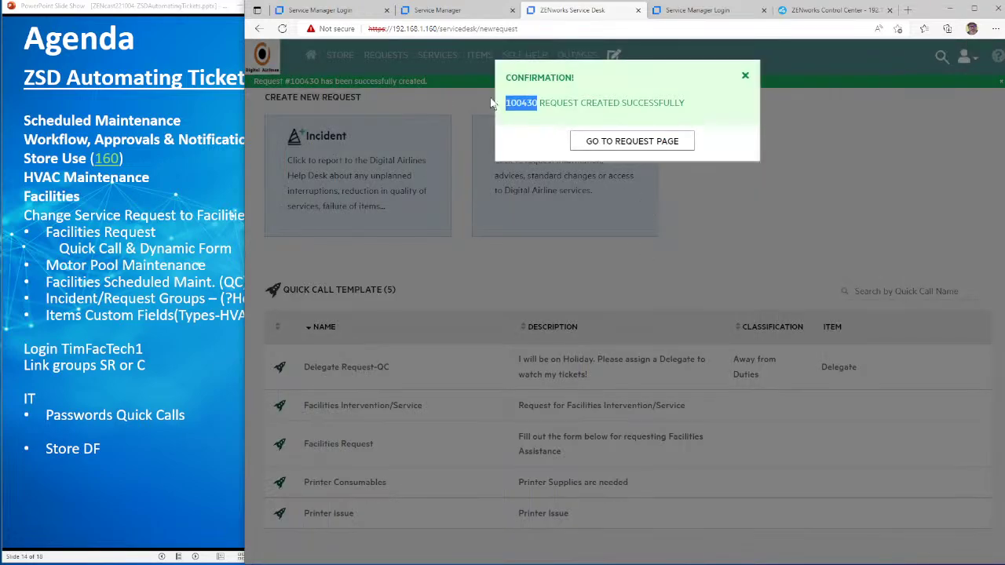
pyautogui.click(617, 146)
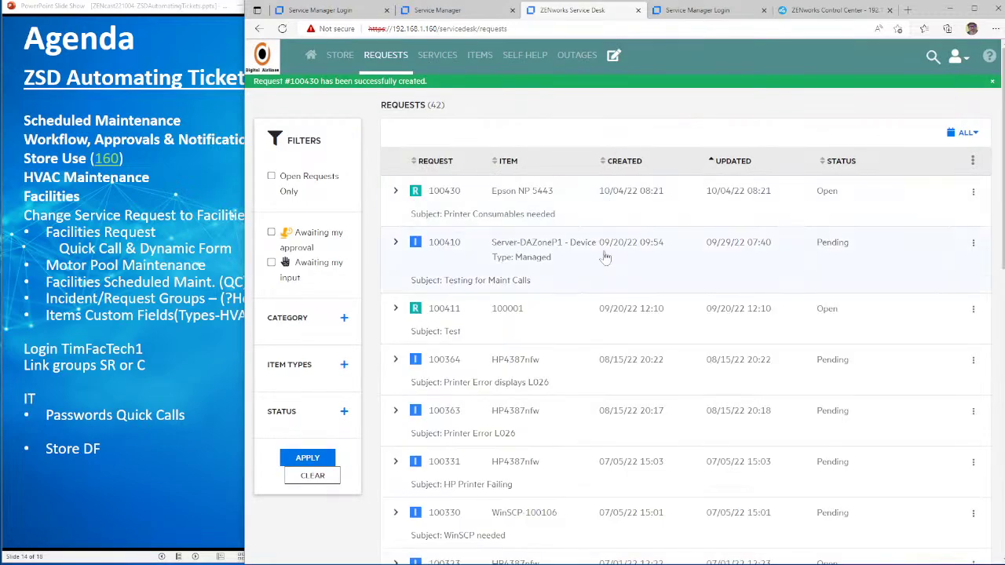
pyautogui.click(396, 193)
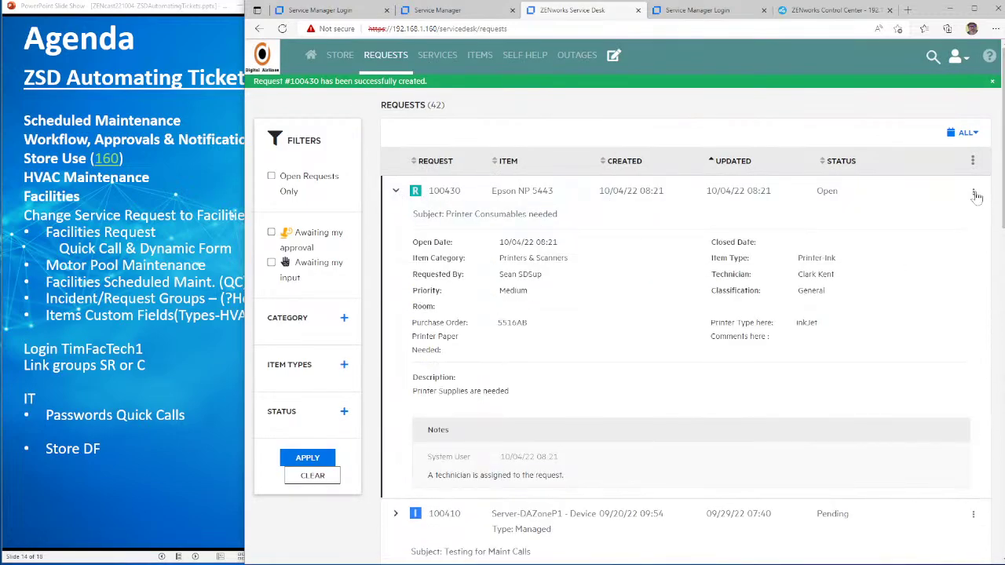
pyautogui.click(974, 193)
pyautogui.click(653, 290)
pyautogui.click(390, 62)
# Step: Open the Printer issue quick call and specify a Laser HP 4387 nfw printer with a Paper Jam in Manual Feed
pyautogui.click(613, 56)
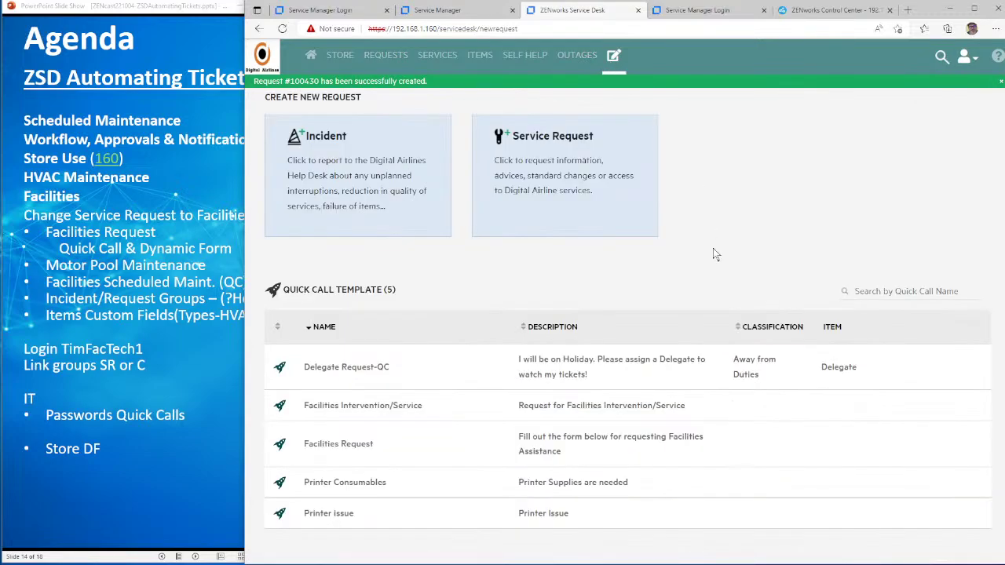
pyautogui.click(330, 515)
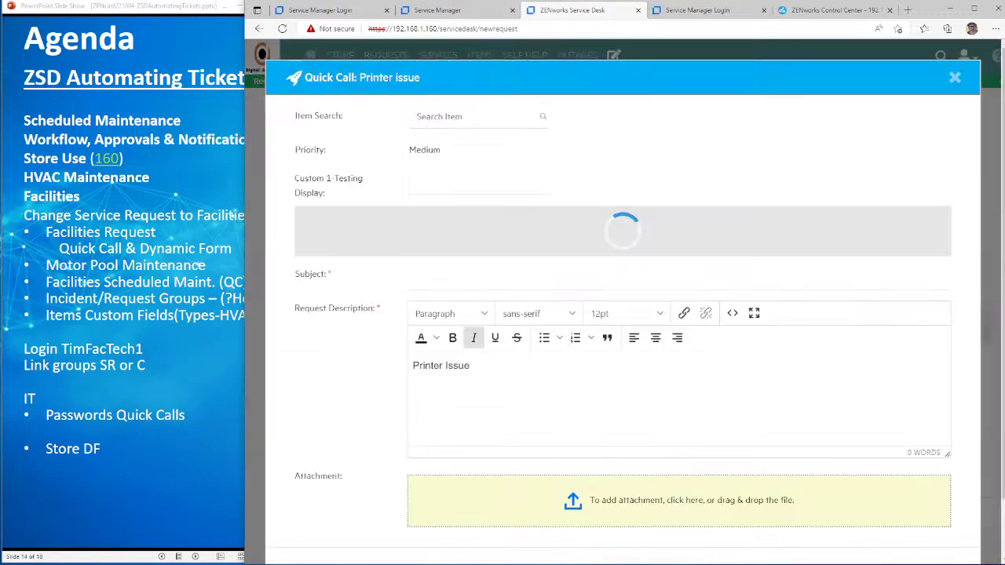
pyautogui.click(412, 223)
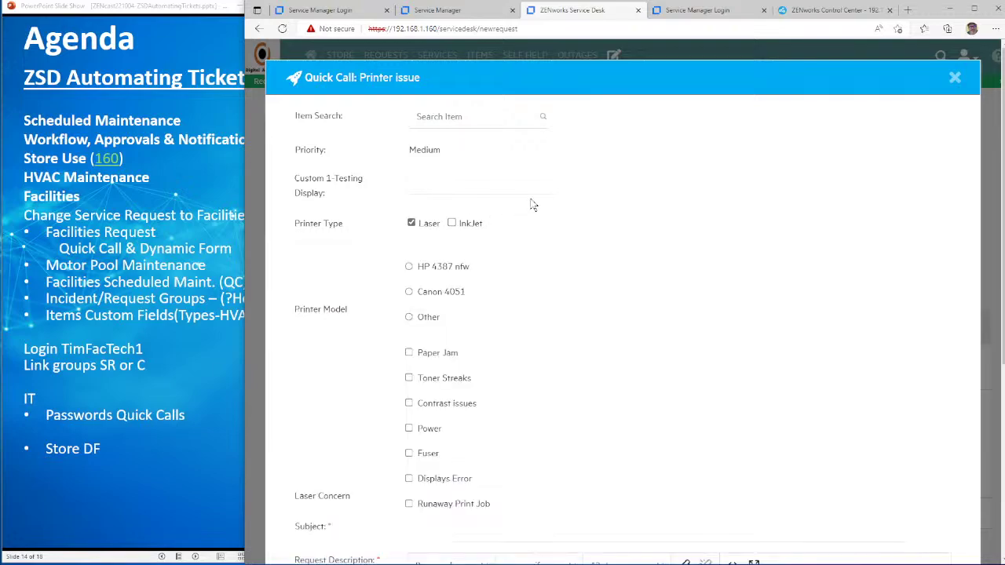
pyautogui.scroll(-1, 469, 311)
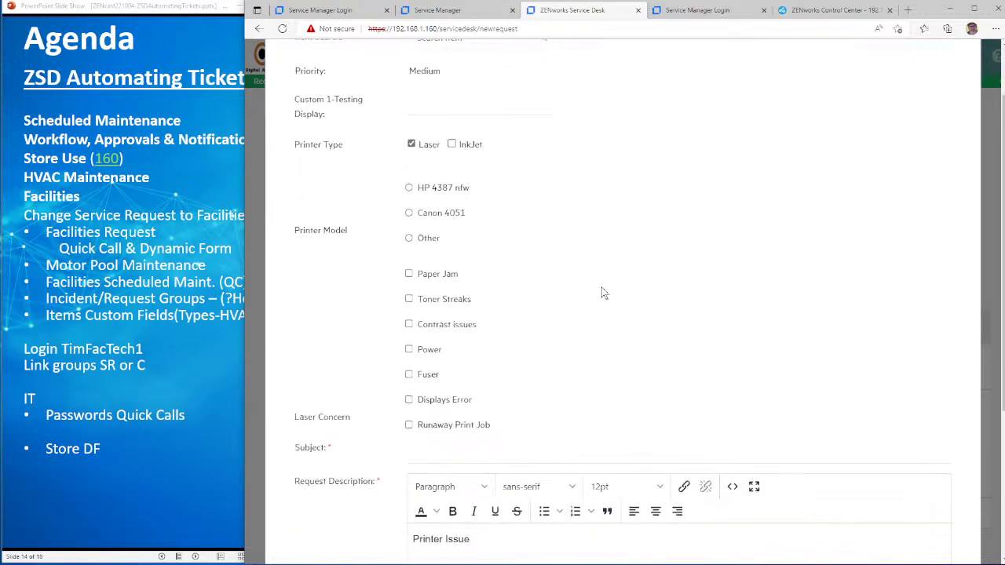
pyautogui.click(409, 189)
pyautogui.click(408, 273)
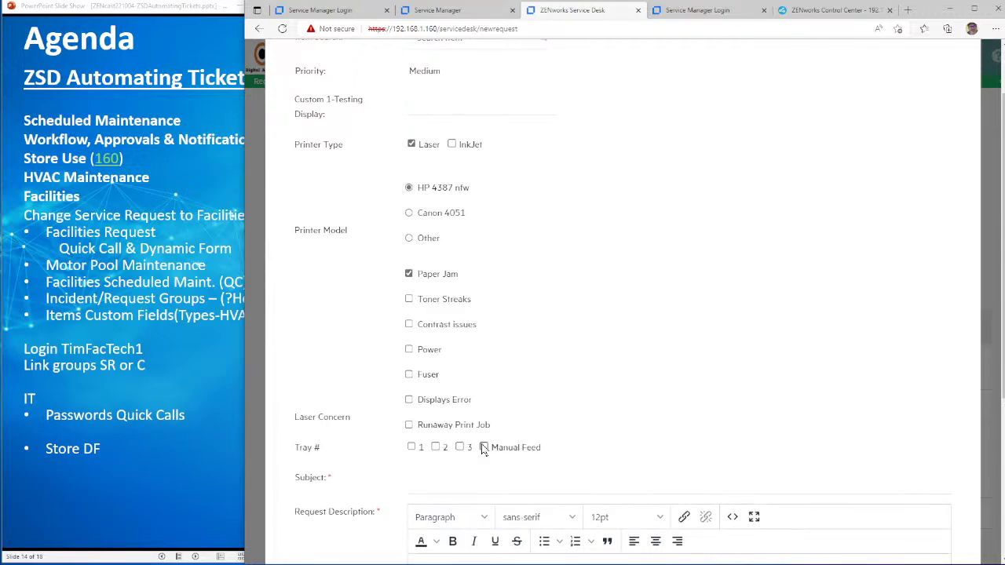
pyautogui.click(484, 446)
# Step: Set the subject to "Manual Feed jamming" and copy it onto a new line below "Printer Issue" in the request description
pyautogui.scroll(-2, 707, 326)
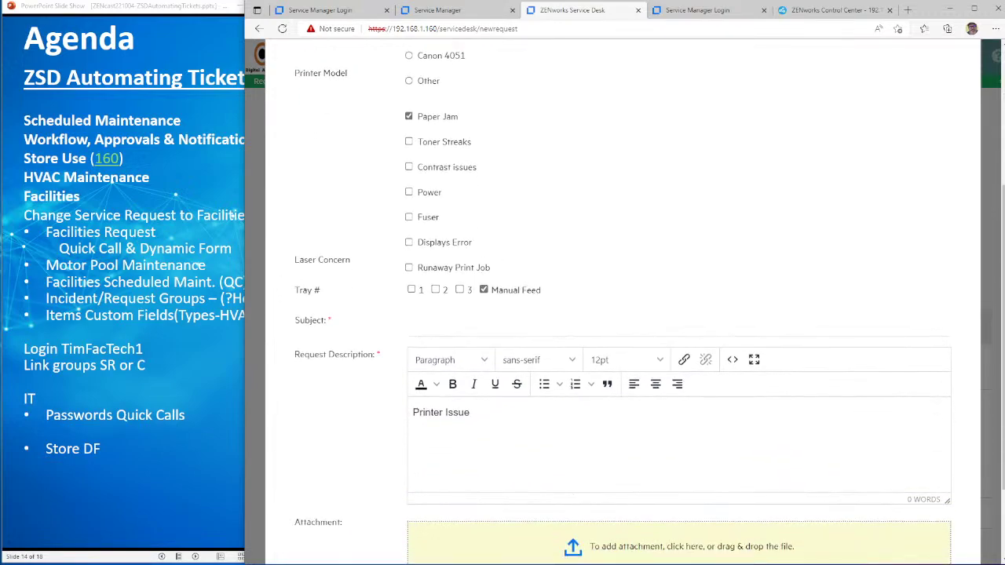
pyautogui.click(415, 325)
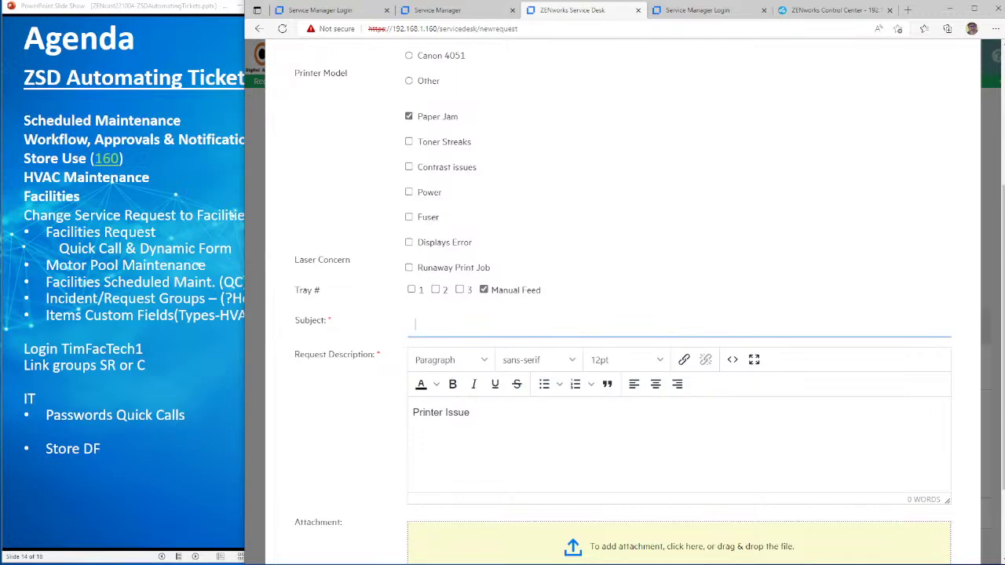
pyautogui.write('Pater')
pyautogui.press('BackSpace')
pyautogui.press('BackSpace')
pyautogui.press('BackSpace')
pyautogui.write('Manual Feed jamming')
pyautogui.hotkey('ctrl', 'a')
pyautogui.hotkey('ctrl', 'c')
pyautogui.click(637, 413)
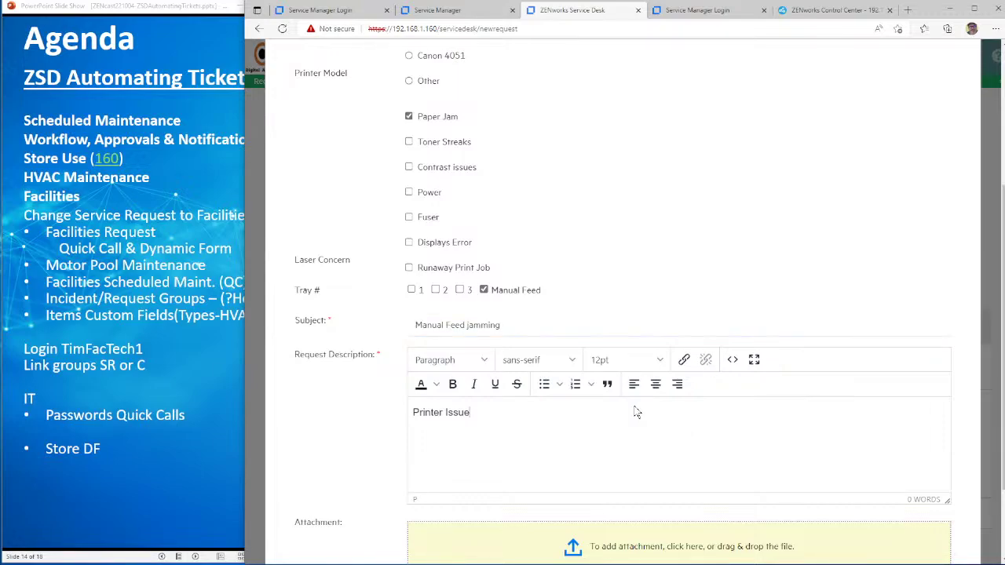
pyautogui.press('Return')
pyautogui.hotkey('ctrl', 'v')
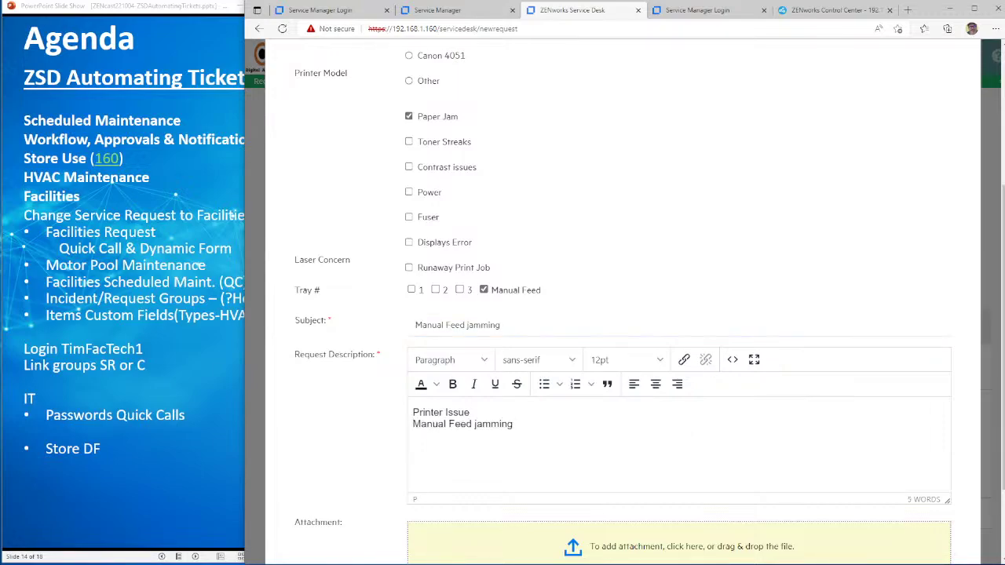
# Step: Select HP4387nfw as the required item of the Printer issue request and try to create the request
pyautogui.scroll(-3, 682, 418)
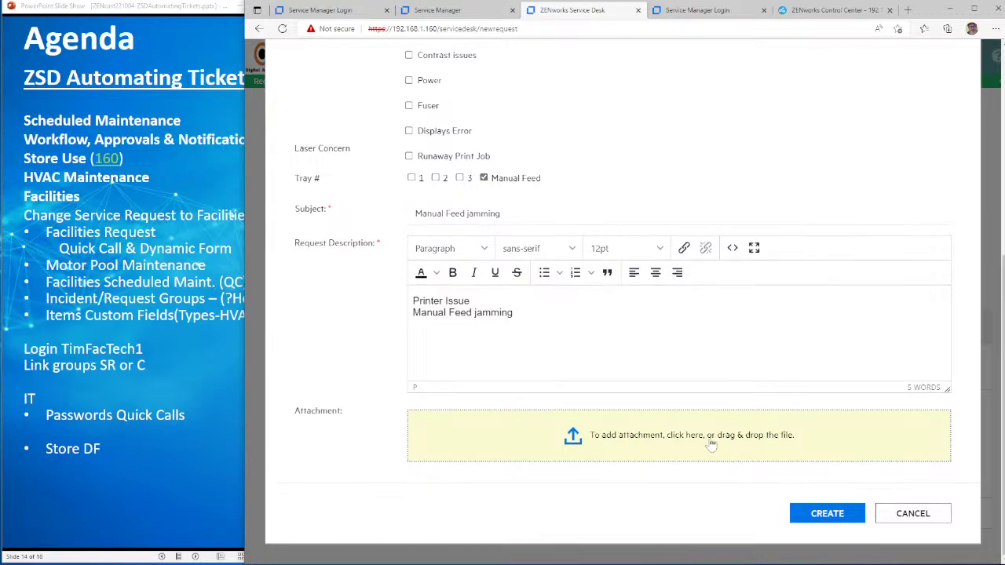
pyautogui.click(802, 512)
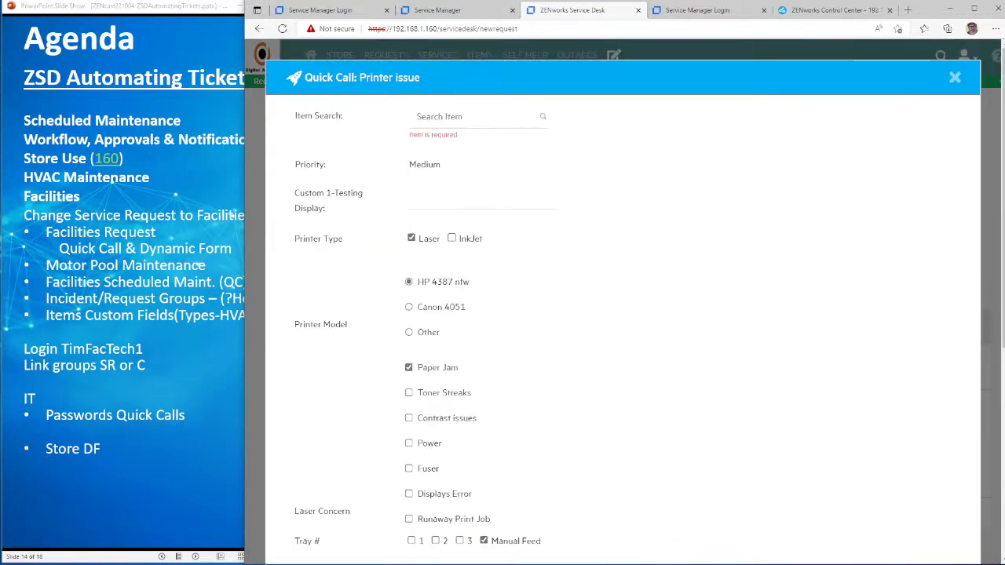
pyautogui.write('hp')
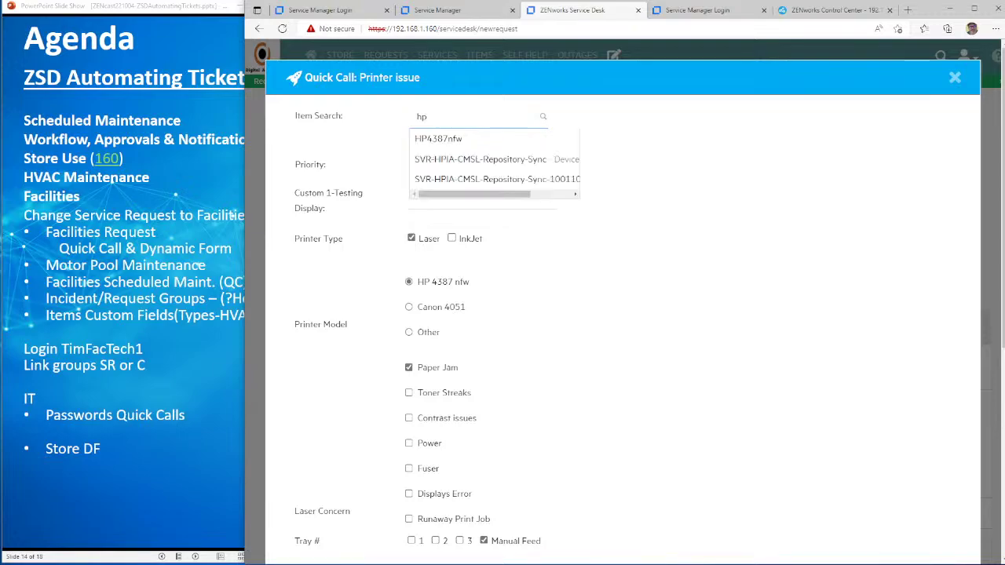
pyautogui.press('Down')
pyautogui.press('Return')
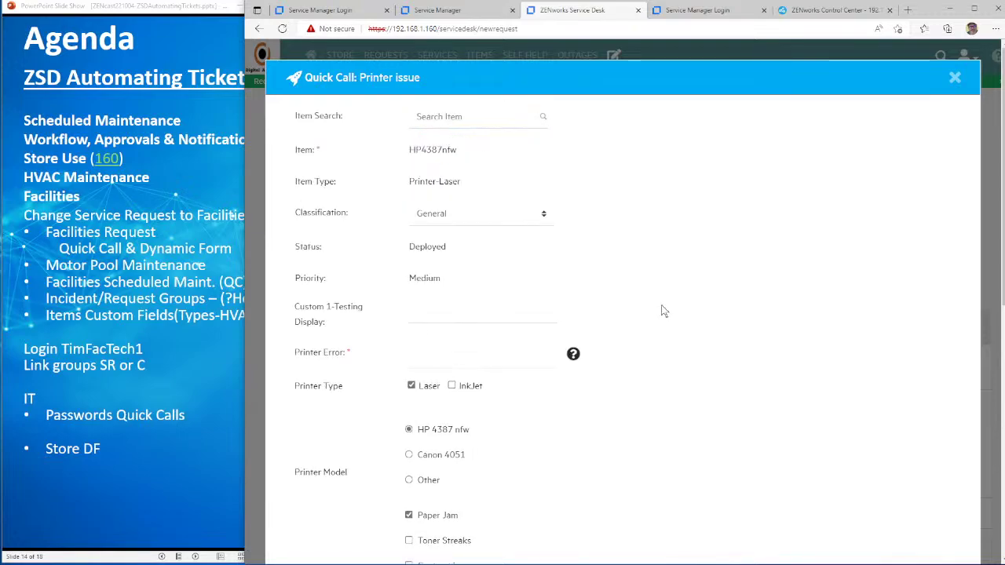
pyautogui.scroll(-6, 662, 311)
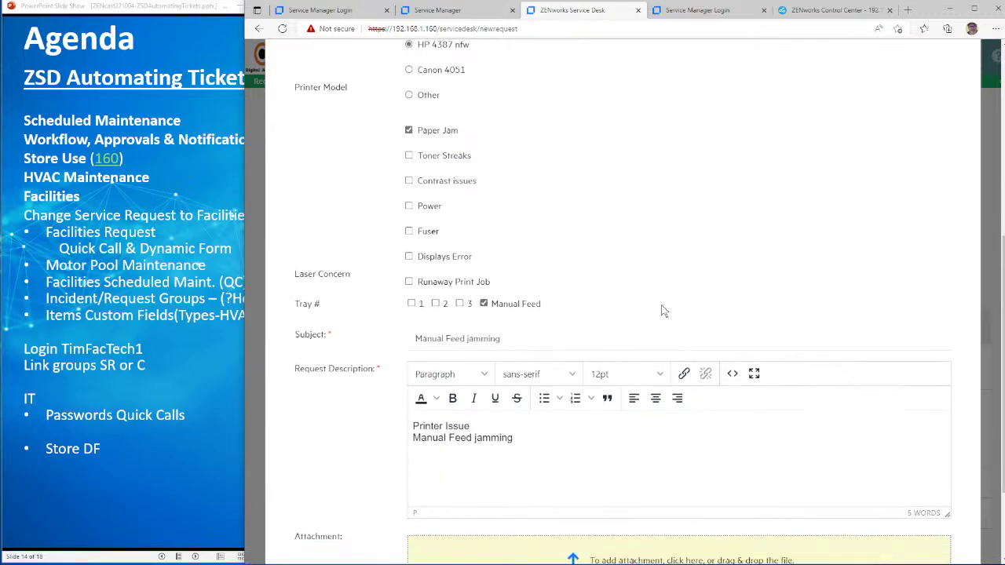
pyautogui.scroll(-1, 662, 311)
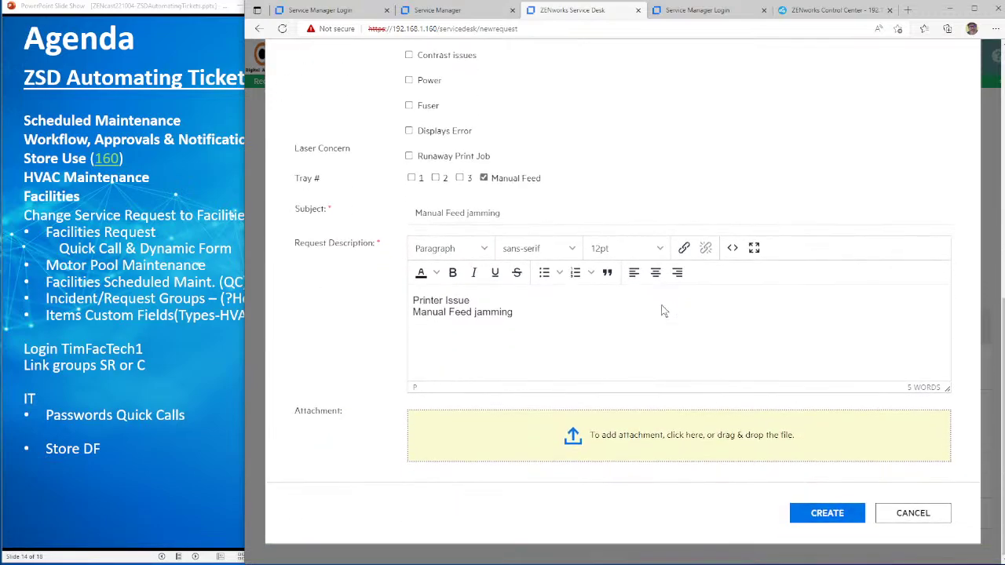
pyautogui.click(826, 516)
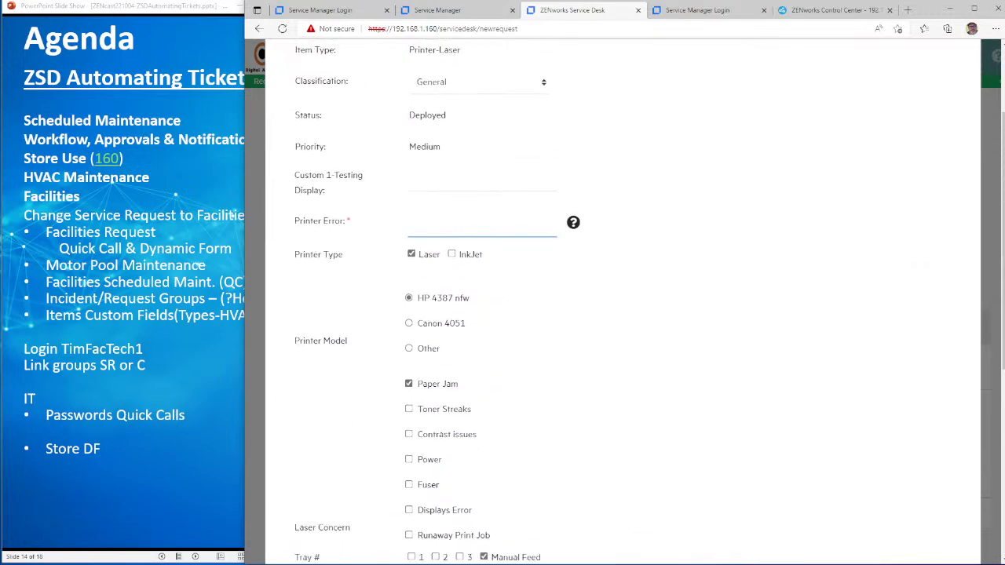
# Step: Enter D009 as the printer error, create the Printer issue request and close its confirmation through the request page option
pyautogui.write('D009')
pyautogui.scroll(-5, 743, 318)
pyautogui.scroll(3, 711, 345)
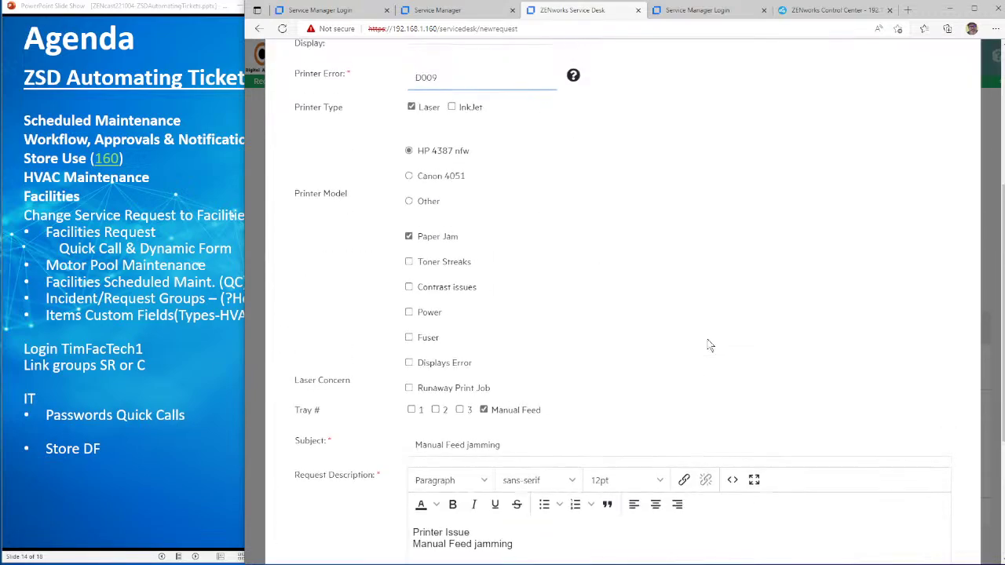
pyautogui.scroll(-1, 711, 345)
pyautogui.scroll(-3, 709, 346)
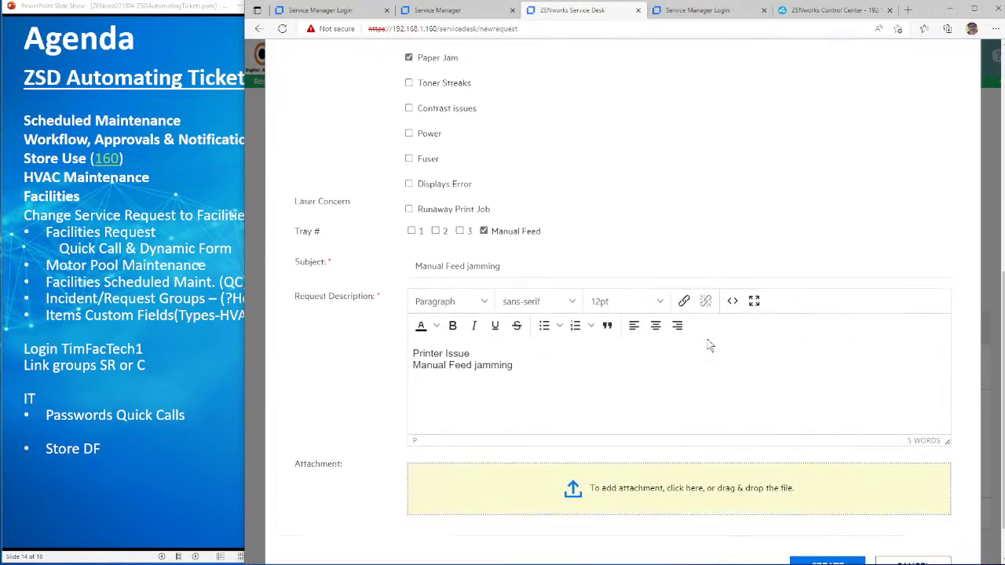
pyautogui.click(827, 514)
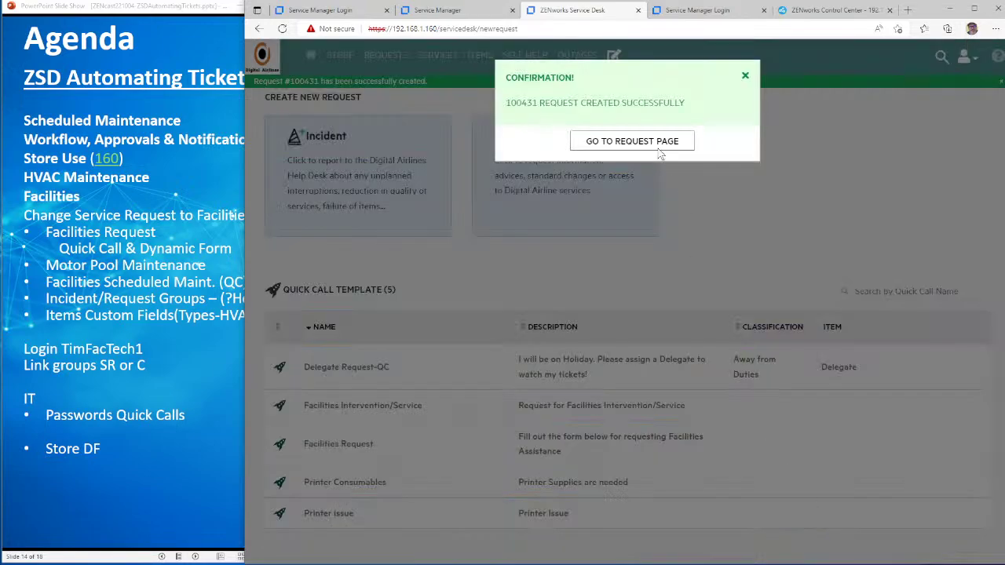
pyautogui.click(625, 143)
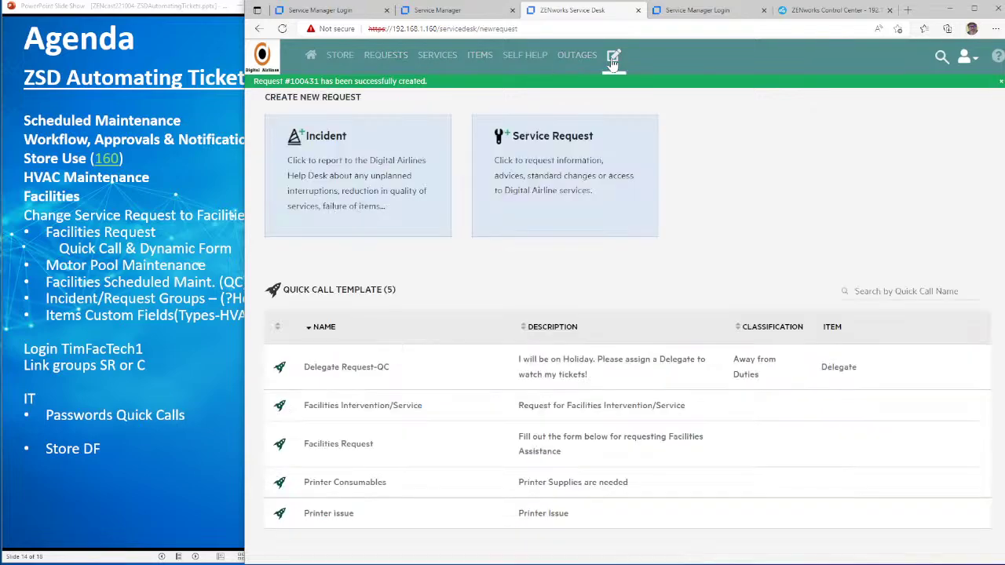
pyautogui.click(613, 57)
pyautogui.click(424, 173)
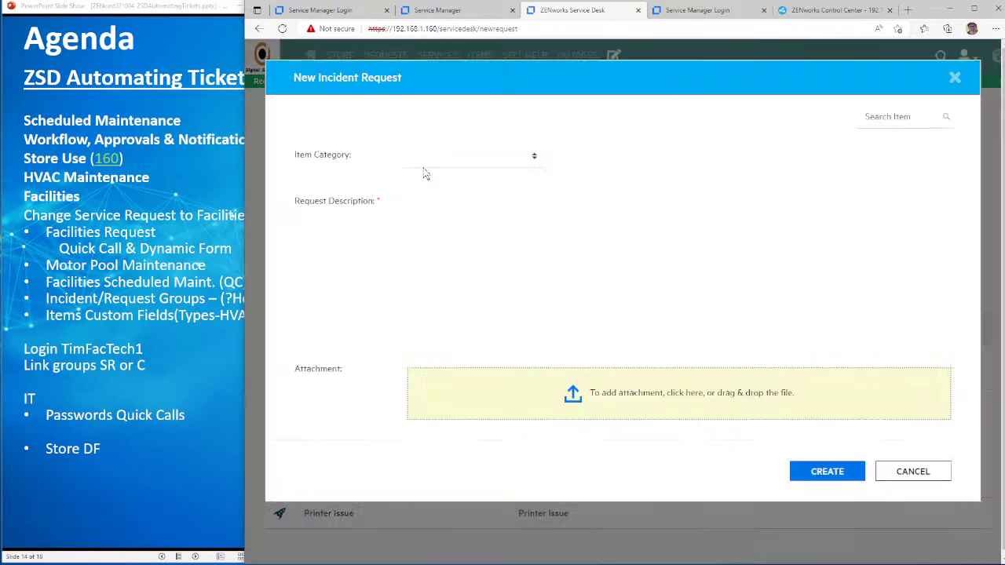
pyautogui.click(956, 78)
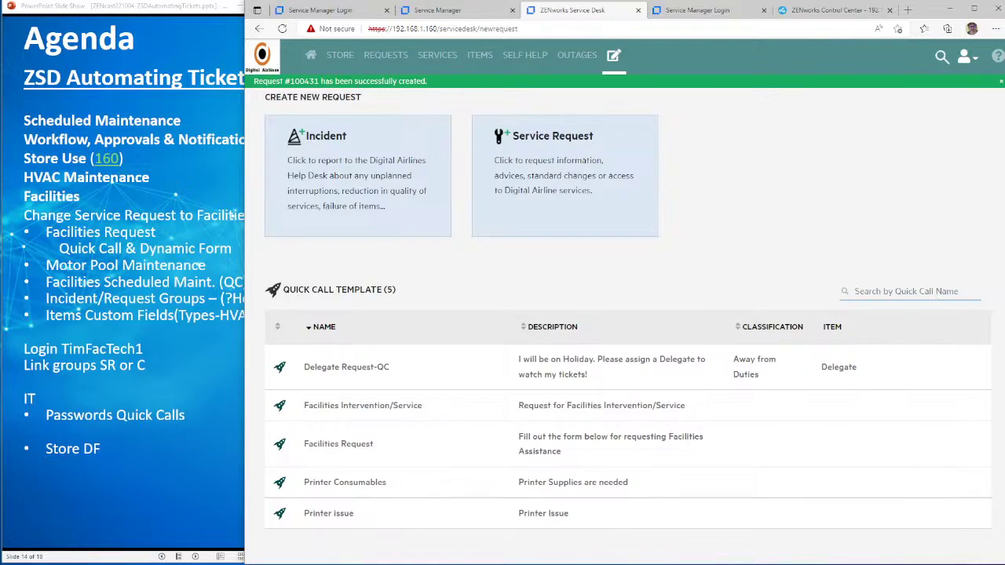
# Step: Search the quick call templates for "Dele" and clear the search again
pyautogui.write('Dele')
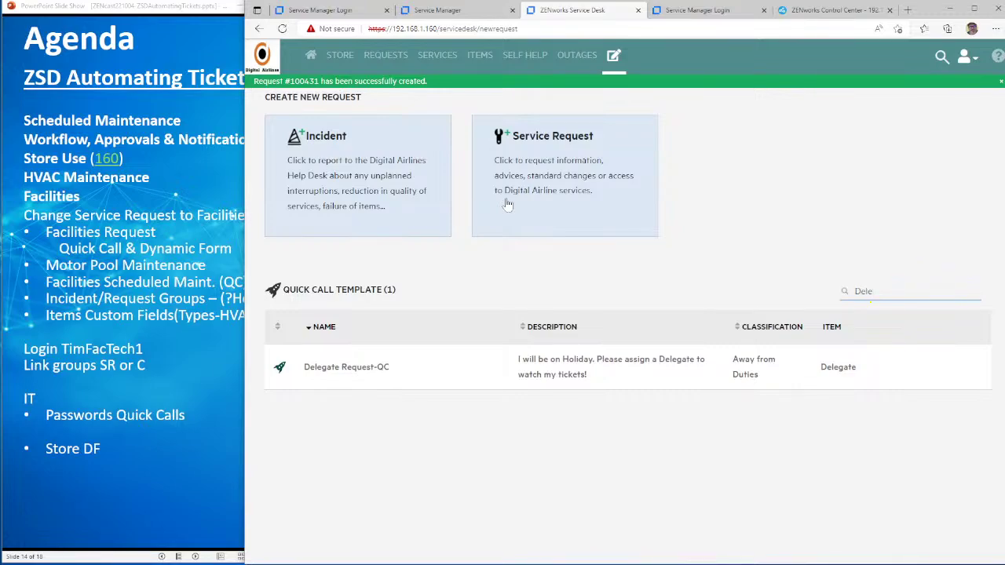
pyautogui.moveTo(874, 291); pyautogui.dragTo(854, 292)
pyautogui.press('BackSpace')
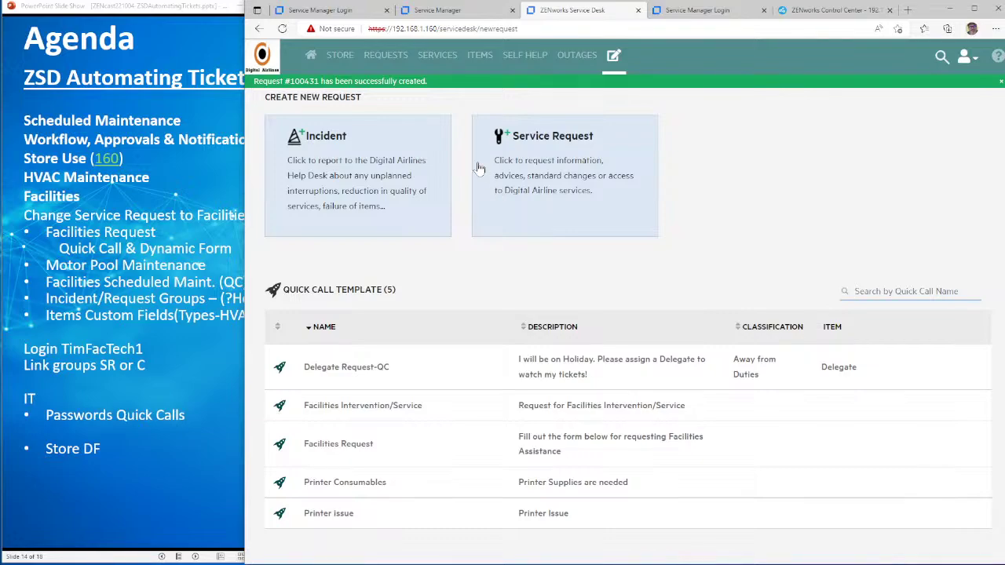
# Step: Start a new incident for the HVAC Bldg2 item, using category Facilities-Hardware and type HVAC-System
pyautogui.click(343, 174)
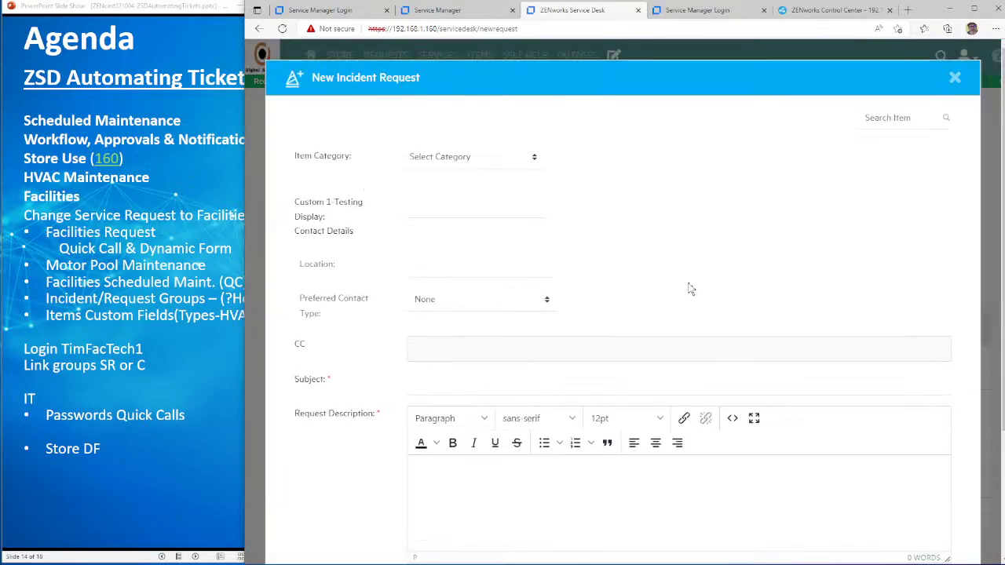
pyautogui.click(534, 159)
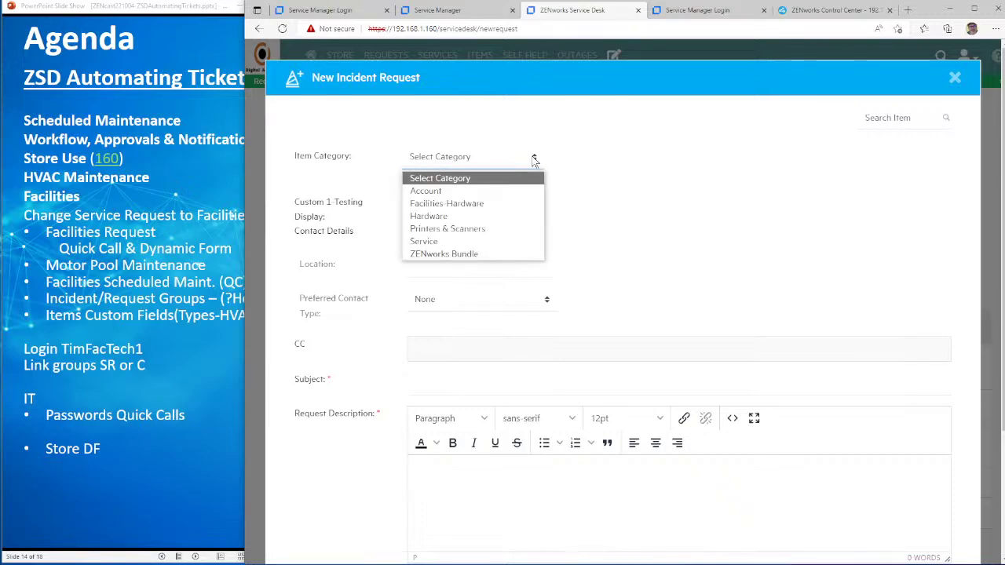
pyautogui.click(534, 204)
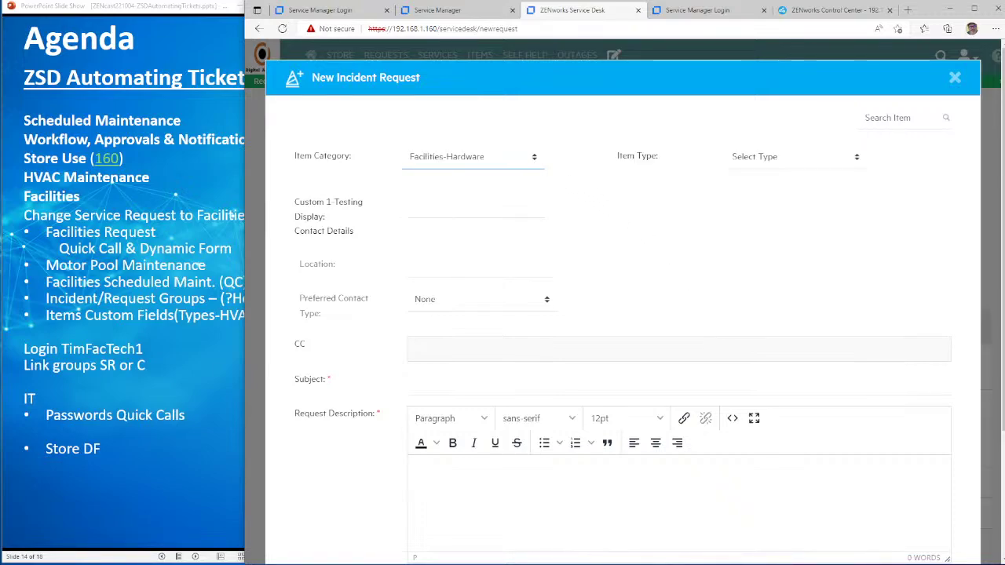
pyautogui.click(748, 160)
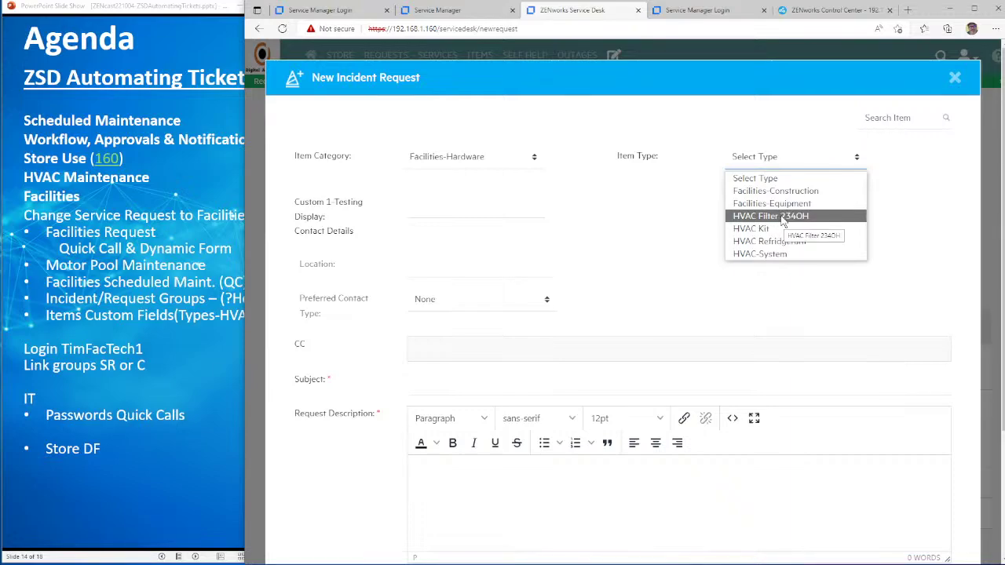
pyautogui.click(779, 253)
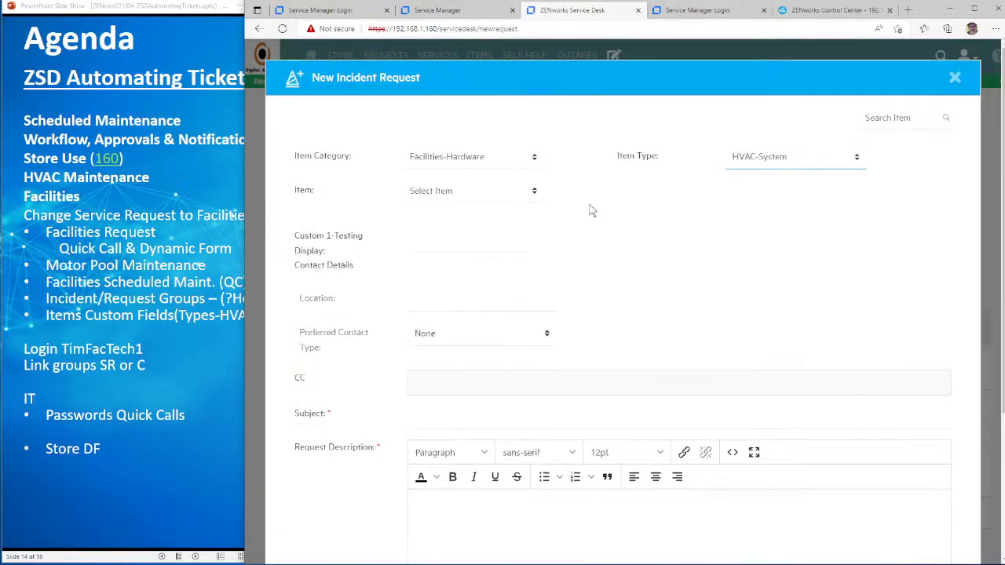
pyautogui.click(530, 197)
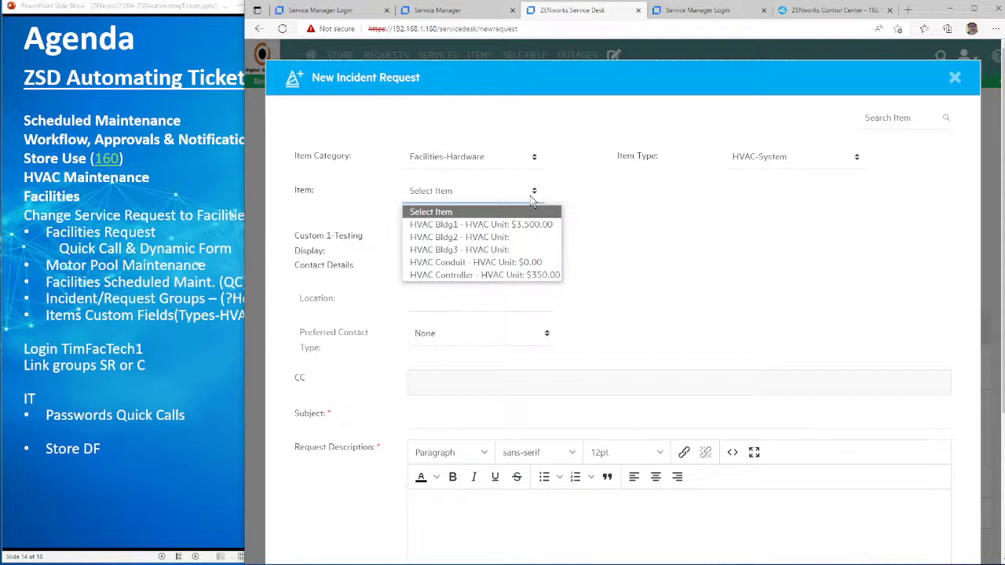
pyautogui.click(518, 237)
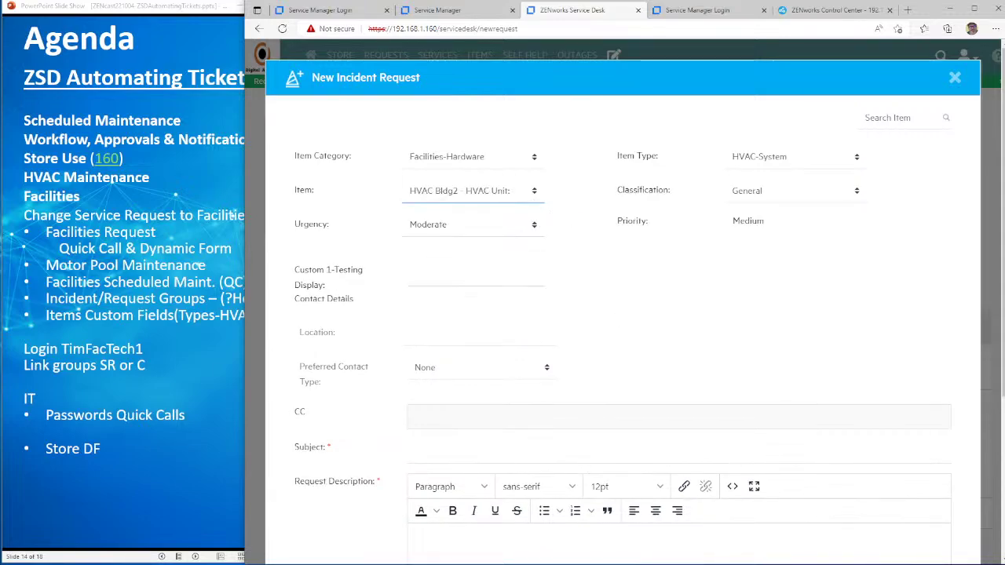
# Step: Set the incident's subject to "HVAC Not turning on - HOTTTT!" and copy it into the request description
pyautogui.scroll(-2, 543, 330)
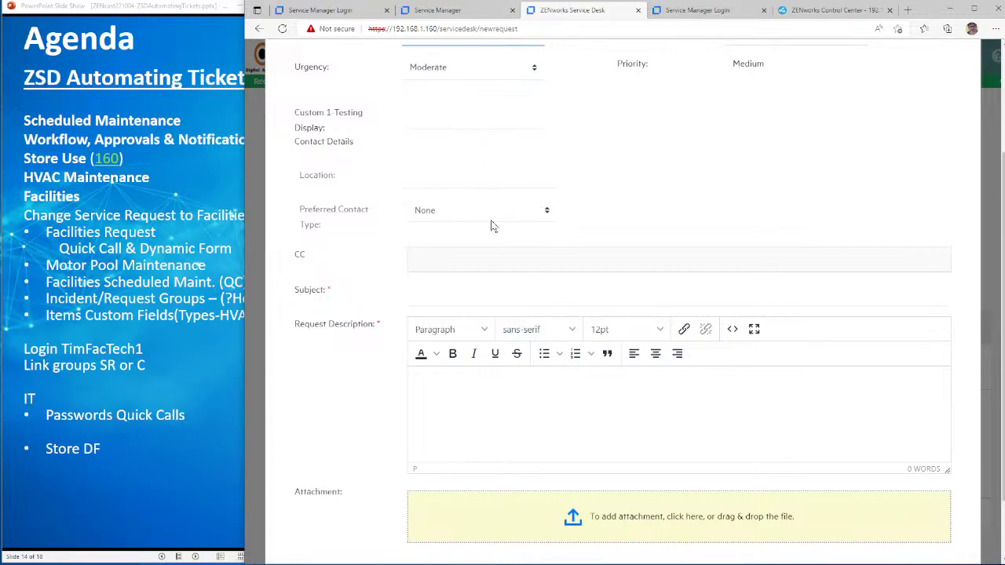
pyautogui.click(549, 290)
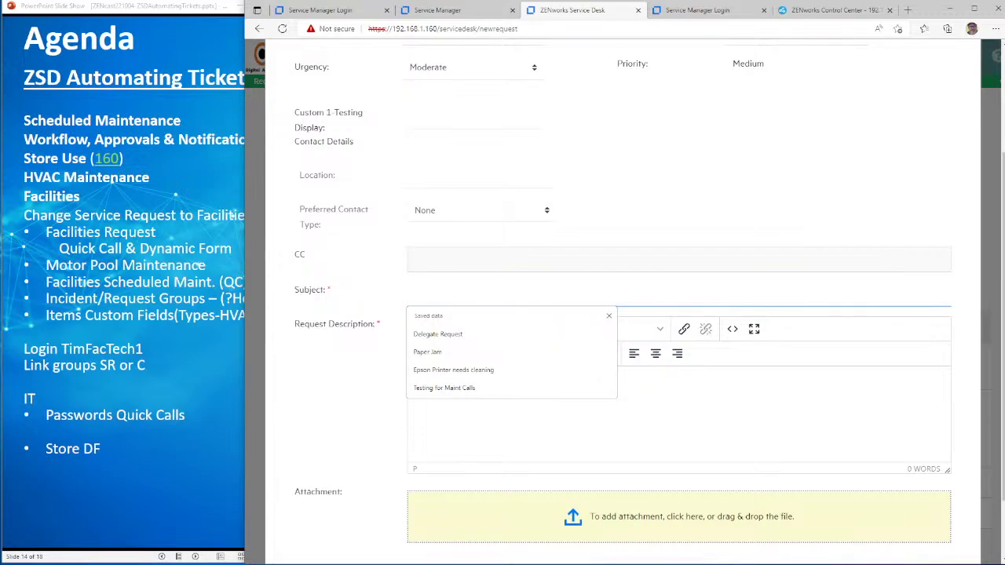
pyautogui.write('HVAC Servi')
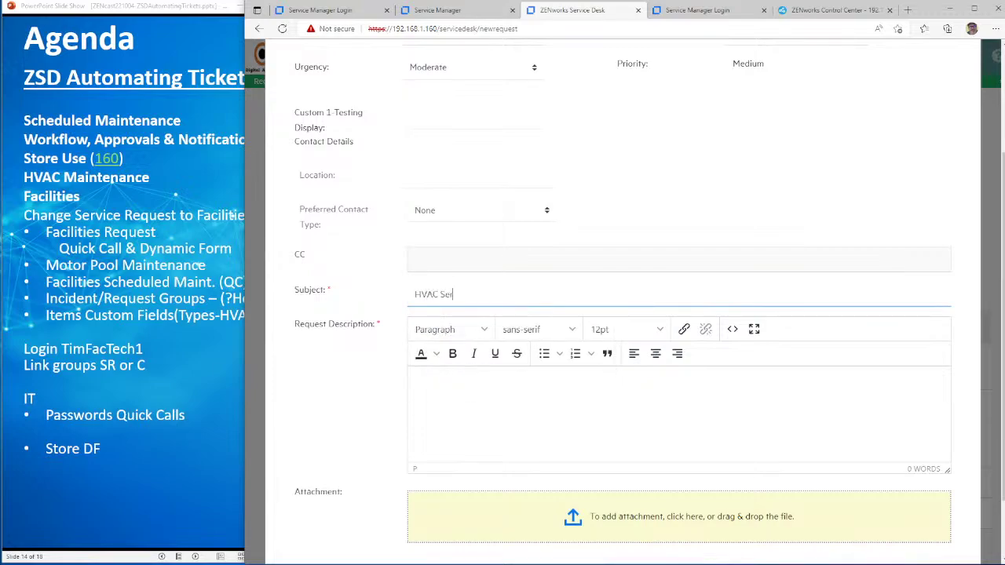
pyautogui.press('BackSpace')
pyautogui.press('BackSpace')
pyautogui.write('Not turning on - HOTTTT!')
pyautogui.hotkey('shift', 'Home')
pyautogui.hotkey('ctrl', 'c')
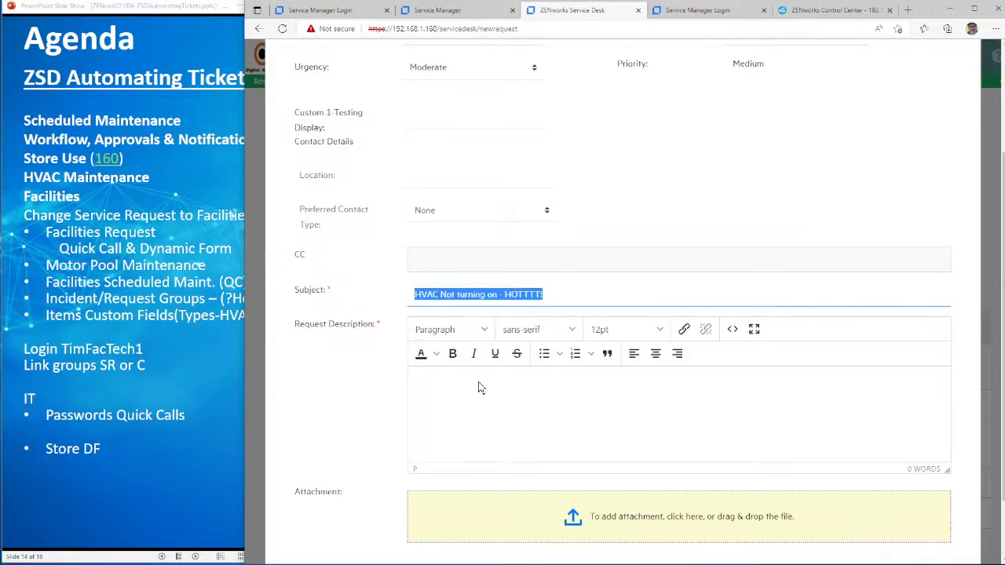
pyautogui.click(501, 415)
pyautogui.hotkey('ctrl', 'v')
# Step: Review the completed HVAC incident form, create the request and go to the request page
pyautogui.scroll(2, 714, 444)
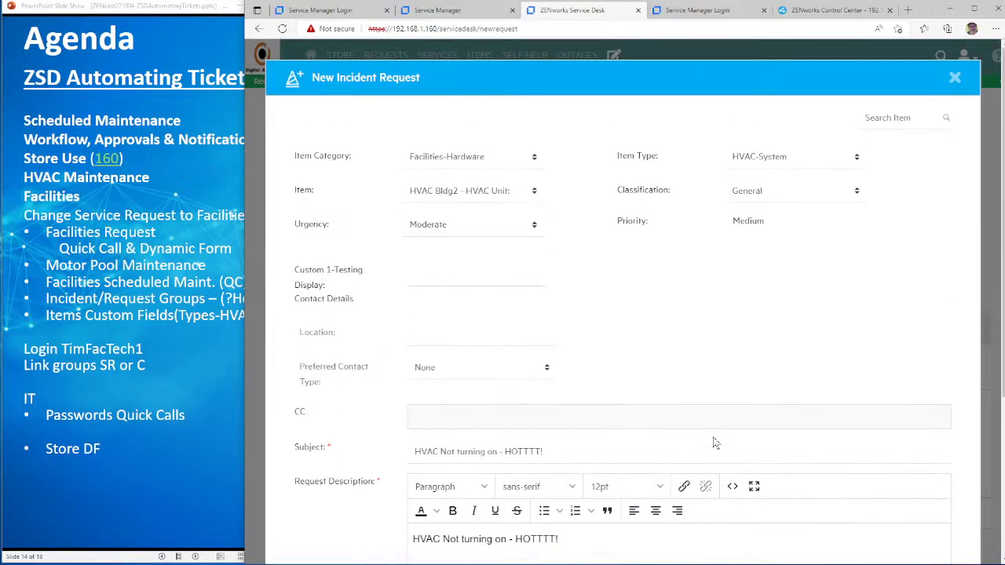
pyautogui.scroll(-3, 714, 444)
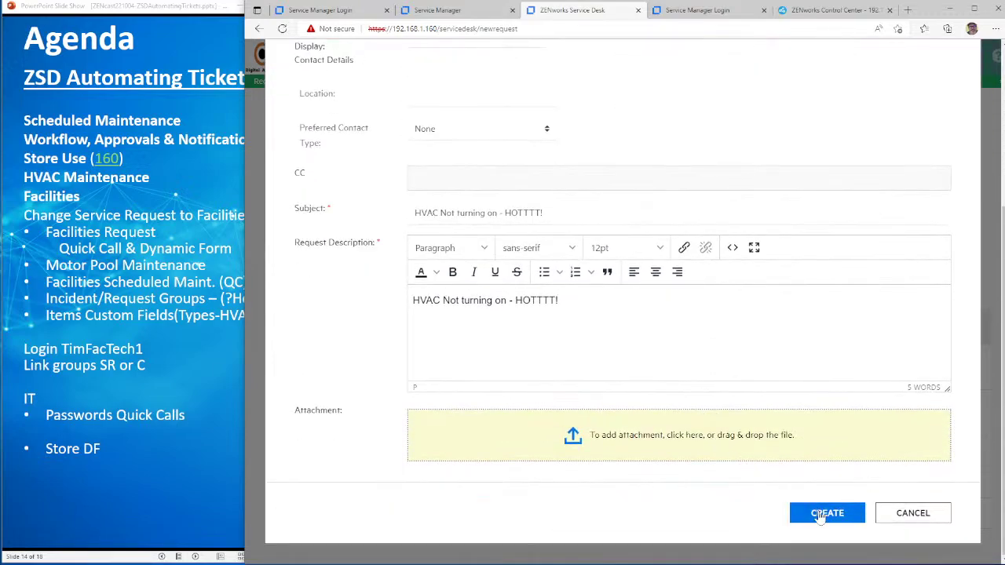
pyautogui.click(820, 513)
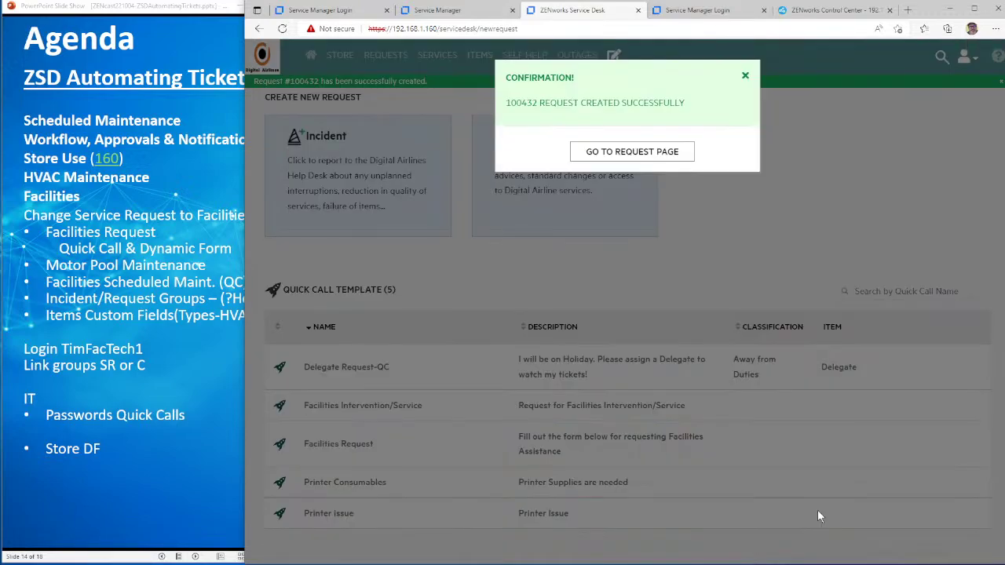
pyautogui.click(645, 151)
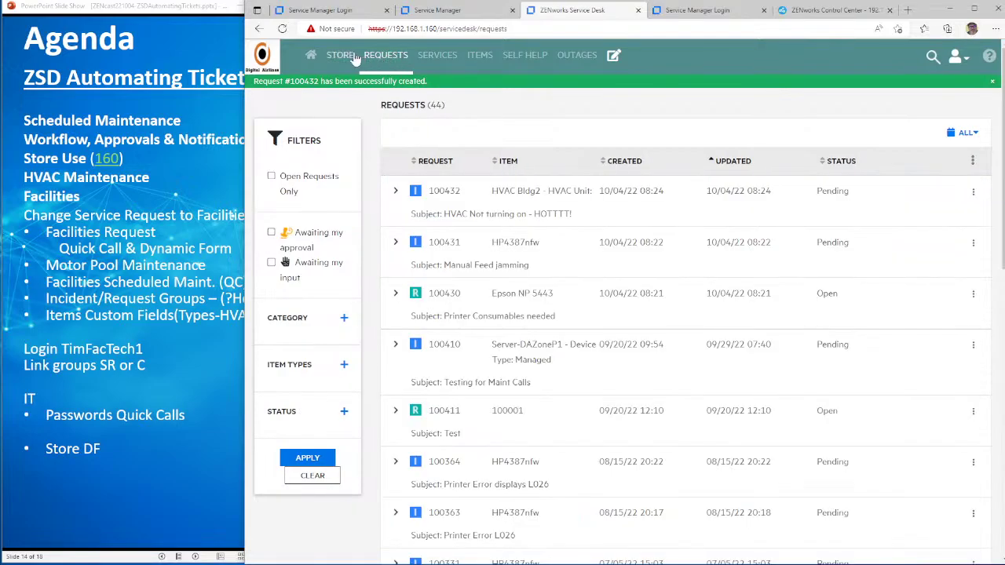
# Step: Fill a new service request with category Facilities-Hardware, type HVAC-System and item HVAC Bldg3, and cancel the form
pyautogui.click(311, 55)
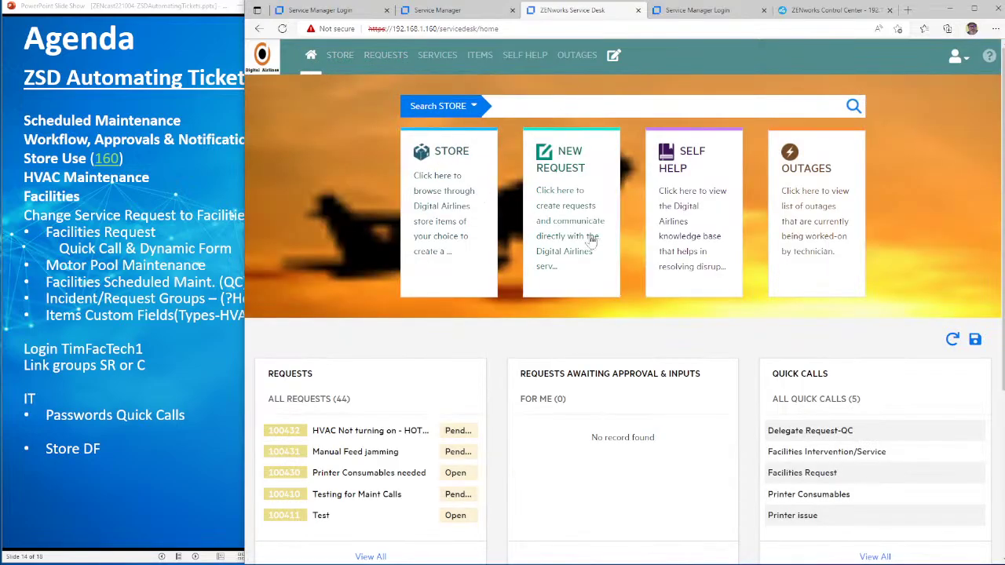
pyautogui.click(576, 235)
pyautogui.click(564, 204)
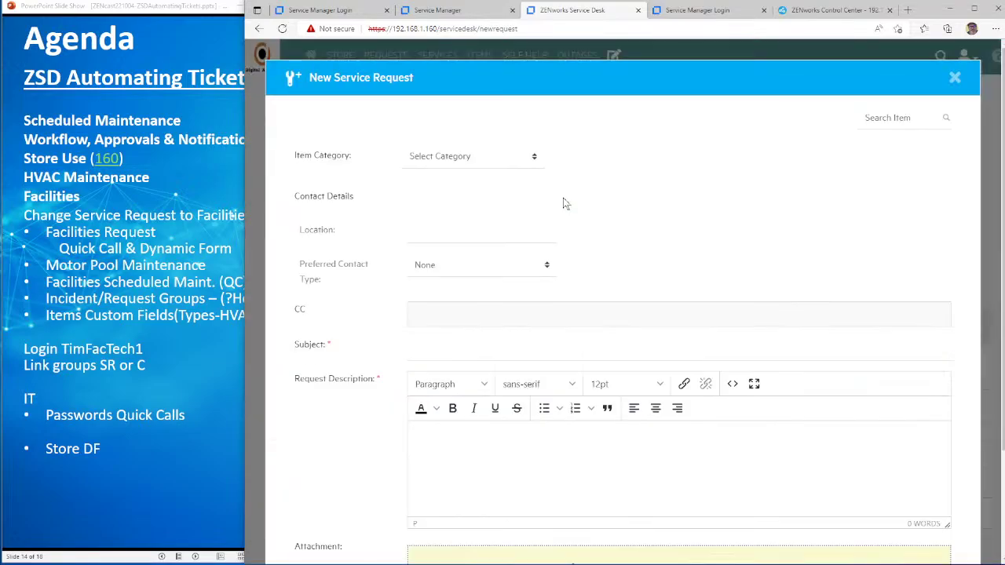
pyautogui.click(534, 158)
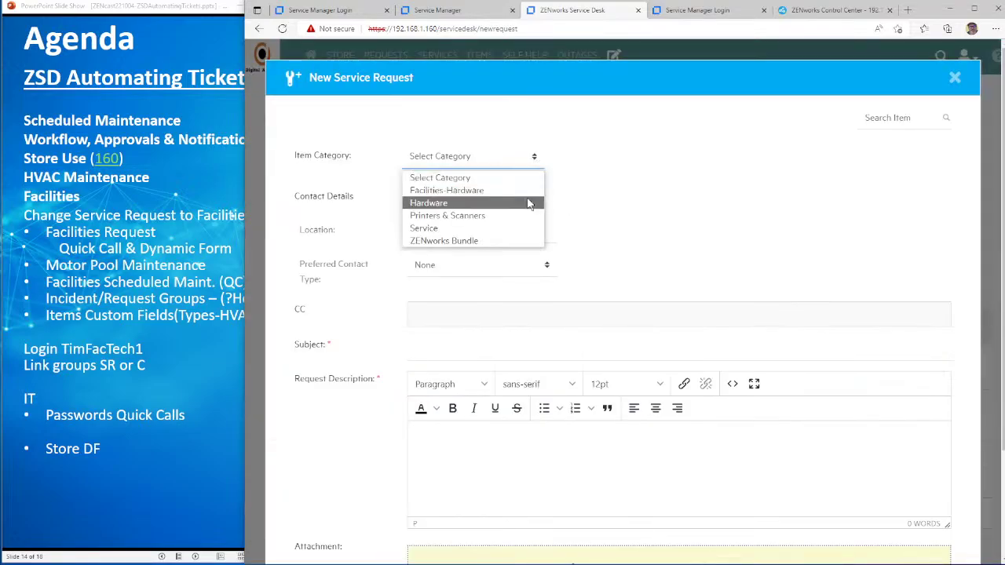
pyautogui.click(530, 191)
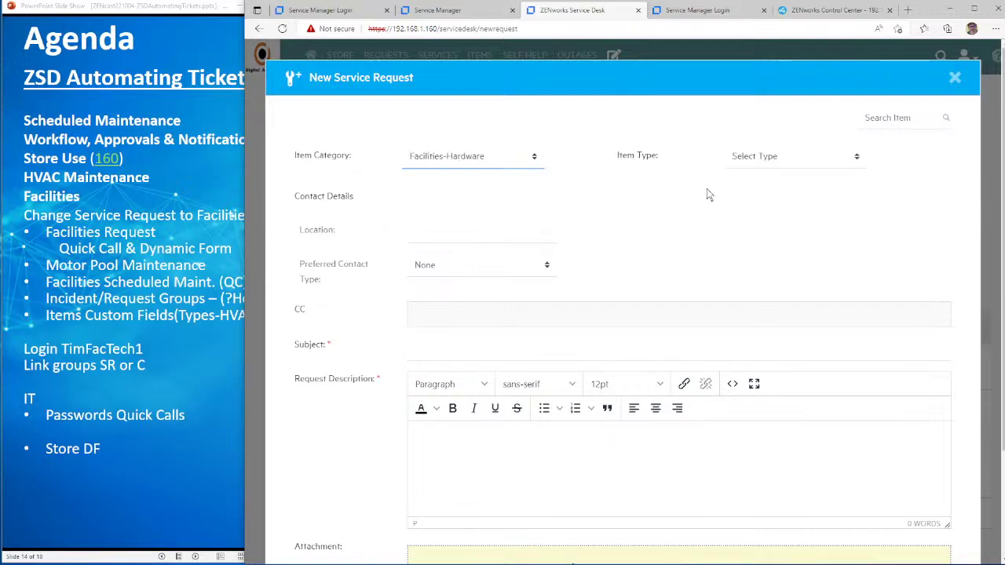
pyautogui.click(796, 158)
pyautogui.click(760, 253)
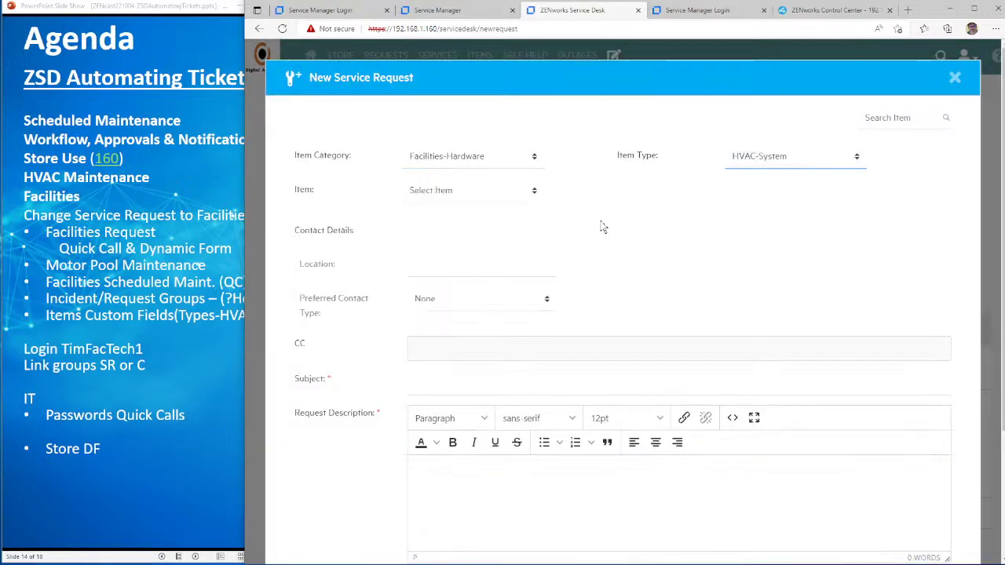
pyautogui.click(533, 192)
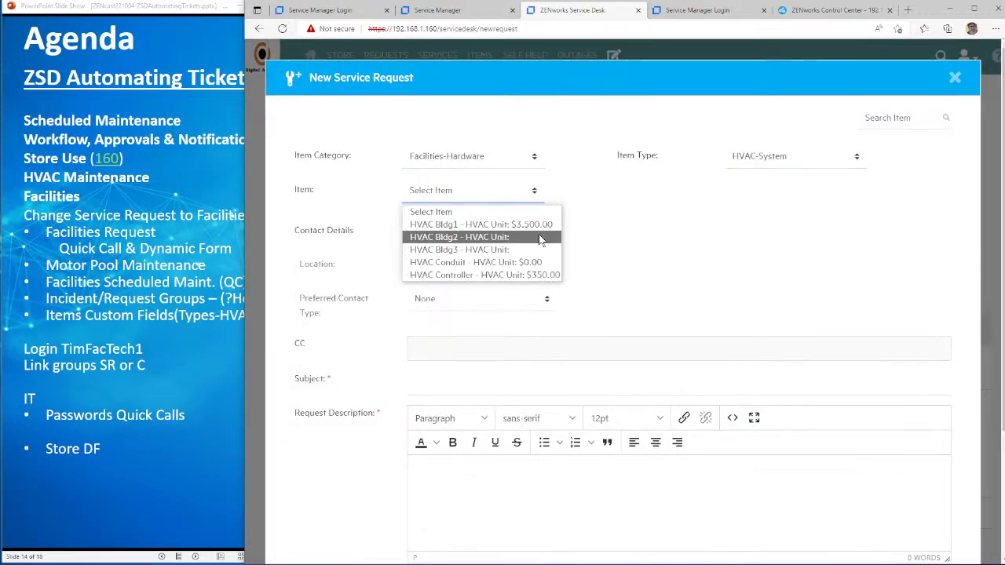
pyautogui.click(538, 236)
pyautogui.click(532, 198)
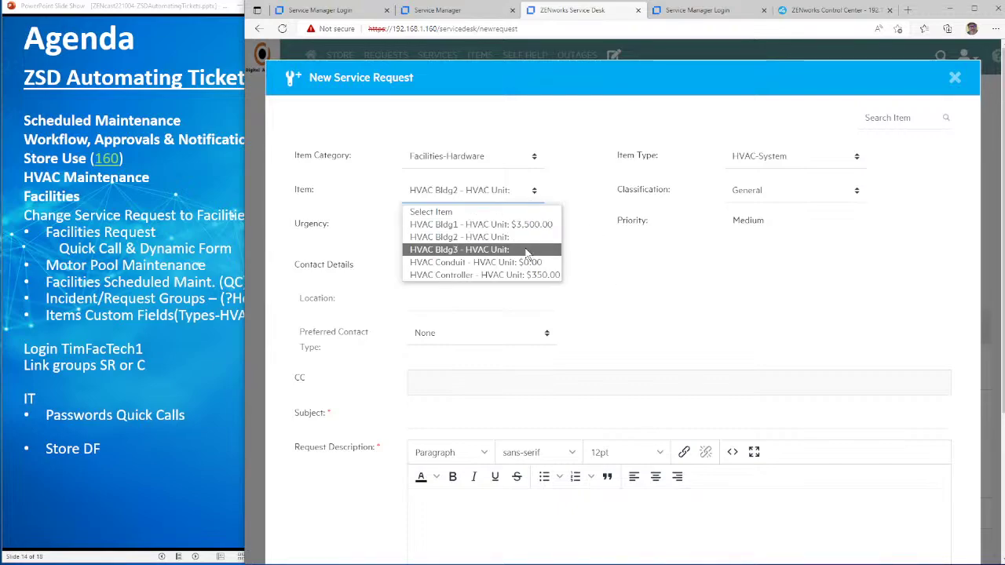
pyautogui.click(540, 250)
pyautogui.scroll(-2, 573, 322)
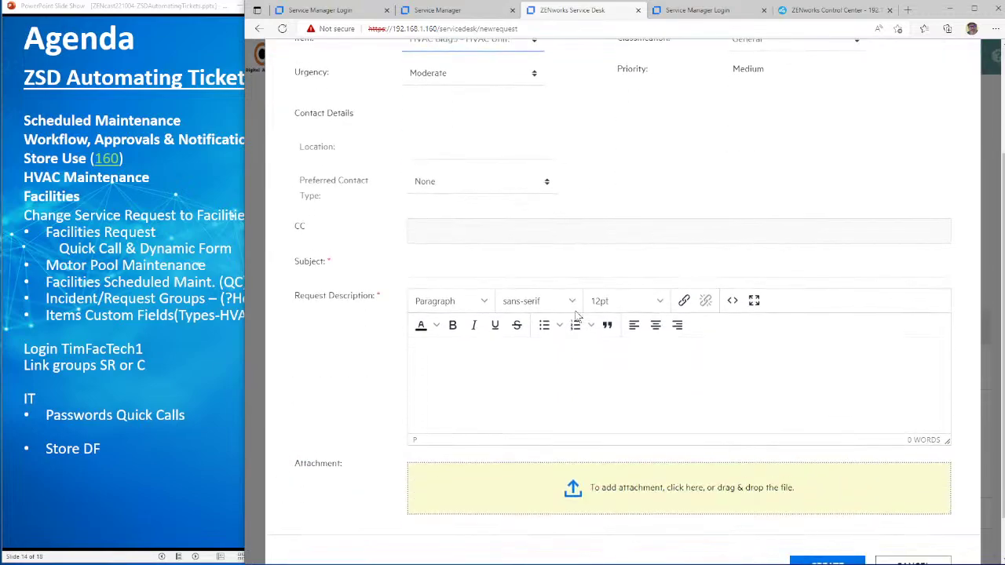
pyautogui.click(899, 554)
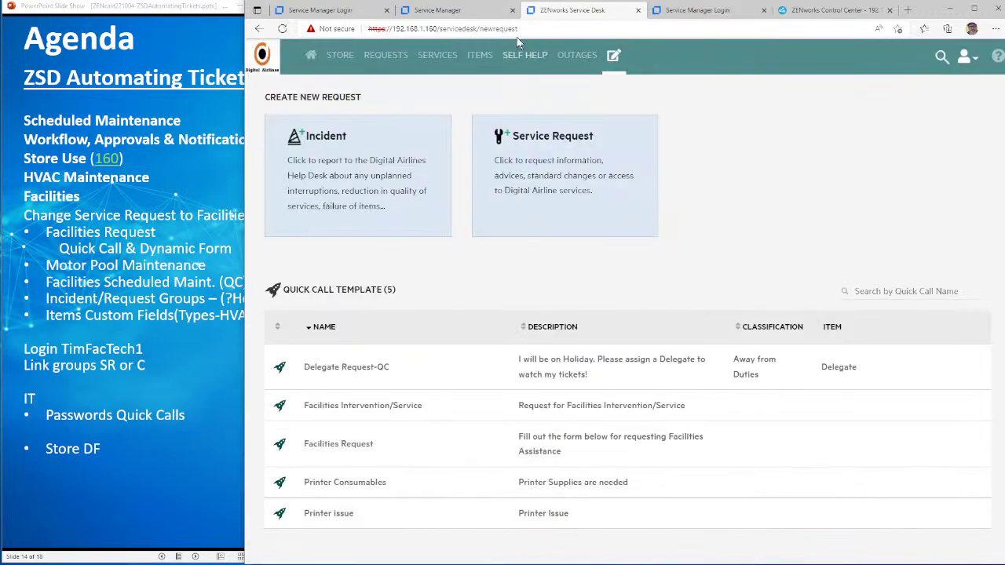
# Step: Switch to the Service Manager browser page and open the list of quick calls from its home area
pyautogui.click(451, 10)
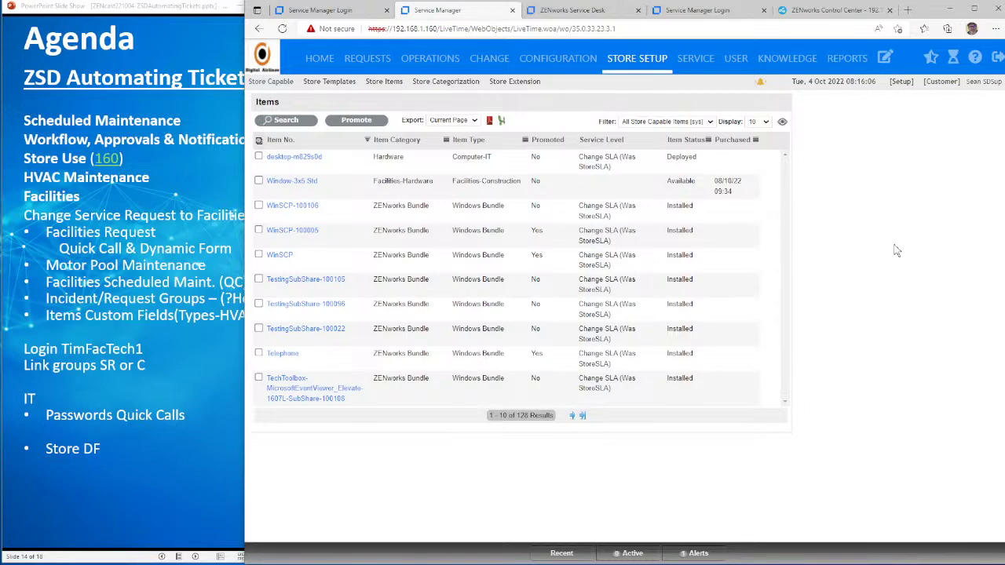
pyautogui.click(325, 59)
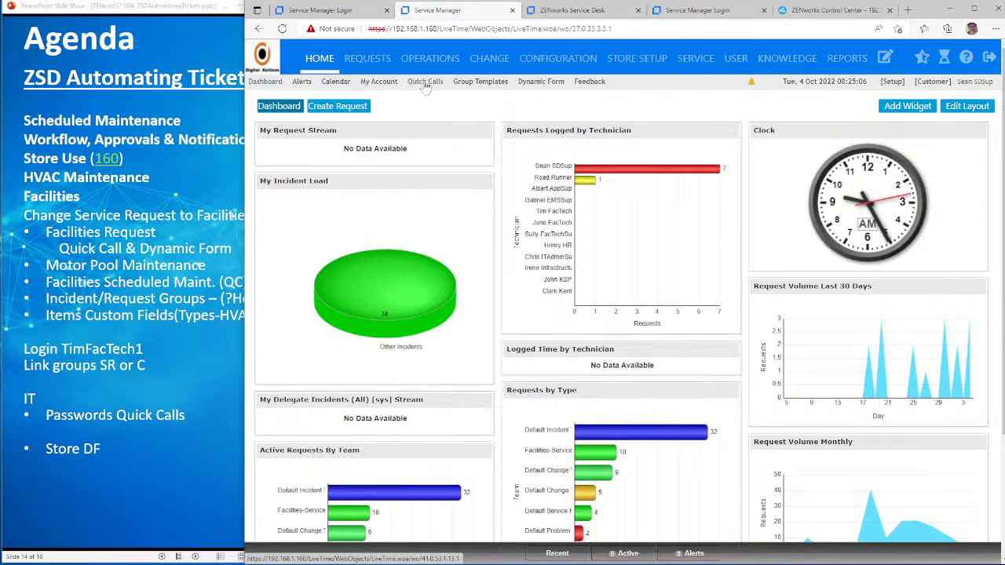
pyautogui.click(423, 84)
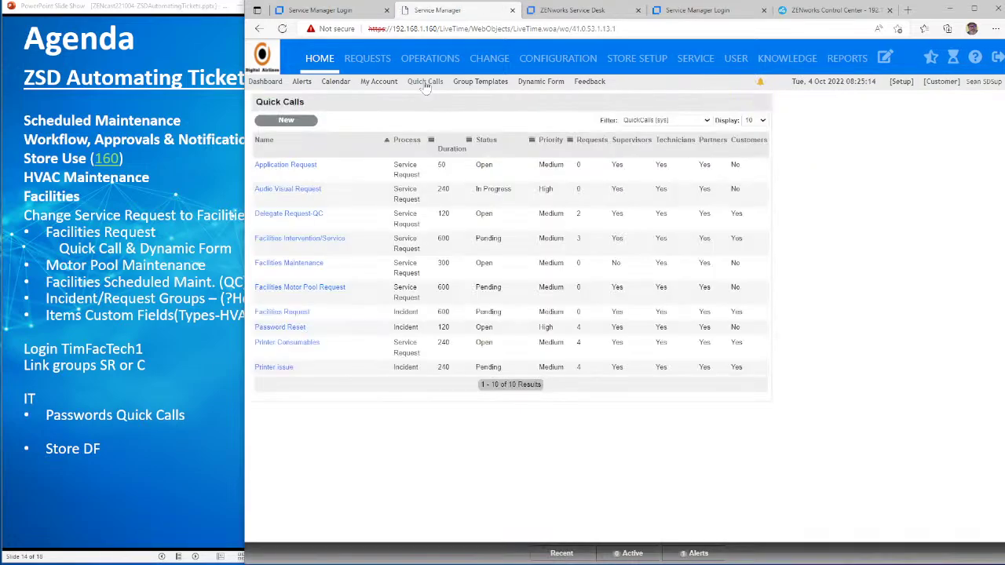
# Step: Check which dynamic form the Facilities Motor Pool Request quick call uses and go to the list of dynamic forms
pyautogui.click(299, 287)
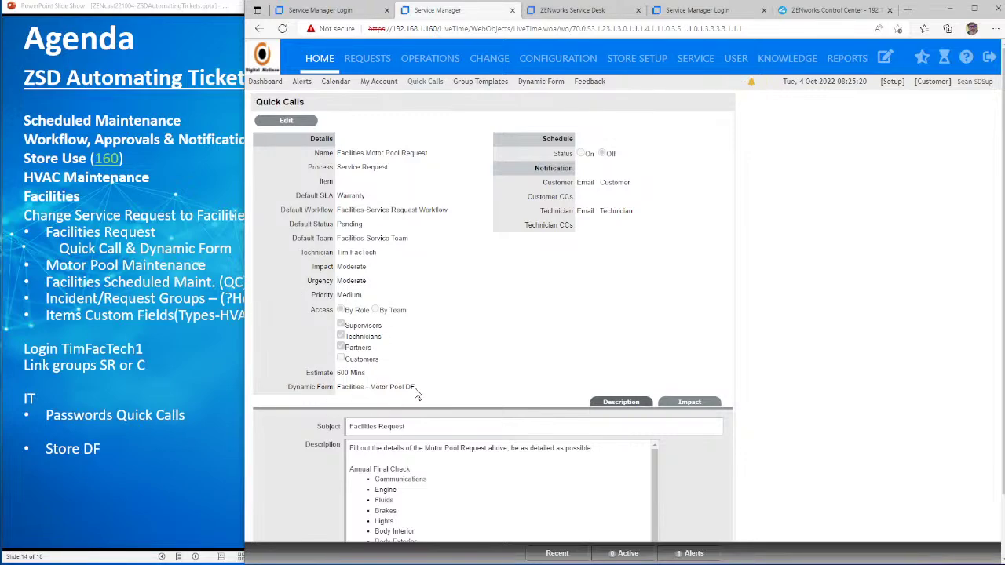
pyautogui.moveTo(414, 388); pyautogui.dragTo(336, 388)
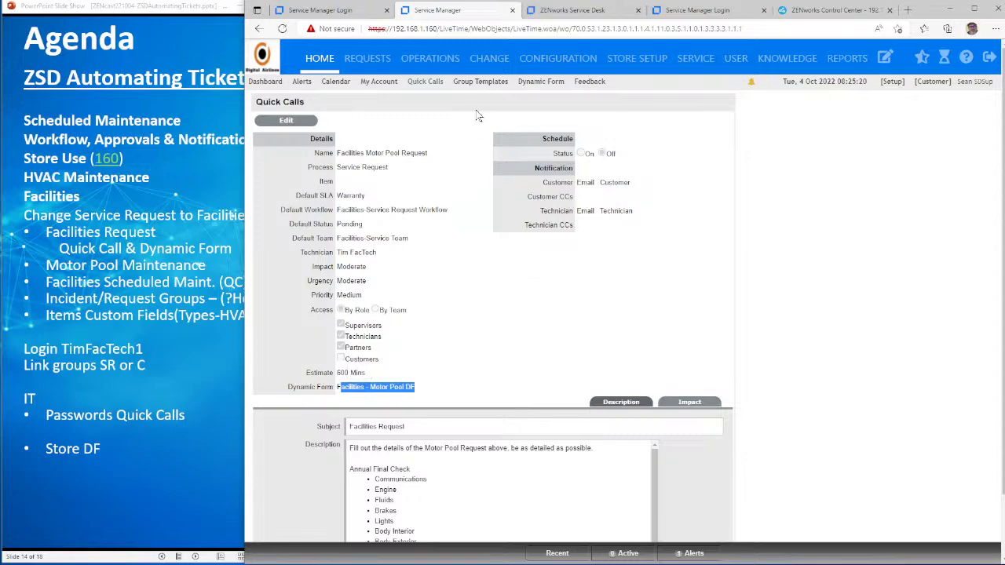
pyautogui.click(528, 83)
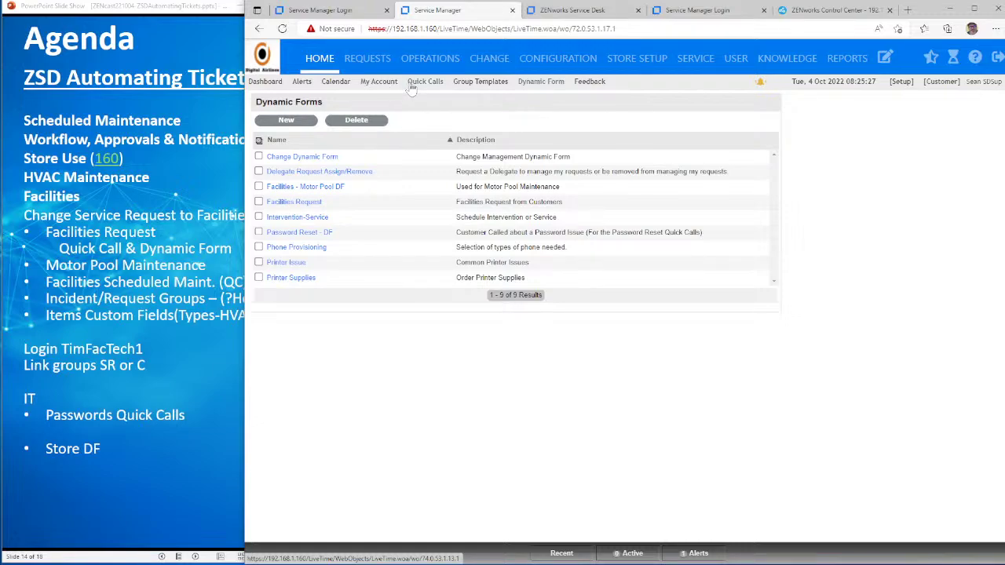
pyautogui.click(539, 87)
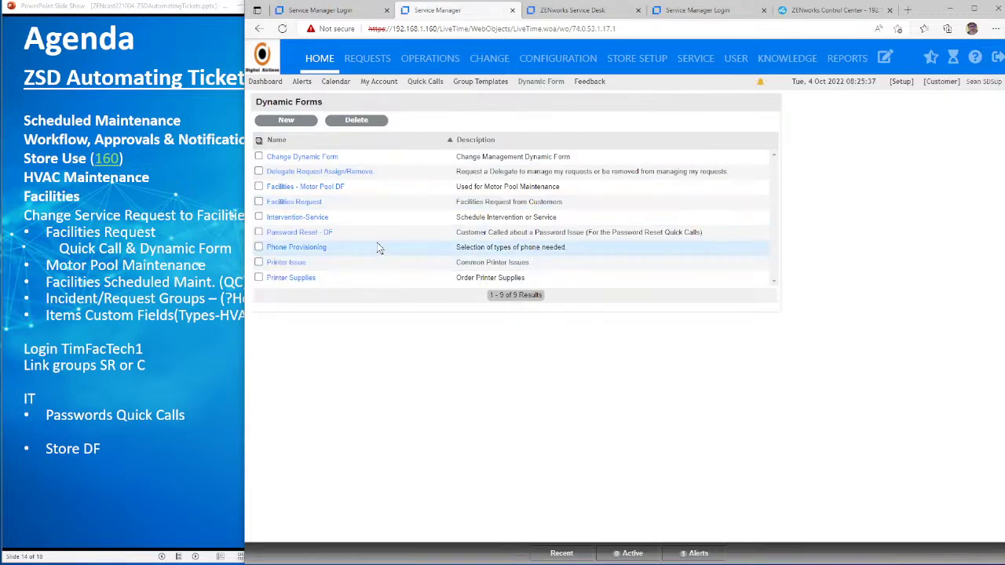
# Step: Open the Facilities - Motor Pool DF form, check its linked processes and switch it to editing
pyautogui.click(323, 190)
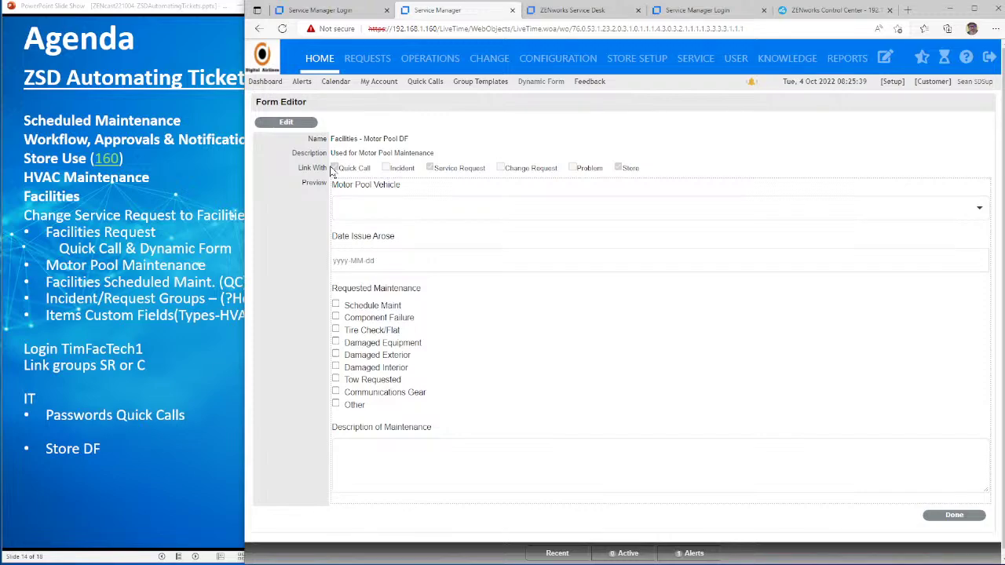
pyautogui.moveTo(331, 166); pyautogui.dragTo(657, 167)
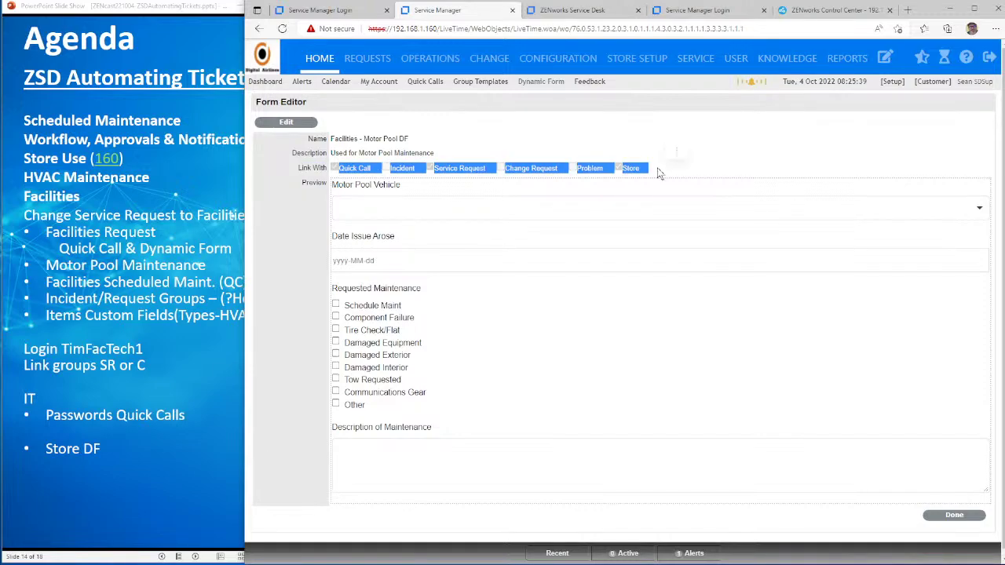
pyautogui.click(305, 126)
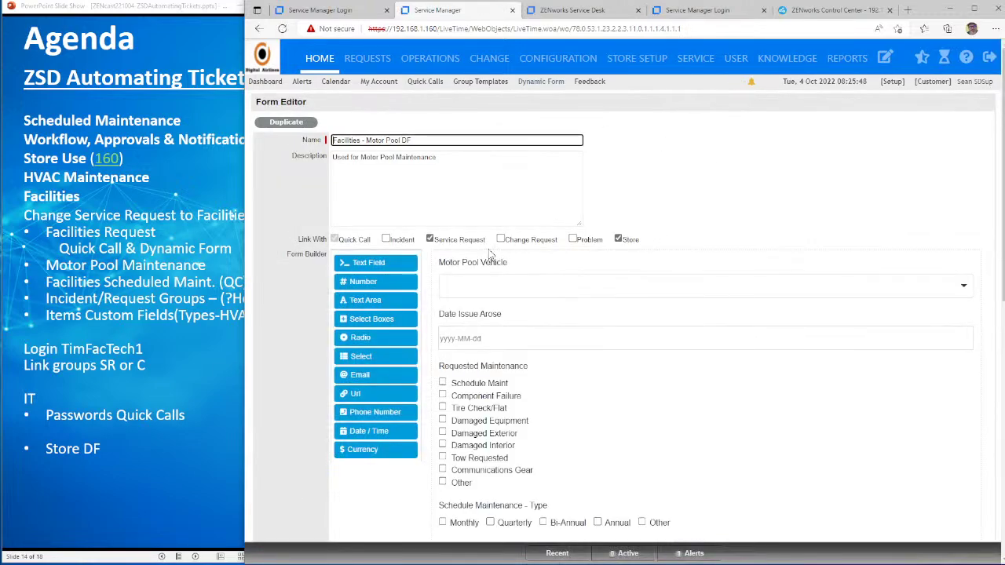
# Step: Choose Car as the Motor Pool Vehicle in the form being edited
pyautogui.moveTo(476, 324)
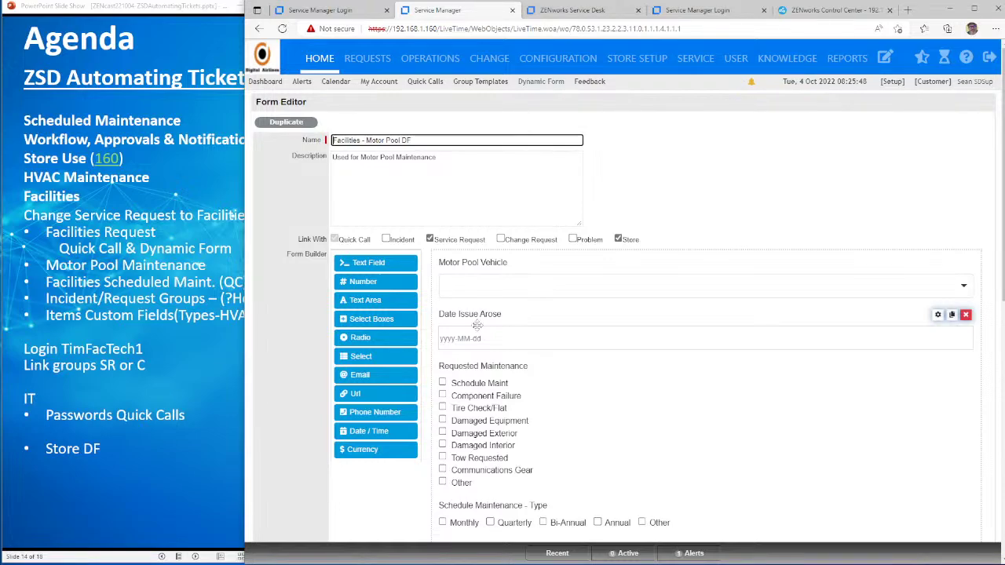
pyautogui.click(663, 303)
pyautogui.click(511, 336)
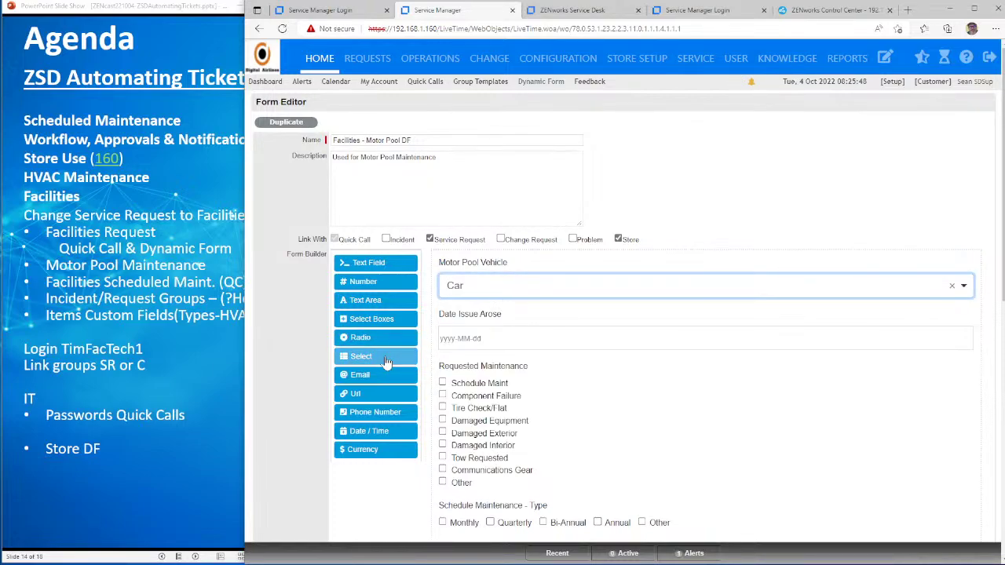
# Step: Add a Number component labelled License Number between the Motor Pool Vehicle and Date Issue Arose fields
pyautogui.moveTo(377, 281); pyautogui.dragTo(487, 308)
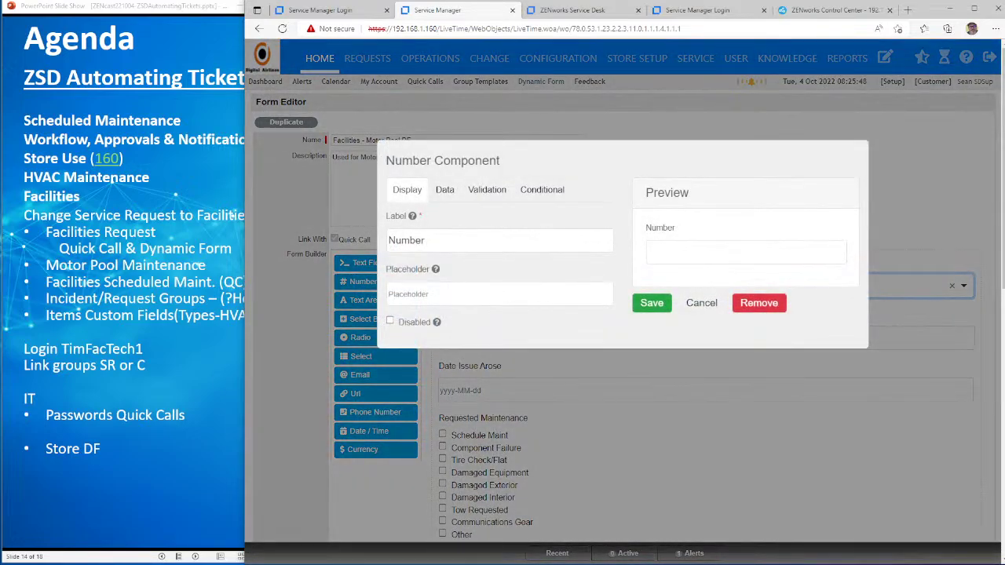
pyautogui.write('License')
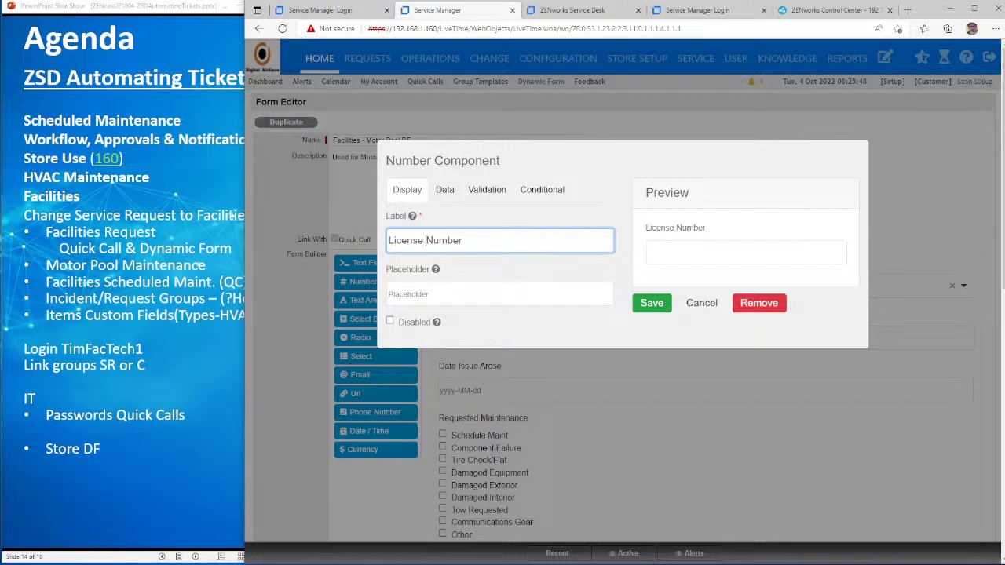
pyautogui.click(652, 303)
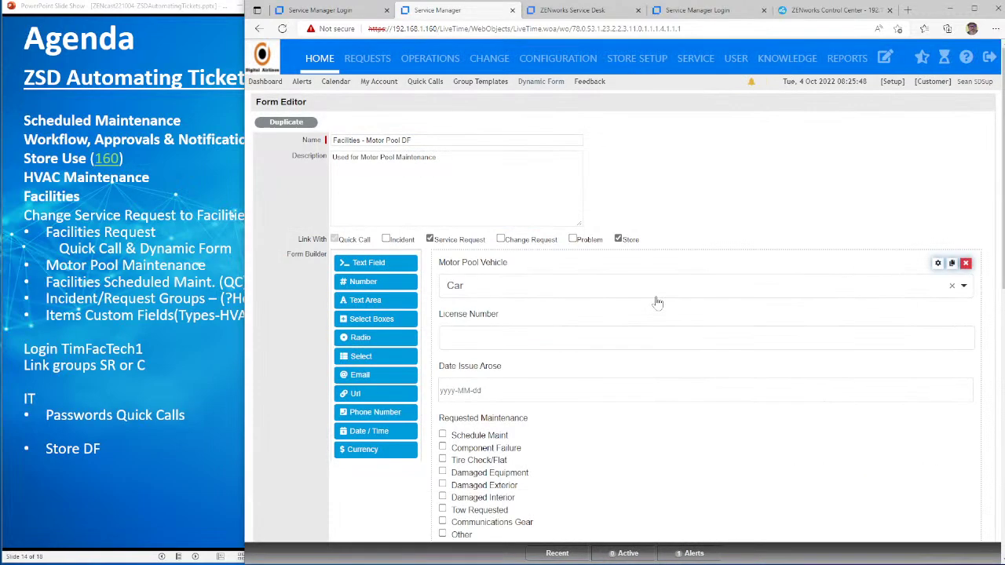
# Step: Try out the form's license, date and Requested Maintenance fields, tick Tow Requested and review the remaining maintenance sections
pyautogui.click(652, 337)
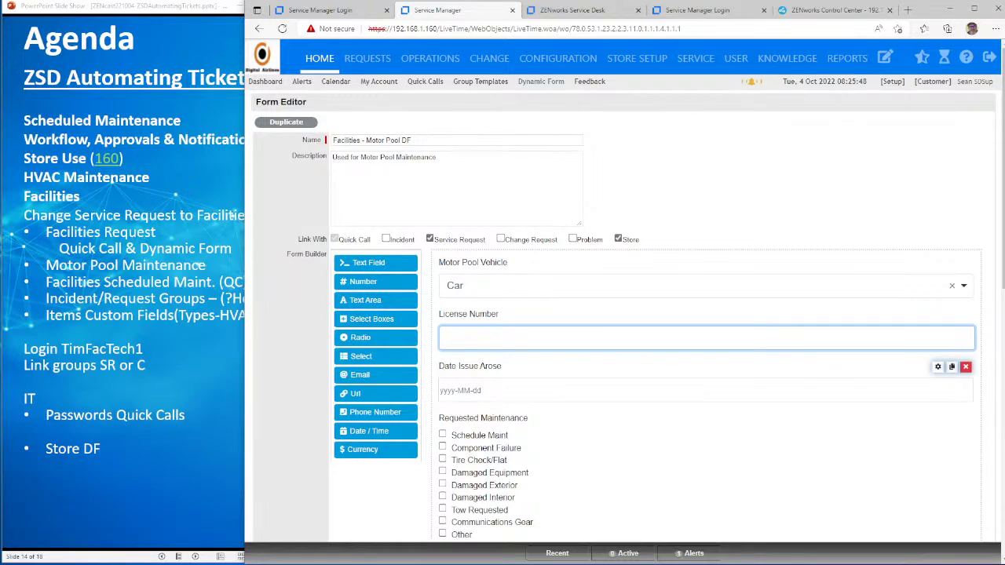
pyautogui.click(570, 389)
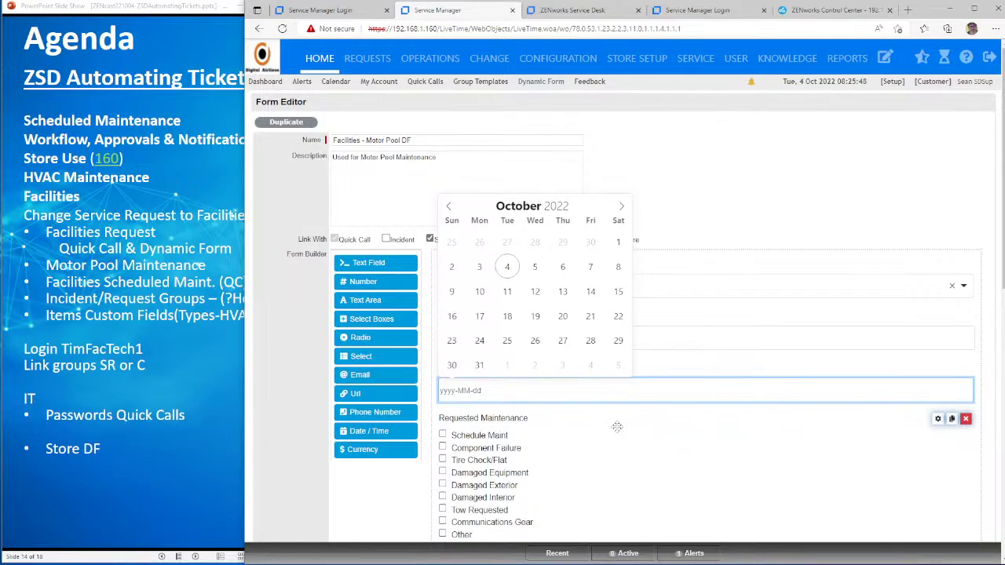
pyautogui.press('Escape')
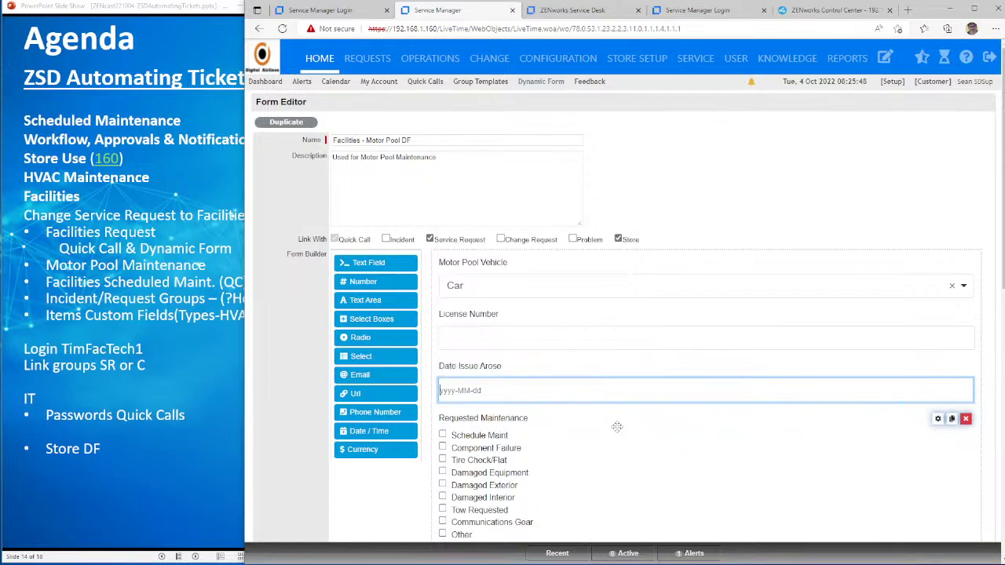
pyautogui.scroll(-2, 640, 420)
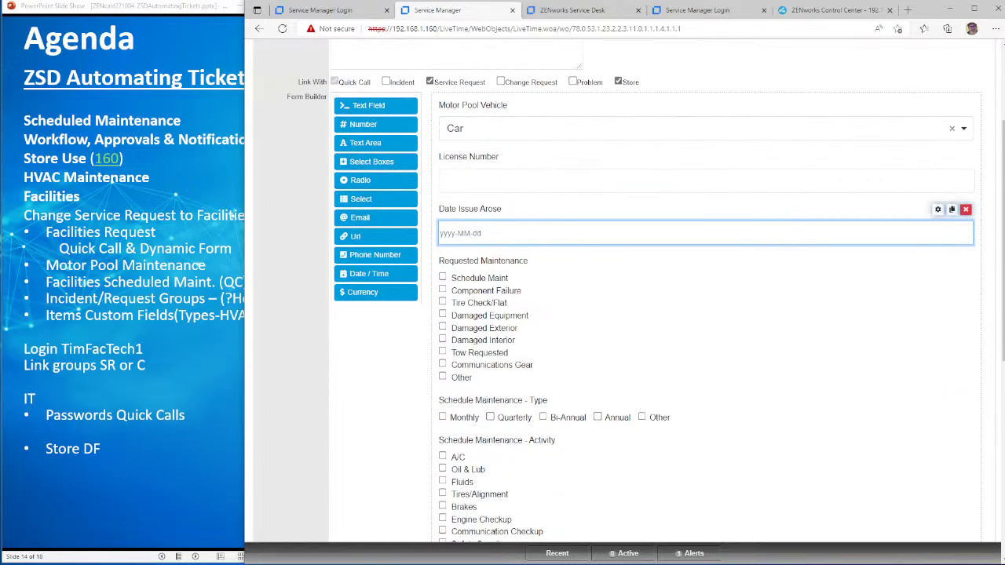
pyautogui.click(442, 278)
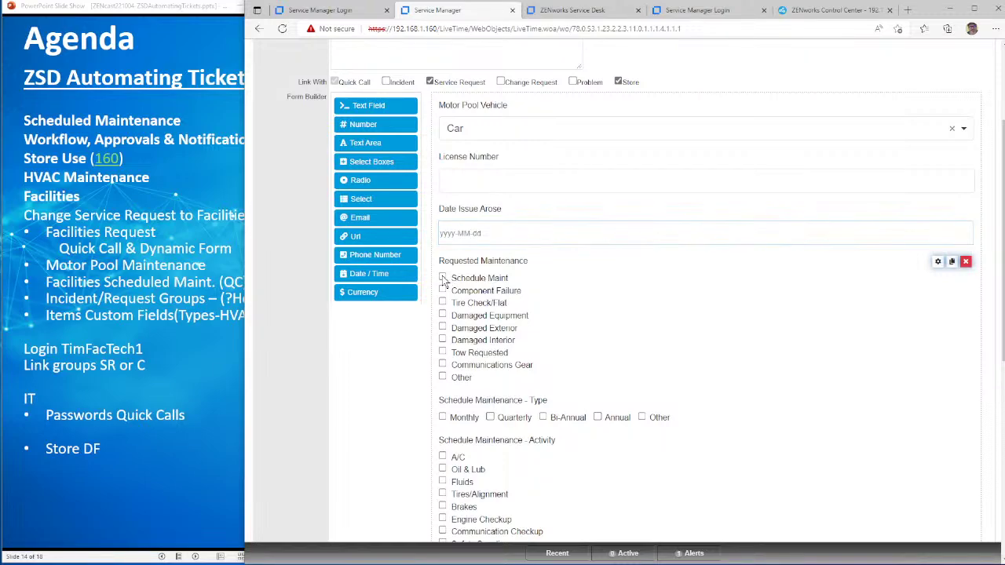
pyautogui.click(443, 279)
pyautogui.click(443, 302)
pyautogui.click(443, 303)
pyautogui.click(441, 352)
pyautogui.scroll(-1, 645, 339)
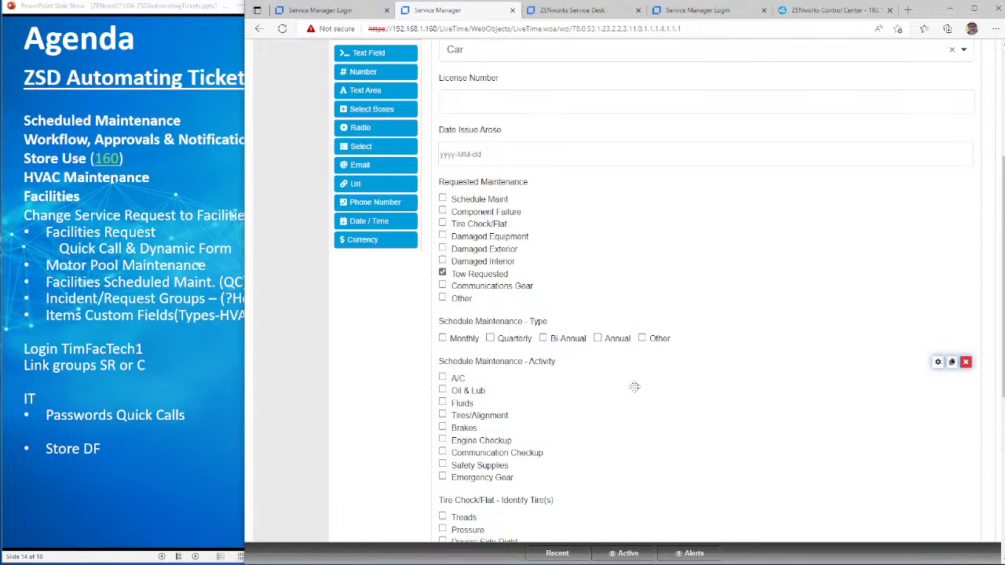
pyautogui.scroll(-3, 635, 387)
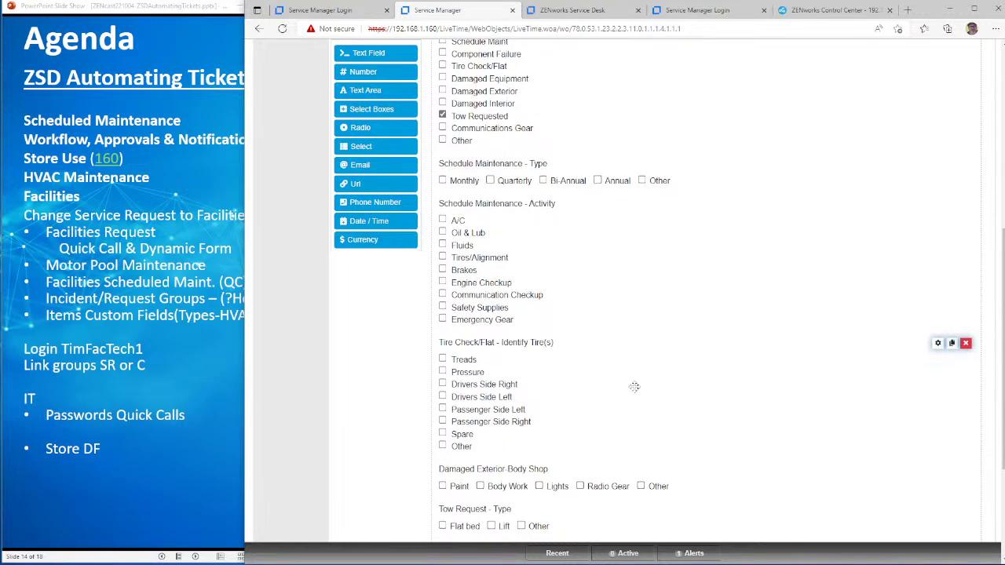
pyautogui.scroll(8, 634, 387)
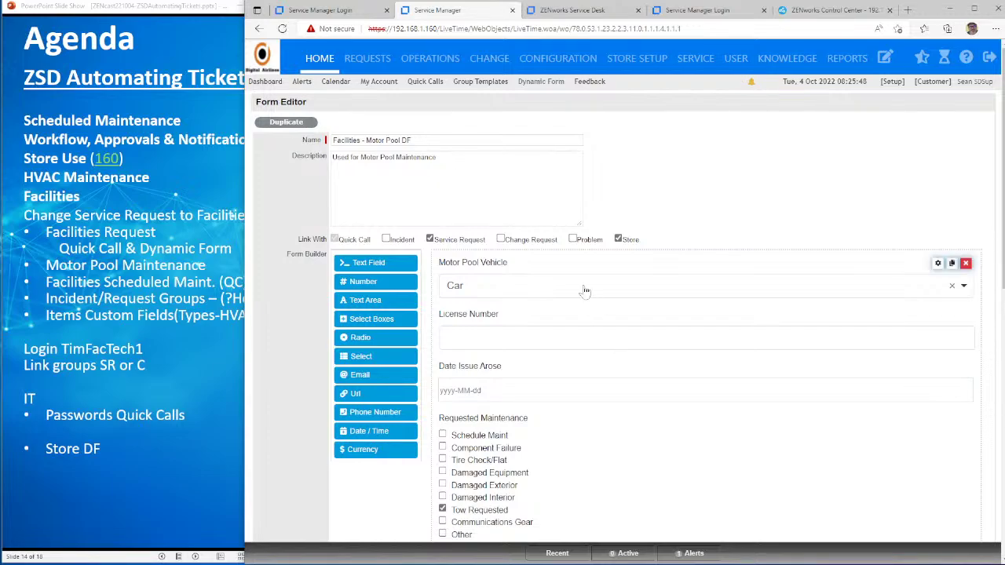
# Step: Start a new dynamic form with name and description MotorPool, and link it with Service Request and Store
pyautogui.click(539, 81)
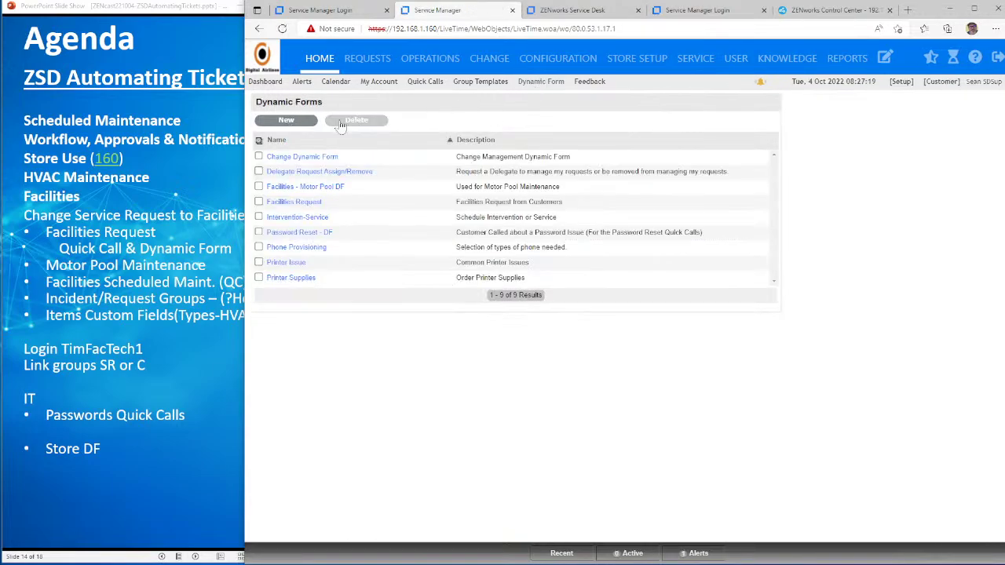
pyautogui.click(285, 121)
pyautogui.click(393, 125)
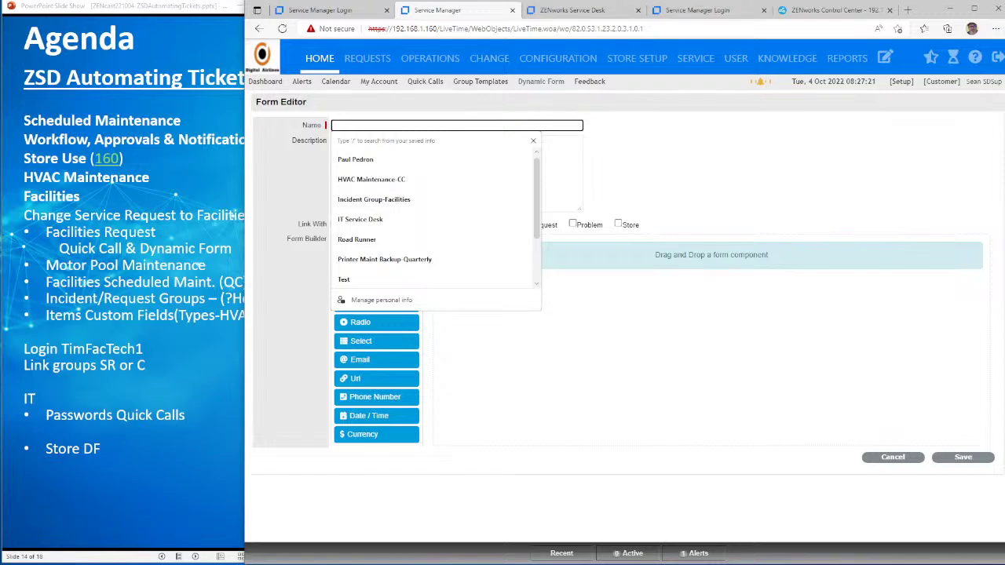
pyautogui.write('MotorPool')
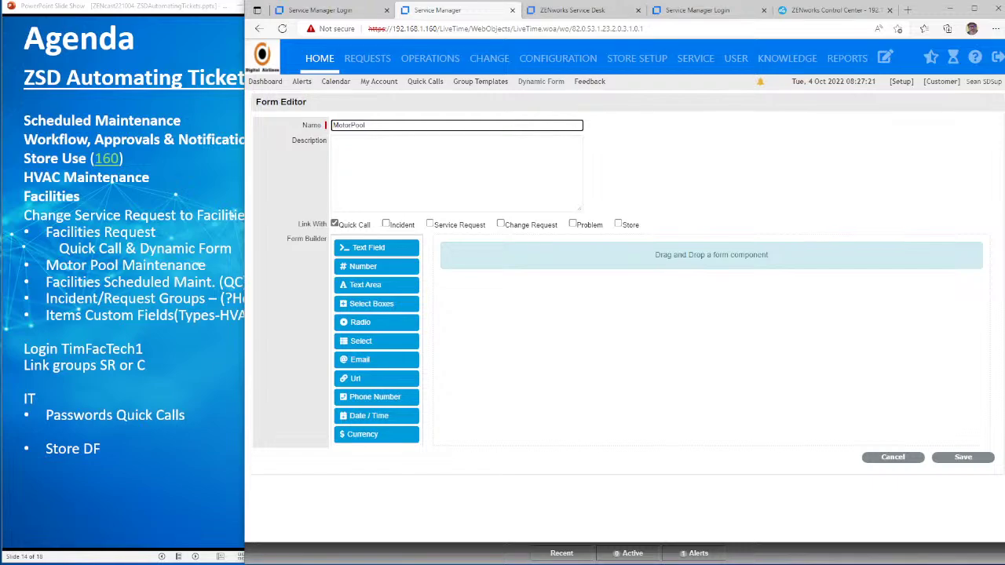
pyautogui.click(334, 143)
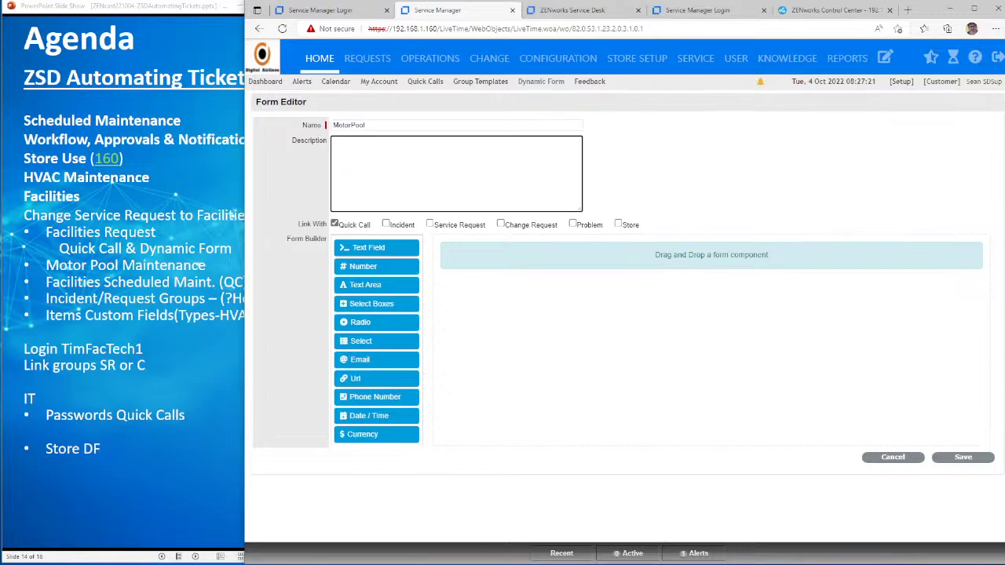
pyautogui.write('MNotorPool')
pyautogui.click(343, 142)
pyautogui.press('BackSpace')
pyautogui.click(652, 345)
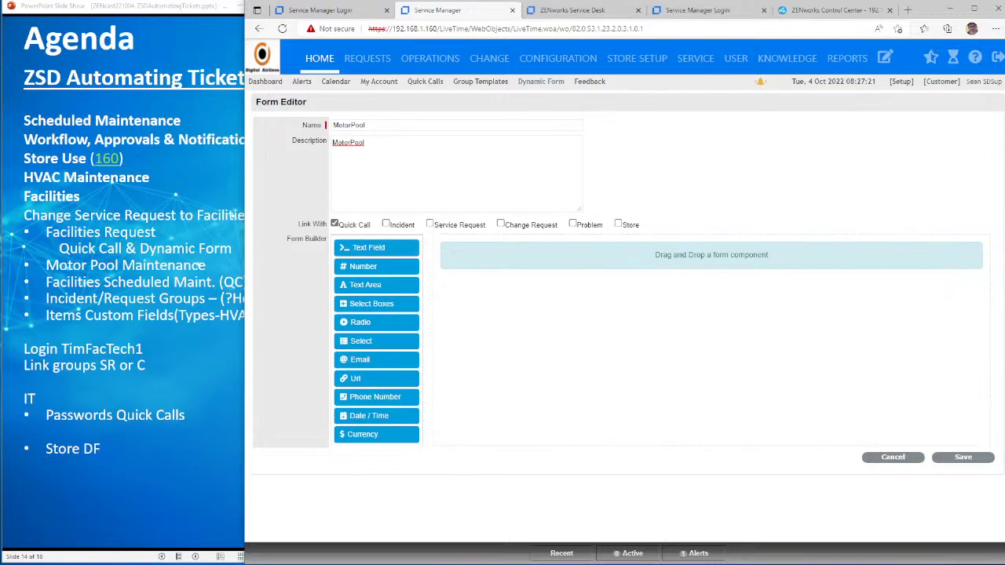
pyautogui.click(430, 225)
# Step: Add a Number component labelled License Number to the MotorPool form
pyautogui.moveTo(382, 267); pyautogui.dragTo(504, 306)
pyautogui.click(440, 240)
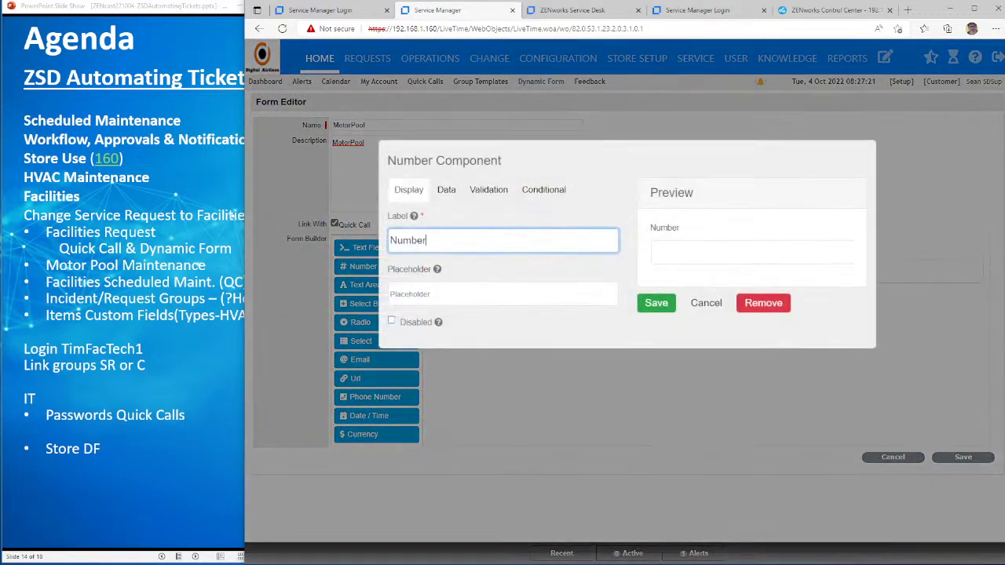
pyautogui.press('Home')
pyautogui.write('License')
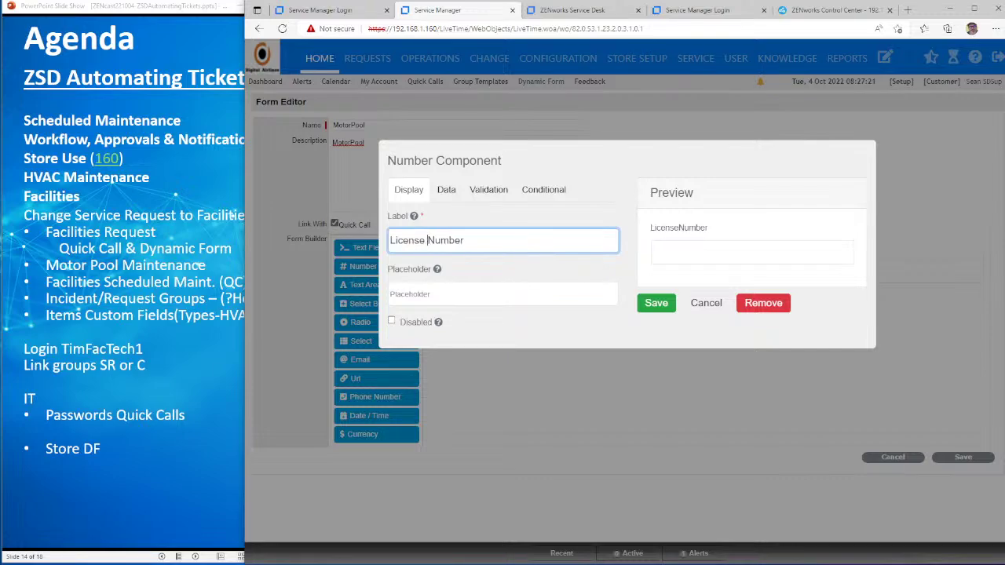
pyautogui.click(653, 303)
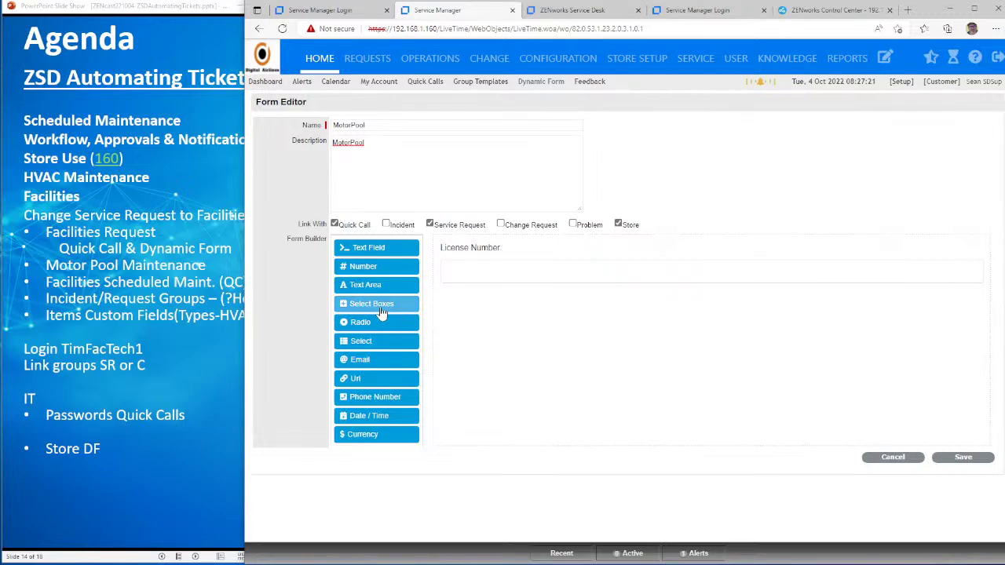
# Step: Add a Select Boxes component with the options Tire Check and Fluids below the License Number field
pyautogui.moveTo(380, 311); pyautogui.dragTo(504, 311)
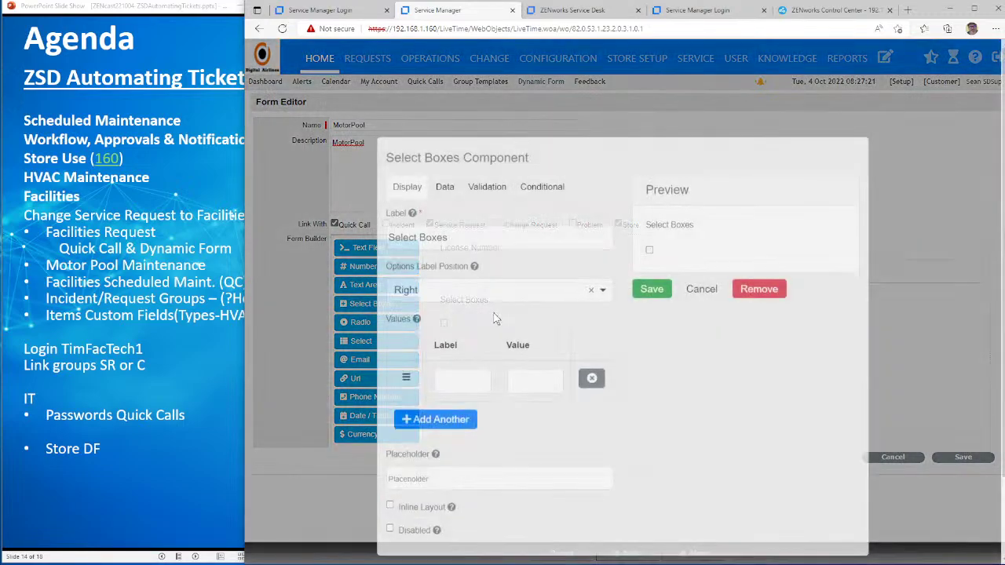
pyautogui.click(462, 384)
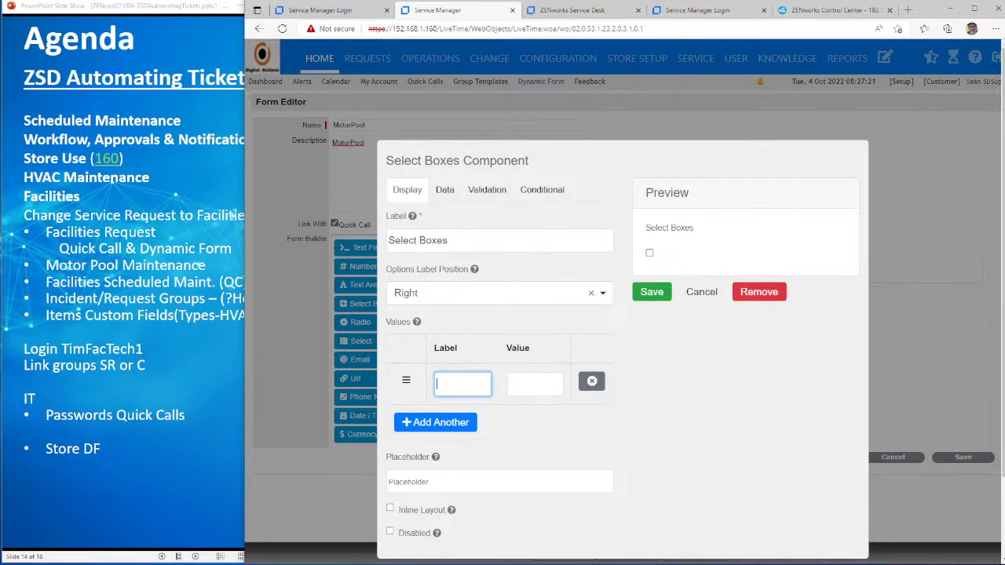
pyautogui.write('Tire Checkl')
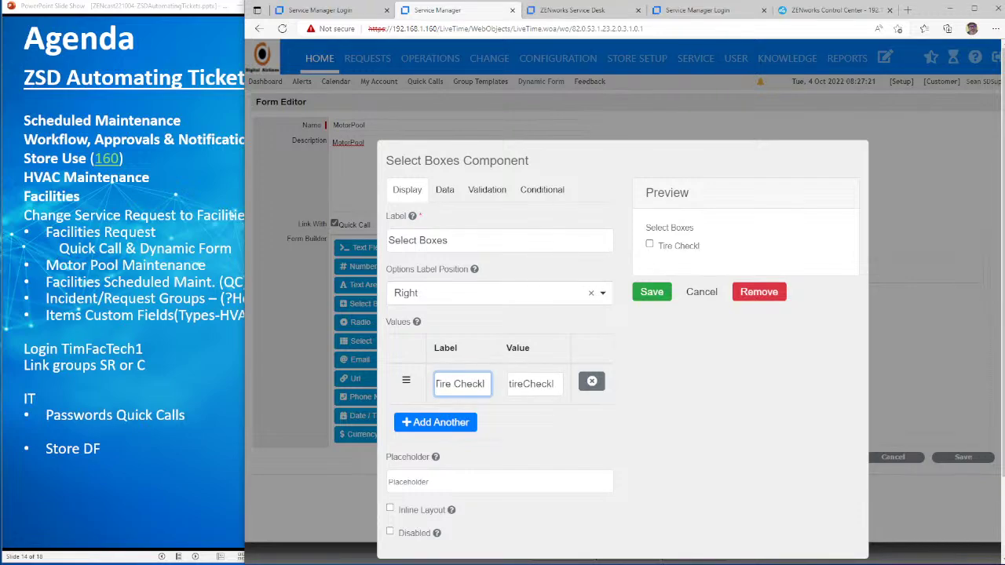
pyautogui.press('BackSpace')
pyautogui.click(455, 418)
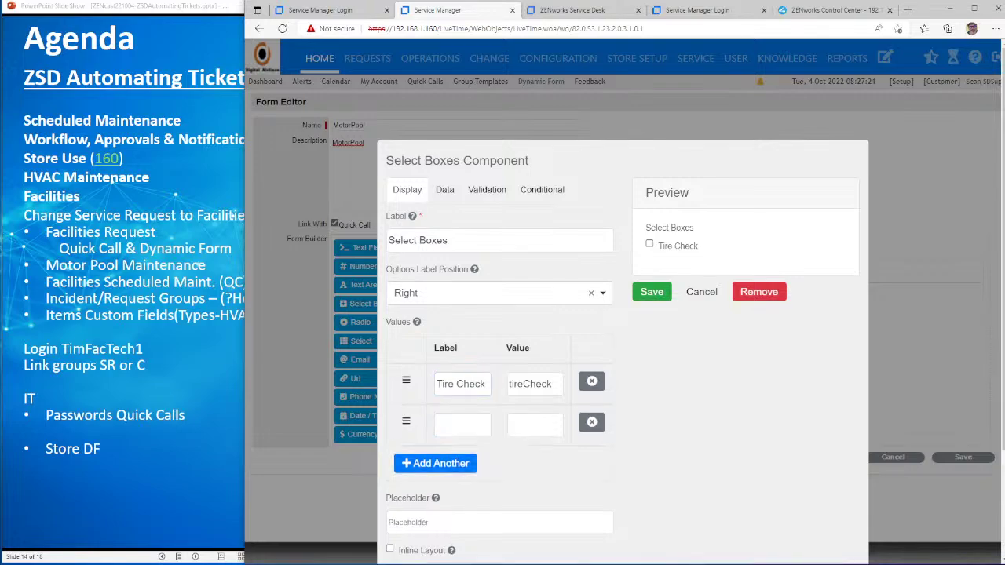
pyautogui.click(462, 424)
pyautogui.write('Fluids')
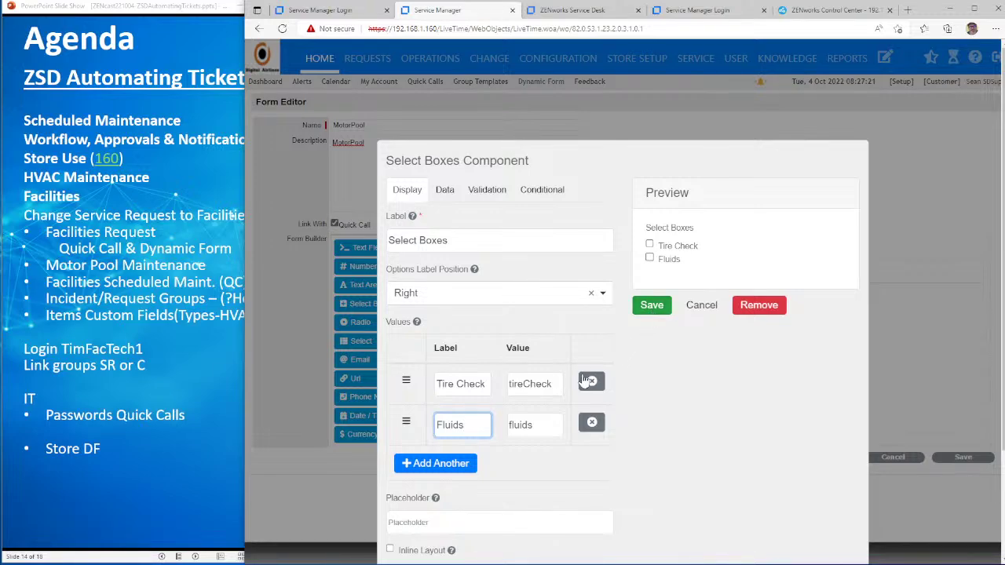
pyautogui.moveTo(554, 384); pyautogui.dragTo(494, 386)
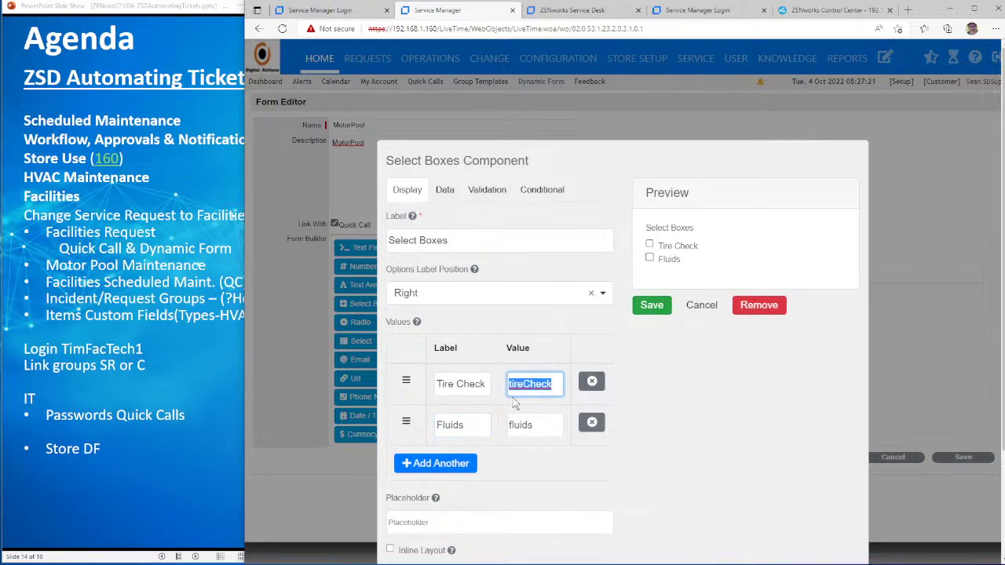
pyautogui.click(657, 311)
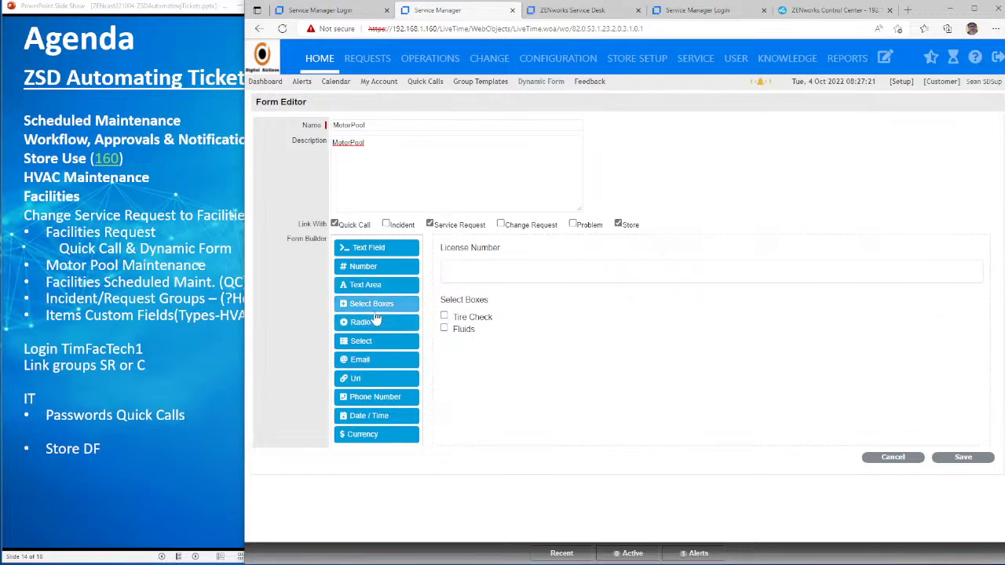
# Step: Add a second Select Boxes component below the Tire Check and Fluids boxes, with the options Front Right and Front Left
pyautogui.moveTo(375, 312); pyautogui.dragTo(483, 367)
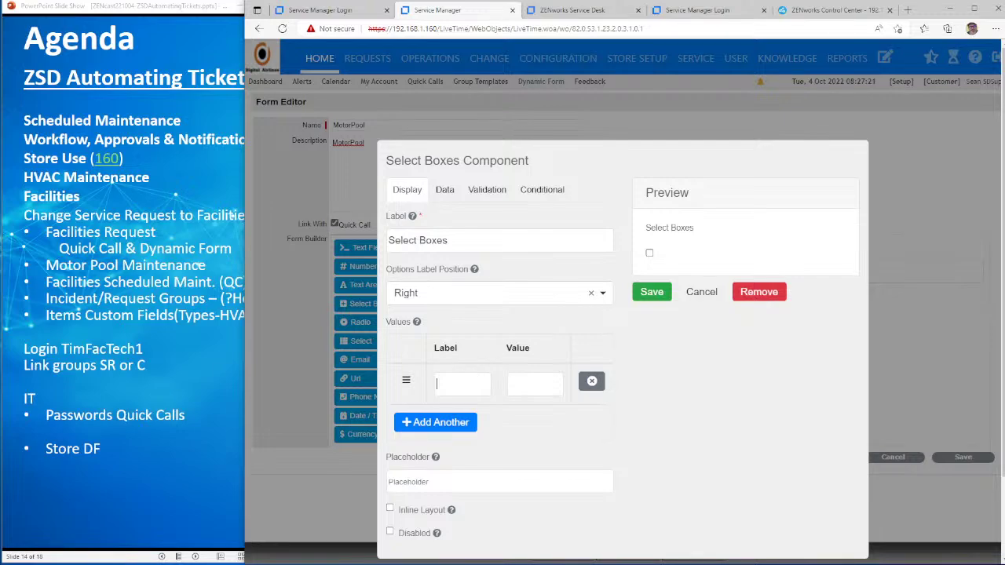
pyautogui.write('Fron')
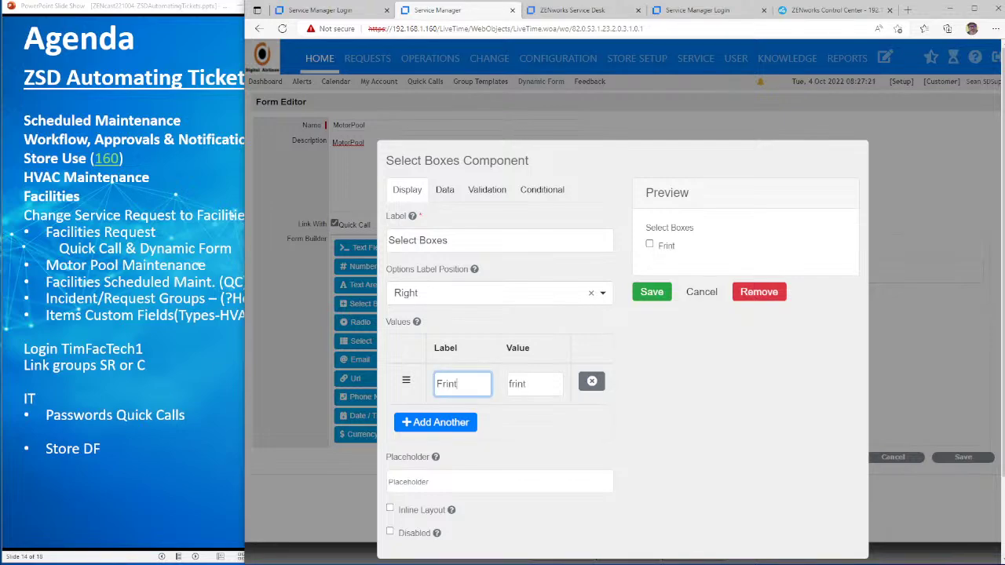
pyautogui.press('BackSpace')
pyautogui.press('BackSpace')
pyautogui.write('ont Right')
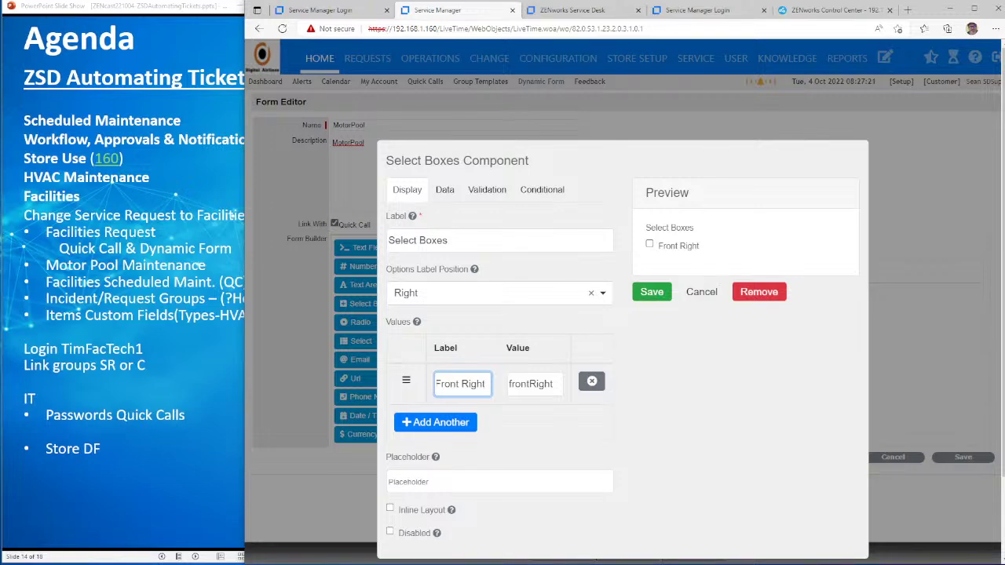
pyautogui.click(438, 422)
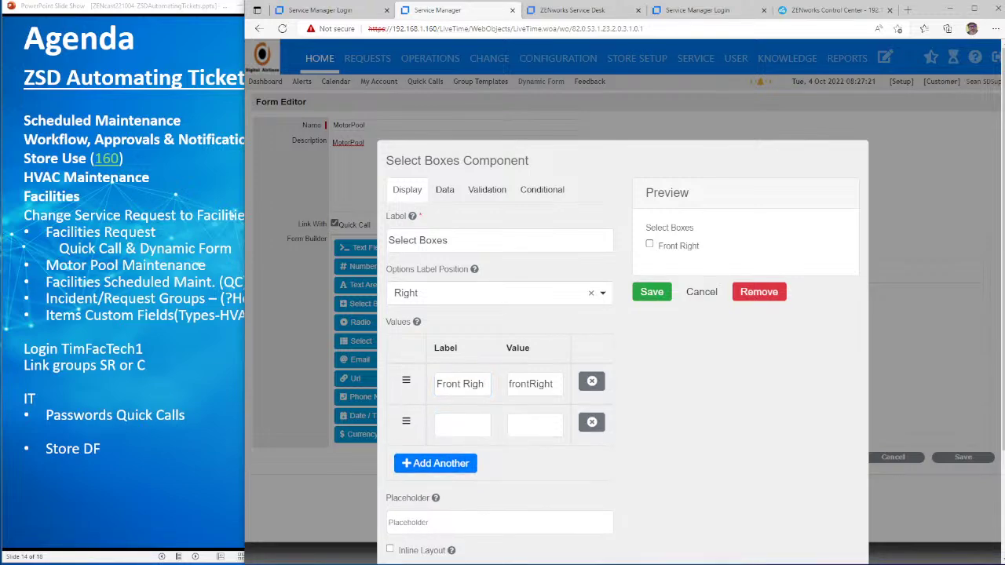
pyautogui.write('Ront L')
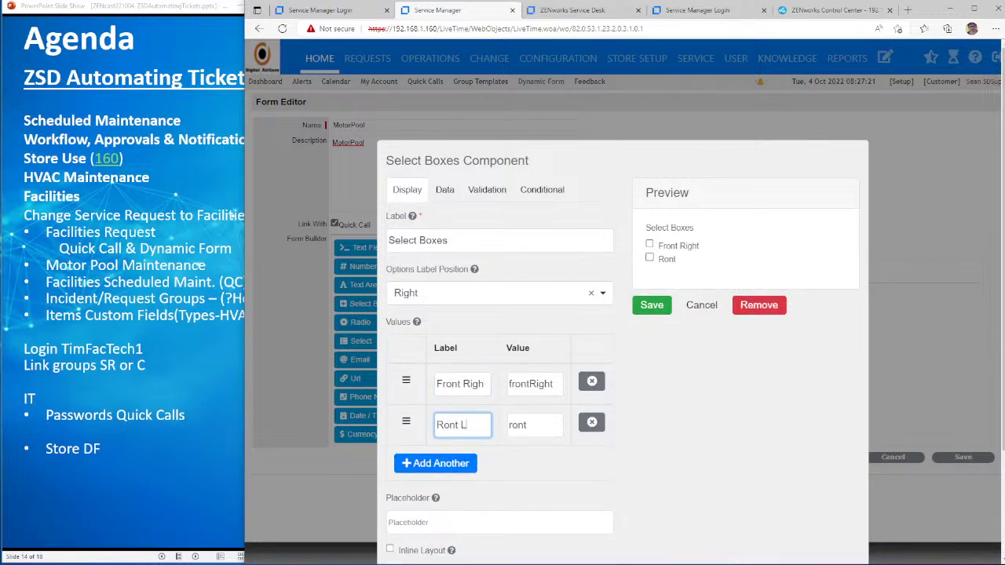
pyautogui.write('eft')
pyautogui.press('Delete')
pyautogui.write('Fr')
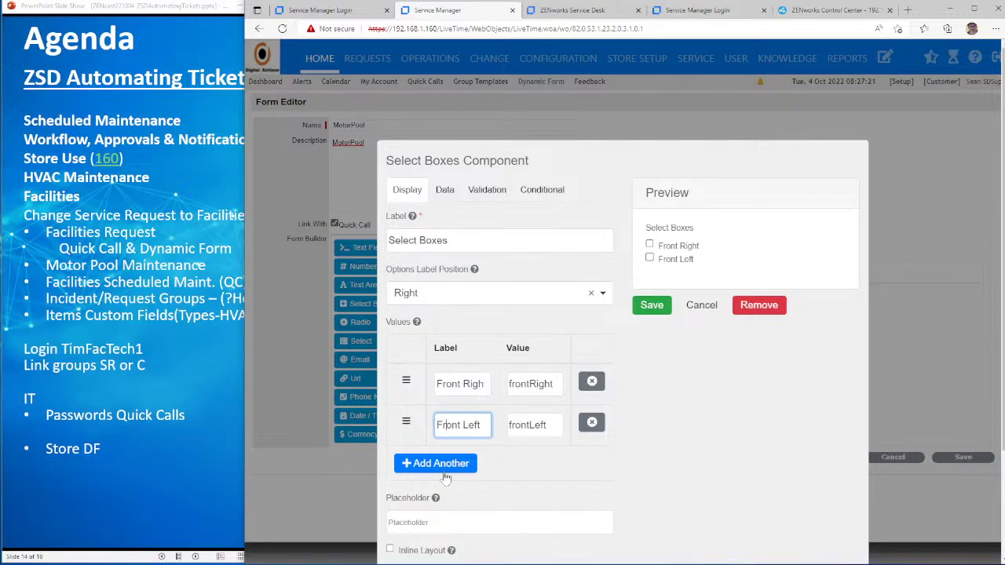
# Step: Add the options Back Right, Back Left, Other and Spare to the new Select Boxes component
pyautogui.click(444, 470)
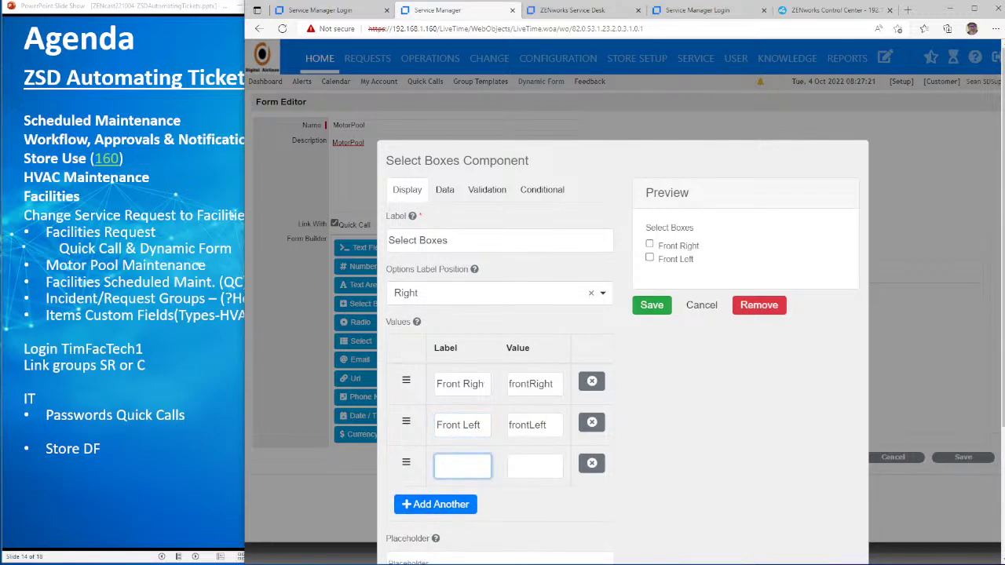
pyautogui.write('Back Right')
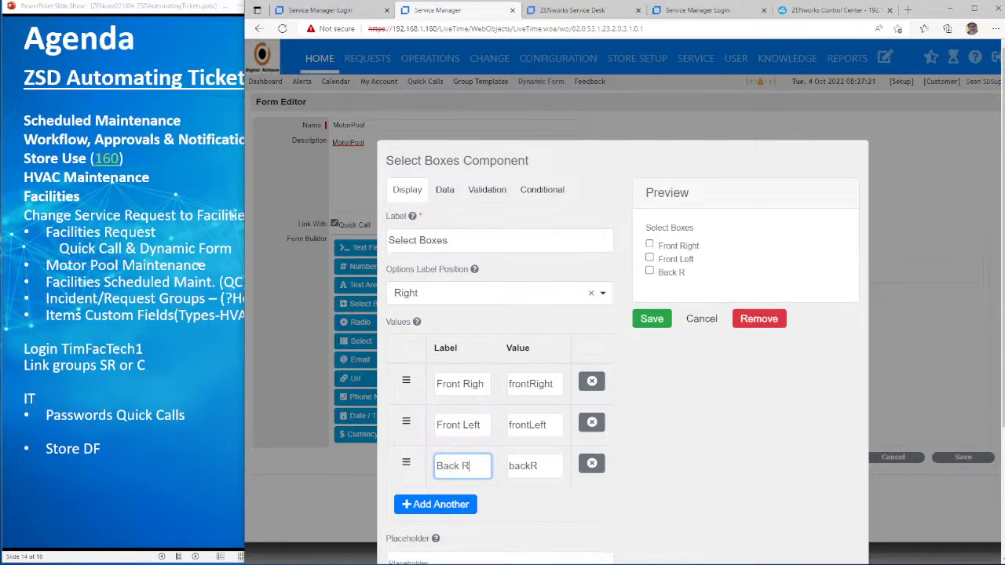
pyautogui.click(436, 504)
pyautogui.write('Back')
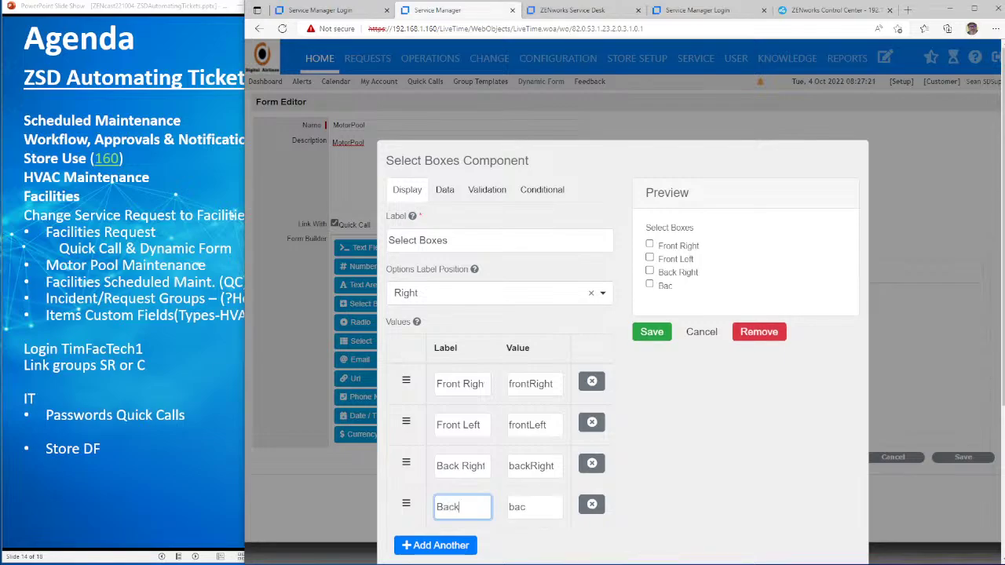
pyautogui.write(' Leg')
pyautogui.write('ft')
pyautogui.click(435, 545)
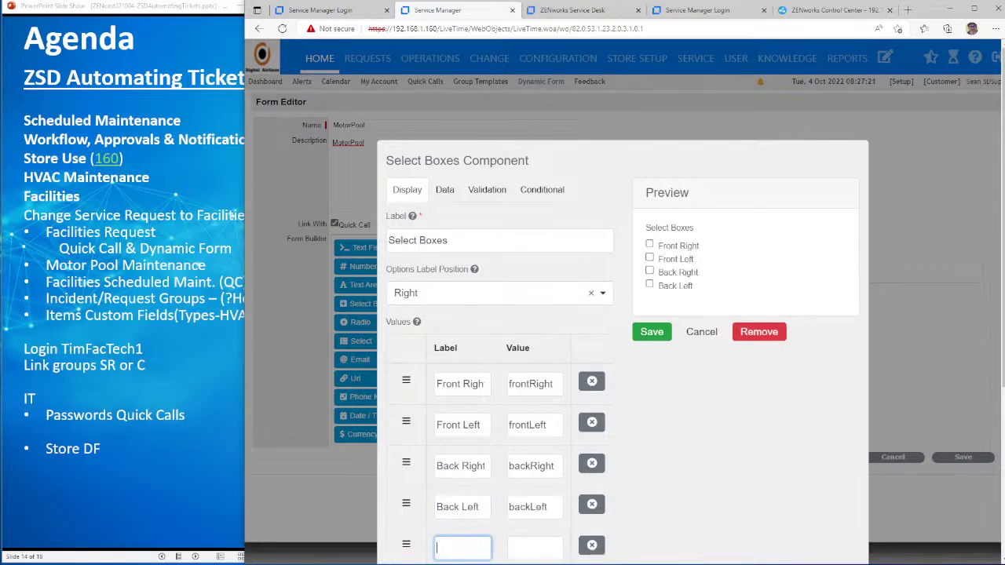
pyautogui.write('Other')
pyautogui.scroll(-2, 503, 353)
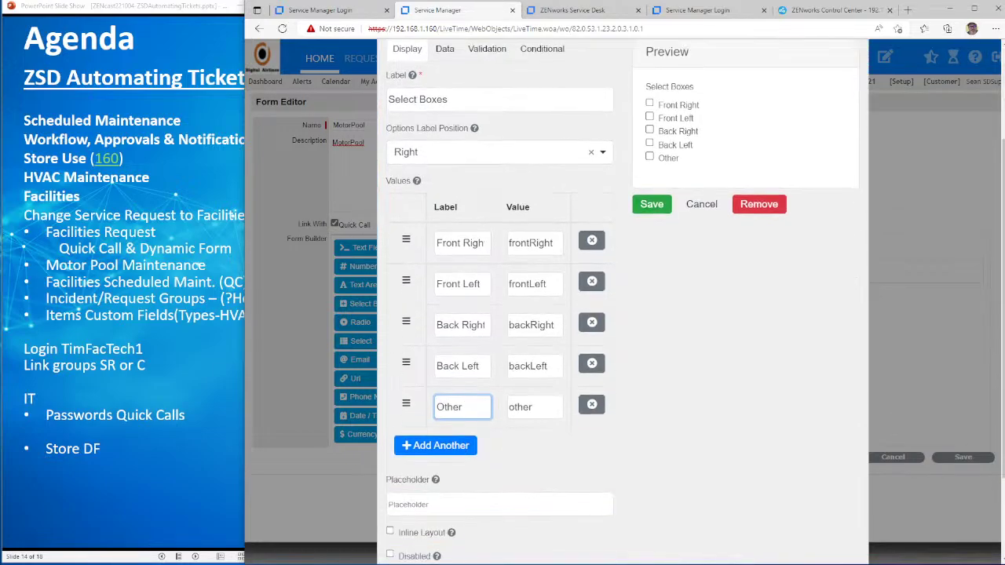
pyautogui.click(435, 427)
pyautogui.write('Spare')
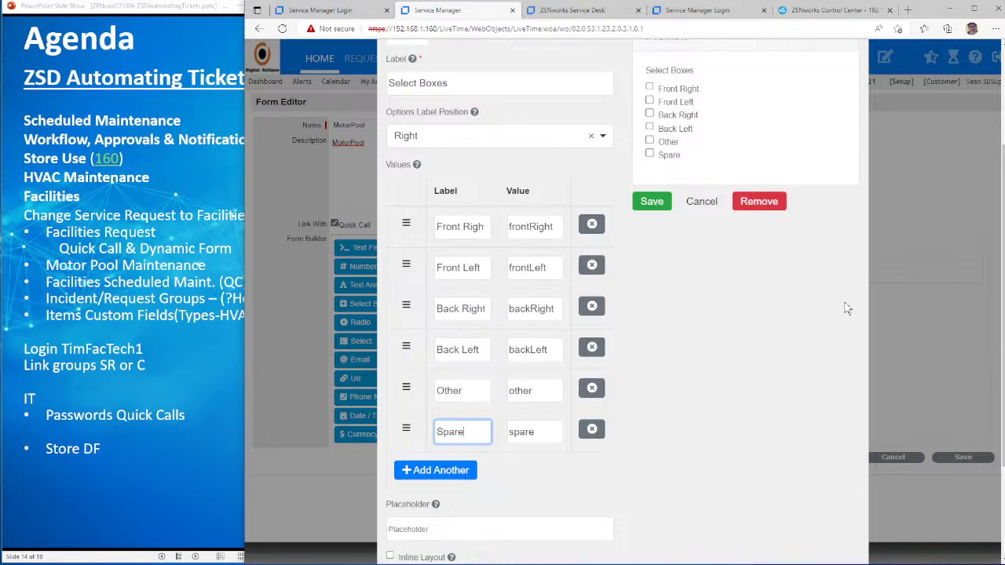
# Step: Save the tire position component and the MotorPool form, and reopen the form for editing
pyautogui.click(657, 203)
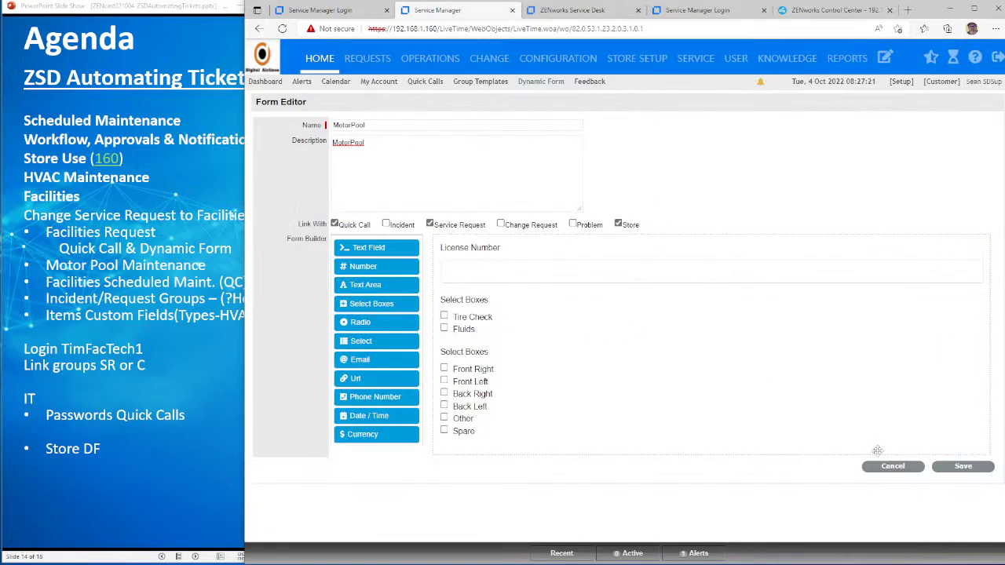
pyautogui.click(959, 467)
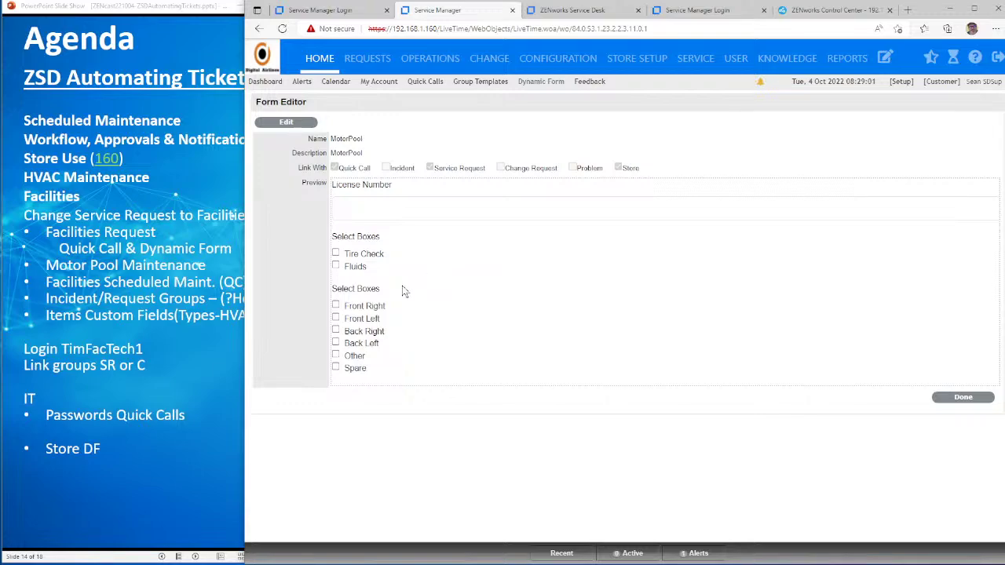
pyautogui.click(302, 123)
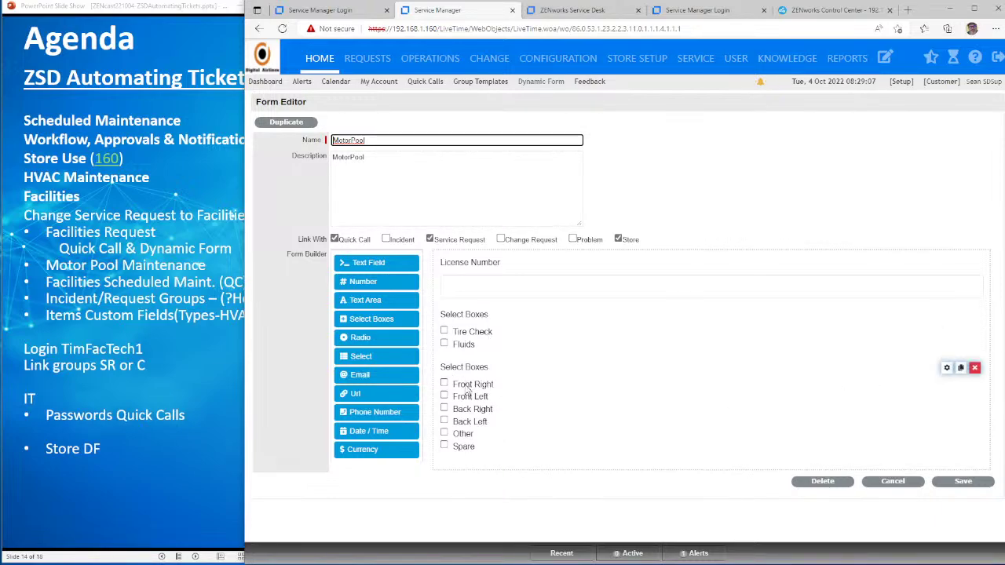
pyautogui.click(944, 373)
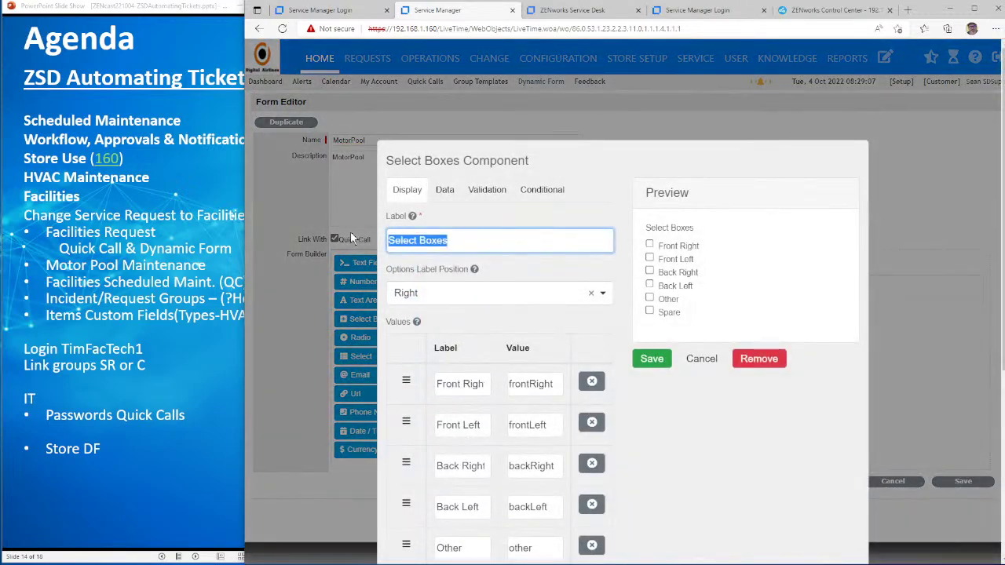
pyautogui.write('Which ')
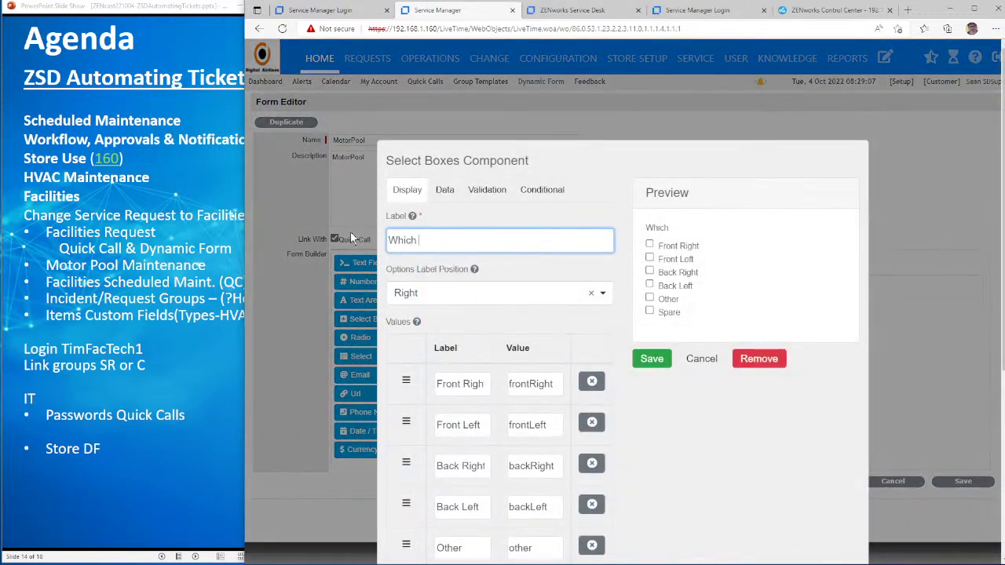
pyautogui.write('Tire(s)')
pyautogui.click(550, 198)
pyautogui.click(565, 292)
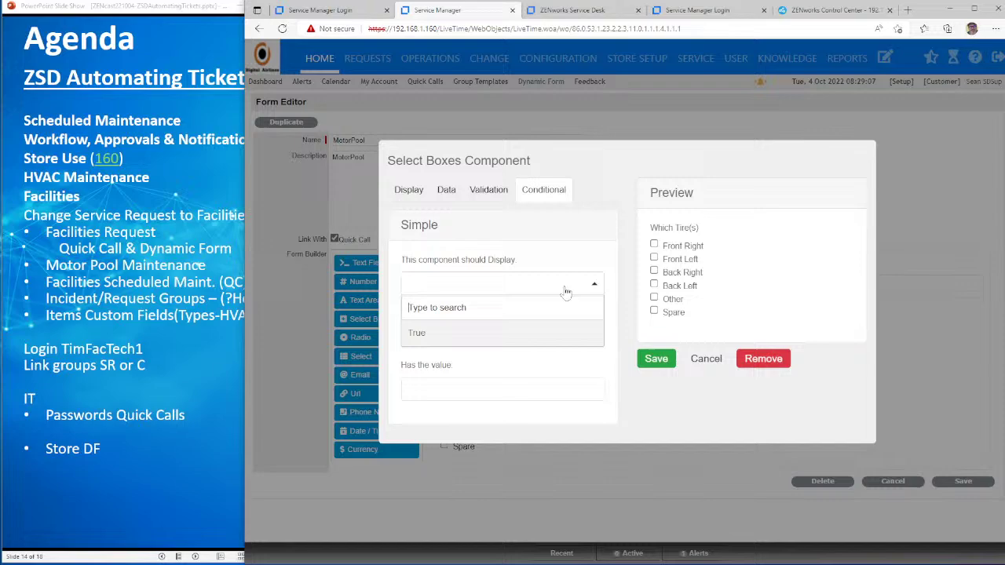
pyautogui.click(535, 336)
pyautogui.click(535, 336)
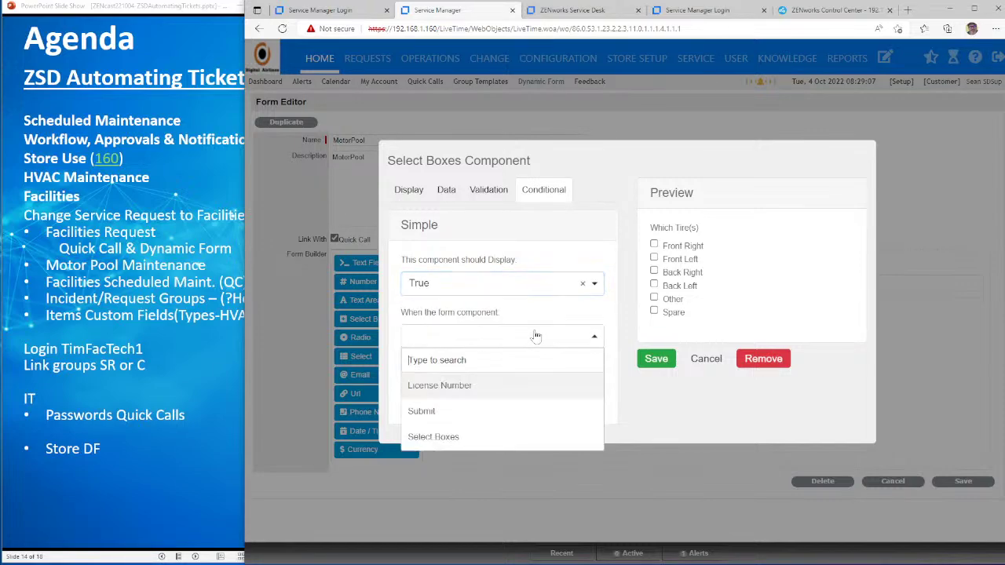
pyautogui.click(514, 411)
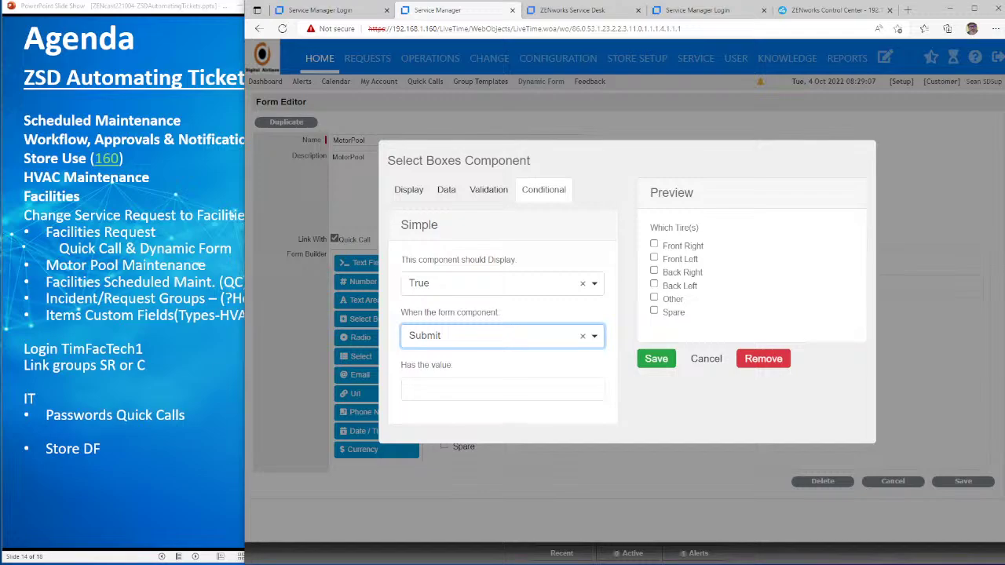
pyautogui.click(706, 358)
# Step: Label the Tire Check and Fluids component "Maintenance Checks-" and copy the option value tireCheck for reuse
pyautogui.moveTo(454, 320)
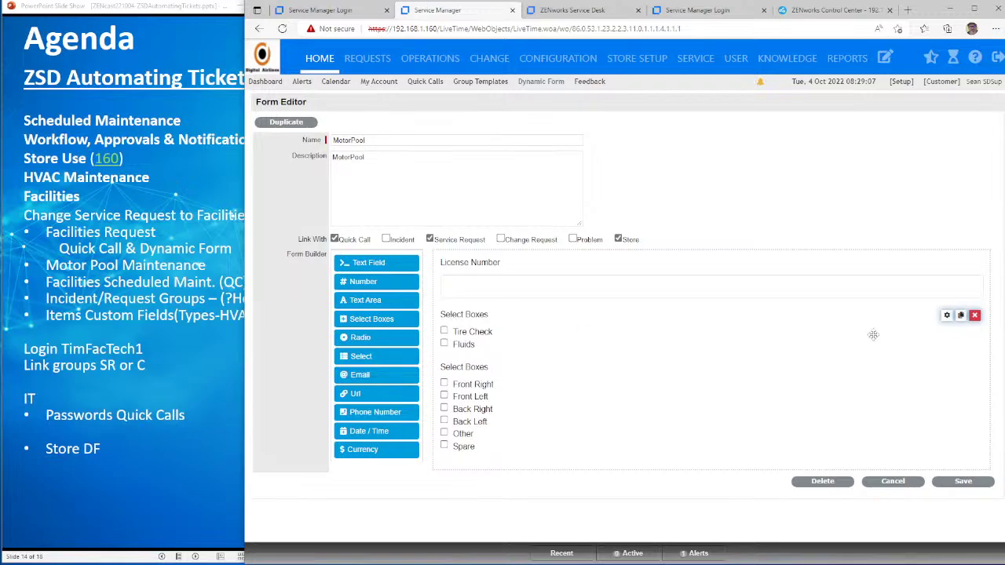
pyautogui.click(947, 316)
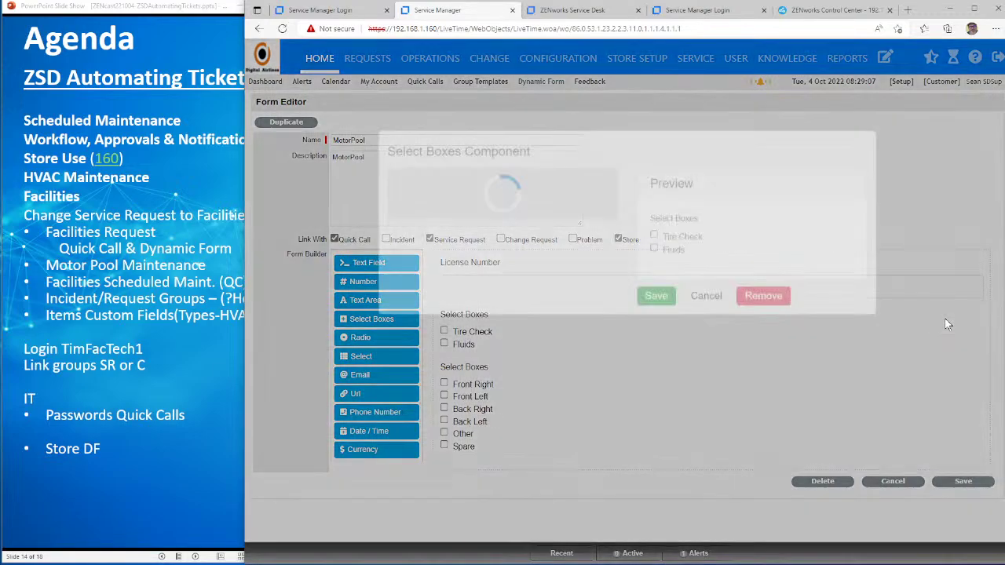
pyautogui.moveTo(452, 240); pyautogui.dragTo(376, 248)
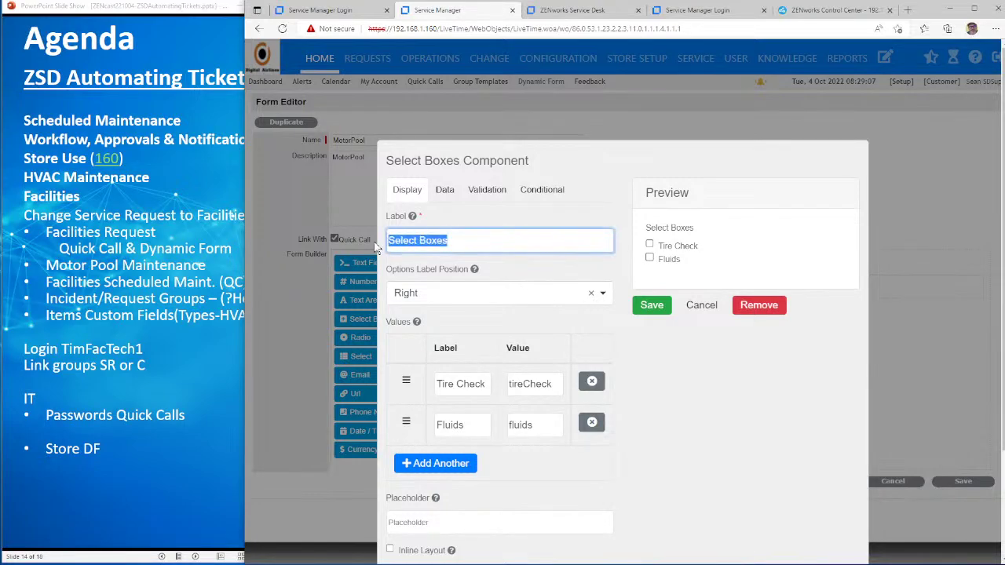
pyautogui.write('Maintena')
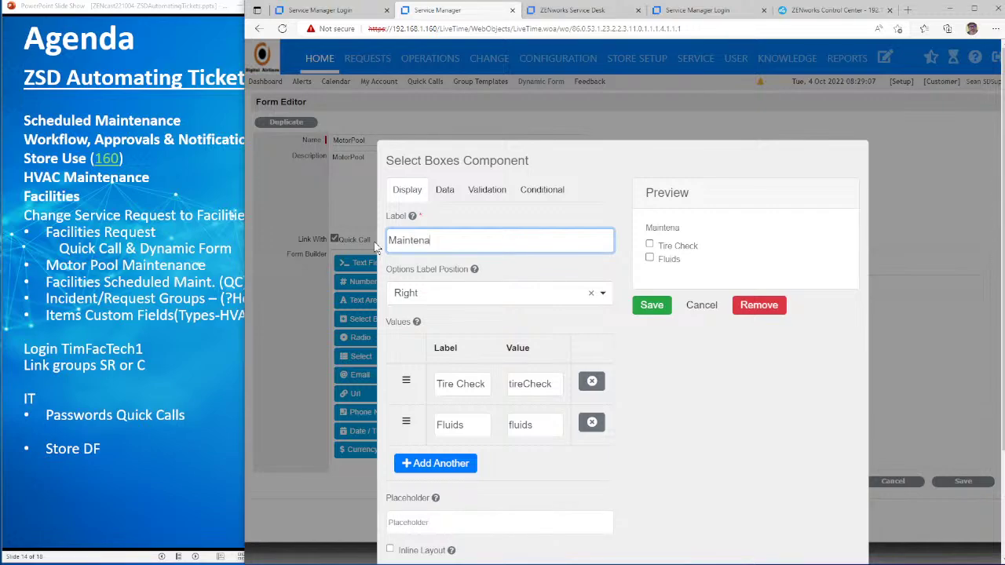
pyautogui.write('nce Checks-')
pyautogui.doubleClick(530, 384)
pyautogui.hotkey('ctrl', 'c')
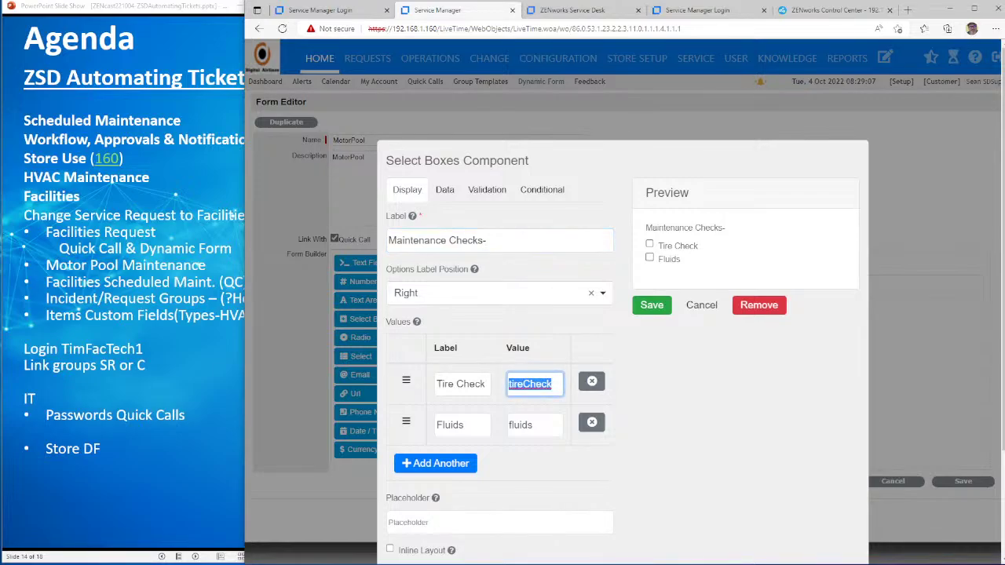
pyautogui.click(659, 306)
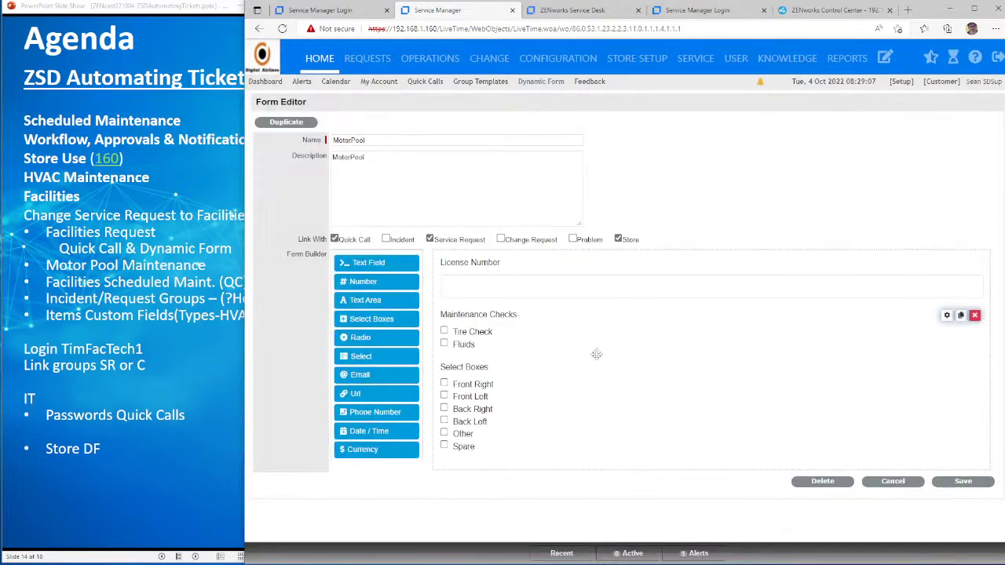
# Step: Set the tire position boxes to display True when the component Maintenance Checks- has the value tireCheck
pyautogui.moveTo(843, 384)
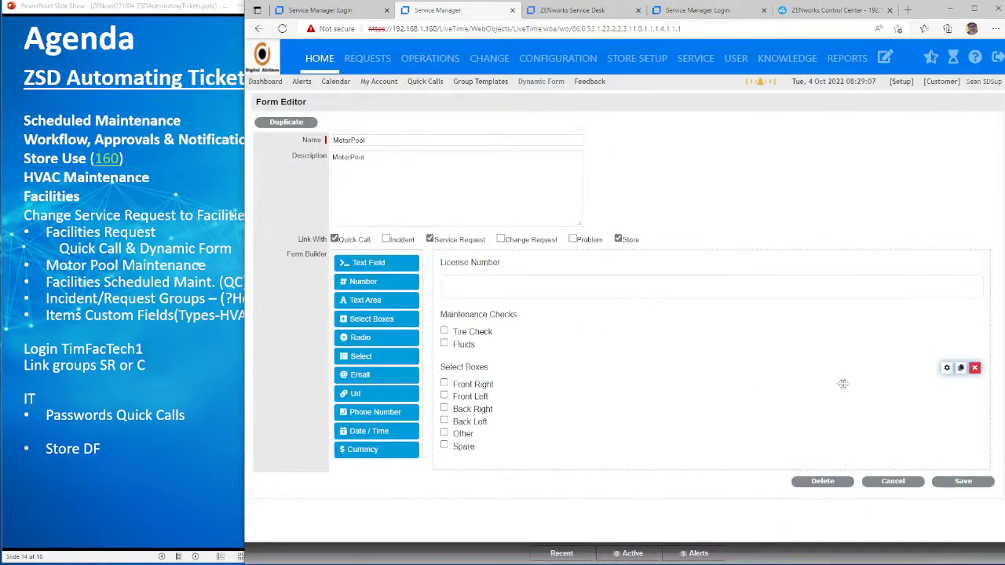
pyautogui.click(946, 368)
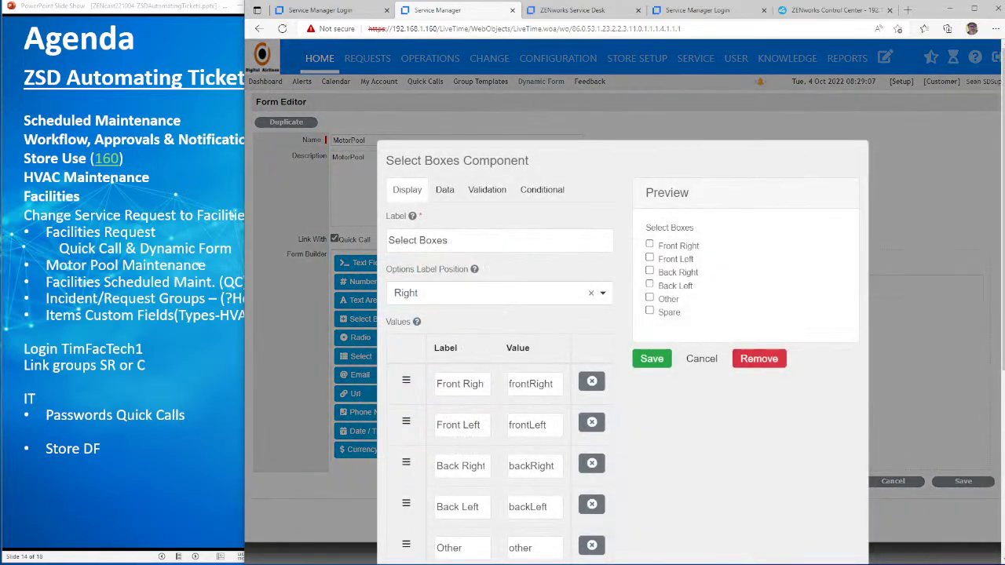
pyautogui.click(542, 189)
pyautogui.click(514, 291)
pyautogui.click(484, 333)
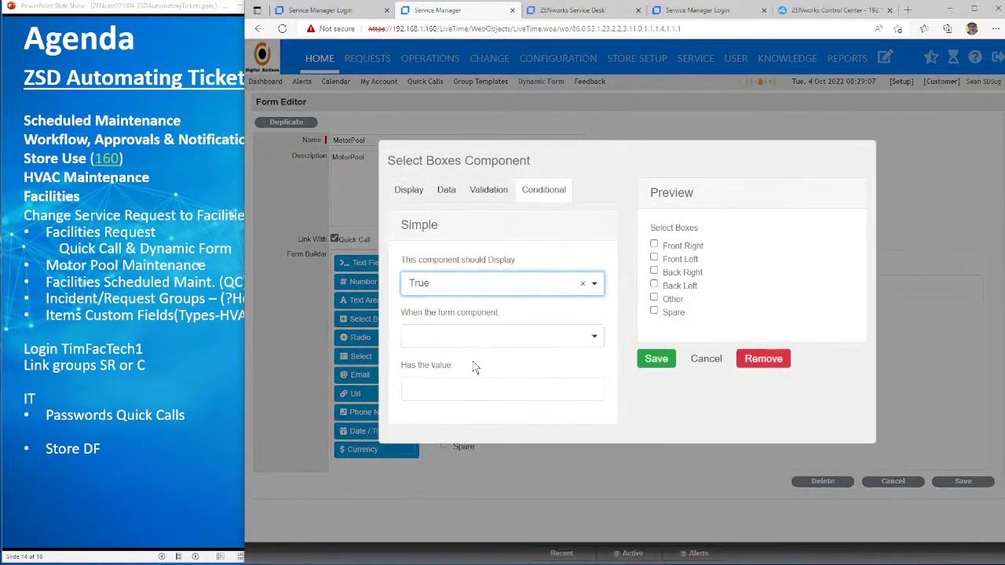
pyautogui.click(479, 337)
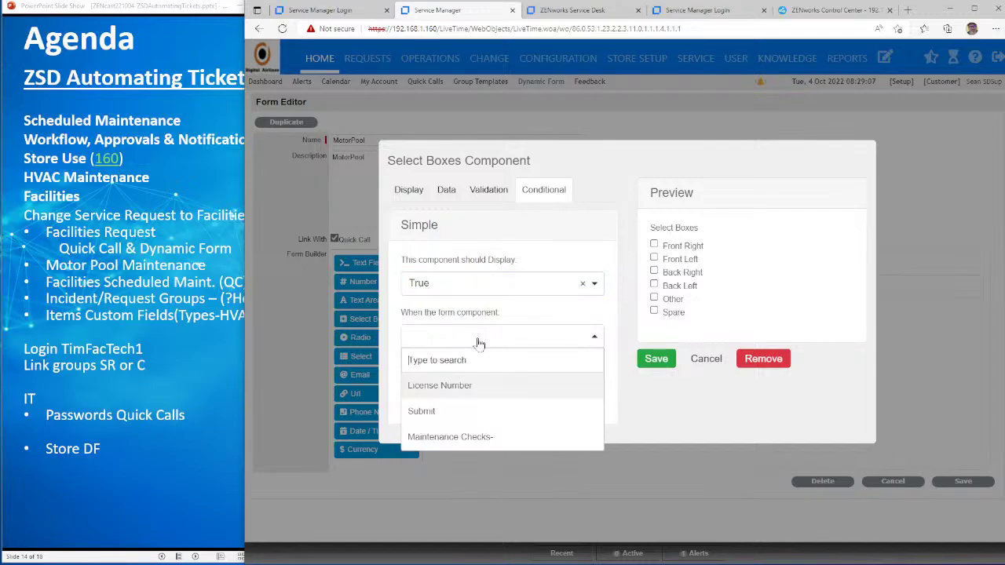
pyautogui.click(463, 437)
pyautogui.click(478, 390)
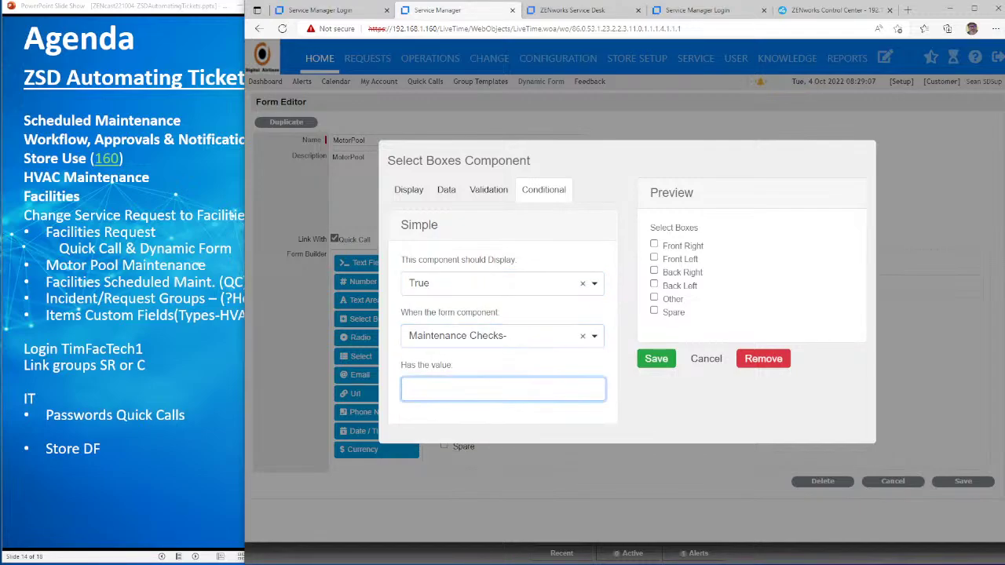
pyautogui.hotkey('ctrl', 'v')
pyautogui.click(656, 359)
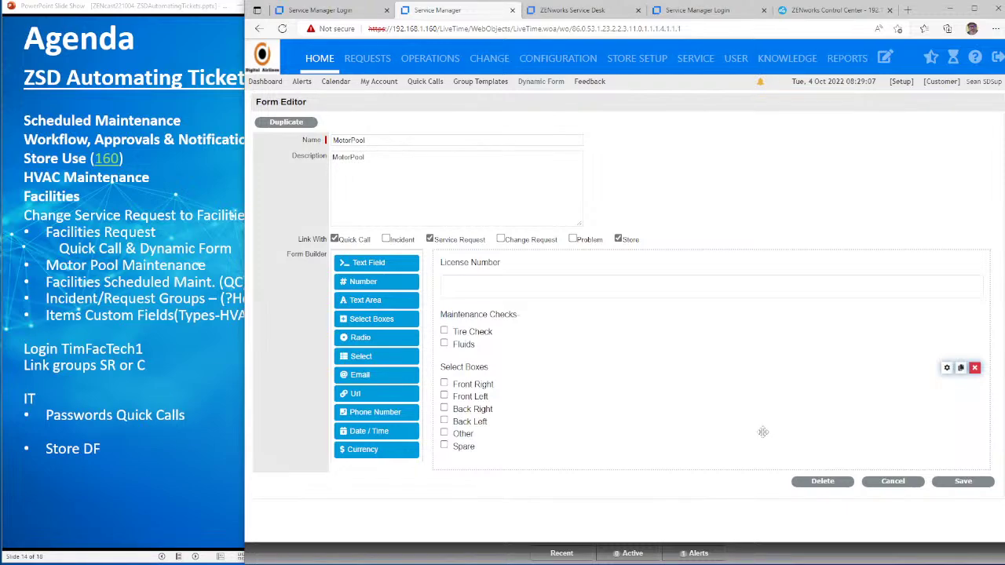
# Step: Save the MotorPool form and test the display condition by toggling Tire Check and ticking Fluids in the preview
pyautogui.click(964, 481)
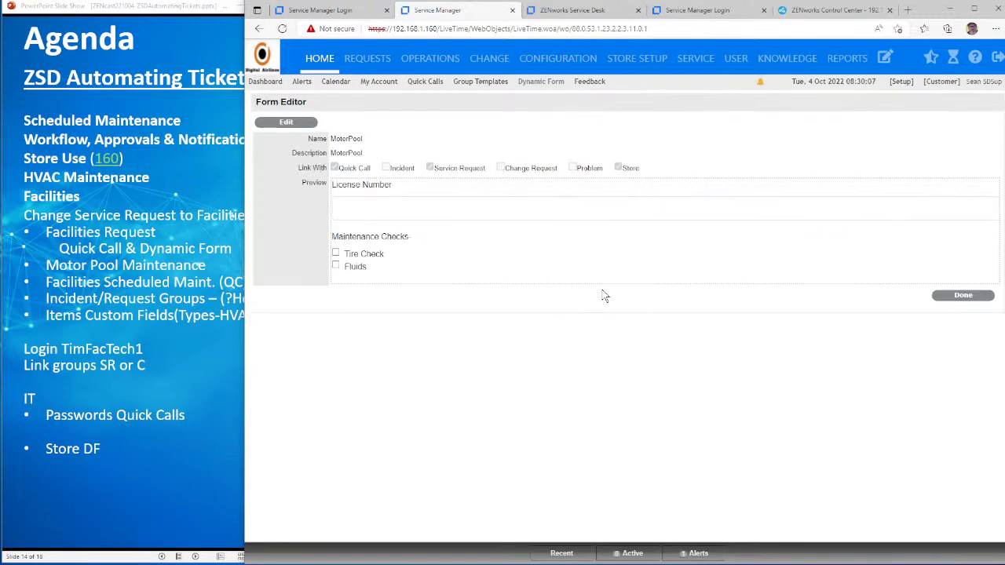
pyautogui.click(336, 253)
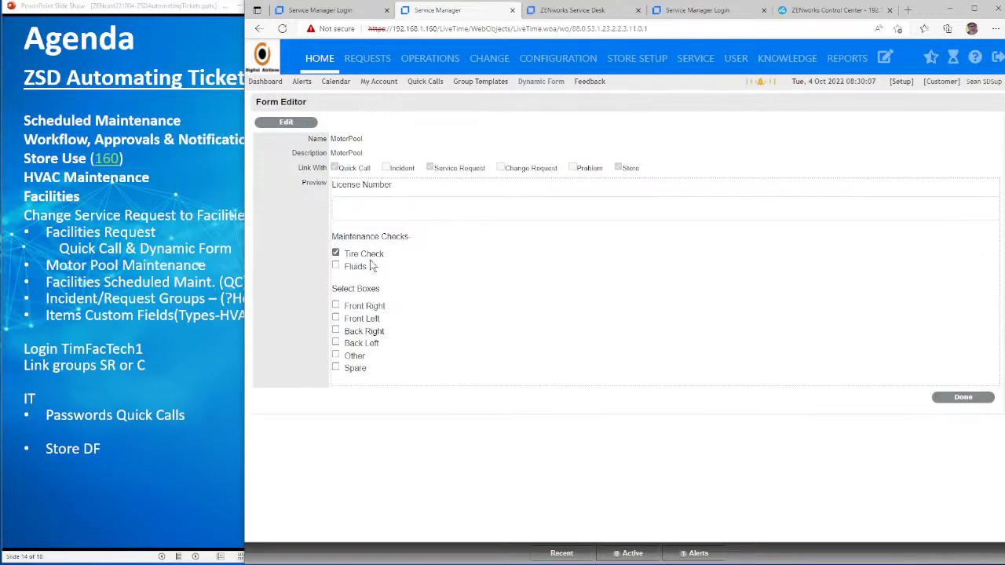
pyautogui.click(336, 253)
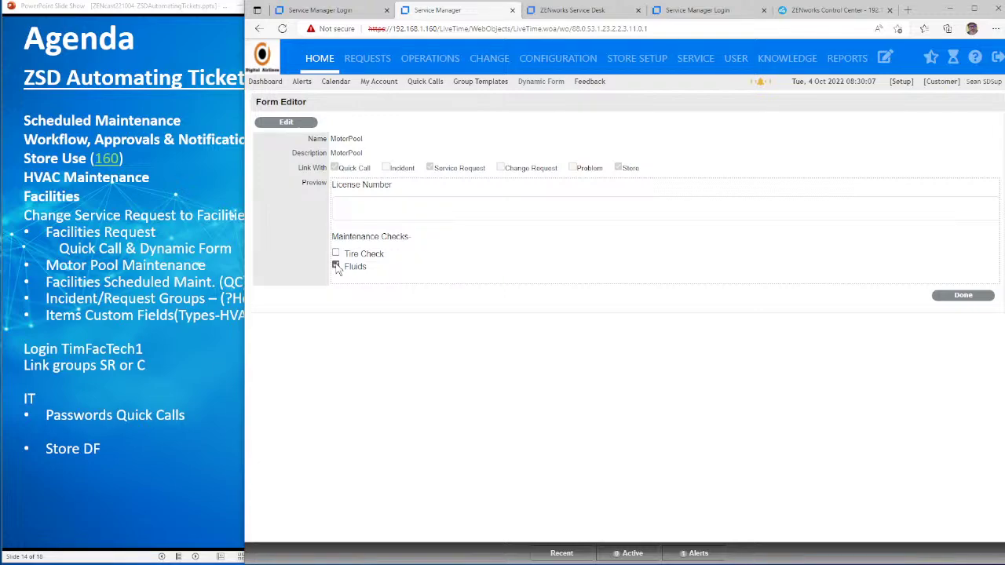
# Step: Tick Tire Check in the MotorPool preview to test the tire position boxes, and finish viewing the form
pyautogui.click(335, 253)
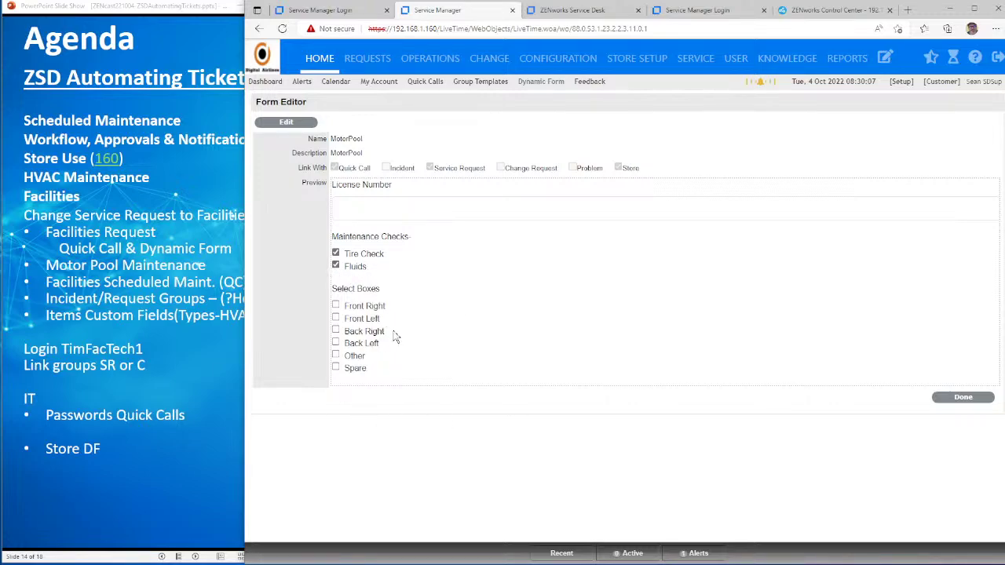
pyautogui.click(962, 397)
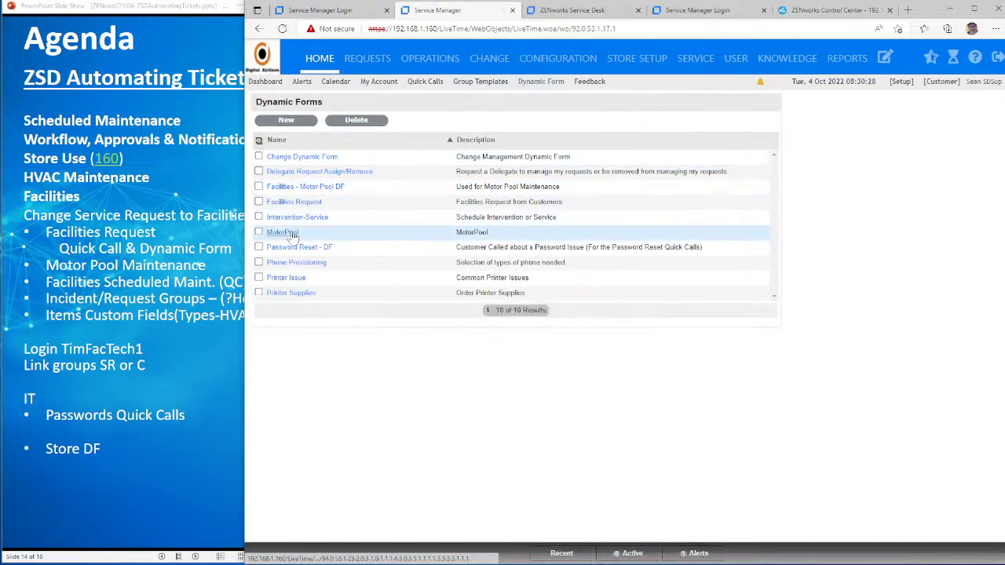
# Step: Open the Facilities - Motor Pool DF form, examine its conditional fields with Tow Requested ticked, and return to the form list
pyautogui.click(303, 186)
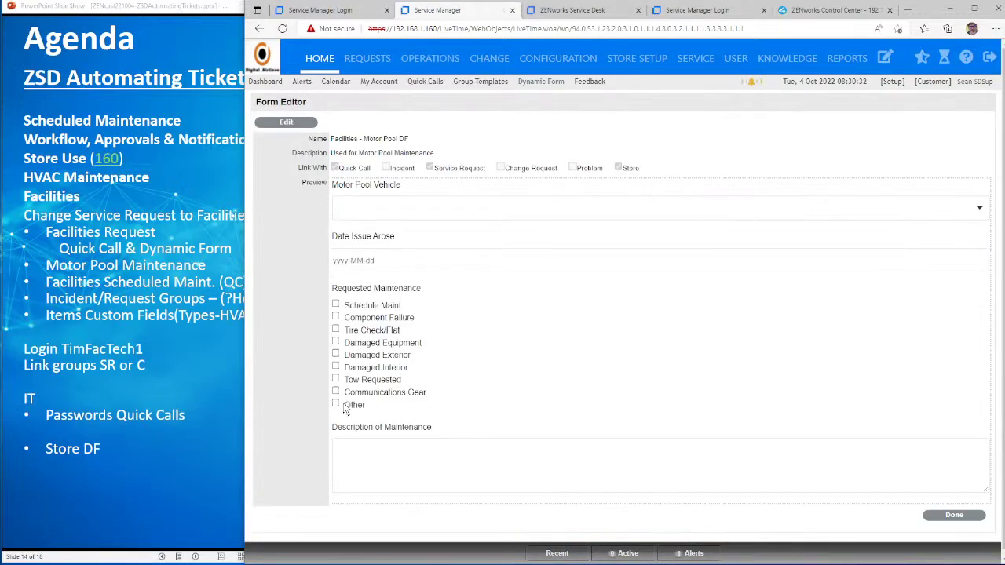
pyautogui.click(336, 380)
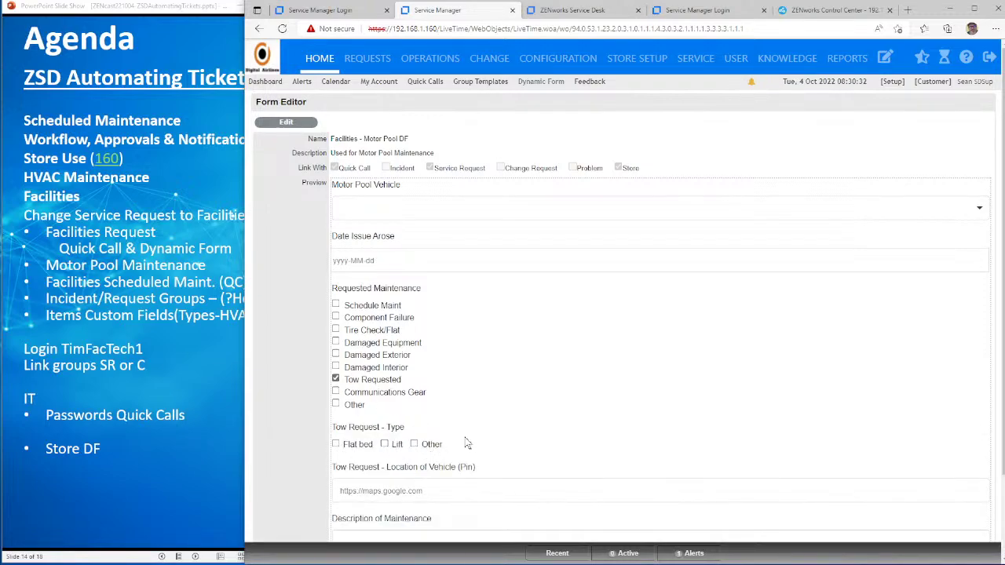
pyautogui.scroll(-1, 551, 411)
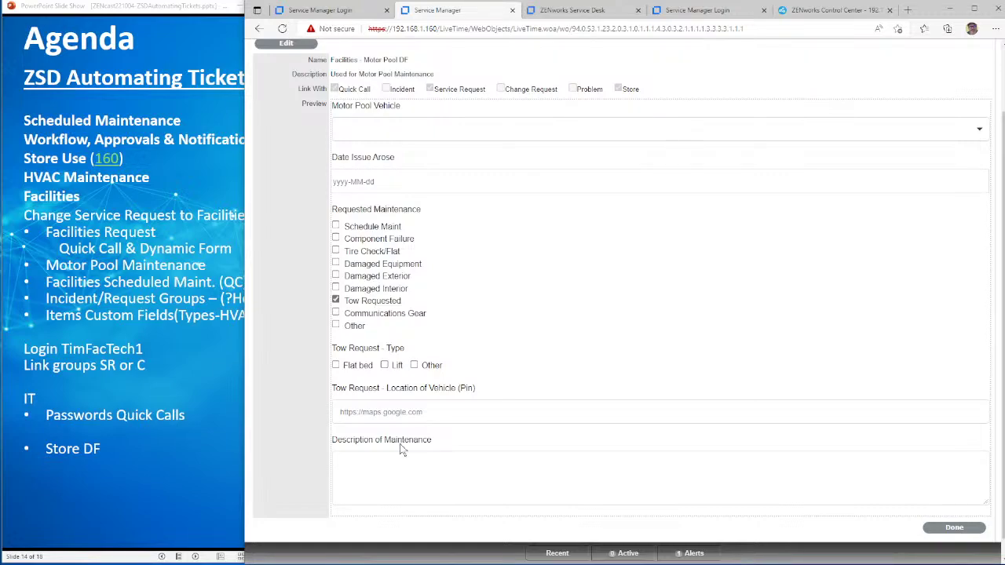
pyautogui.scroll(1, 486, 356)
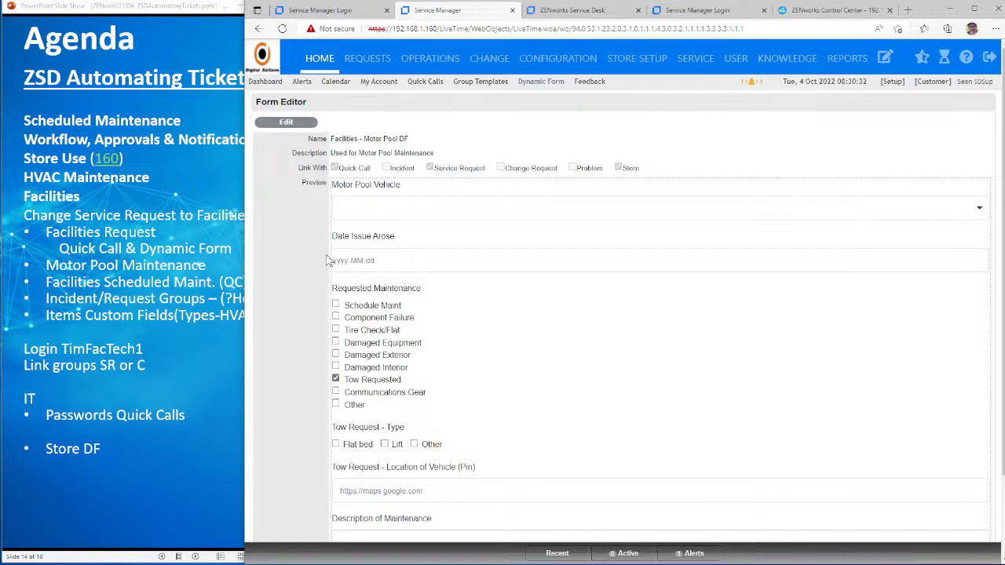
pyautogui.click(542, 81)
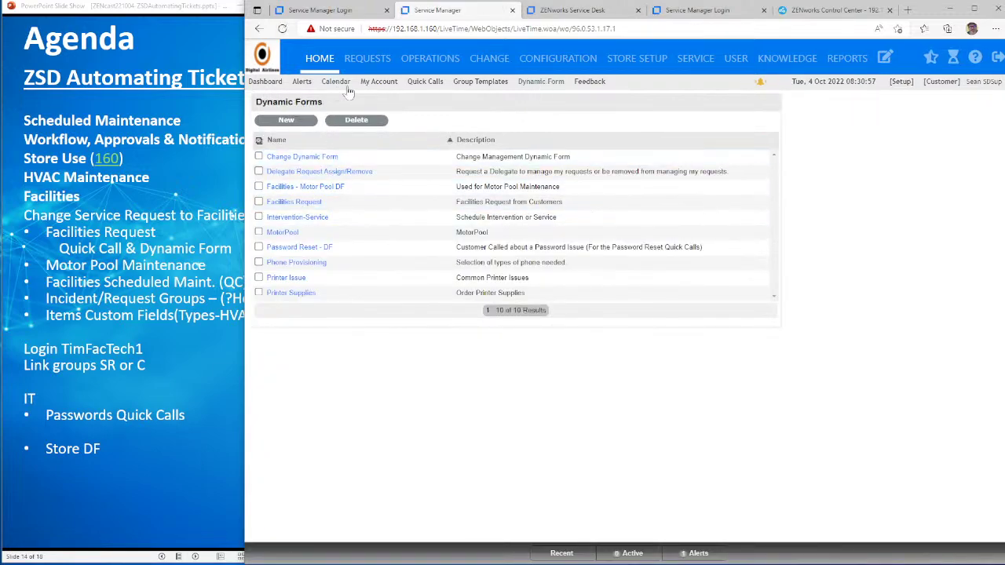
# Step: Open the Facilities Motor Pool Request quick call for editing and change its technician to the facilities technician supervisor
pyautogui.click(418, 83)
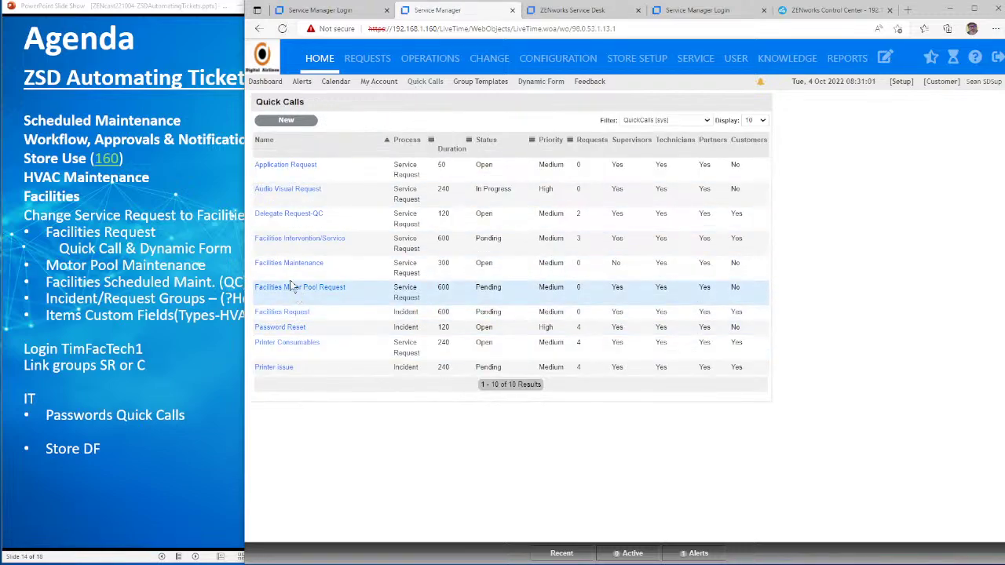
pyautogui.click(292, 288)
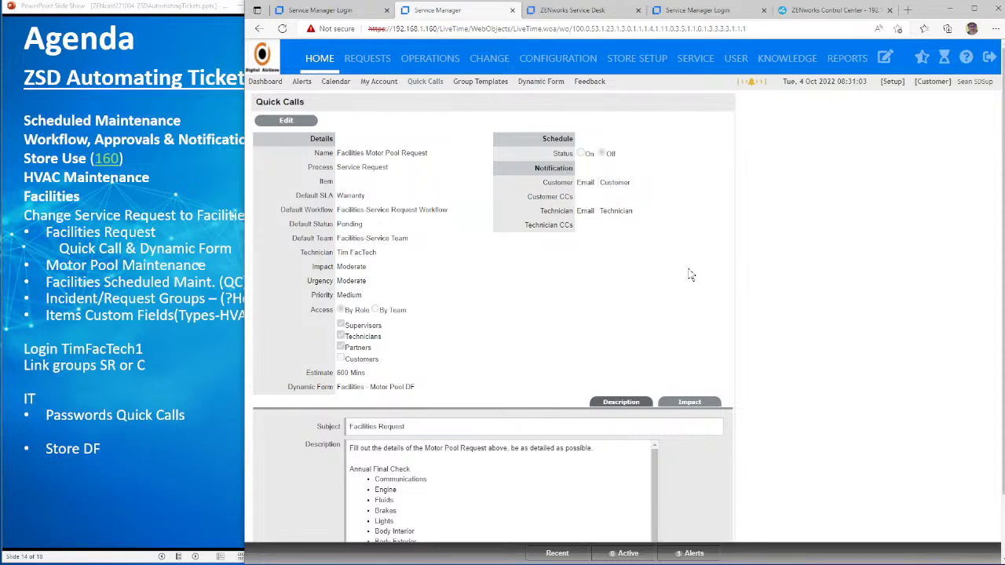
pyautogui.click(284, 122)
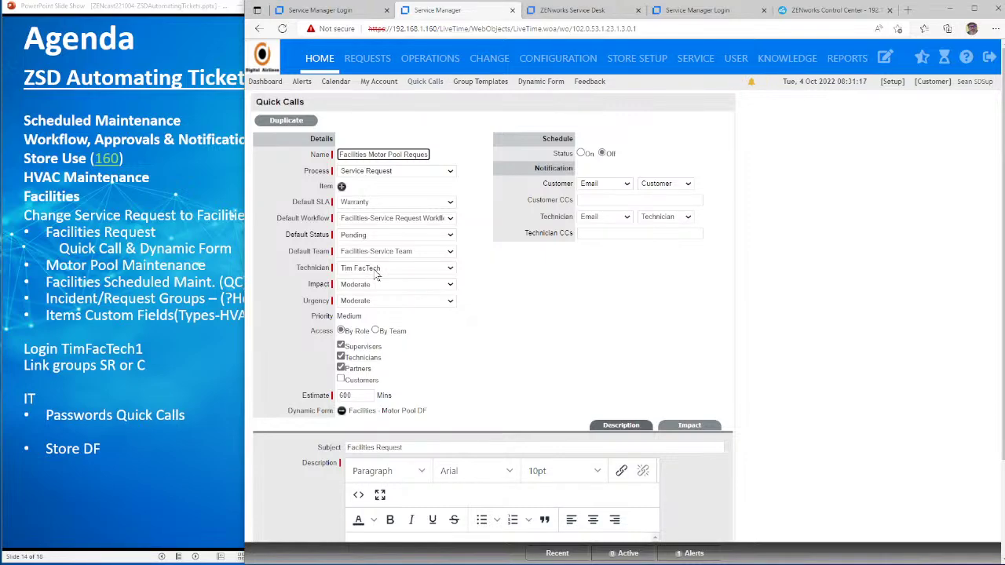
pyautogui.click(376, 273)
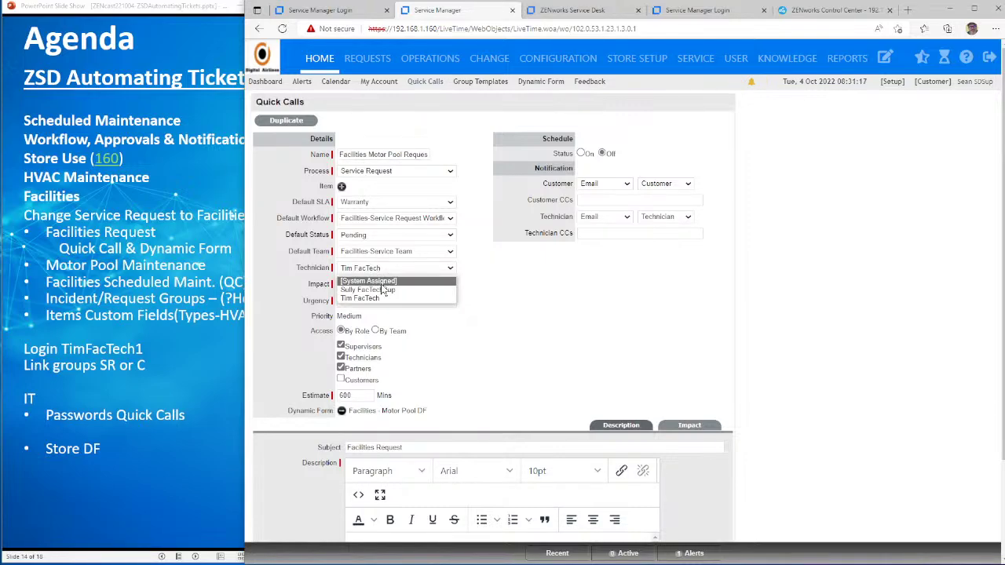
pyautogui.click(383, 288)
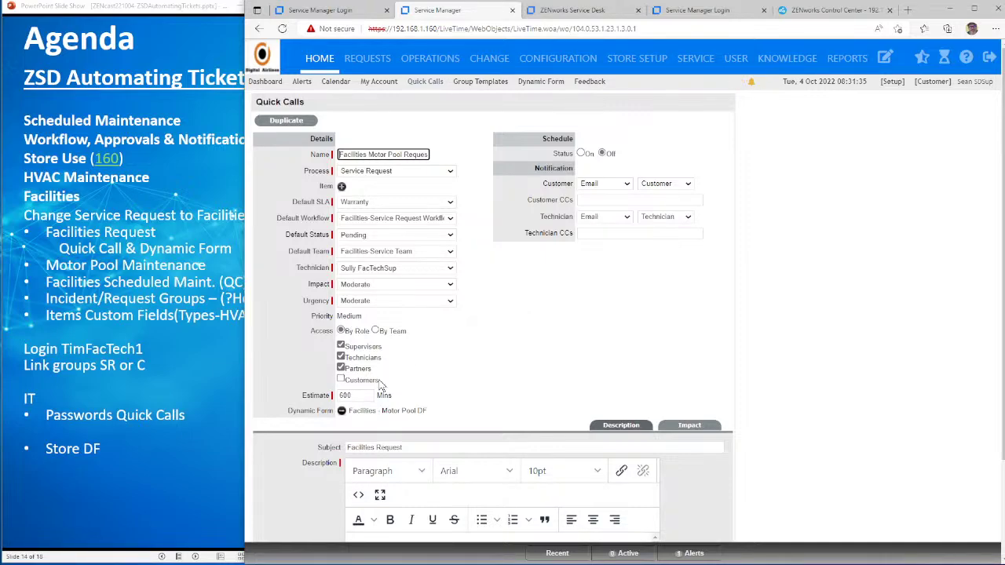
# Step: Examine the quick call's customer access, linked dynamic form and Annual Final Check list in the description
pyautogui.moveTo(383, 381); pyautogui.dragTo(346, 381)
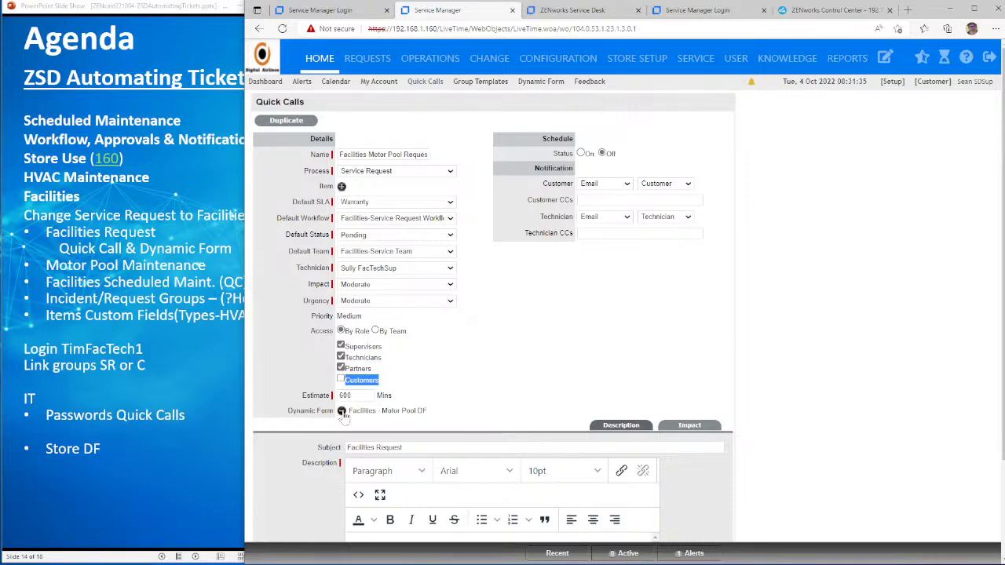
pyautogui.scroll(-3, 476, 404)
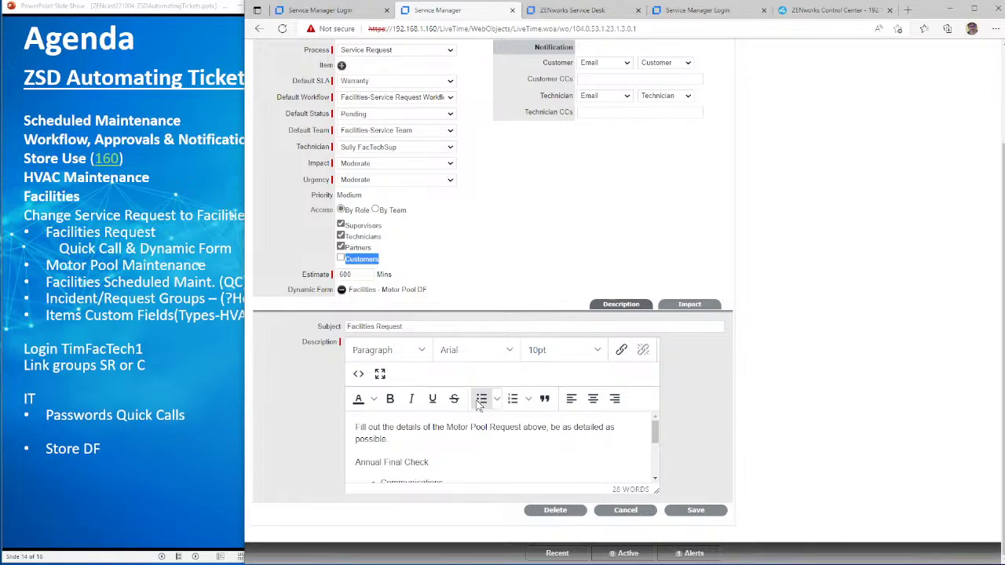
pyautogui.click(430, 462)
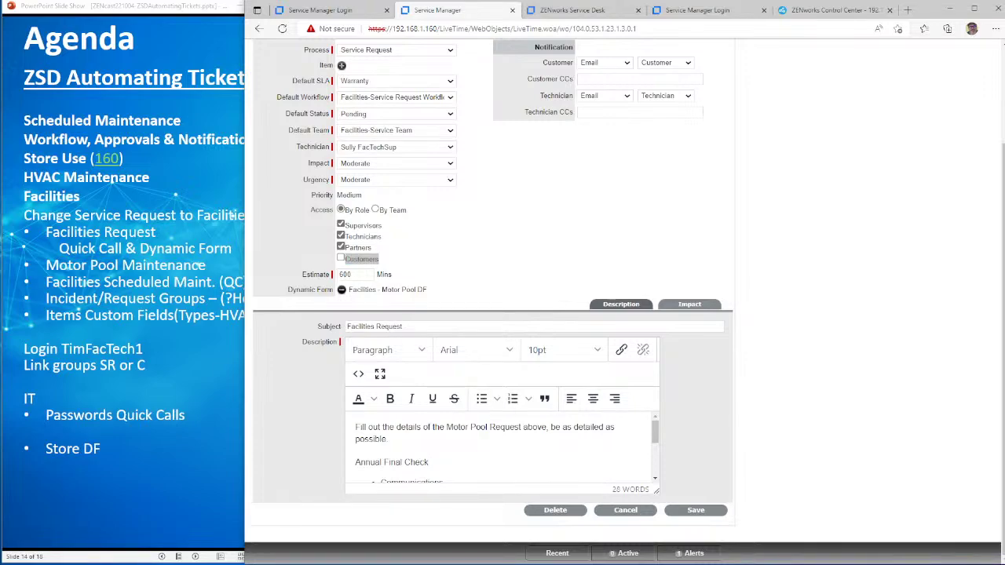
pyautogui.scroll(-1, 409, 440)
pyautogui.scroll(-4, 499, 448)
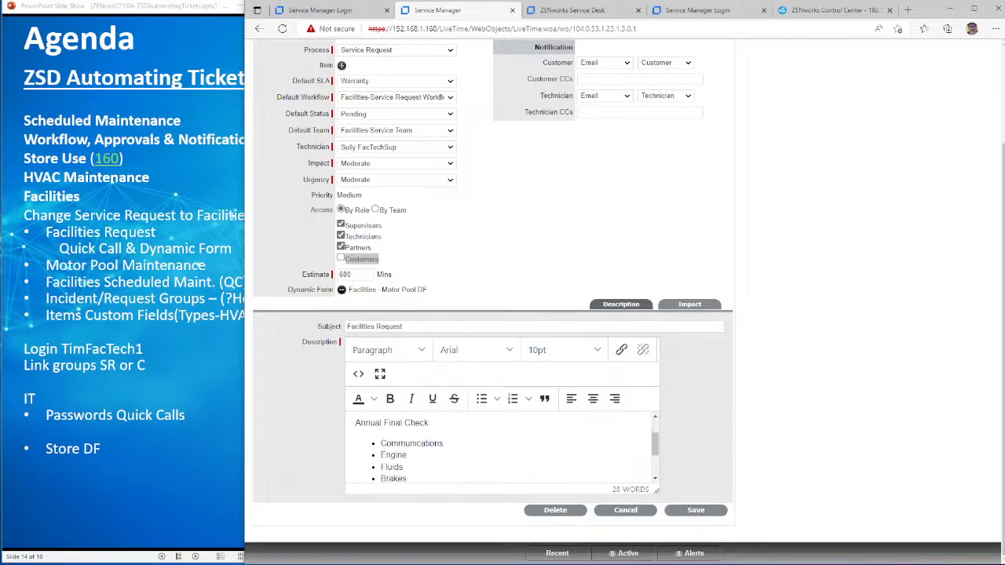
pyautogui.scroll(2, 500, 448)
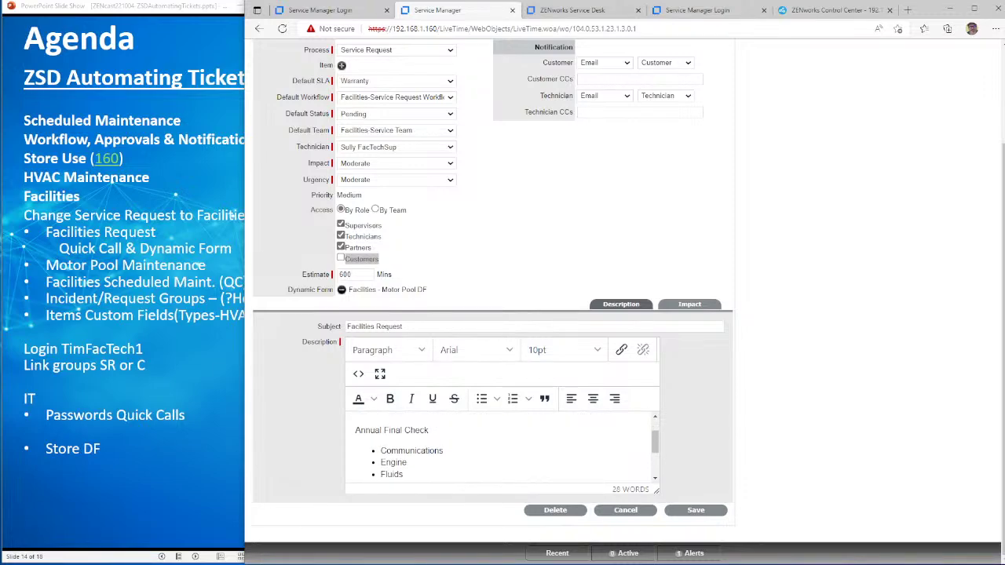
pyautogui.scroll(-3, 500, 448)
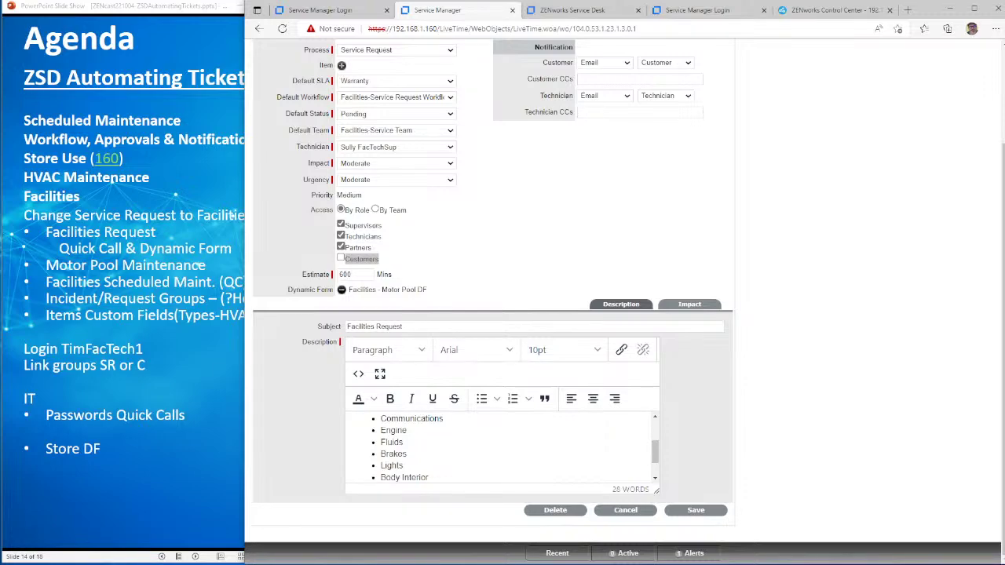
pyautogui.scroll(-3, 500, 448)
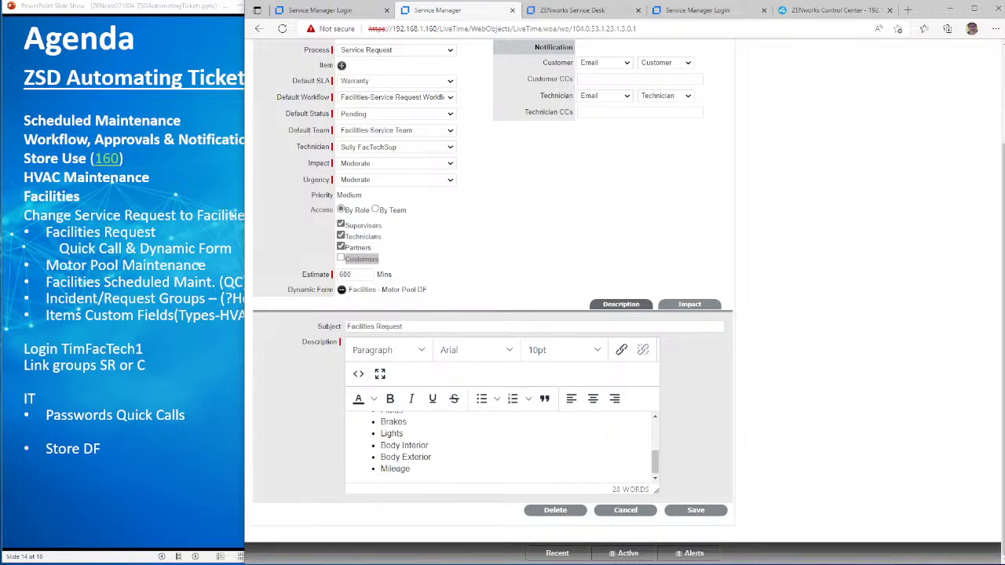
pyautogui.click(700, 515)
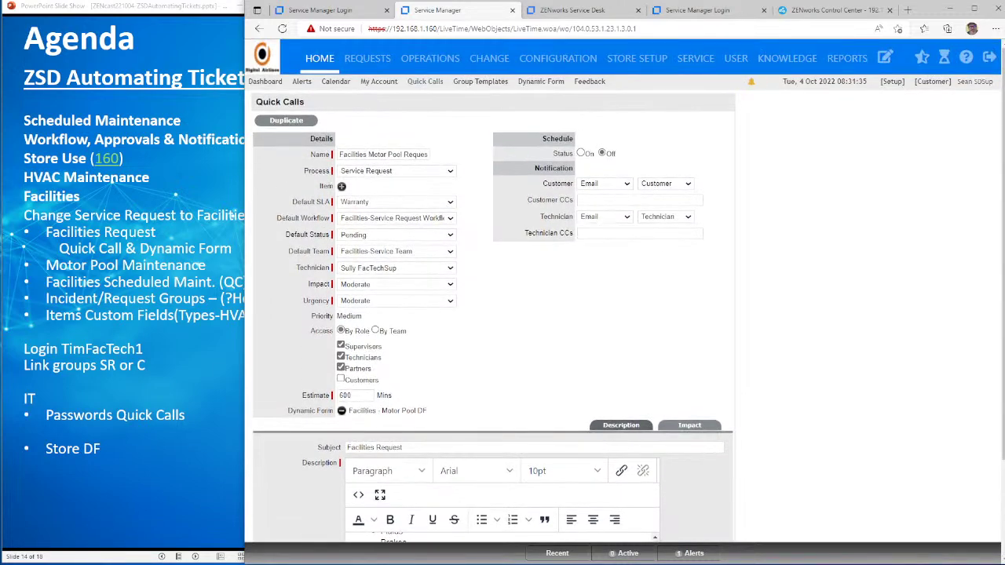
# Step: Grant Customers access to the Facilities Motor Pool Request quick call and save it
pyautogui.click(640, 233)
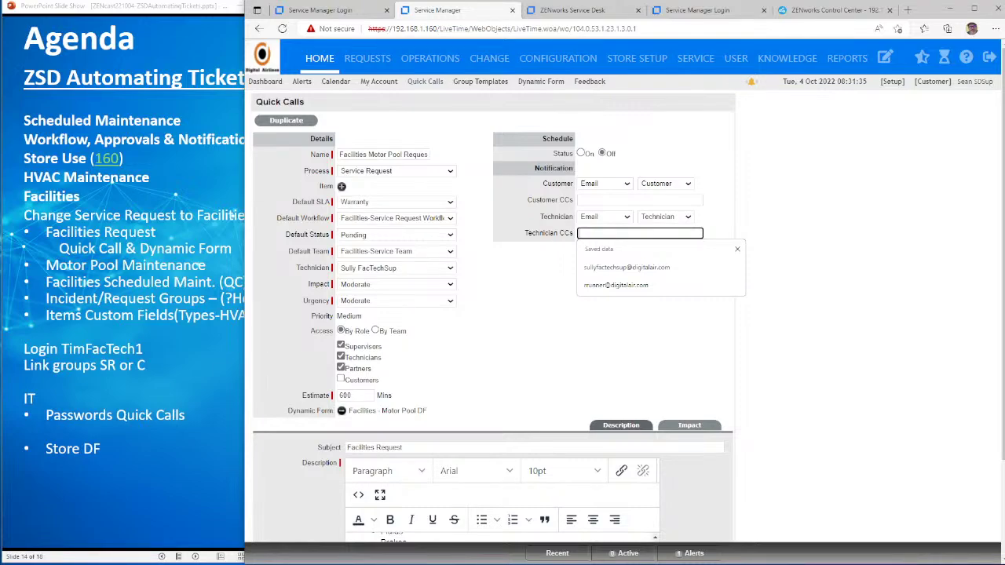
pyautogui.click(343, 382)
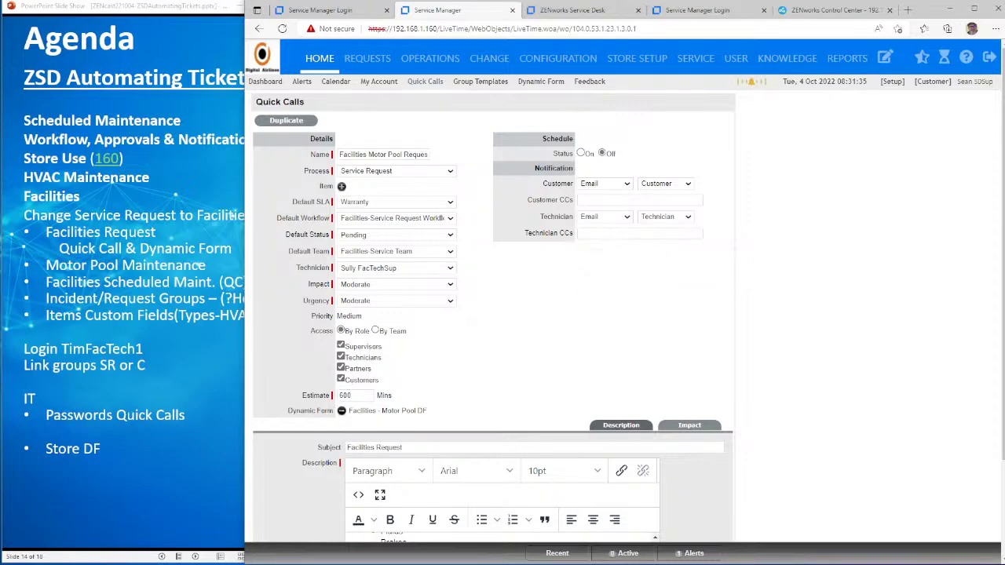
pyautogui.click(340, 380)
pyautogui.click(340, 380)
pyautogui.scroll(-2, 658, 349)
pyautogui.click(697, 511)
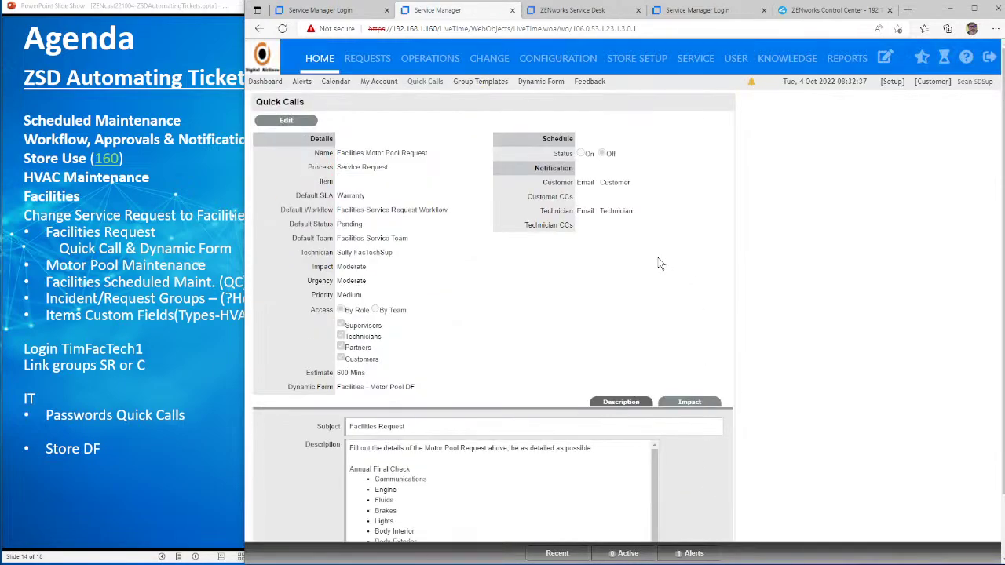
# Step: Reopen the quick call for editing, turn its schedule on and set the interval to Quarterly
pyautogui.click(286, 120)
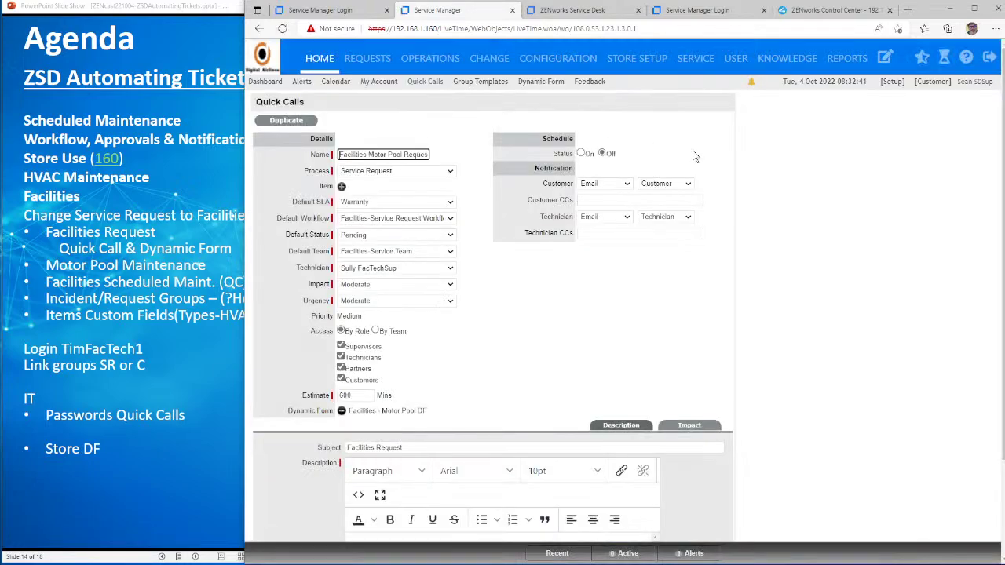
pyautogui.click(581, 153)
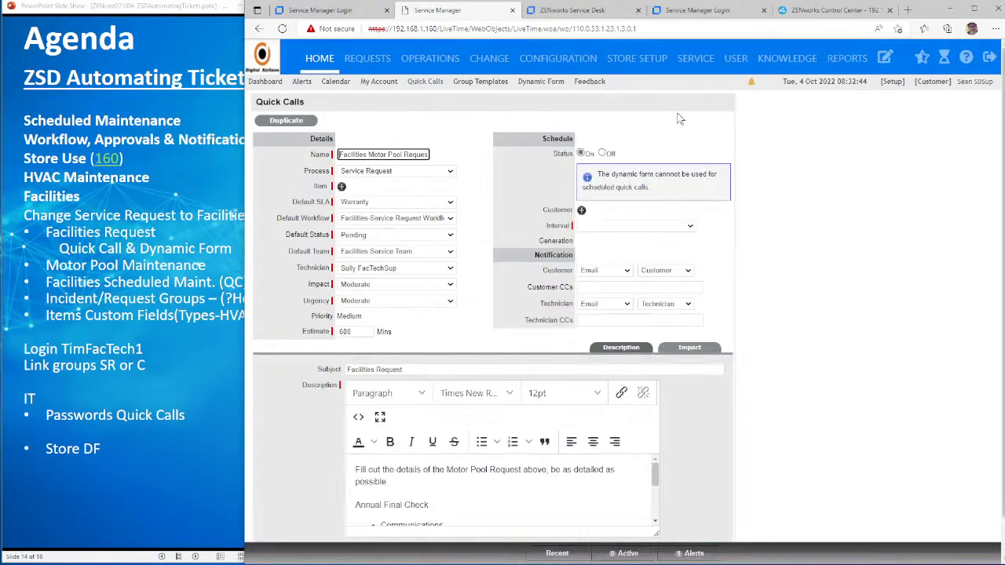
pyautogui.moveTo(645, 174); pyautogui.dragTo(690, 194)
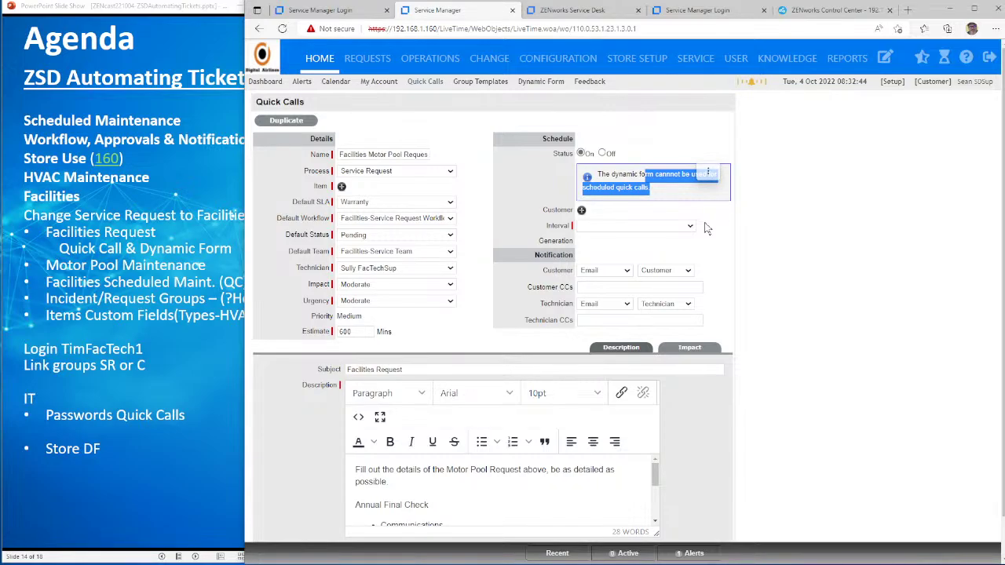
pyautogui.click(693, 226)
pyautogui.click(683, 282)
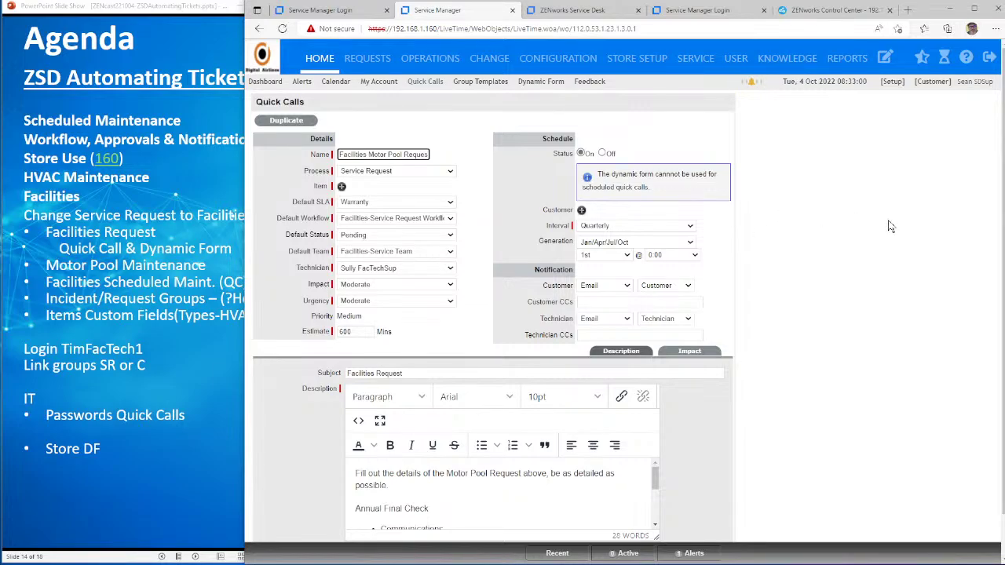
# Step: Examine the quick call's schedule options and description checklist, and cancel the edit without saving
pyautogui.click(694, 244)
pyautogui.click(693, 226)
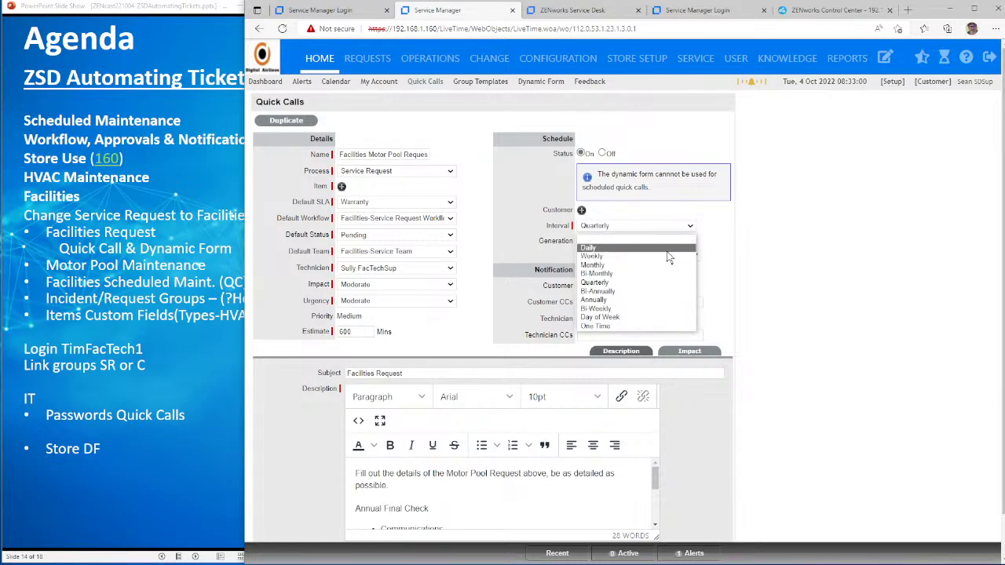
pyautogui.click(712, 250)
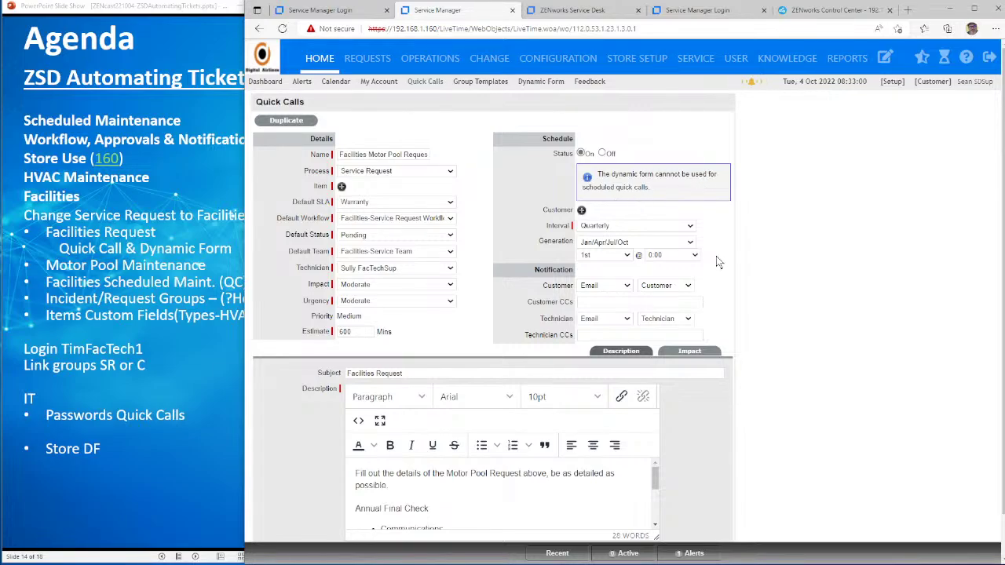
pyautogui.scroll(-1, 716, 256)
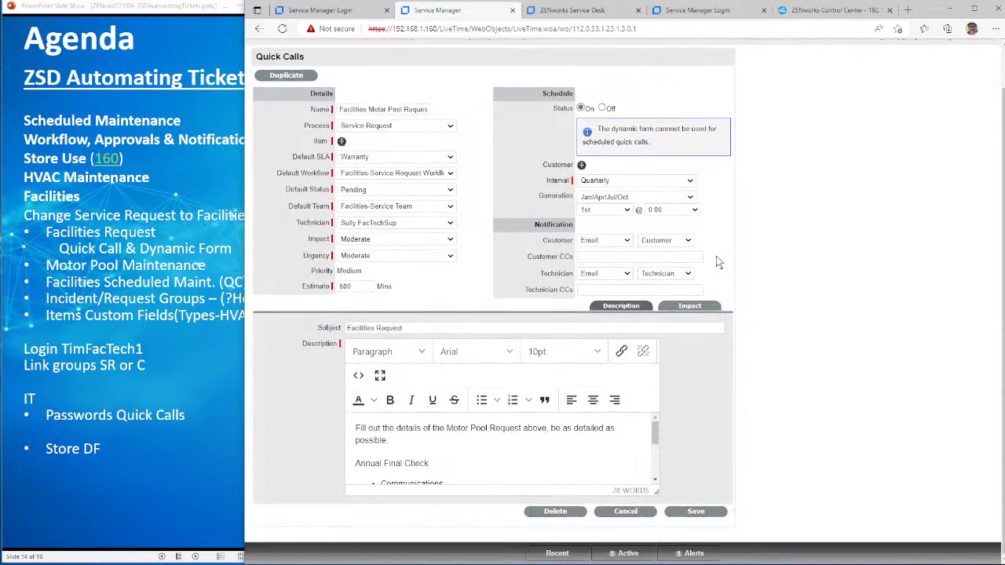
pyautogui.scroll(-6, 499, 447)
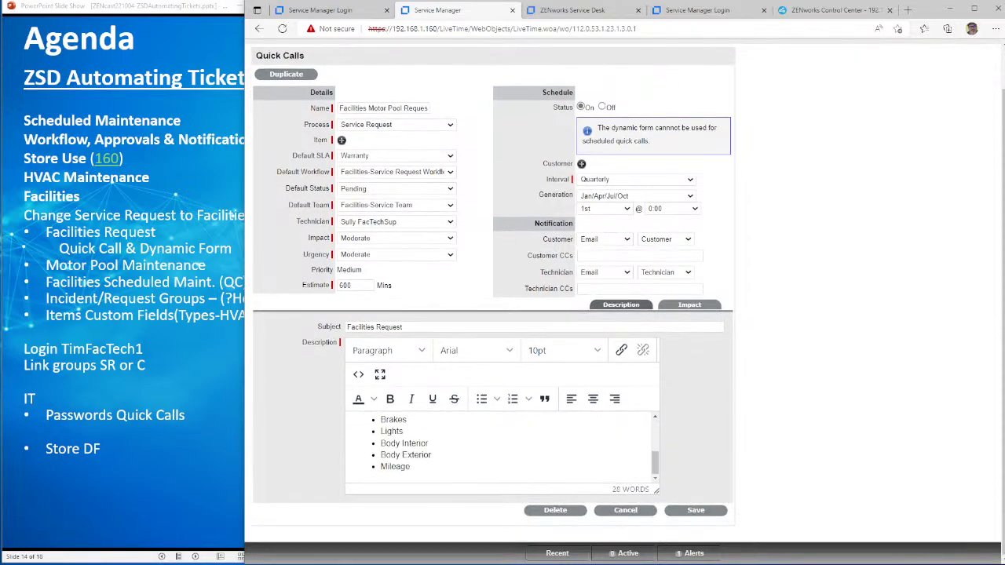
pyautogui.scroll(6, 499, 447)
pyautogui.scroll(1, 723, 269)
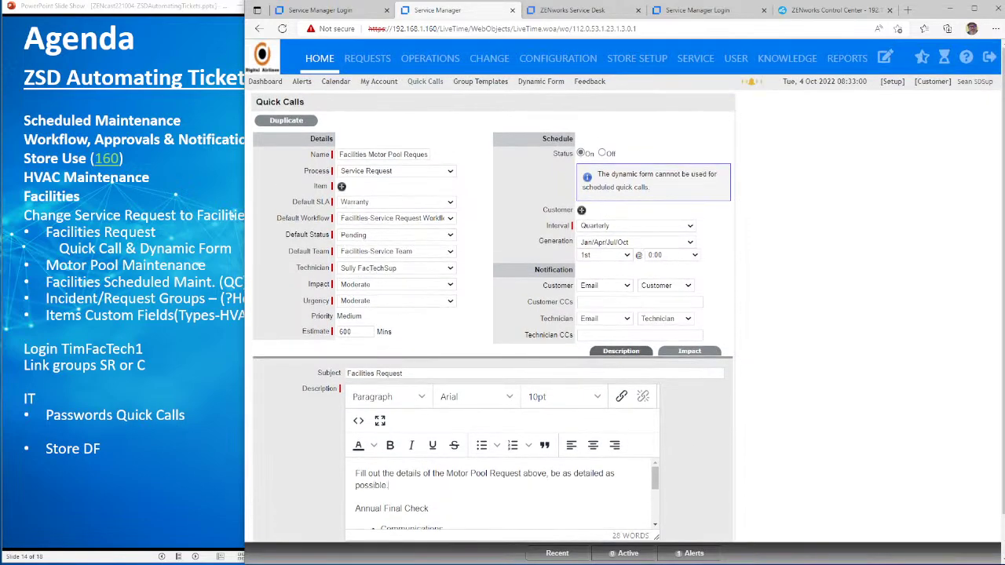
pyautogui.click(627, 256)
pyautogui.click(723, 256)
pyautogui.scroll(-1, 801, 397)
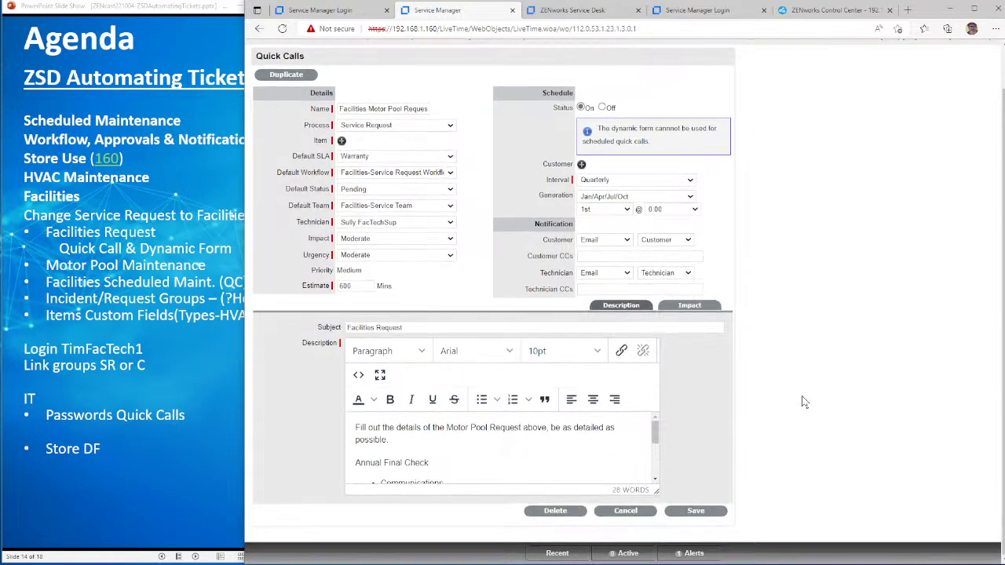
pyautogui.click(624, 511)
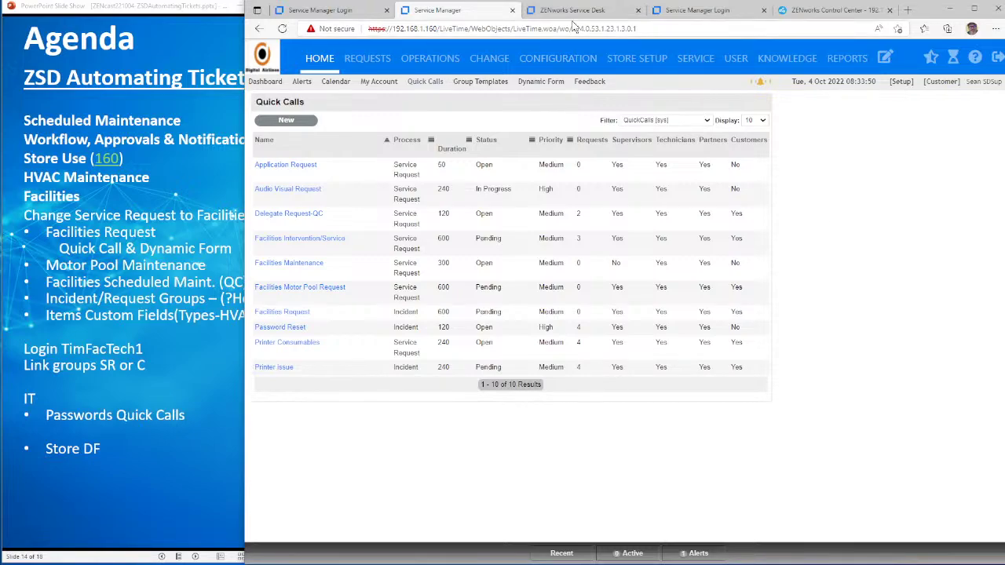
pyautogui.click(343, 17)
pyautogui.click(444, 15)
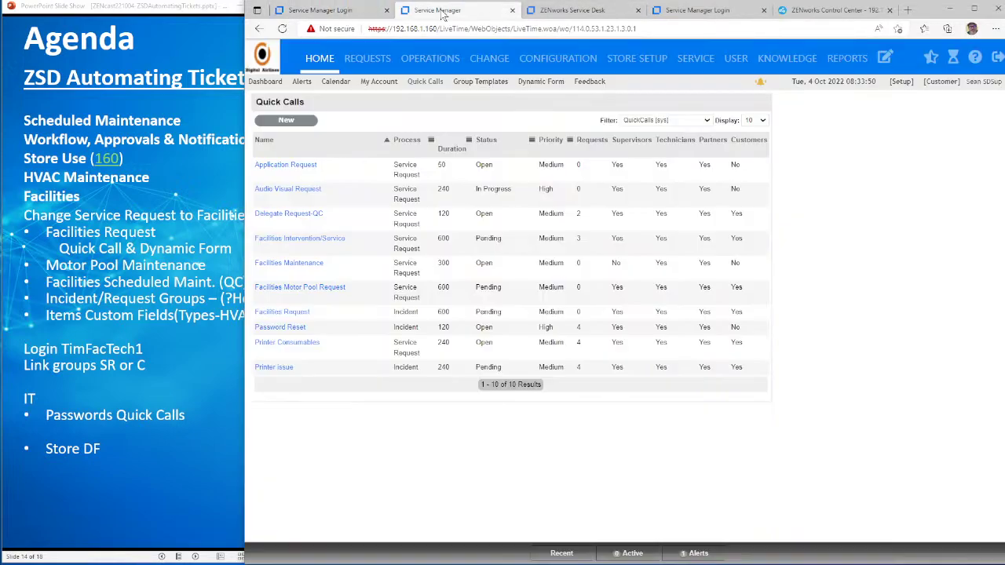
# Step: Switch to the ZENworks Service Desk customer portal and reload its new request page to check the quick call templates
pyautogui.click(560, 16)
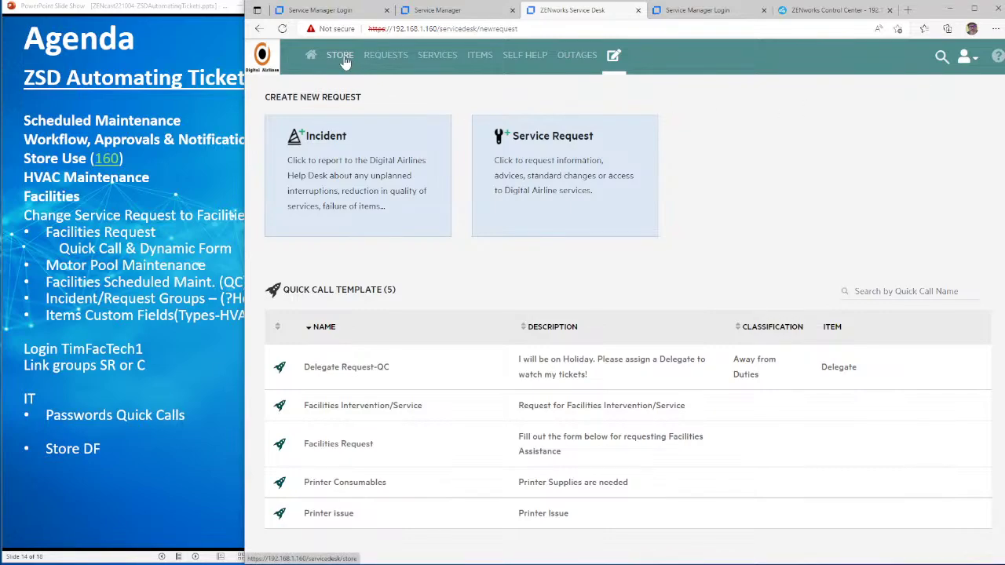
pyautogui.click(614, 58)
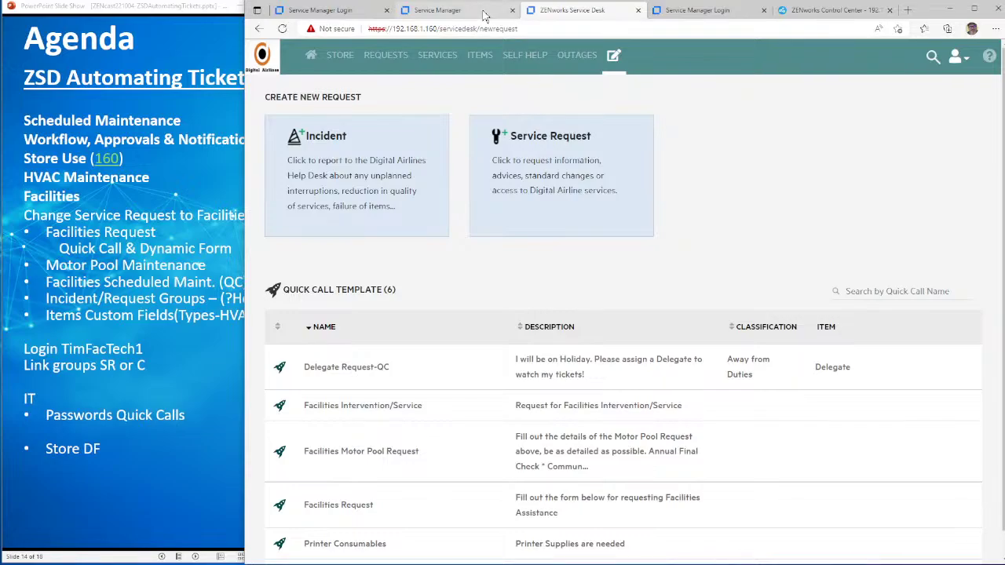
# Step: Start a new request in Service Manager using the Facilities Motor Pool Request quick call template
pyautogui.click(438, 10)
pyautogui.click(884, 59)
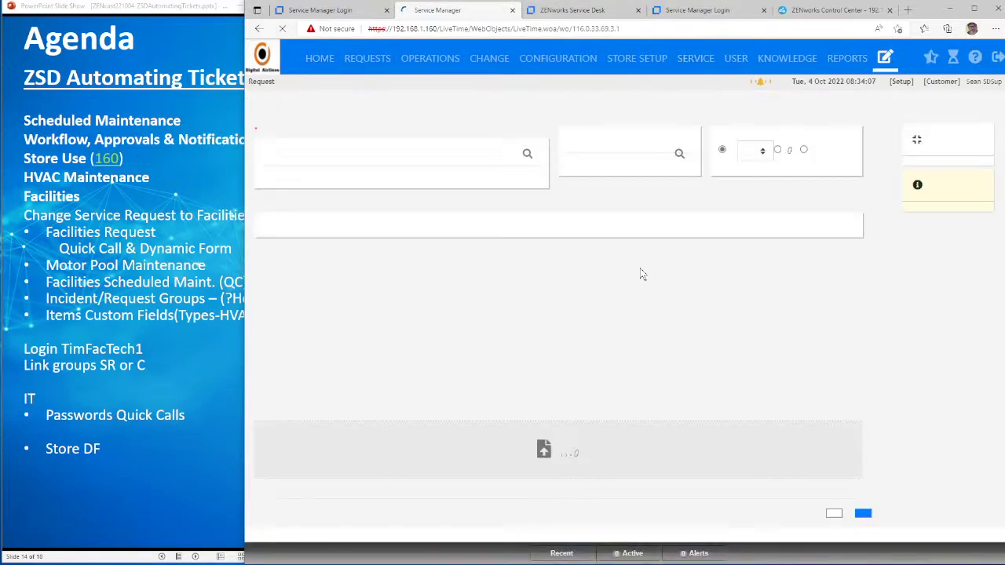
pyautogui.click(715, 242)
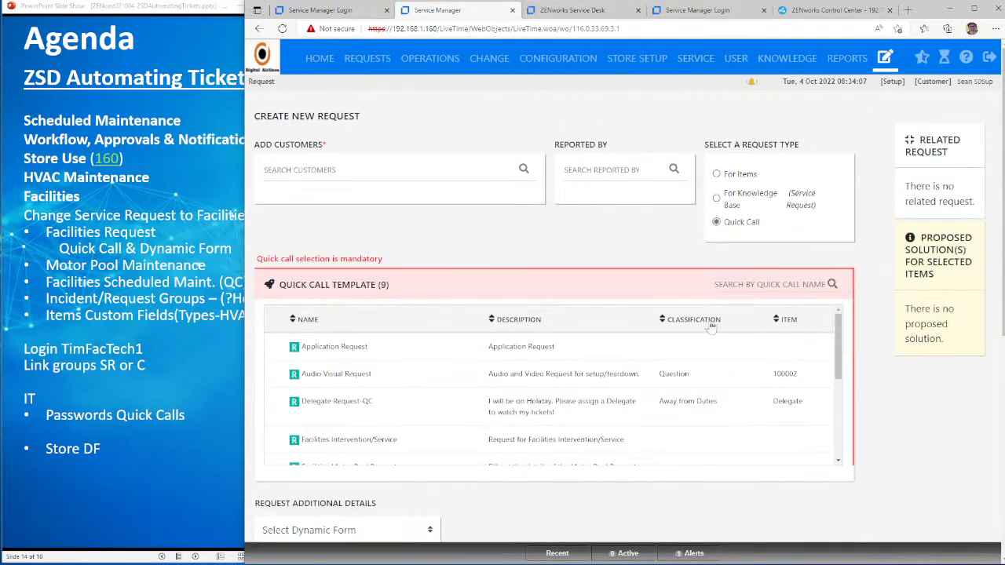
pyautogui.scroll(-1, 424, 443)
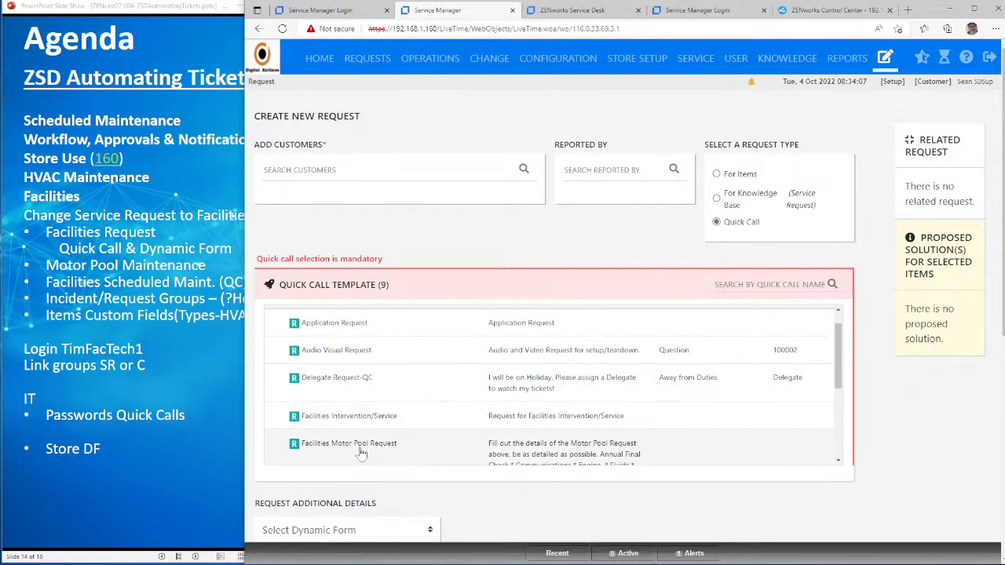
pyautogui.click(361, 453)
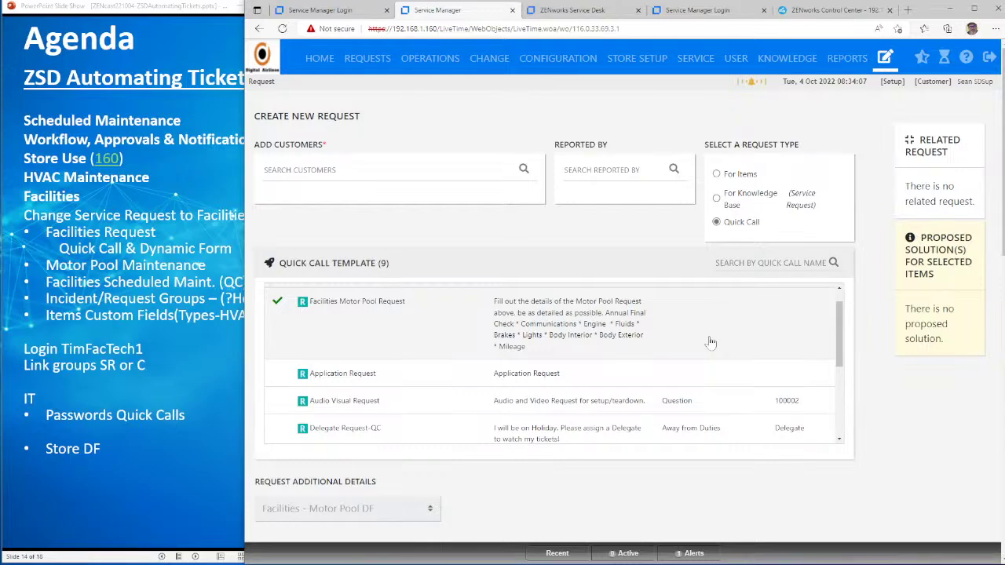
pyautogui.scroll(-3, 726, 324)
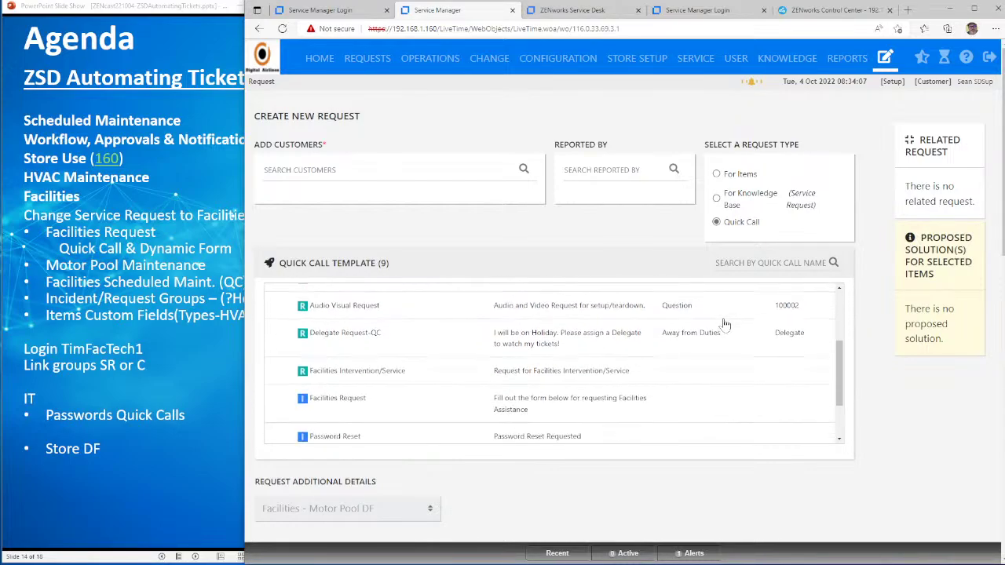
pyautogui.scroll(3, 818, 349)
pyautogui.click(818, 349)
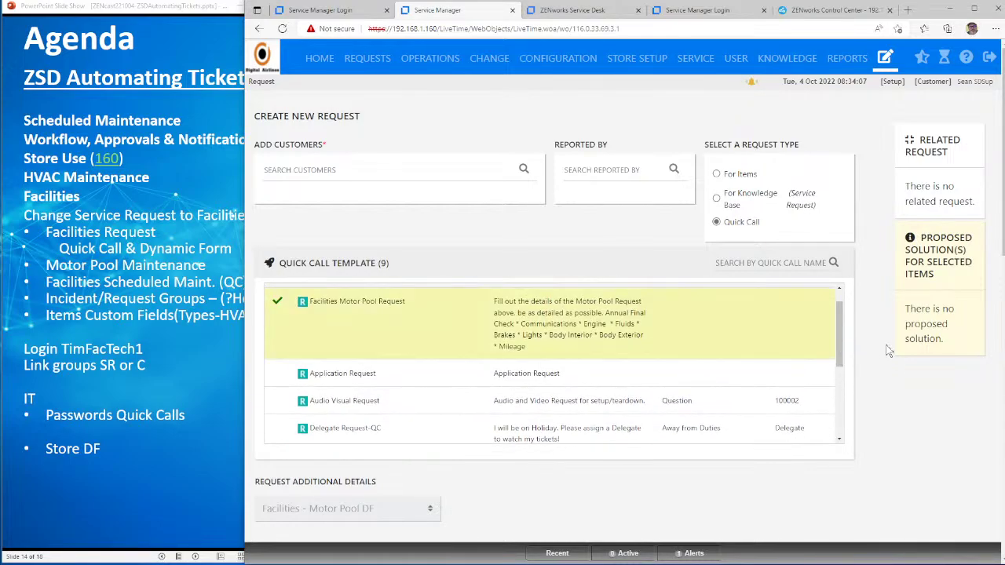
# Step: Switch the template to Application Request to compare its form, and switch back to Facilities Motor Pool Request
pyautogui.scroll(-3, 888, 346)
pyautogui.scroll(2, 890, 348)
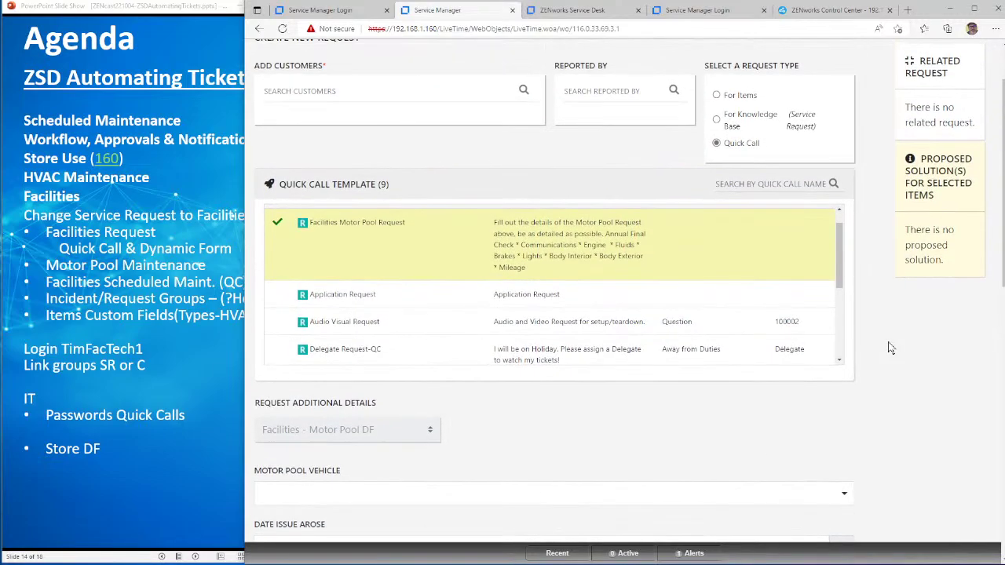
pyautogui.click(366, 298)
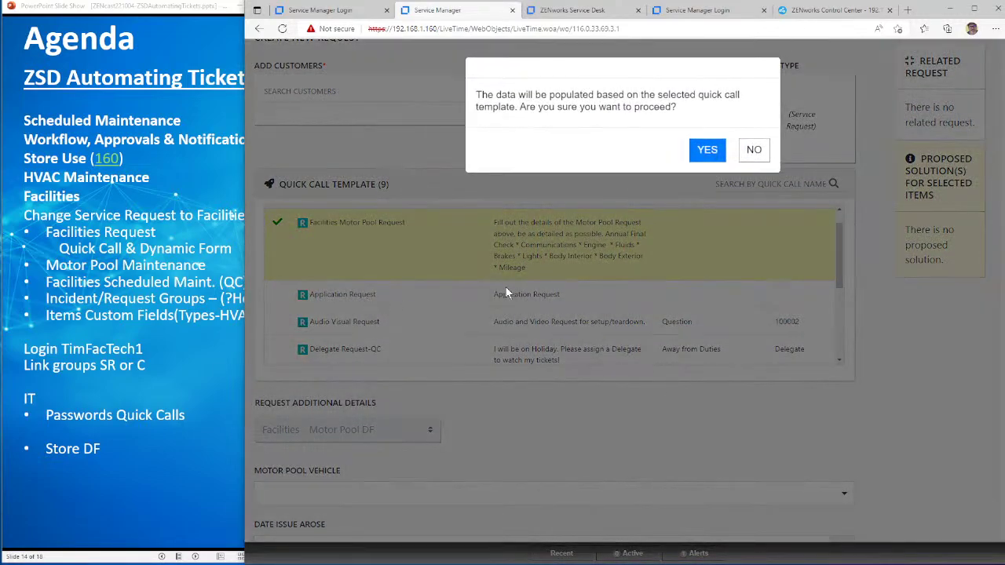
pyautogui.click(706, 151)
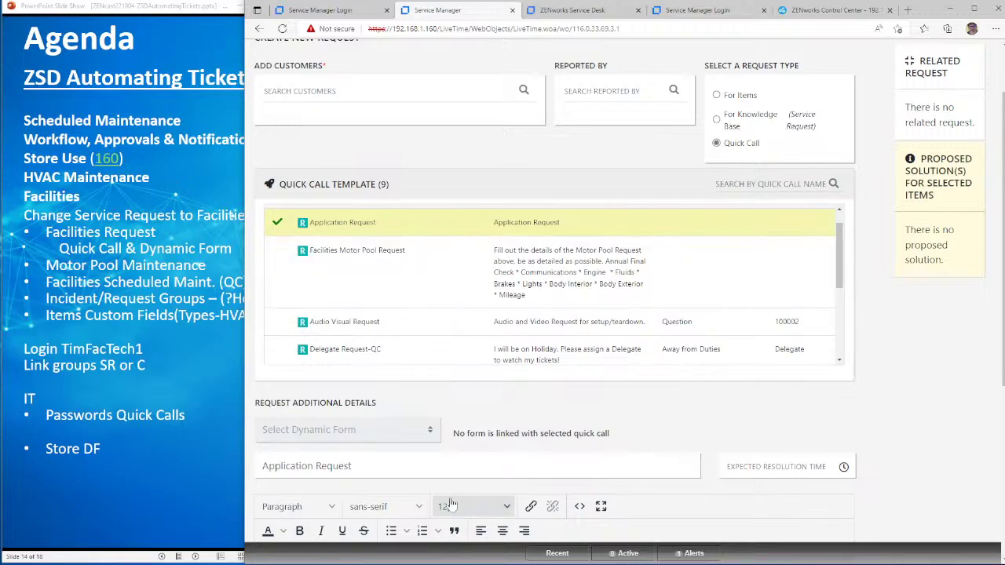
pyautogui.scroll(-1, 522, 448)
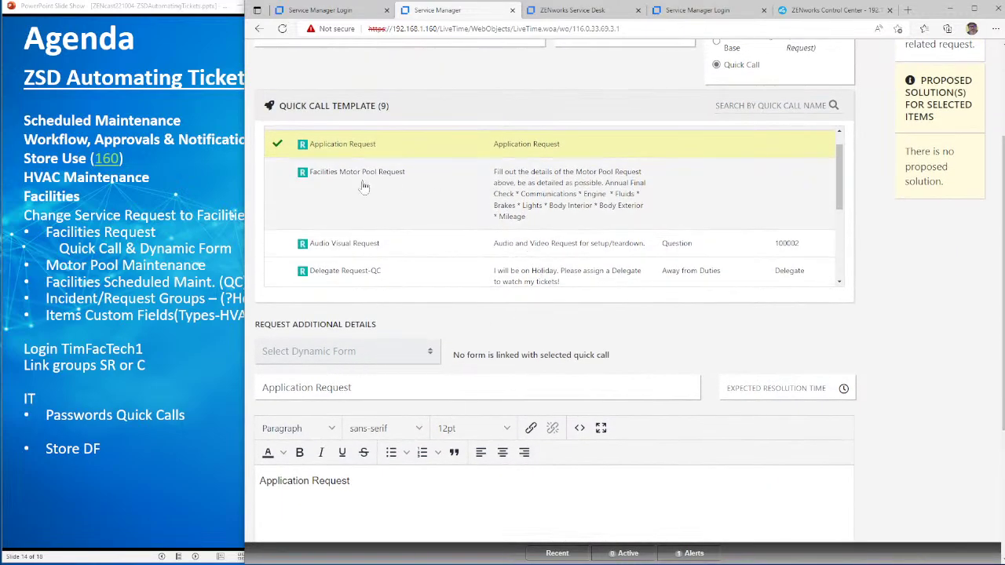
pyautogui.click(325, 178)
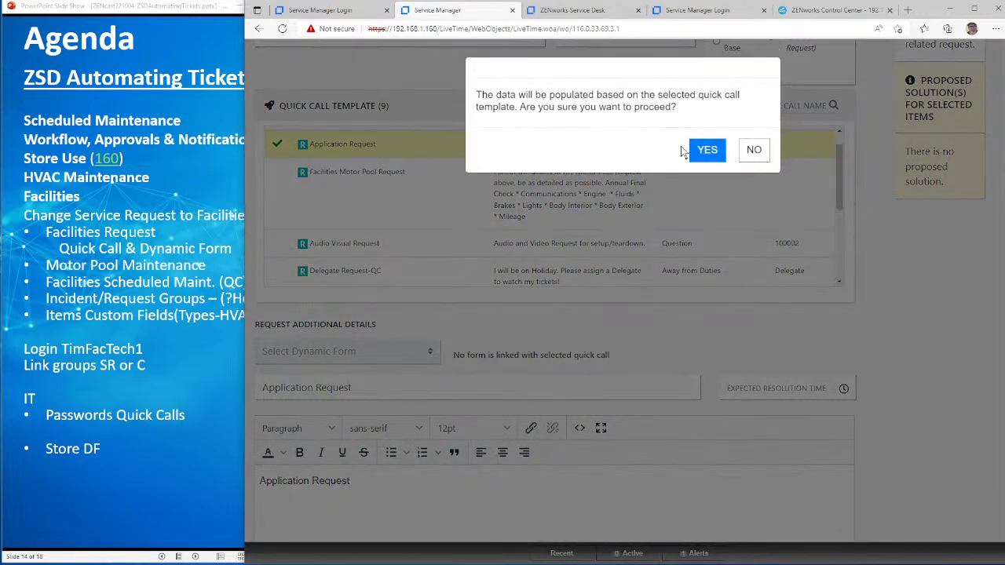
pyautogui.click(707, 150)
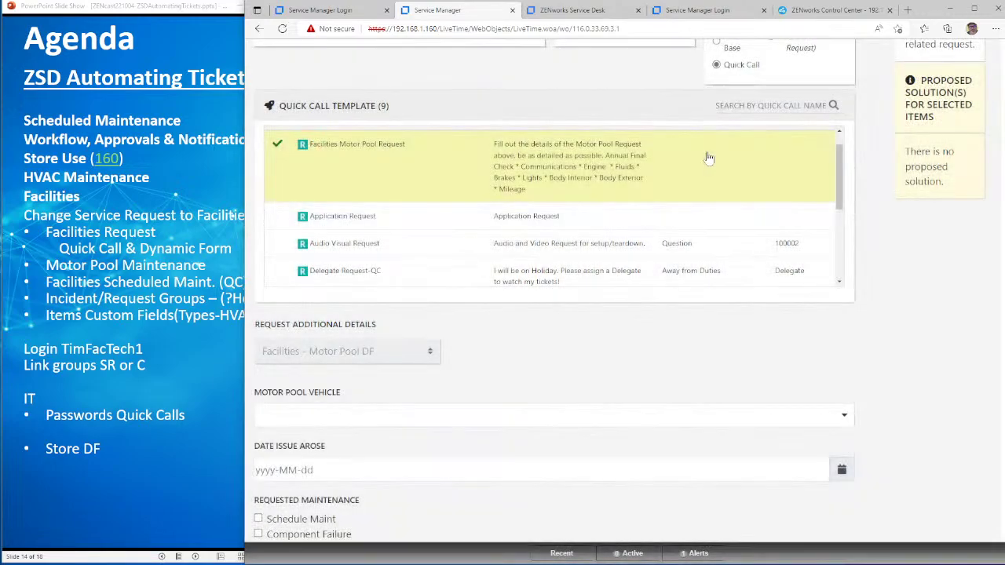
# Step: Set the motor pool vehicle to Car and review the requested maintenance options and the Annual Final Check description
pyautogui.click(308, 414)
pyautogui.click(337, 466)
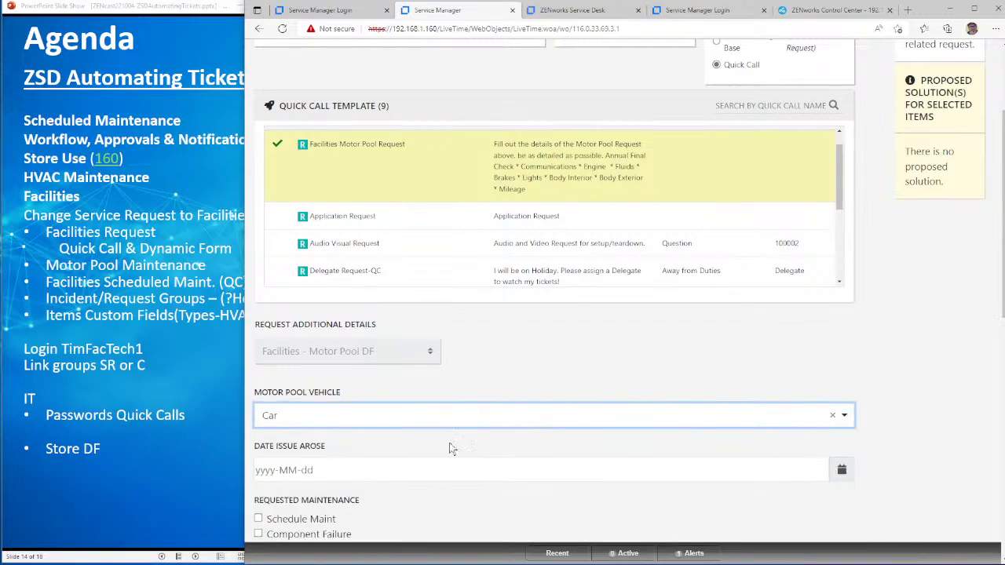
pyautogui.scroll(-2, 785, 352)
pyautogui.scroll(-2, 612, 374)
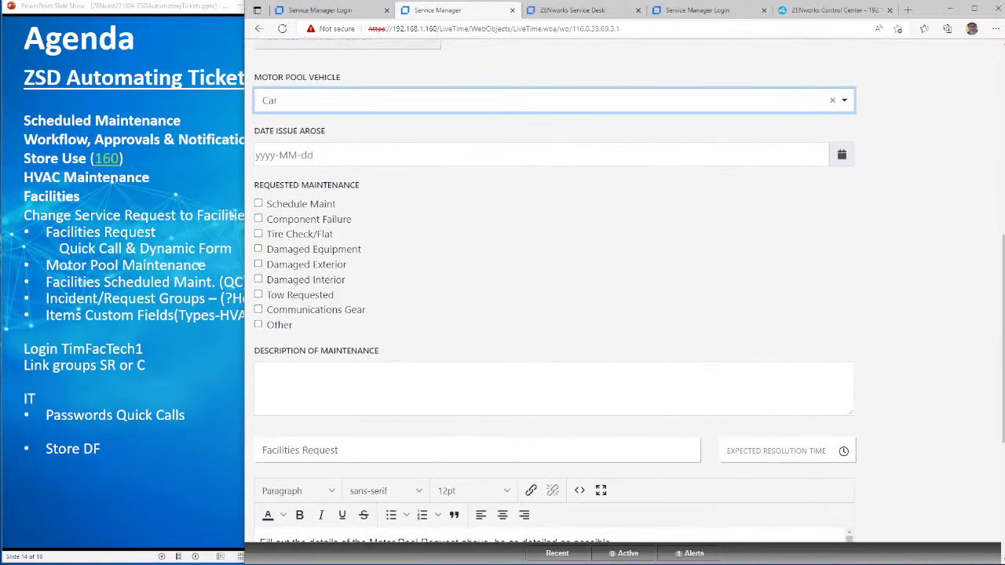
pyautogui.scroll(-2, 611, 373)
pyautogui.scroll(2, 611, 374)
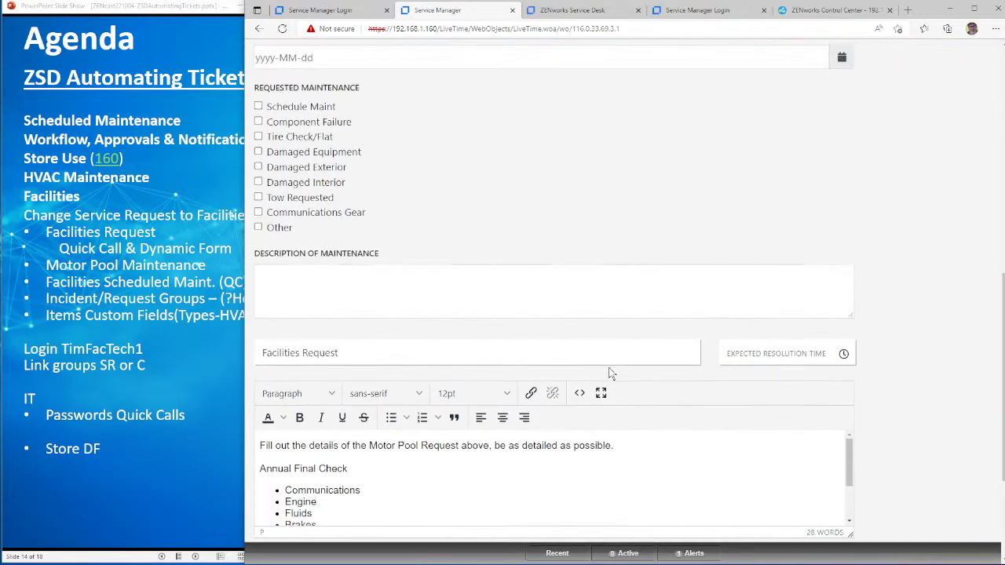
pyautogui.scroll(1, 611, 373)
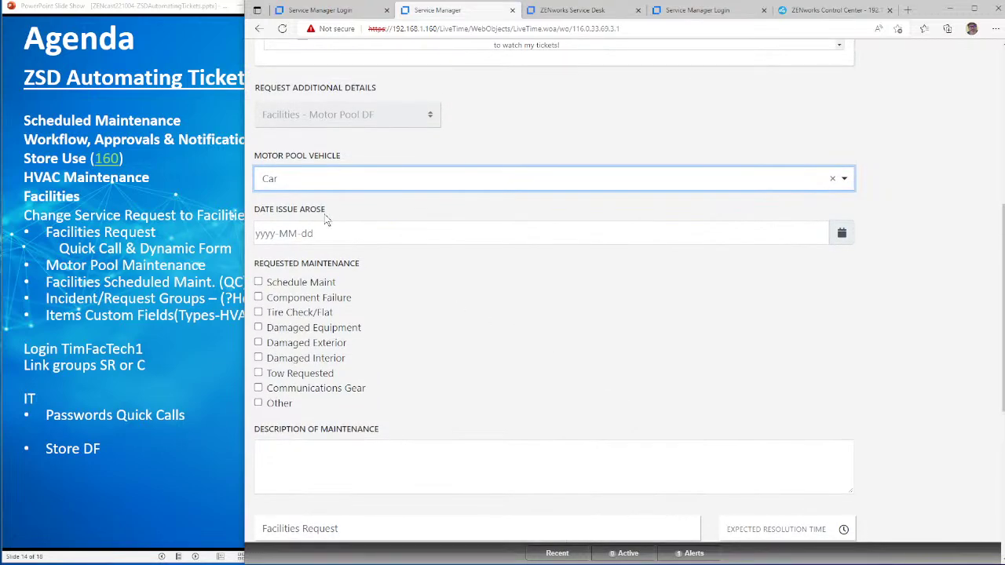
pyautogui.scroll(-3, 502, 333)
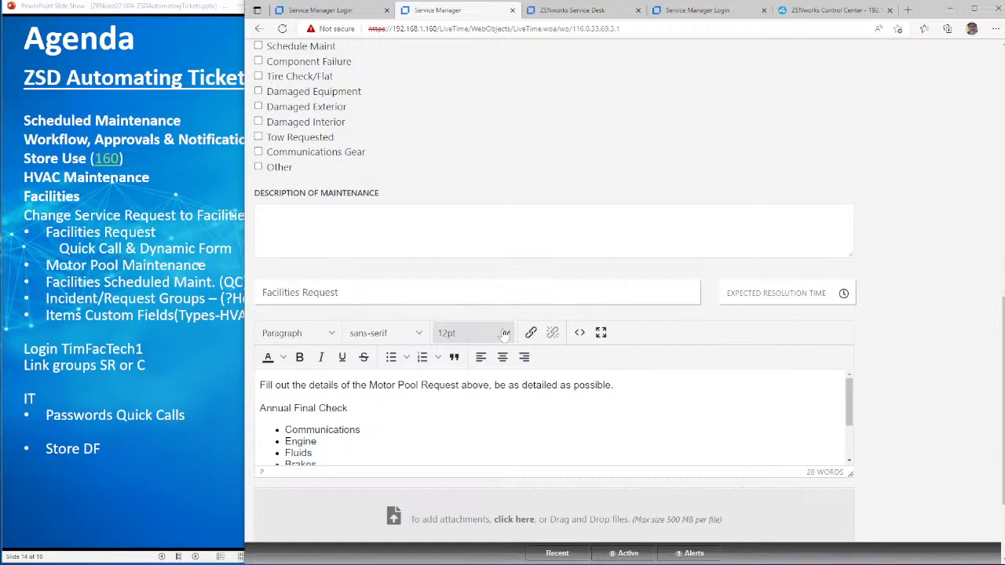
pyautogui.scroll(2, 505, 334)
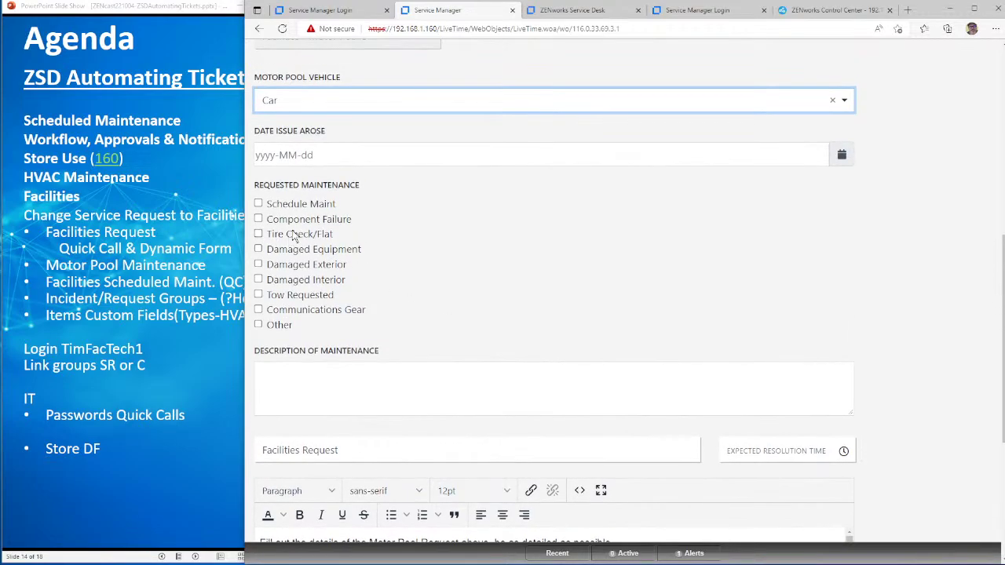
# Step: Try to create the request without a customer, and add the customer by searching for their first name
pyautogui.scroll(-3, 681, 334)
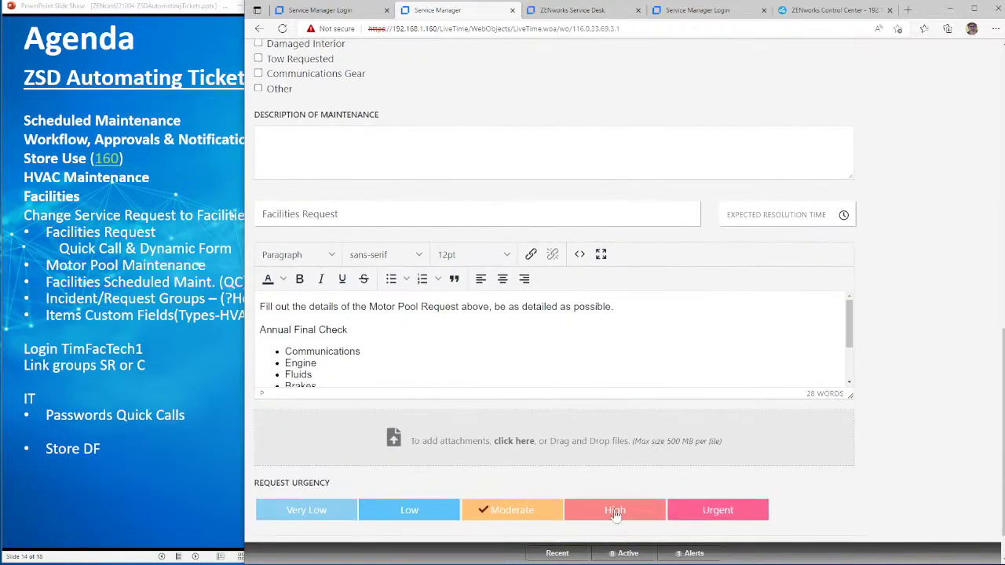
pyautogui.scroll(-1, 865, 474)
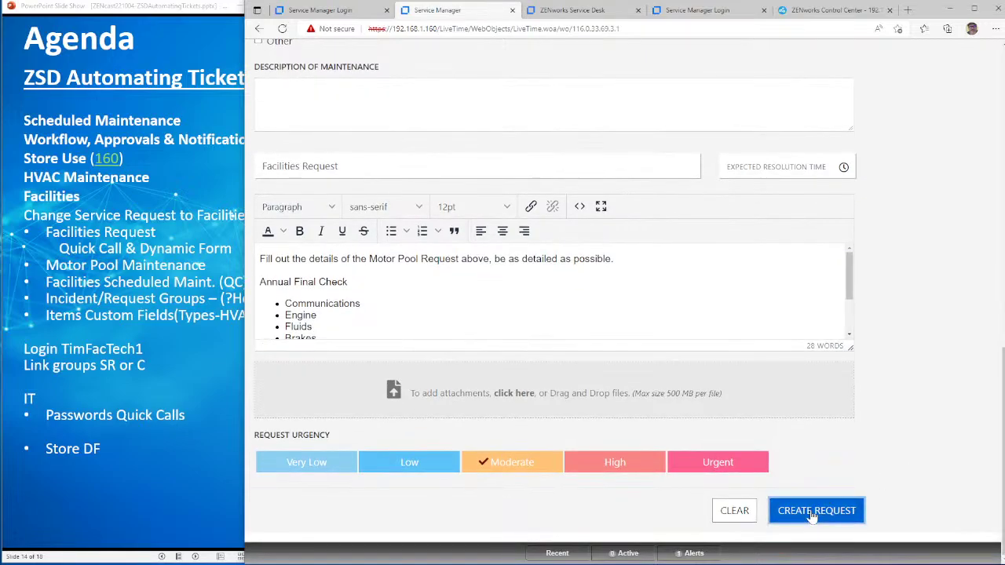
pyautogui.scroll(2, 773, 431)
pyautogui.scroll(10, 753, 336)
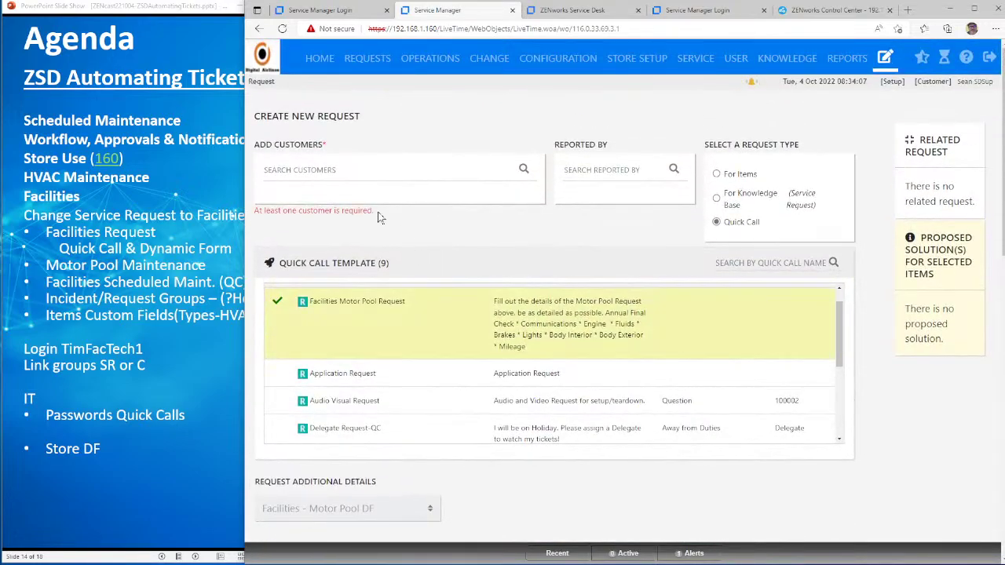
pyautogui.write('sean')
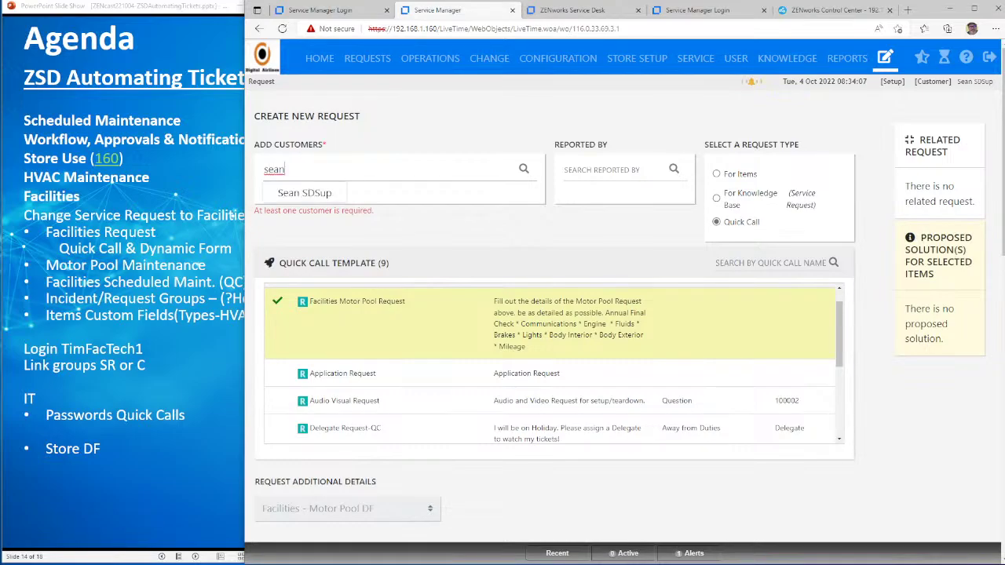
pyautogui.click(304, 192)
# Step: Review the list of items and the motor pool form, and select the WinSCP-100106 item for the request
pyautogui.scroll(-4, 876, 467)
pyautogui.scroll(-8, 876, 467)
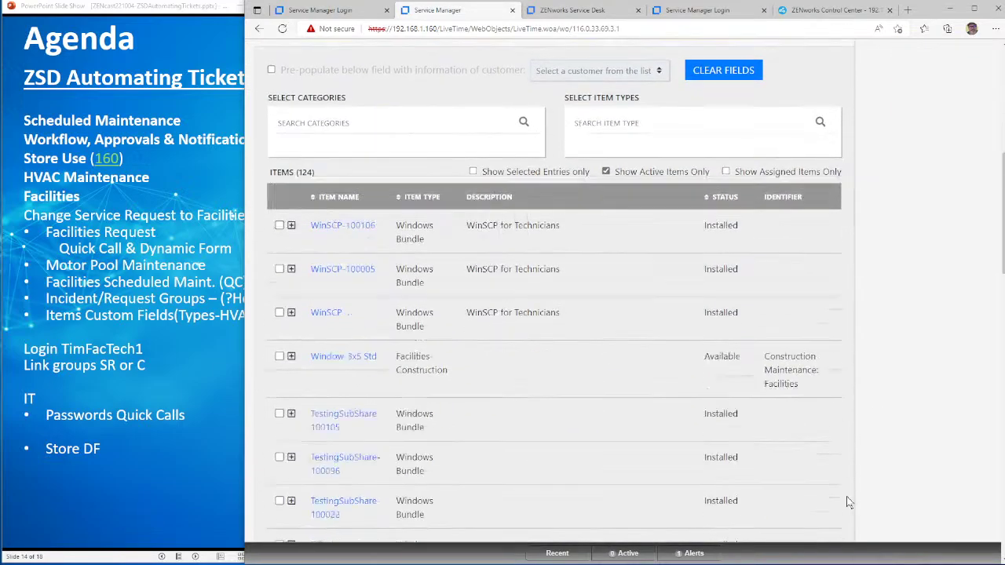
pyautogui.scroll(-6, 779, 482)
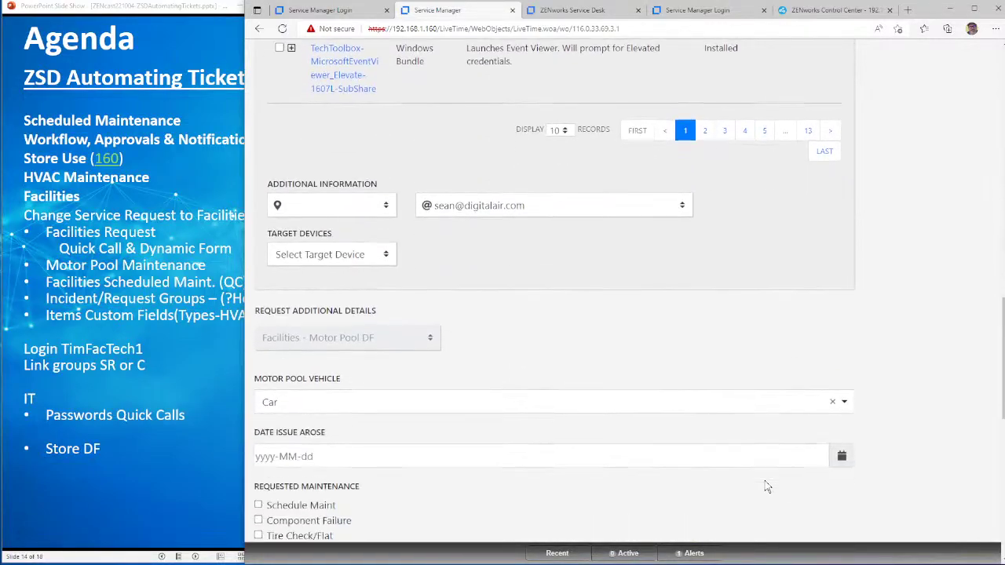
pyautogui.scroll(10, 767, 486)
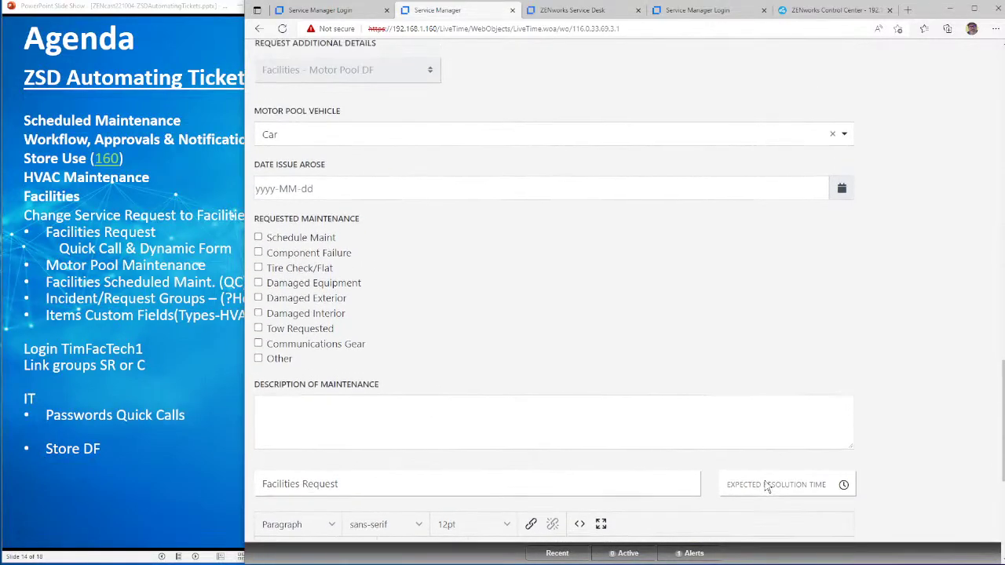
pyautogui.scroll(3, 766, 487)
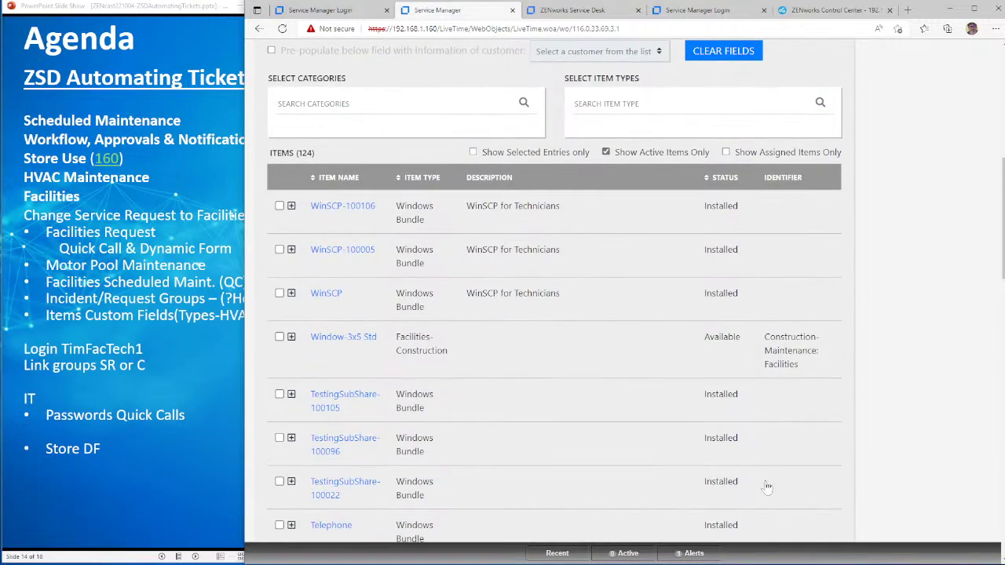
pyautogui.scroll(-3, 767, 487)
pyautogui.scroll(-2, 767, 486)
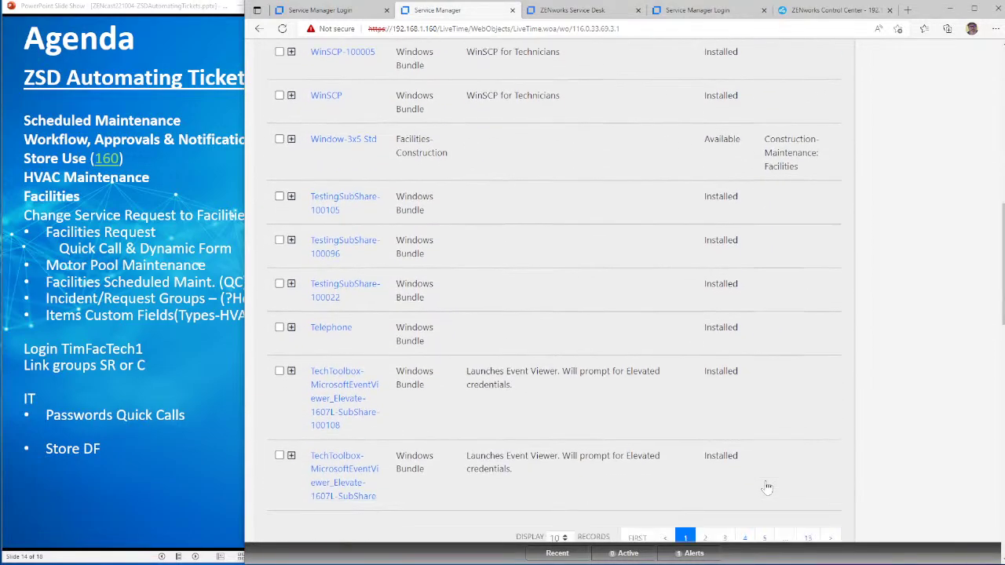
pyautogui.scroll(3, 766, 483)
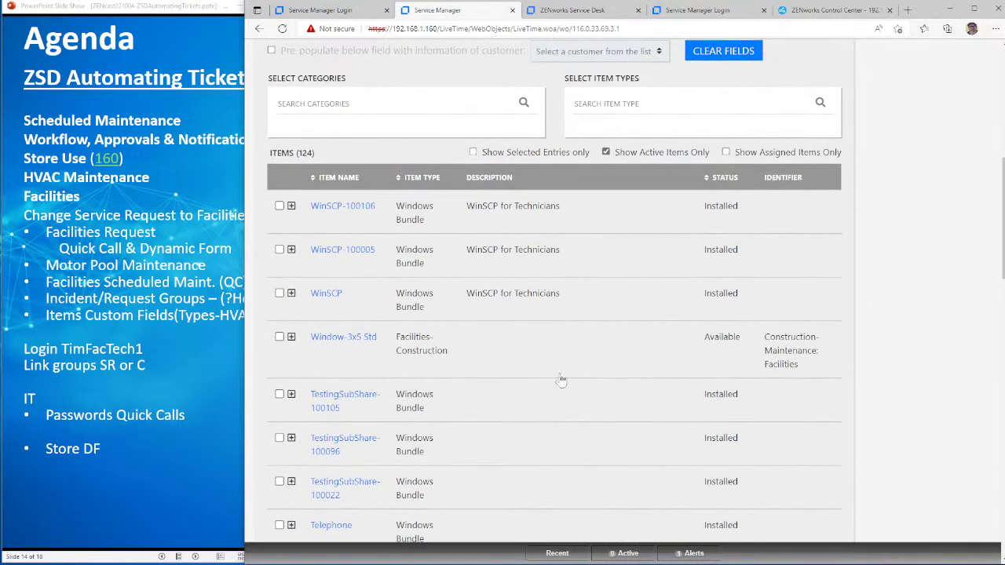
pyautogui.click(279, 207)
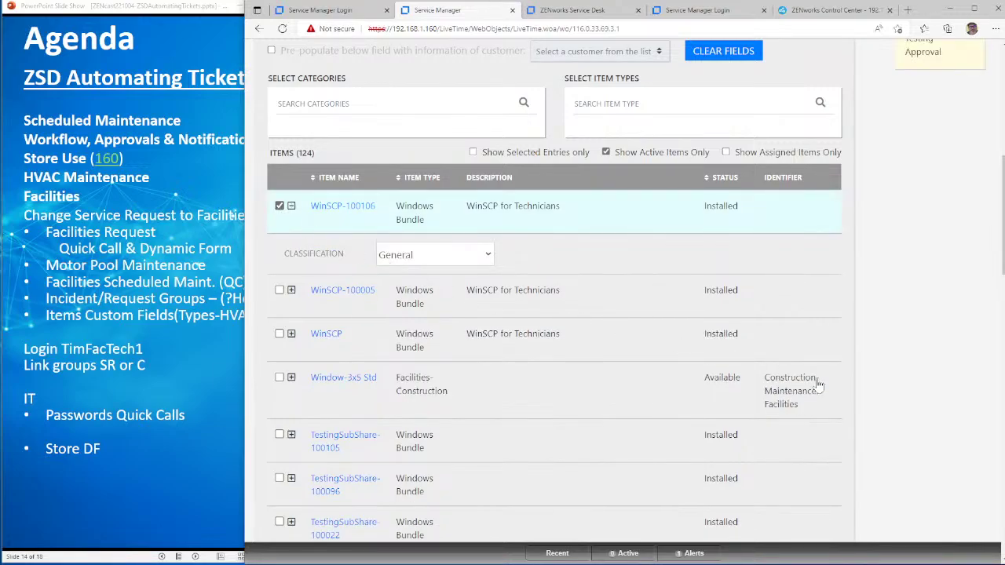
# Step: Review the Facilities Motor Pool Request quick call form from its item list through the request details
pyautogui.scroll(-4, 818, 384)
pyautogui.scroll(-15, 819, 385)
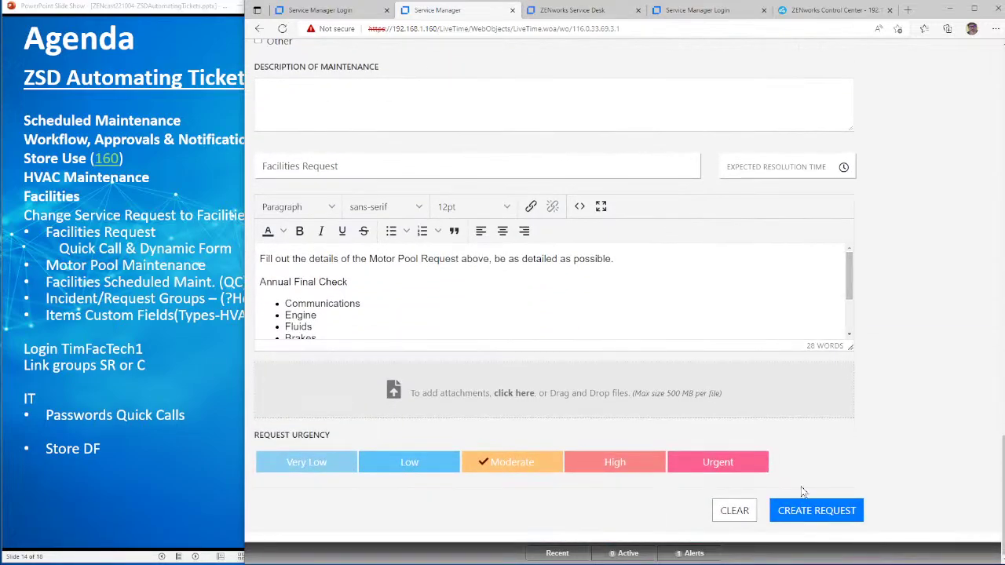
pyautogui.scroll(20, 885, 364)
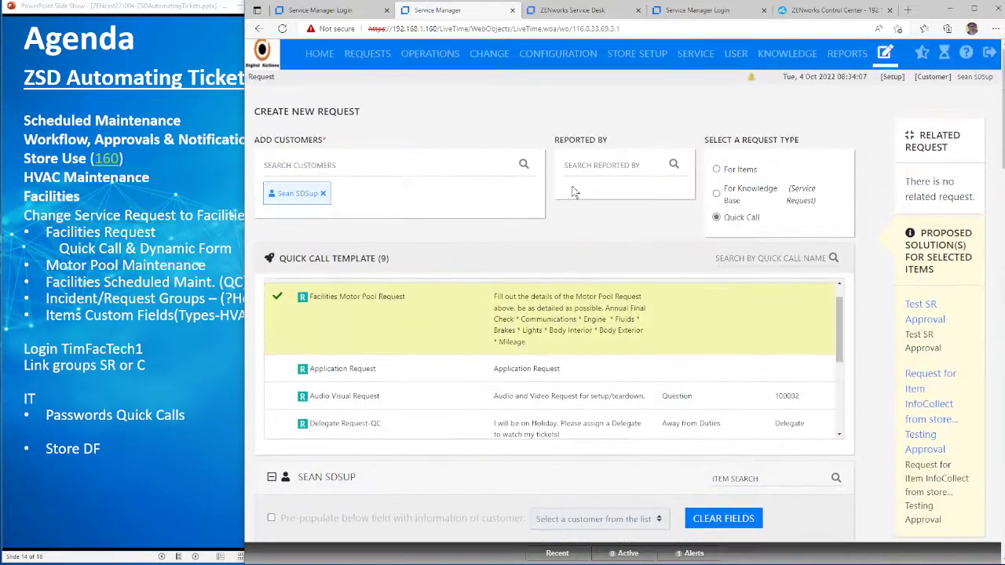
pyautogui.click(549, 62)
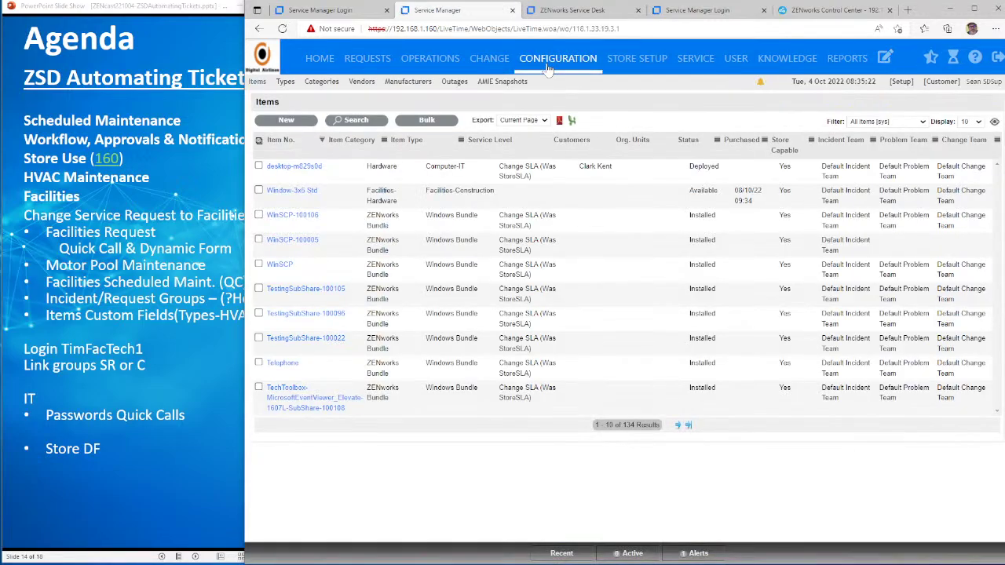
pyautogui.click(286, 120)
pyautogui.click(377, 141)
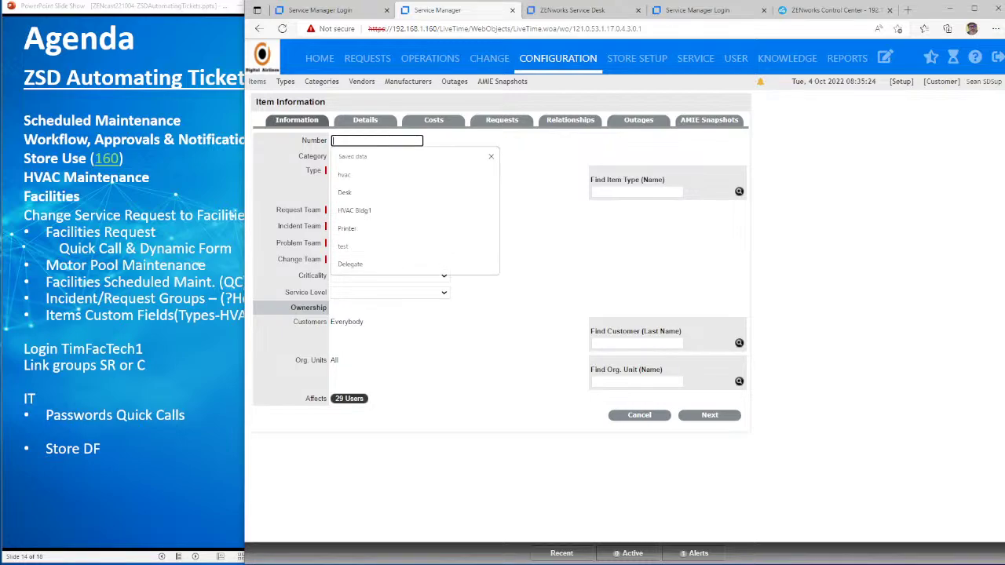
pyautogui.write('Motor')
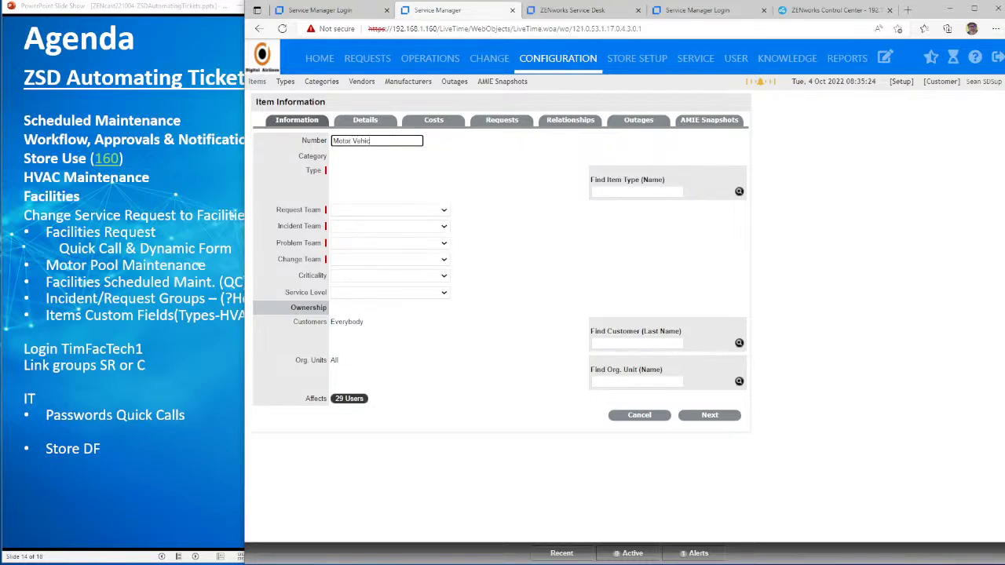
pyautogui.write(' Vehic')
pyautogui.hotkey('ctrl', 'a')
pyautogui.write('Ve')
pyautogui.click(379, 173)
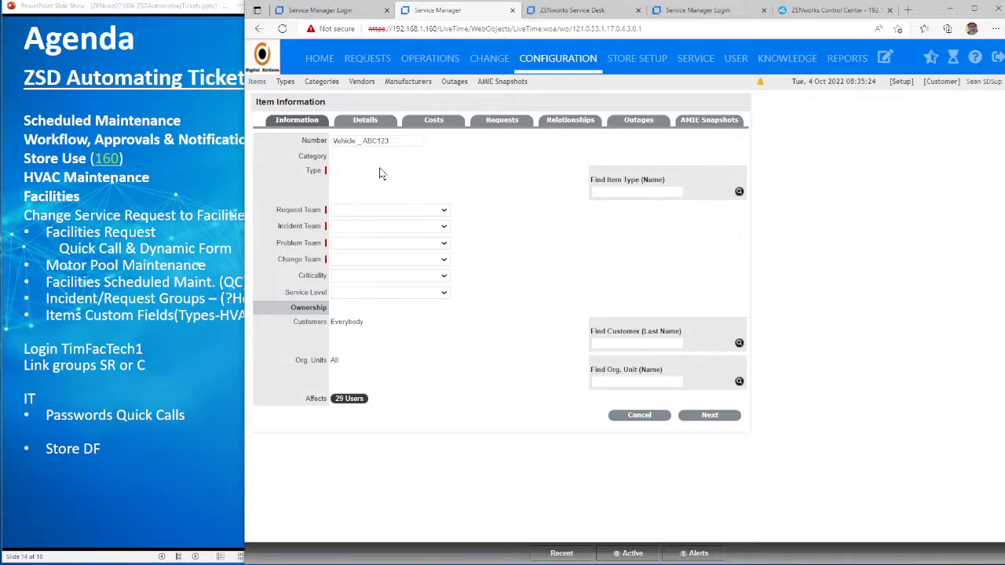
pyautogui.click(739, 193)
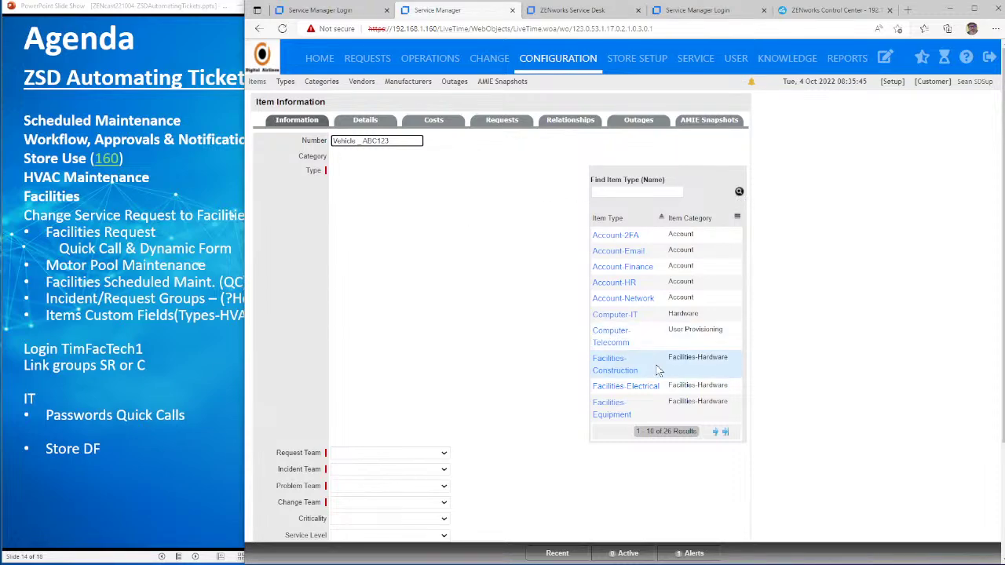
pyautogui.scroll(-2, 658, 370)
pyautogui.scroll(2, 658, 371)
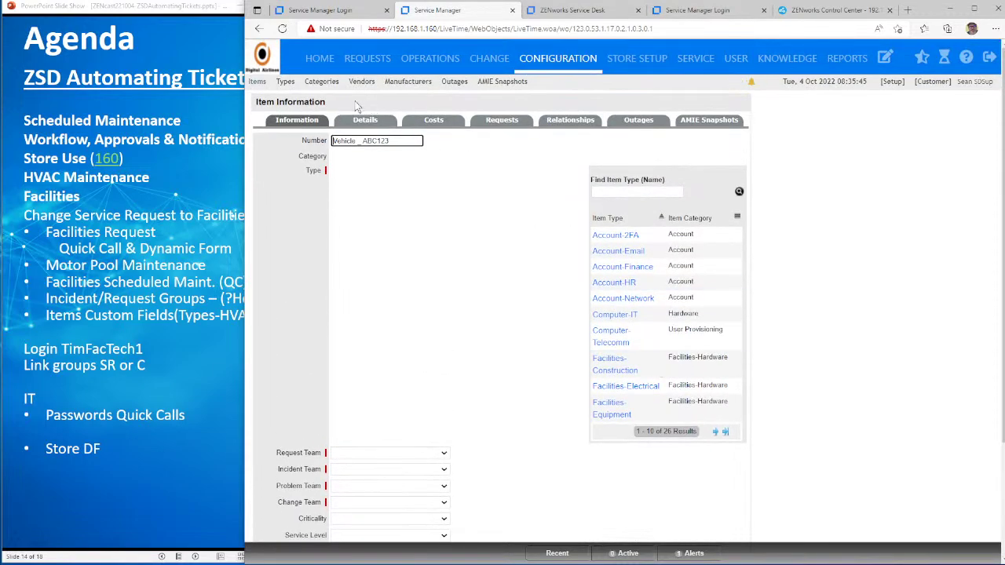
# Step: Start a new item type in the configuration area and name it Motor Vehicle
pyautogui.click(324, 83)
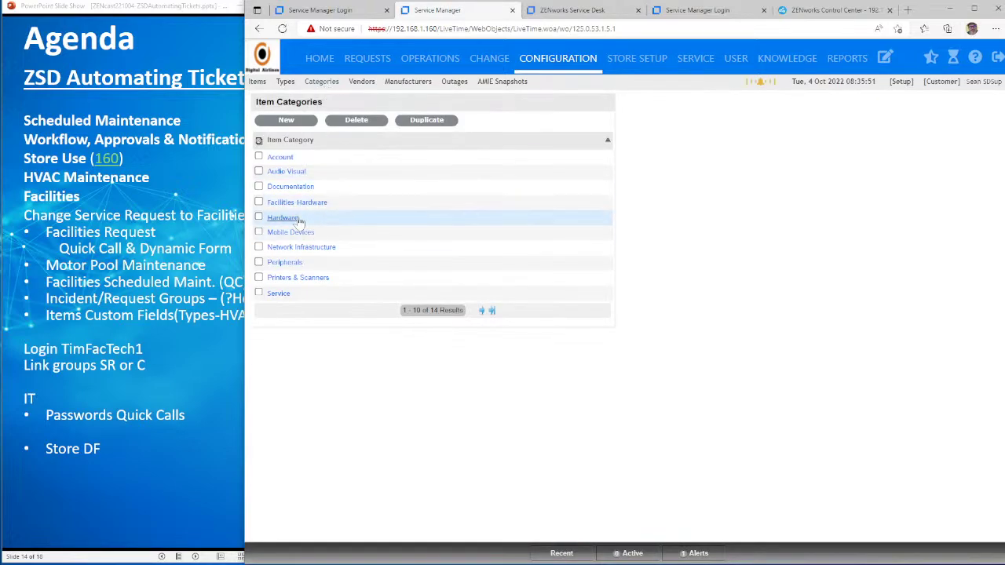
pyautogui.click(285, 82)
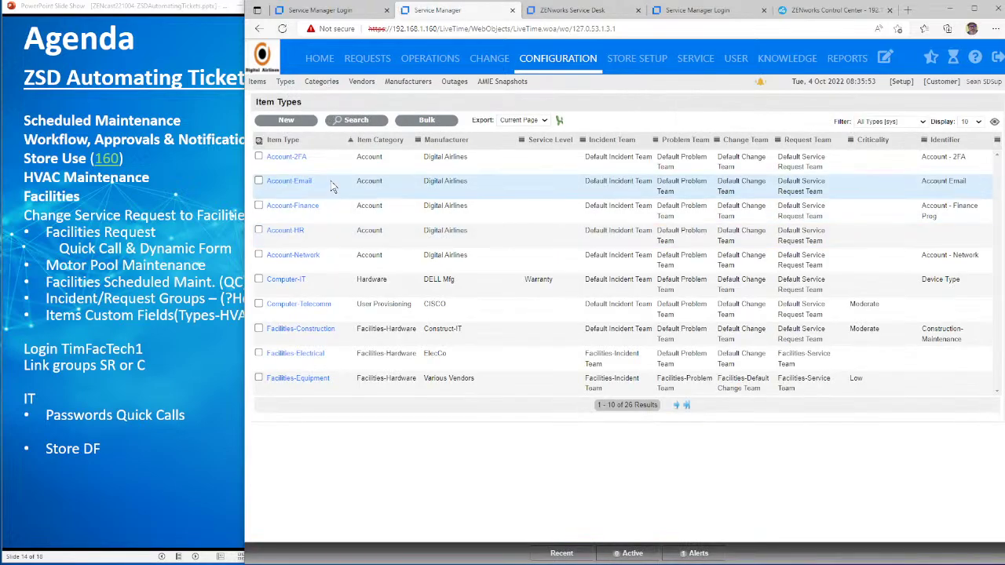
pyautogui.click(266, 120)
pyautogui.click(377, 159)
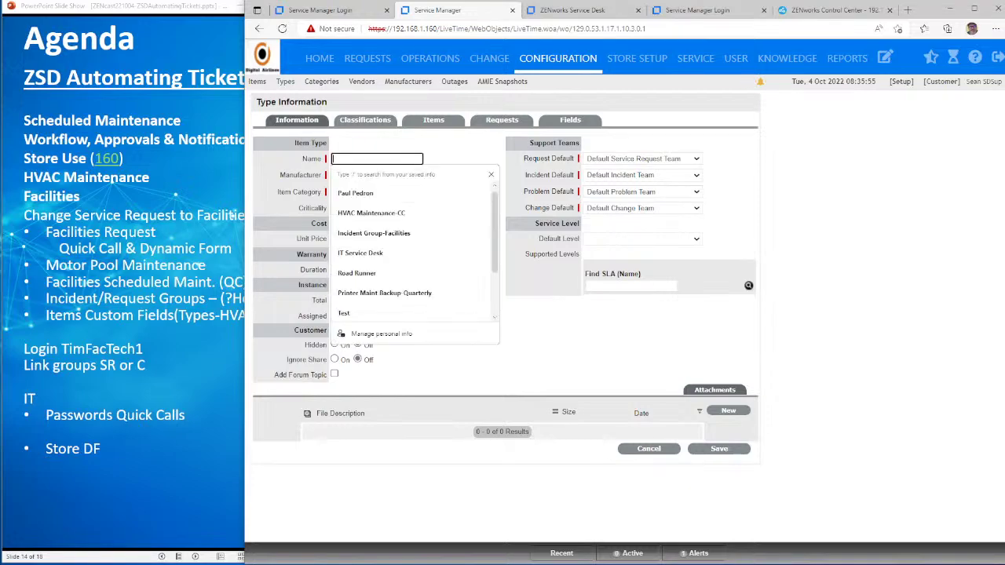
pyautogui.write('Mo')
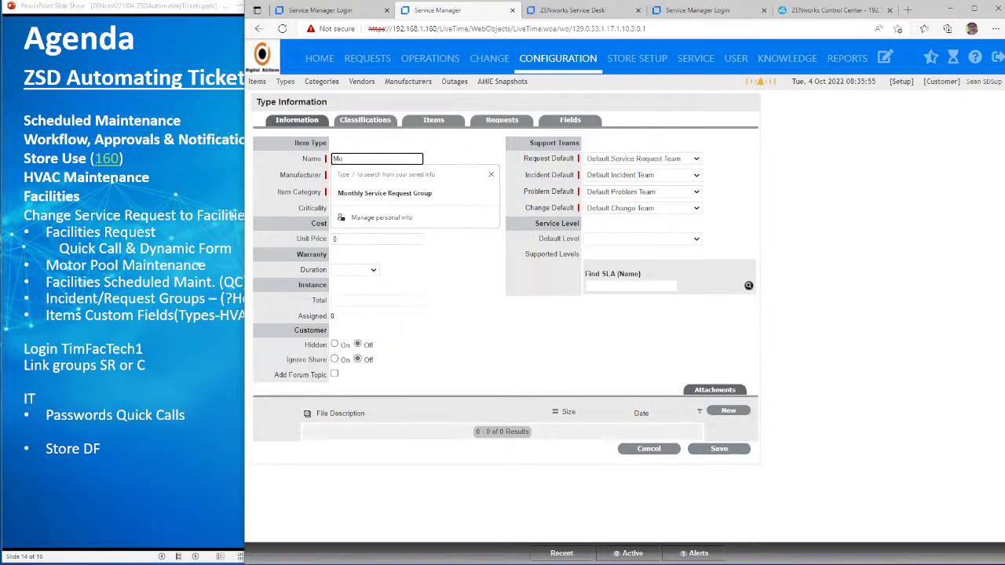
pyautogui.write('tor Vehicle')
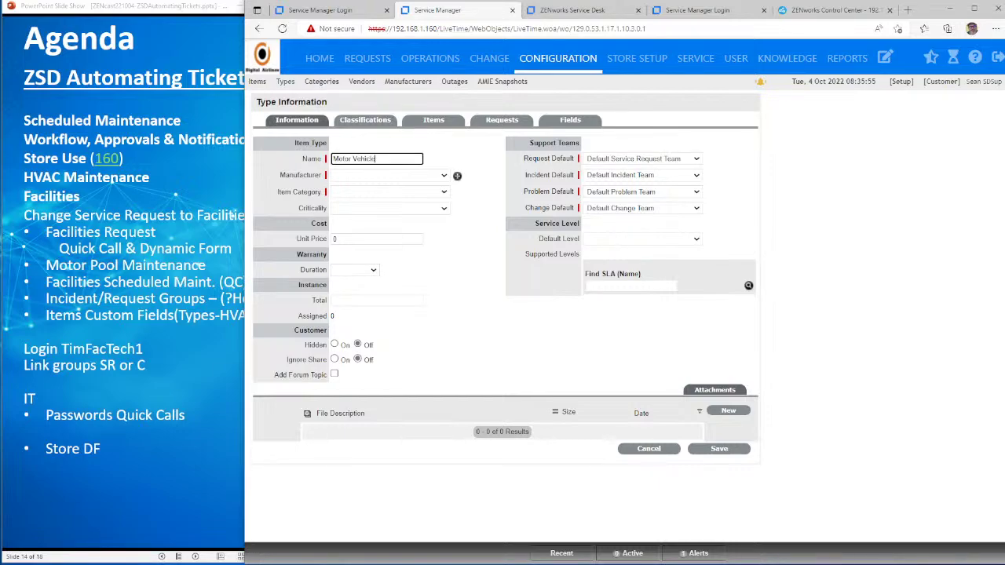
# Step: Set the item type's manufacturer to Various Vendors, its category to Service and its criticality to Moderate
pyautogui.click(387, 176)
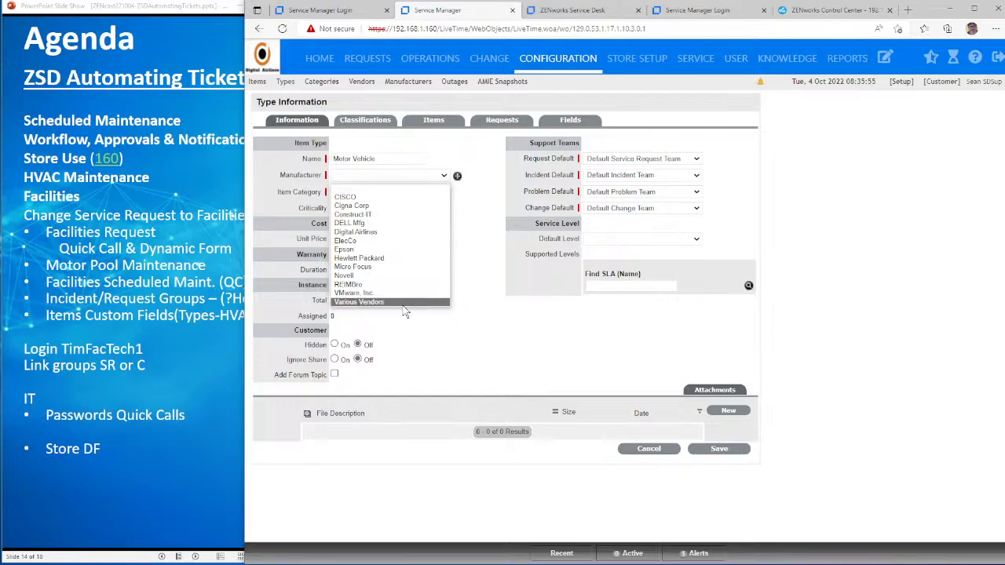
pyautogui.click(391, 301)
pyautogui.click(409, 194)
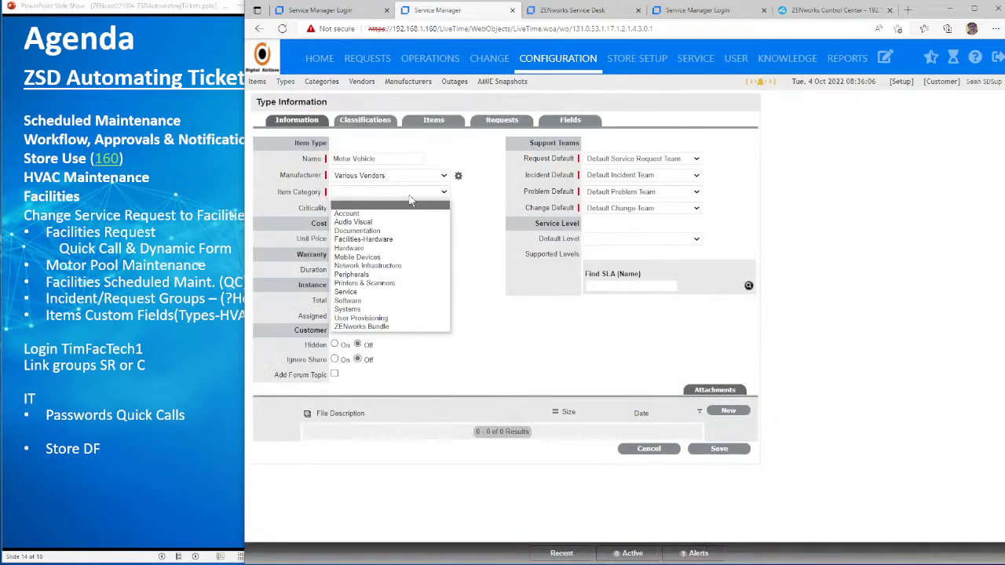
pyautogui.click(421, 292)
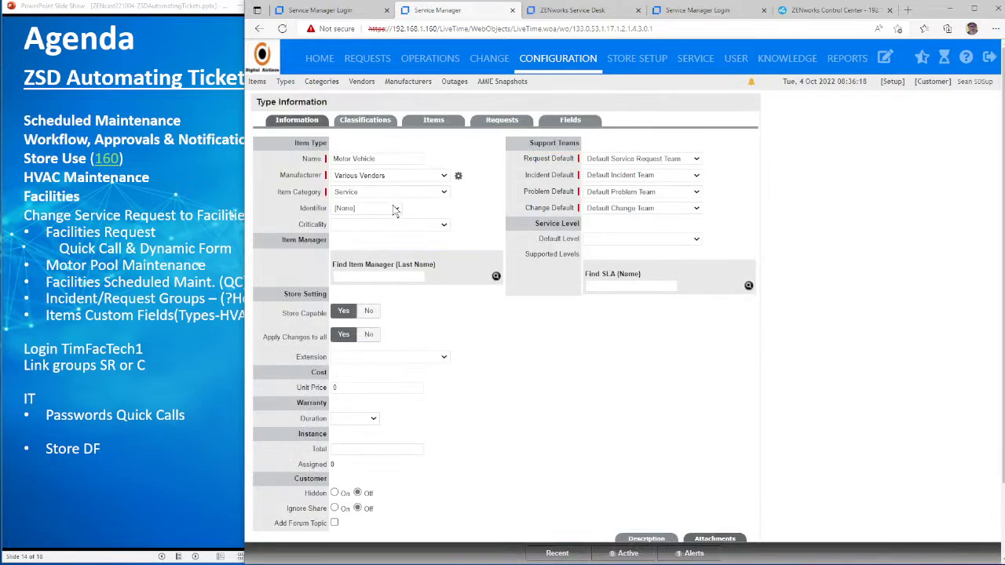
pyautogui.click(397, 209)
pyautogui.click(442, 211)
pyautogui.click(416, 226)
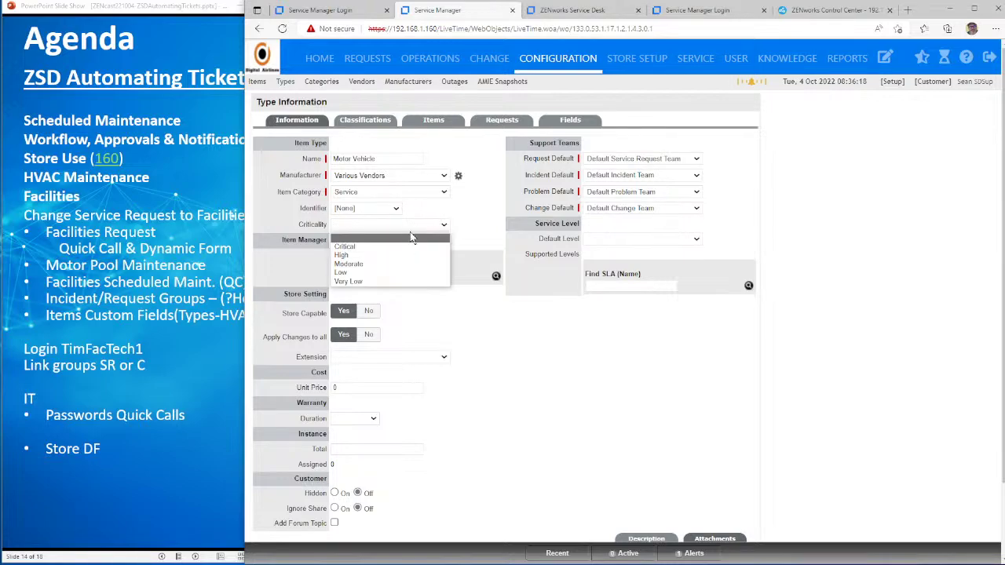
pyautogui.click(407, 264)
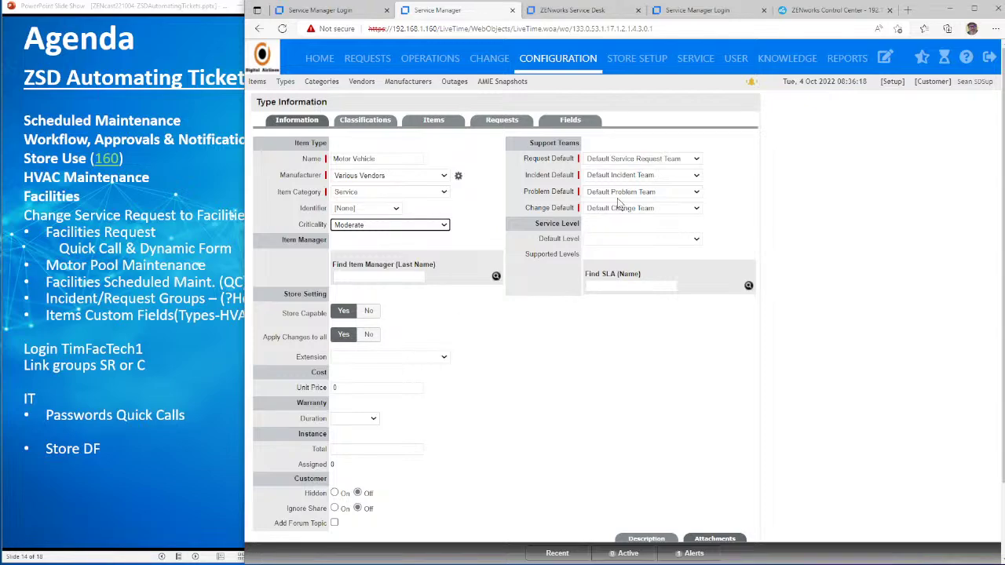
# Step: Assign Facilities-Service, Facilities-Incident, Facilities-Problem and Facilities-Default Change as the item type's default support teams, and save it
pyautogui.click(699, 181)
pyautogui.click(680, 206)
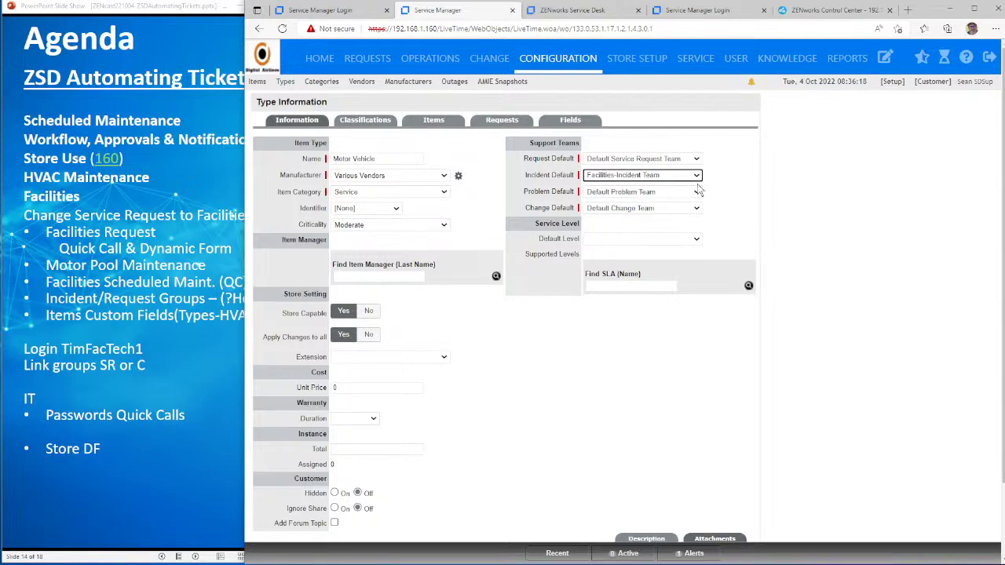
pyautogui.click(697, 192)
pyautogui.click(687, 228)
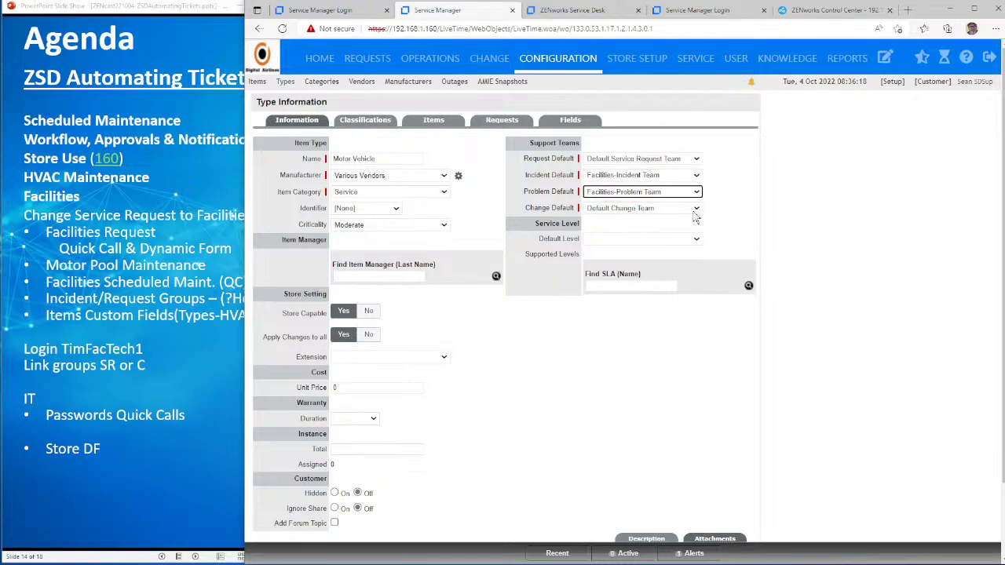
pyautogui.click(695, 211)
pyautogui.click(683, 234)
pyautogui.click(697, 160)
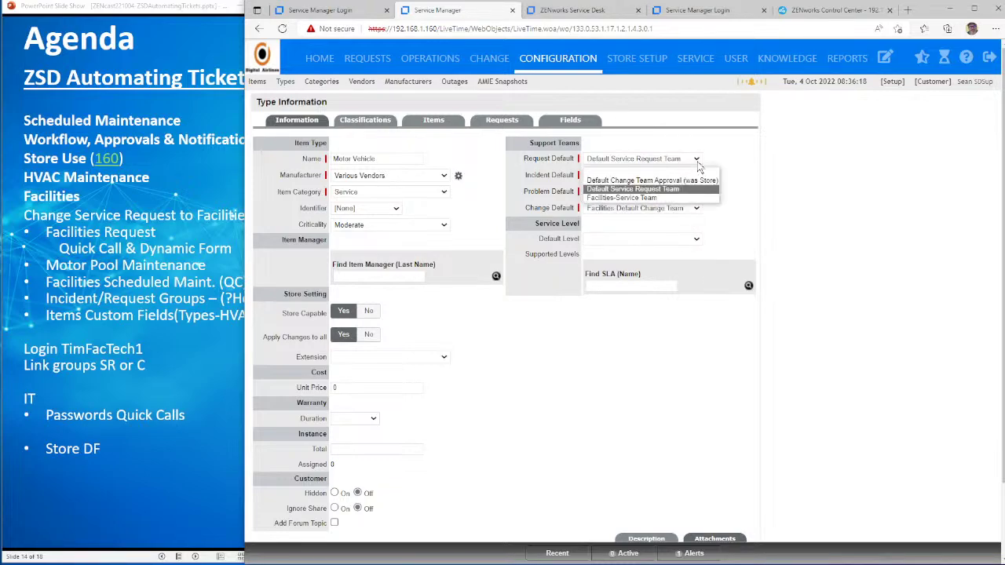
pyautogui.click(678, 197)
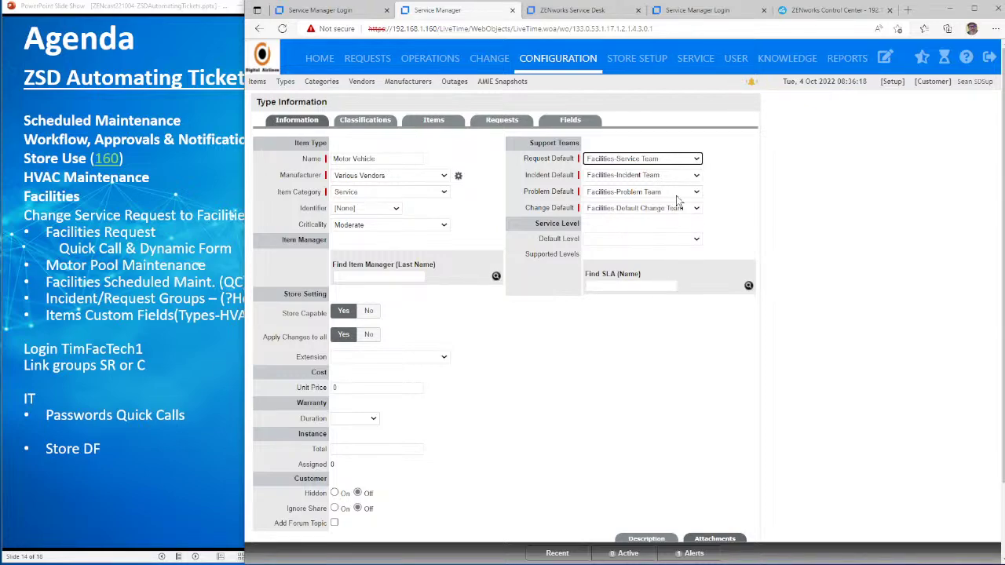
pyautogui.click(695, 162)
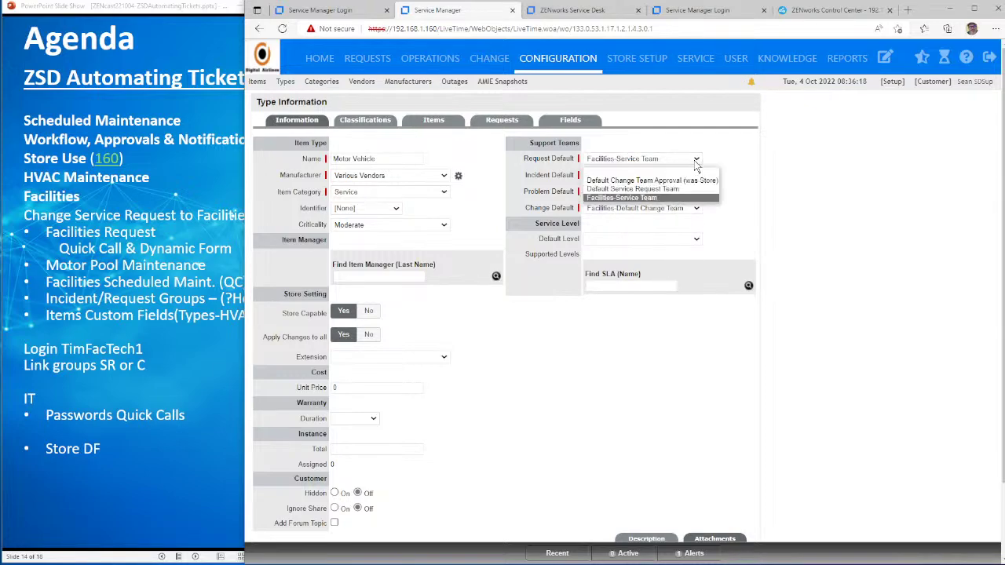
pyautogui.click(744, 159)
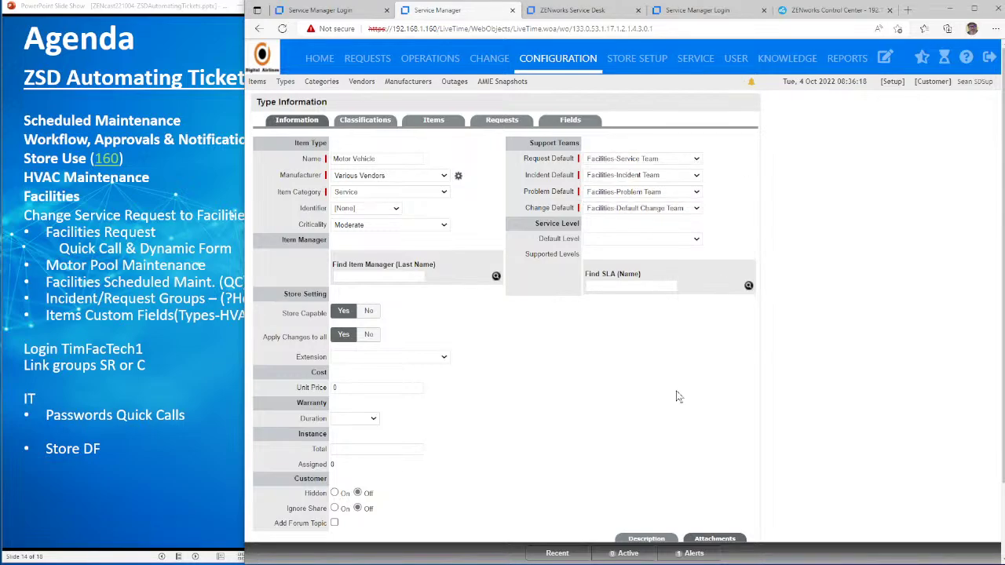
pyautogui.scroll(-2, 665, 404)
pyautogui.click(719, 510)
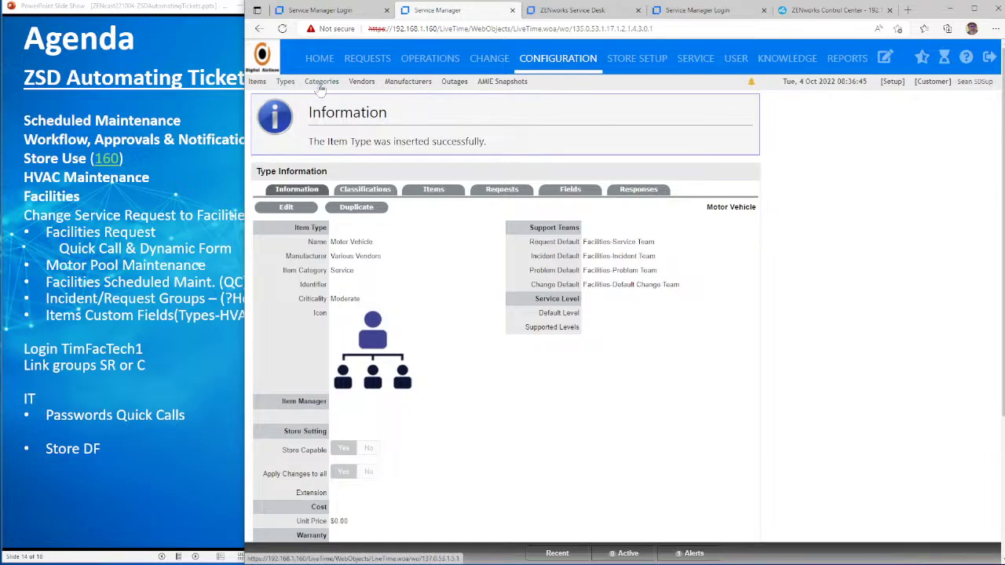
# Step: Start a new configuration item and enter Vehicle _ ABC123 as its number
pyautogui.click(258, 82)
pyautogui.click(291, 122)
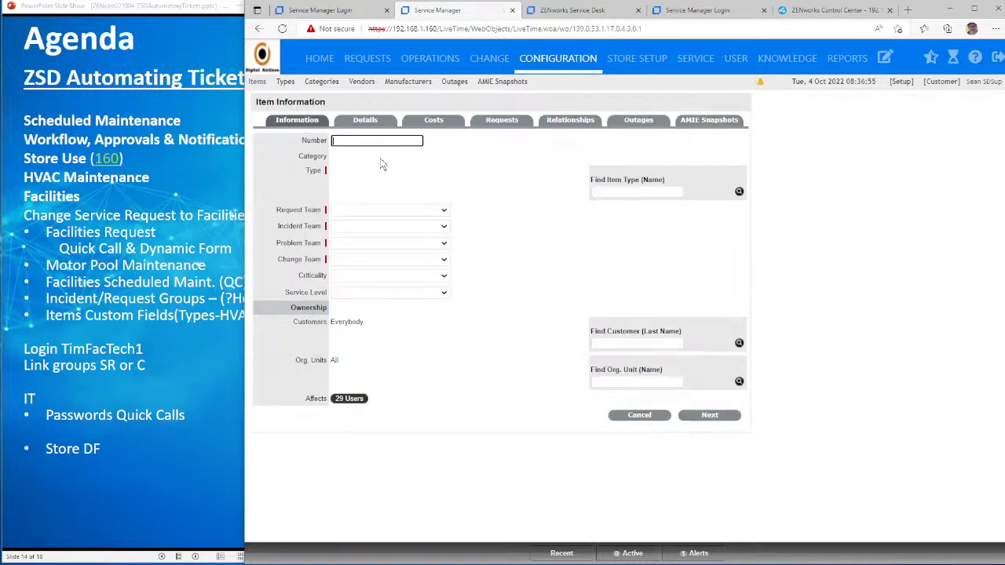
pyautogui.click(389, 140)
pyautogui.write('Vehicle')
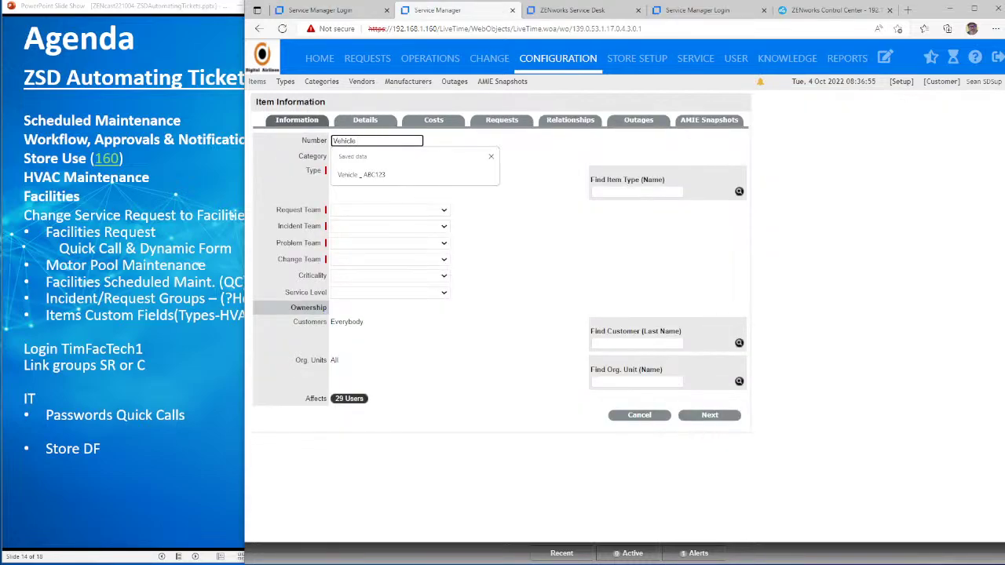
pyautogui.press('Down')
pyautogui.press('Return')
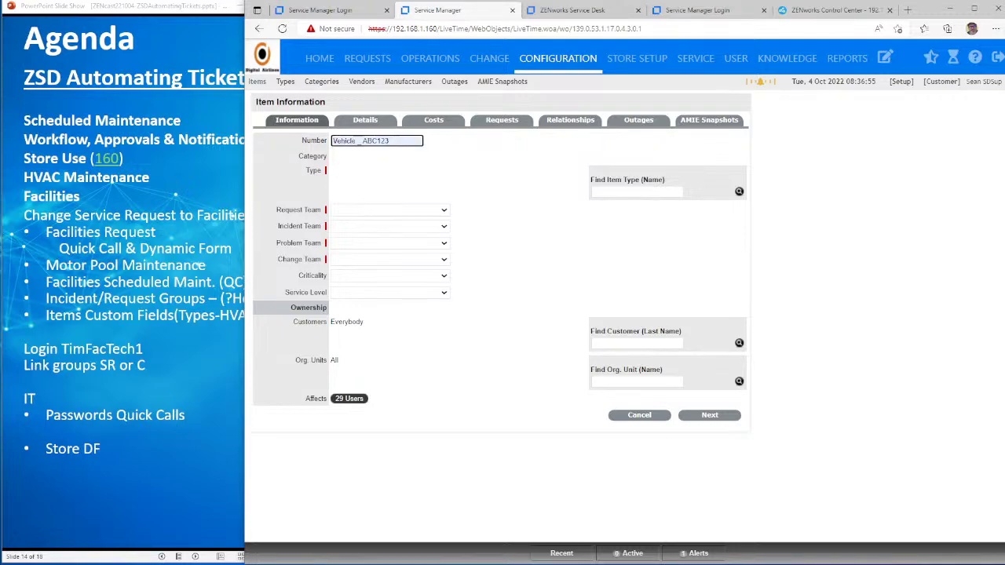
# Step: Assign the item's request, incident, problem and change teams to Facilities-Service, Facilities-Incident, Facilities-Problem and Facilities-Default Change
pyautogui.click(445, 212)
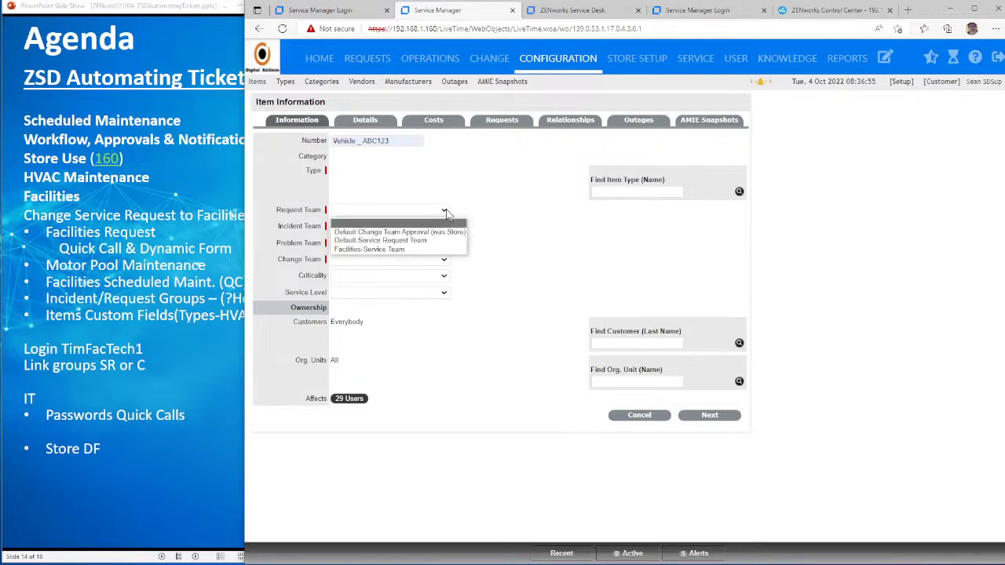
pyautogui.click(448, 249)
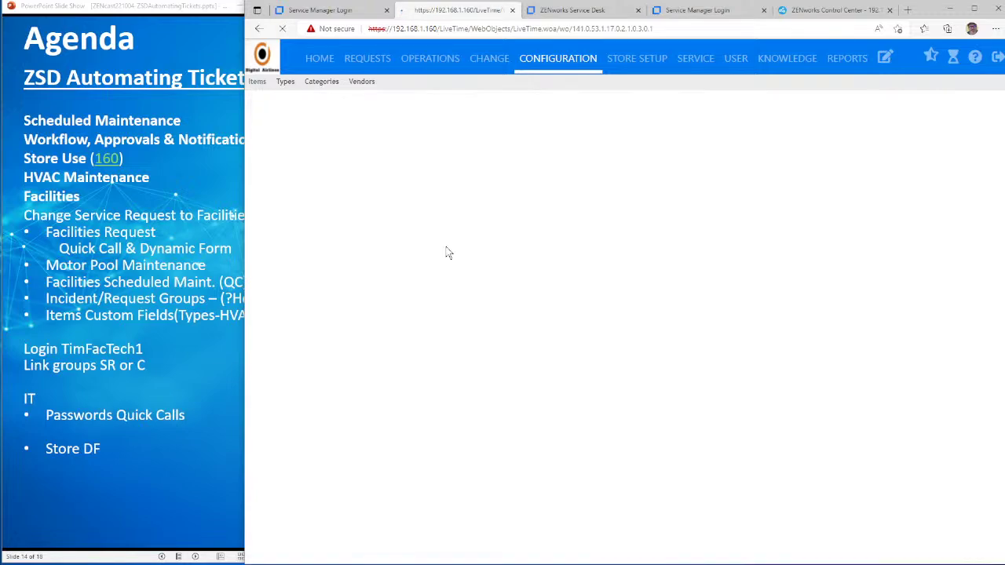
pyautogui.click(444, 226)
pyautogui.click(442, 256)
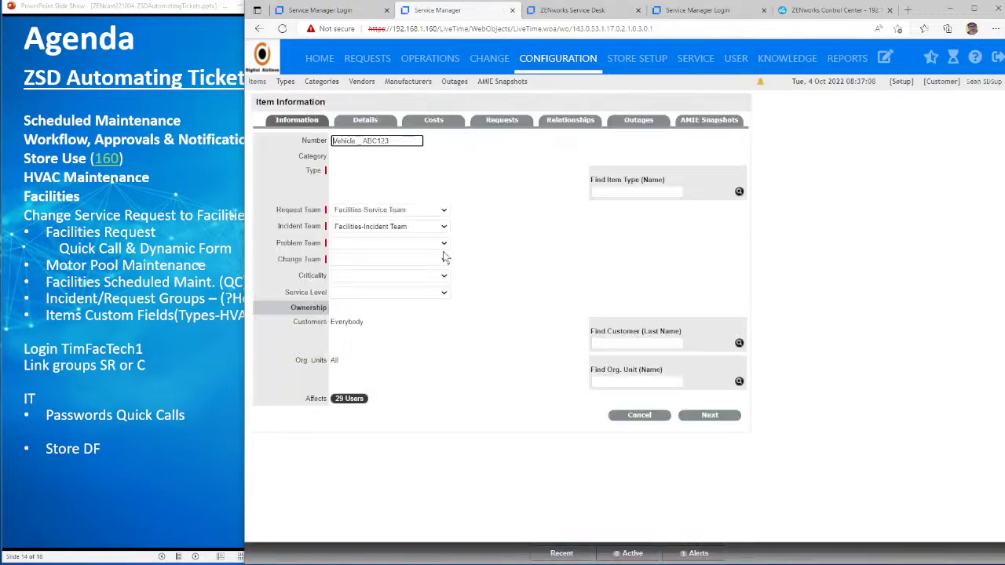
pyautogui.click(445, 244)
pyautogui.click(440, 273)
pyautogui.click(444, 260)
pyautogui.click(431, 290)
# Step: Set the vehicle item's criticality to Moderate and leave its service level blank
pyautogui.click(442, 275)
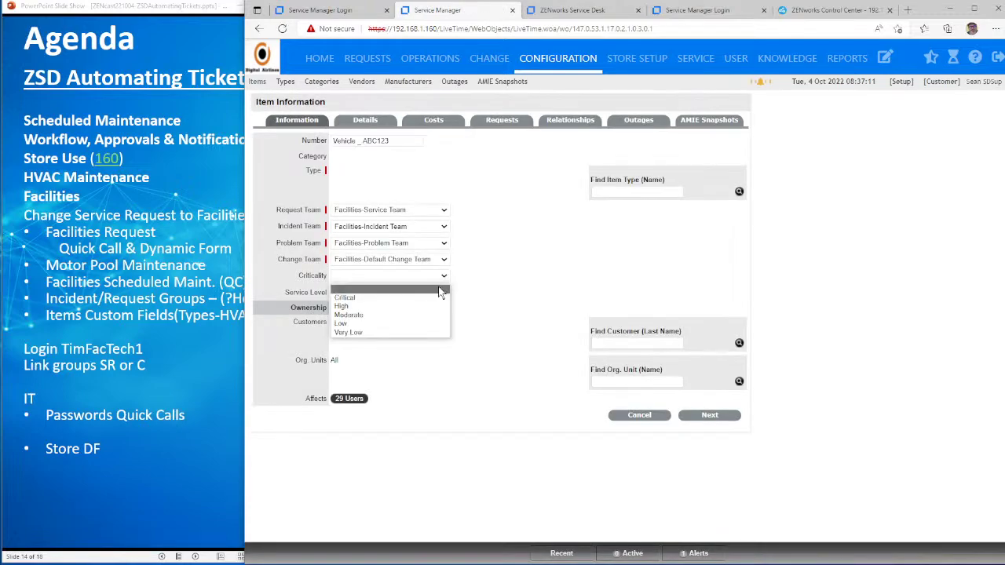
pyautogui.click(436, 316)
pyautogui.click(444, 292)
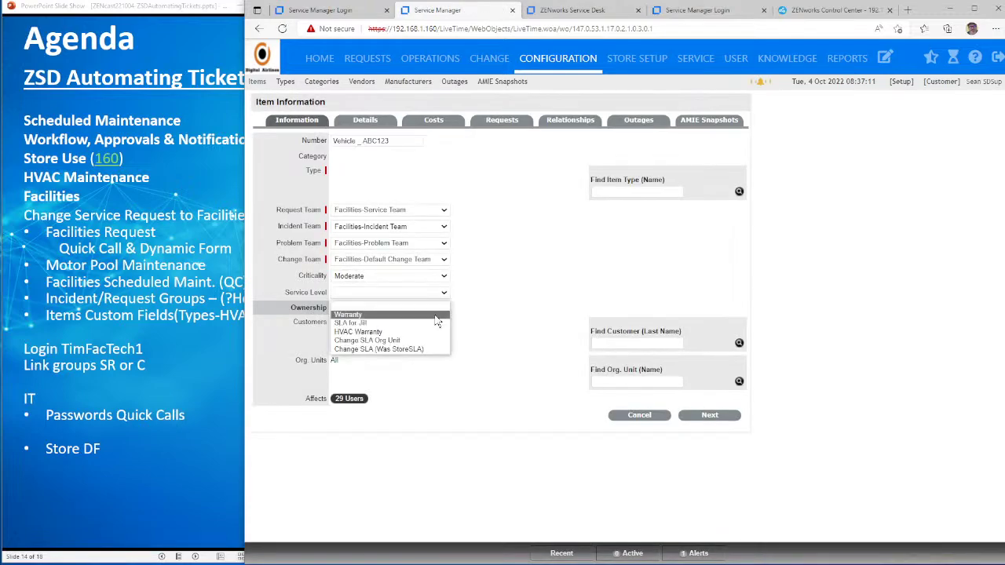
pyautogui.click(436, 307)
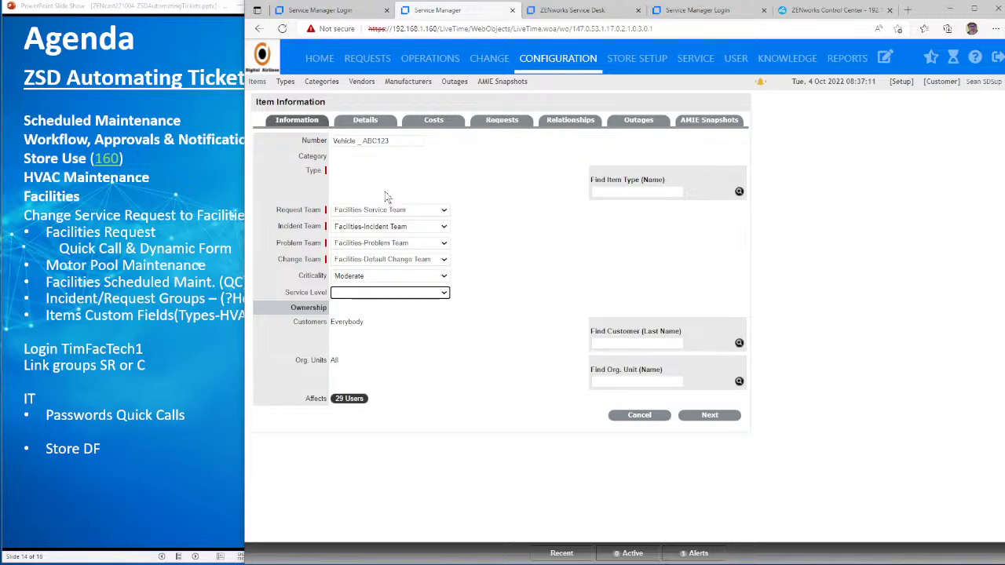
# Step: Find the Motor Vehicle item type and assign it to the new vehicle item
pyautogui.click(739, 193)
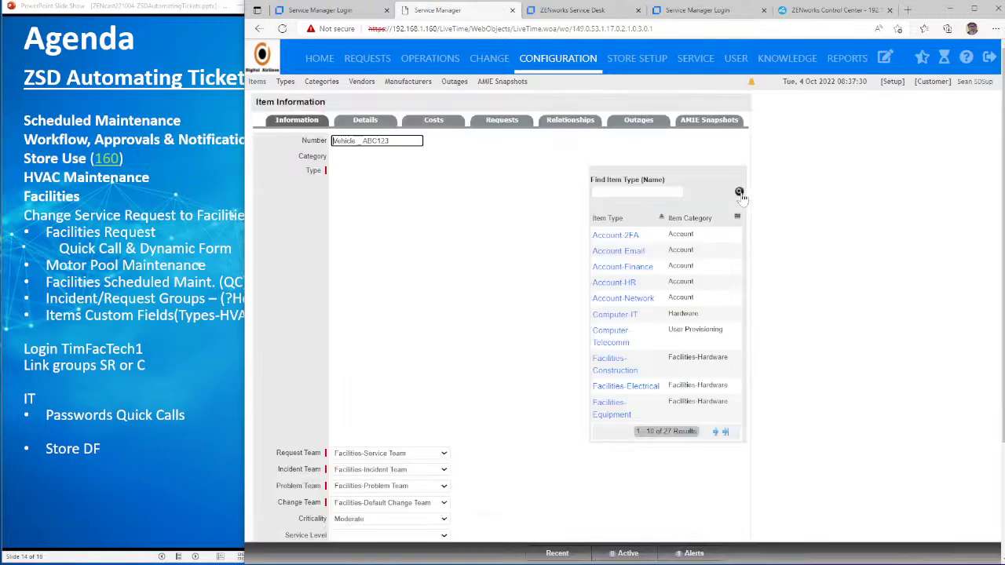
pyautogui.scroll(-2, 723, 314)
pyautogui.scroll(2, 710, 416)
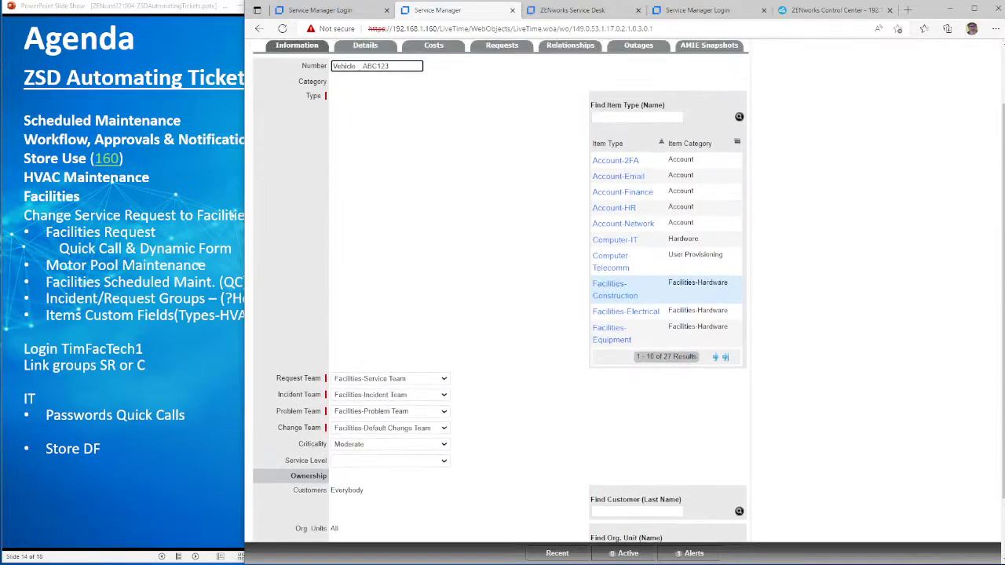
pyautogui.click(715, 431)
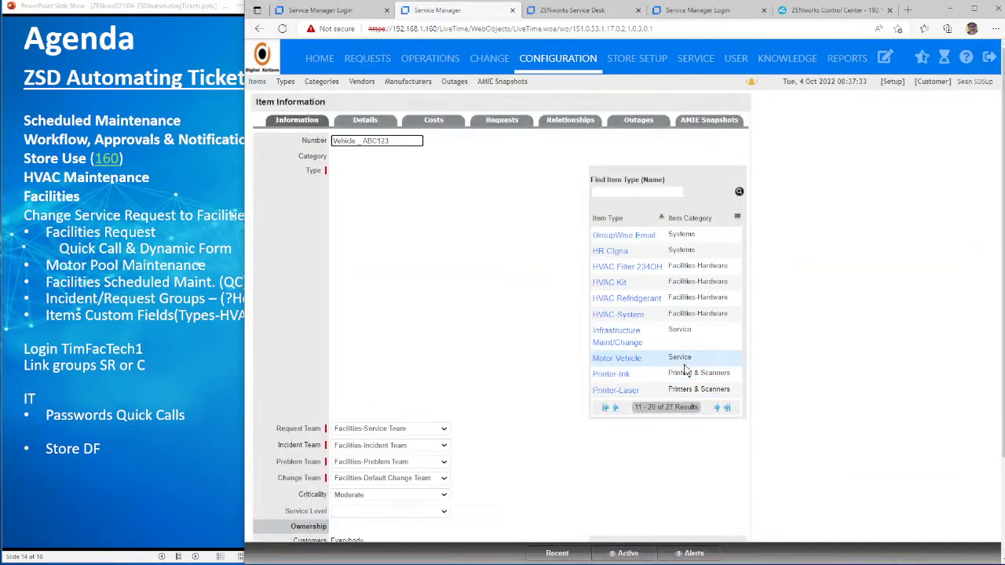
pyautogui.click(617, 358)
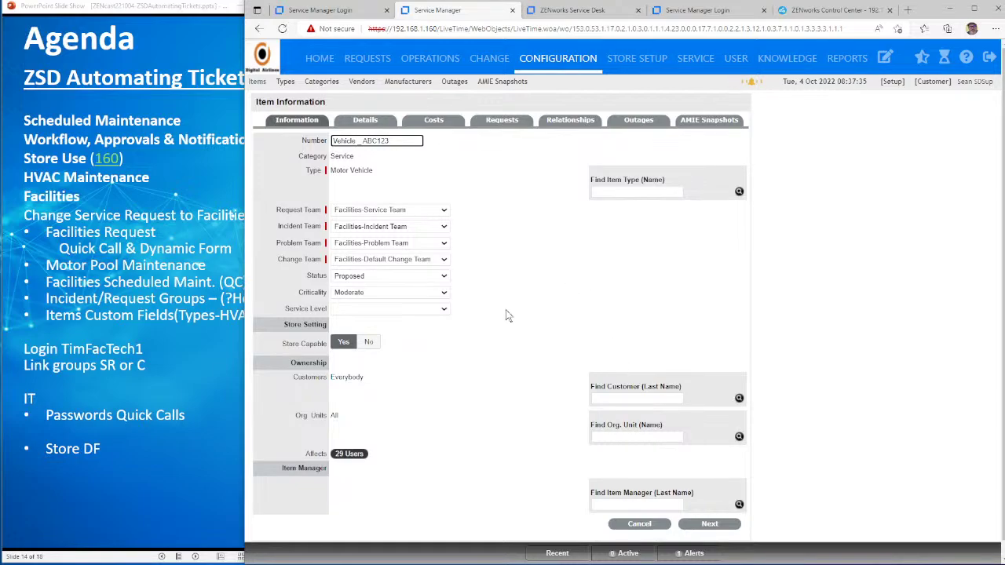
# Step: Accept the default ownership and details for the vehicle item and save it
pyautogui.scroll(-1, 505, 309)
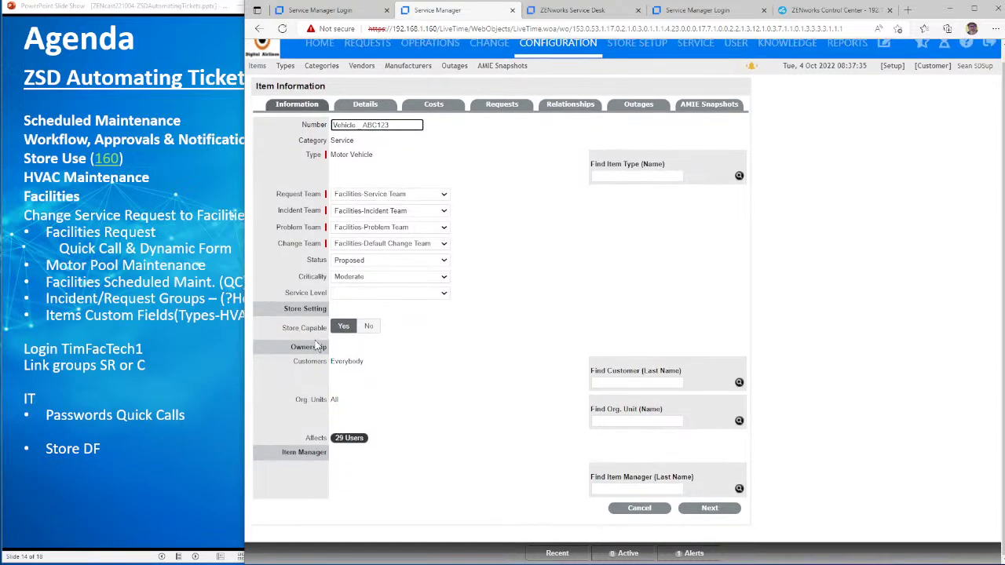
pyautogui.moveTo(317, 361); pyautogui.dragTo(440, 362)
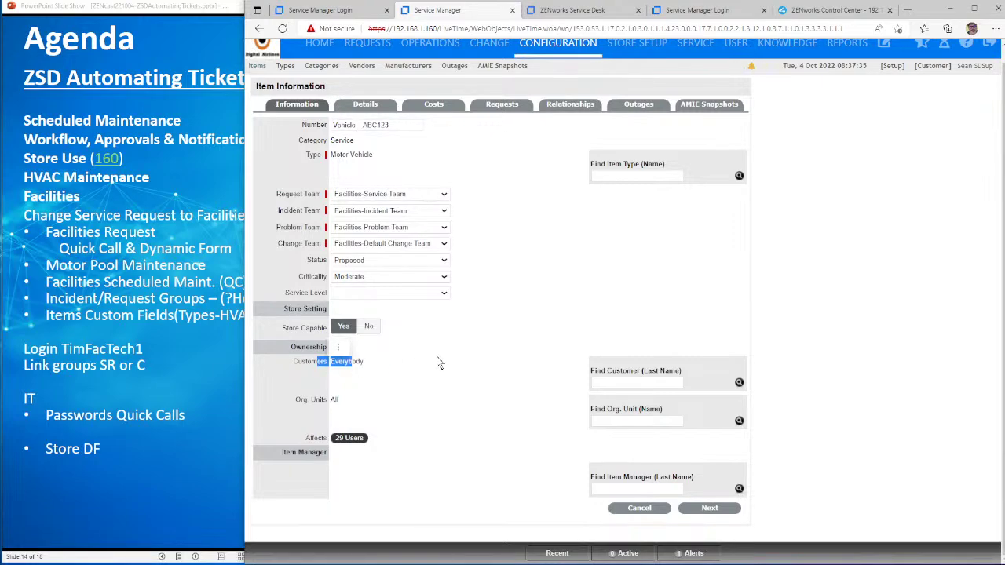
pyautogui.click(442, 294)
pyautogui.click(700, 510)
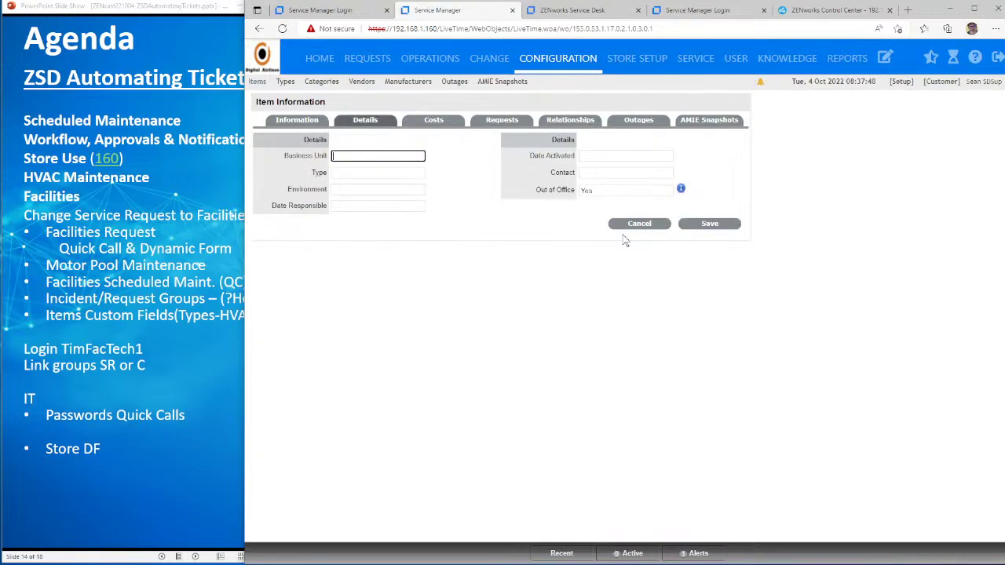
pyautogui.click(709, 226)
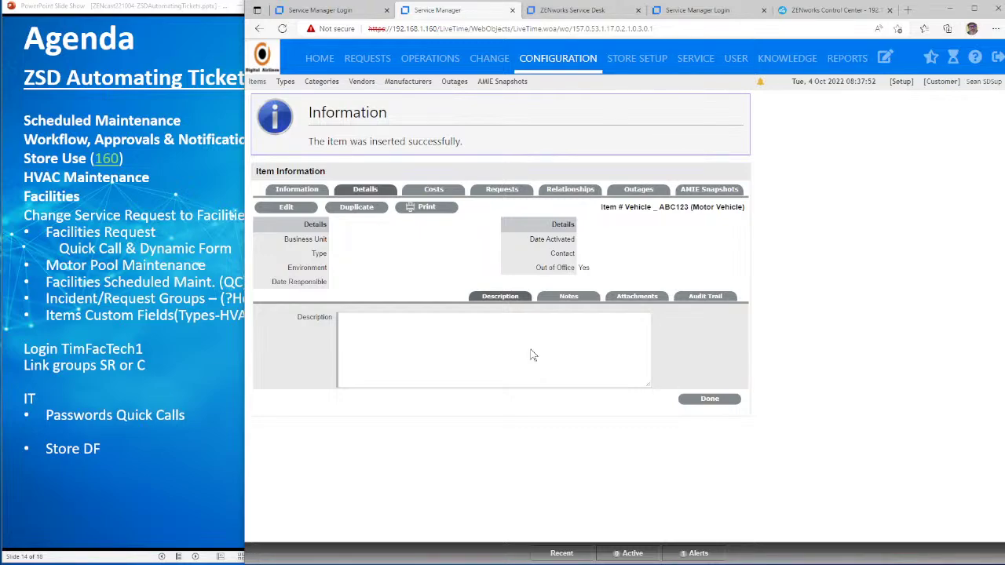
# Step: Add the description Vehicle ABC123 to the item, save it and return to the item list
pyautogui.click(287, 207)
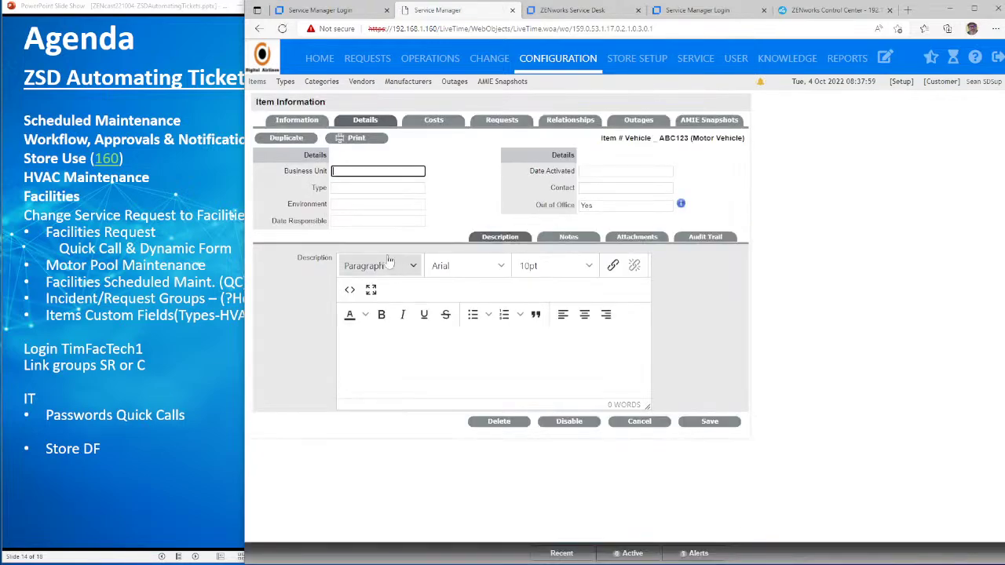
pyautogui.click(398, 359)
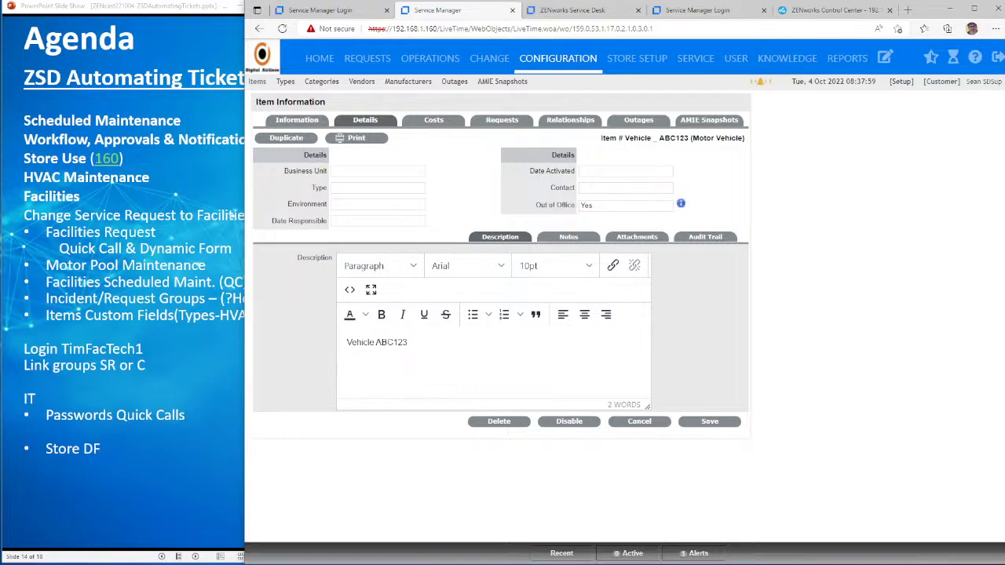
pyautogui.click(727, 423)
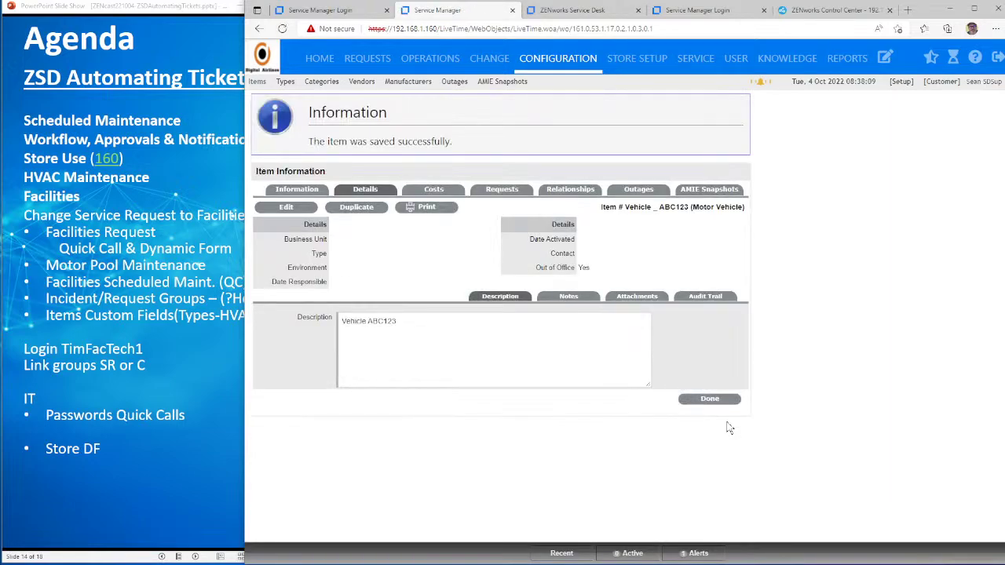
pyautogui.click(286, 206)
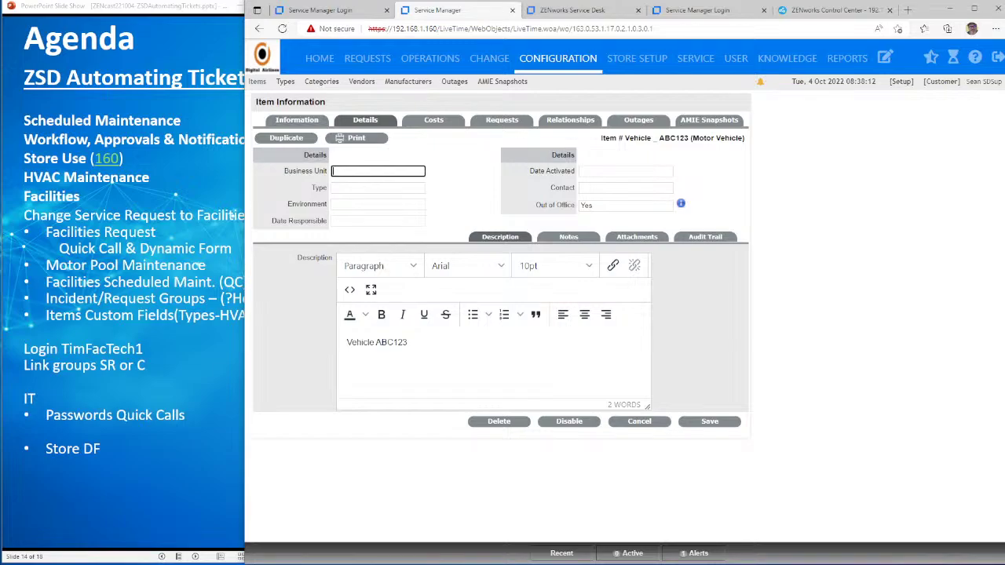
pyautogui.click(665, 424)
pyautogui.click(701, 425)
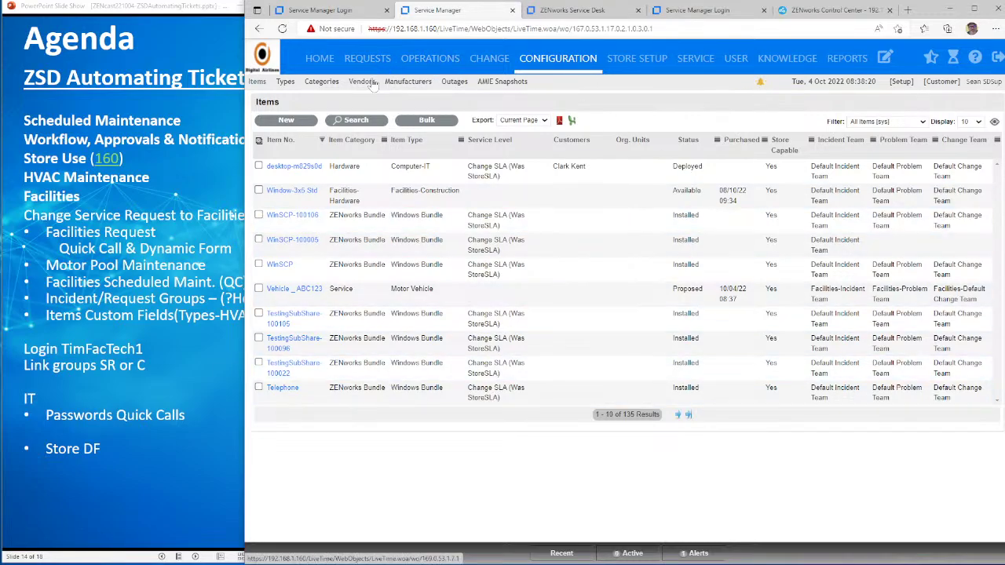
# Step: Start a new quick call request using the Facilities Motor Pool Request template
pyautogui.click(885, 58)
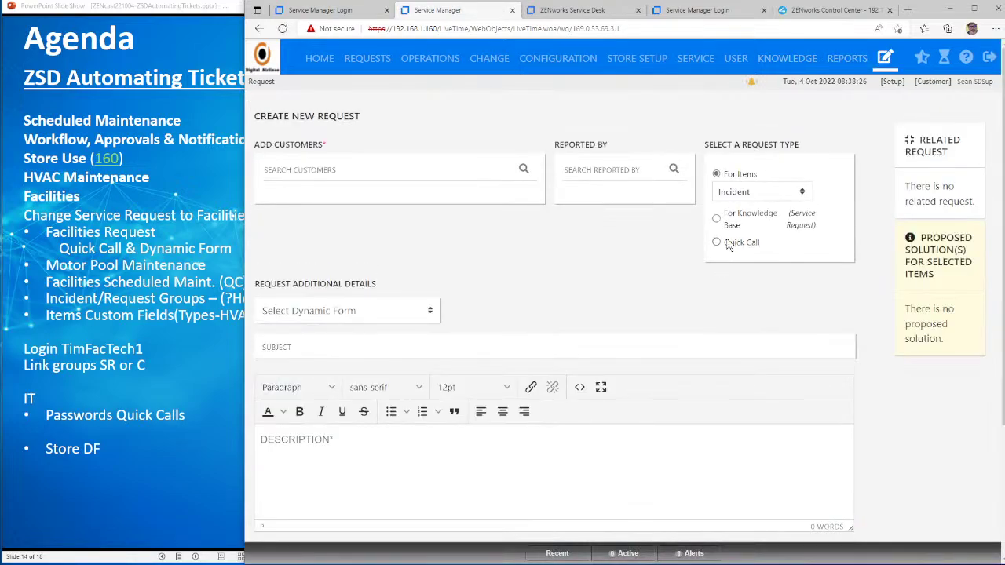
pyautogui.click(727, 244)
pyautogui.scroll(-1, 502, 377)
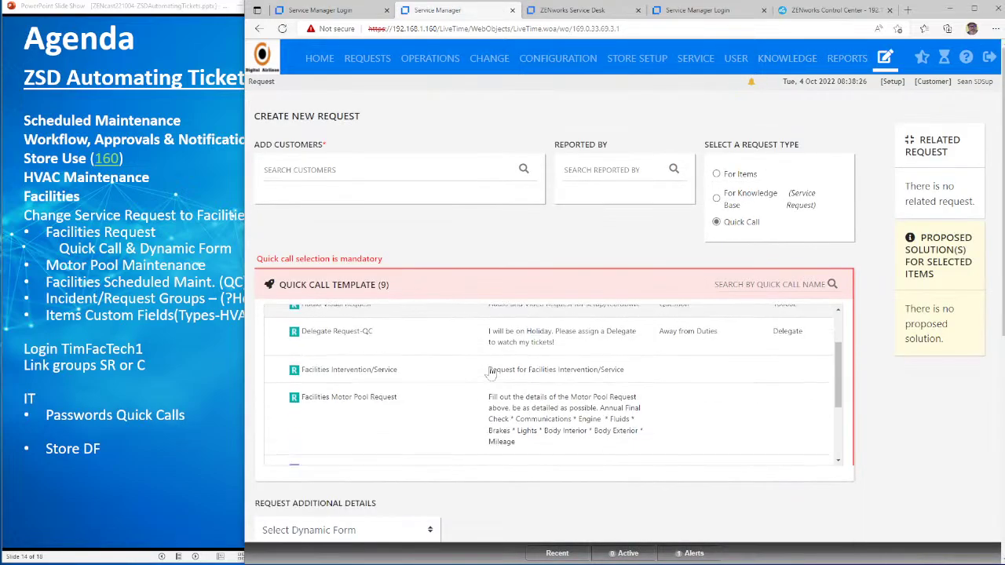
pyautogui.click(350, 398)
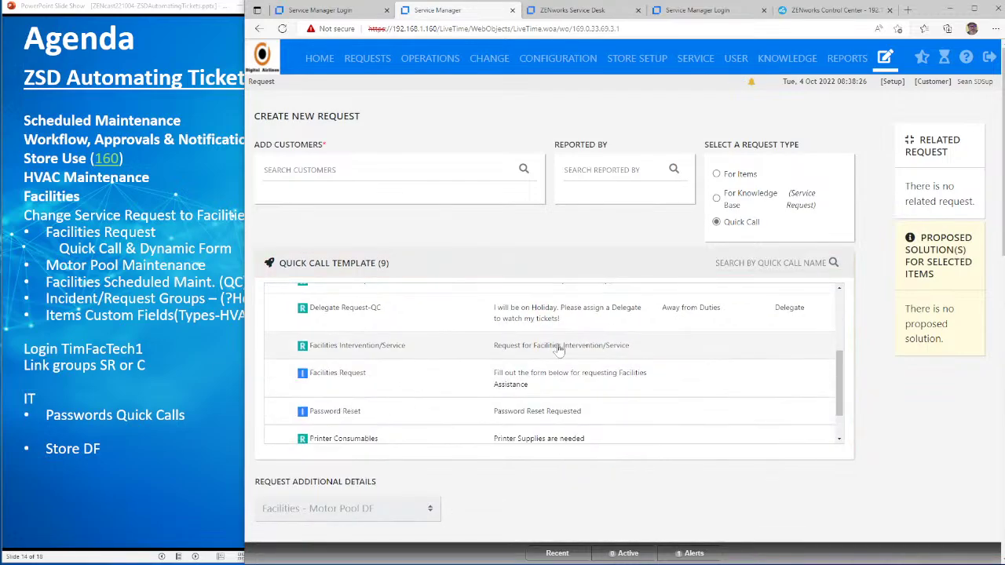
# Step: Search for the support user by first name and add them as the request's customer
pyautogui.scroll(-1, 559, 351)
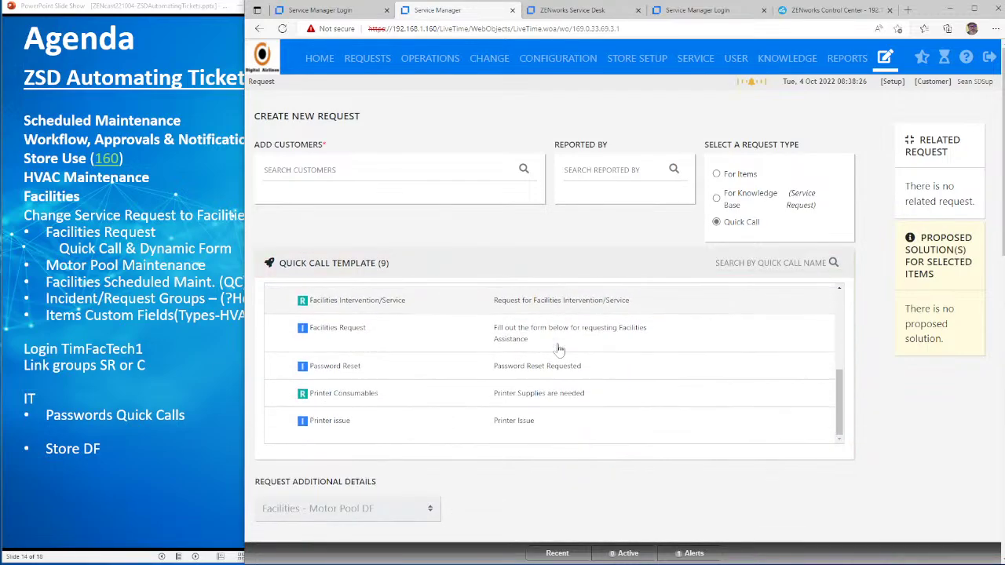
pyautogui.scroll(-2, 560, 478)
pyautogui.scroll(2, 670, 455)
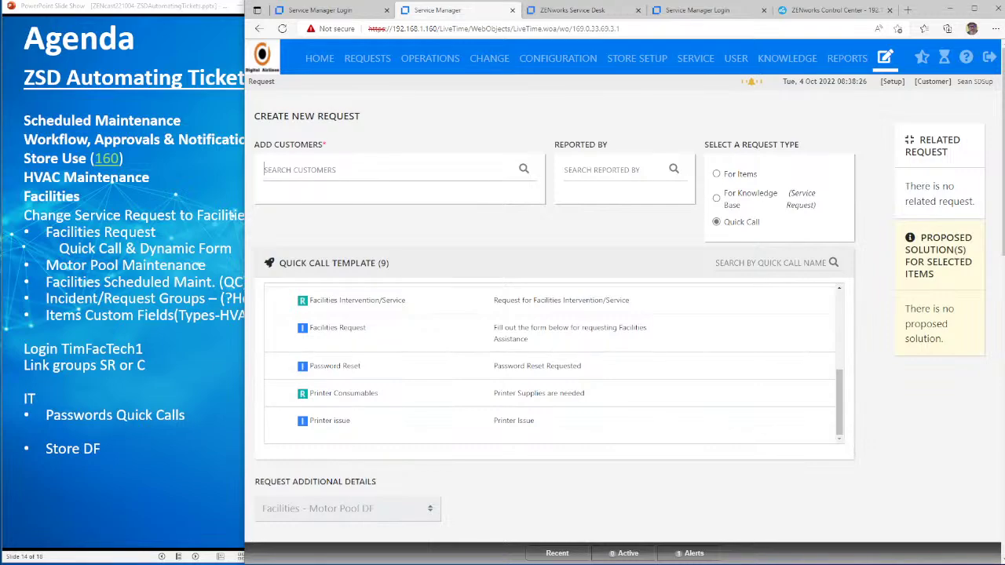
pyautogui.write('sean')
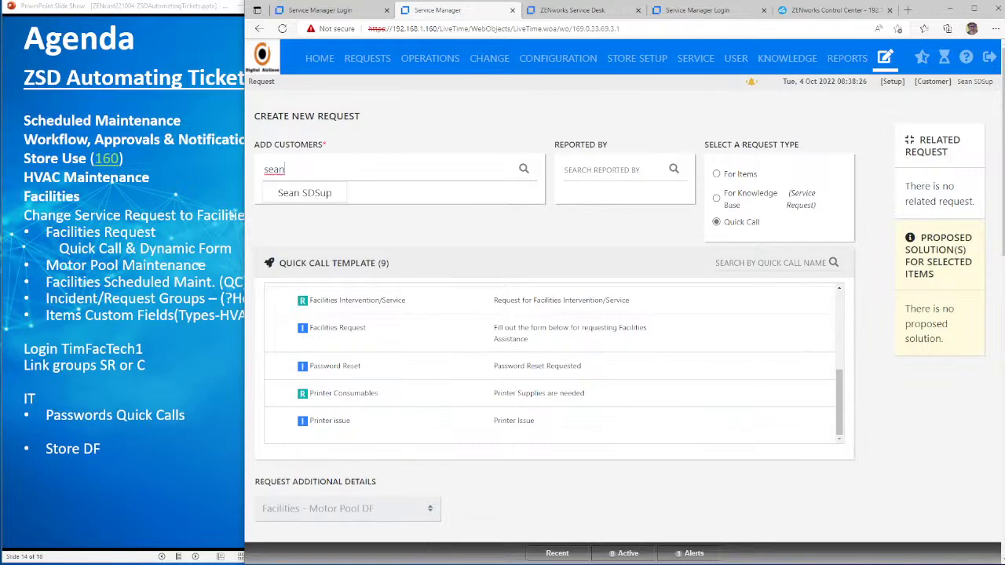
pyautogui.click(305, 193)
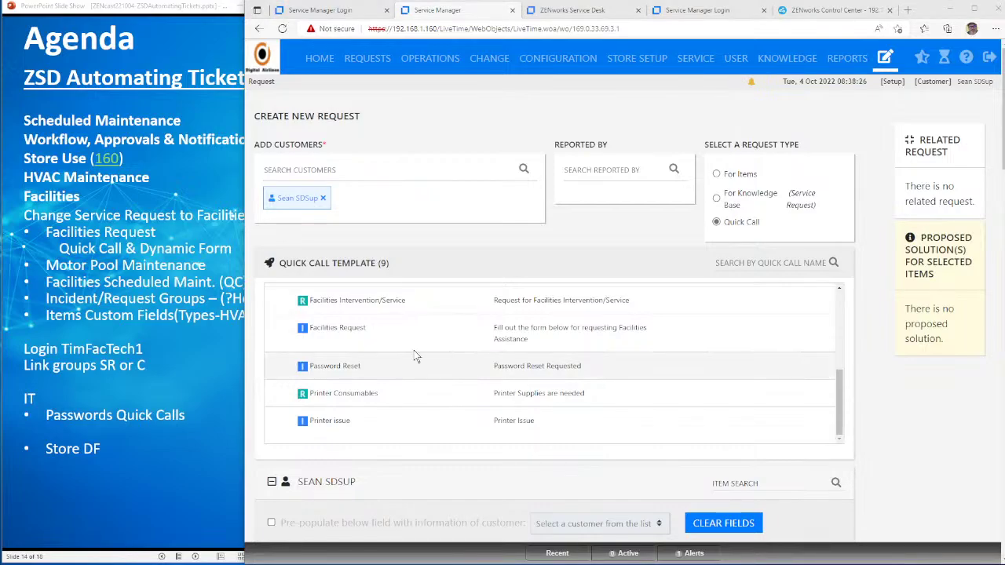
# Step: Filter the request's selectable items by the Service category and the Motor Vehicle item type
pyautogui.scroll(-3, 557, 383)
pyautogui.scroll(-2, 557, 383)
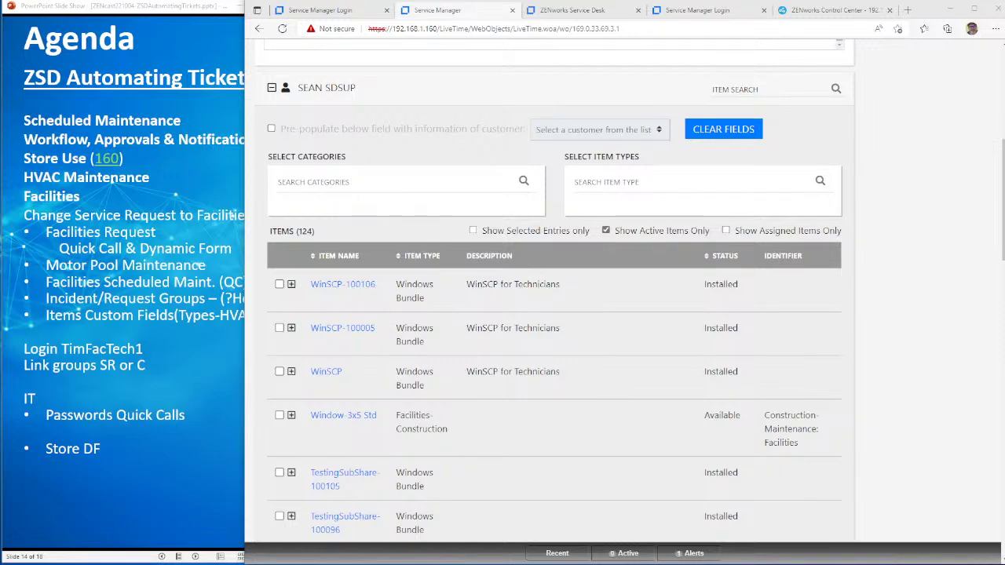
pyautogui.click(345, 182)
pyautogui.write('v')
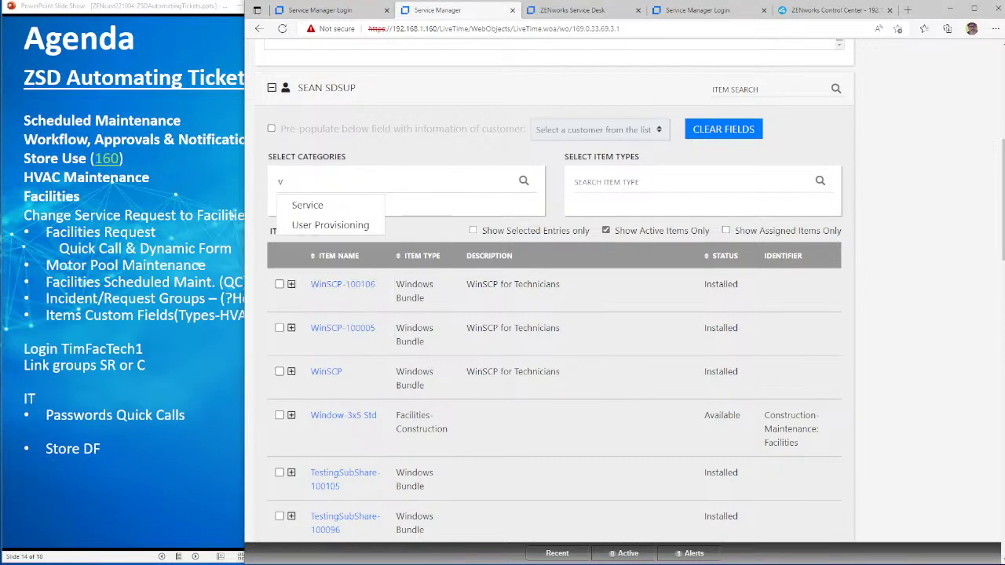
pyautogui.press('BackSpace')
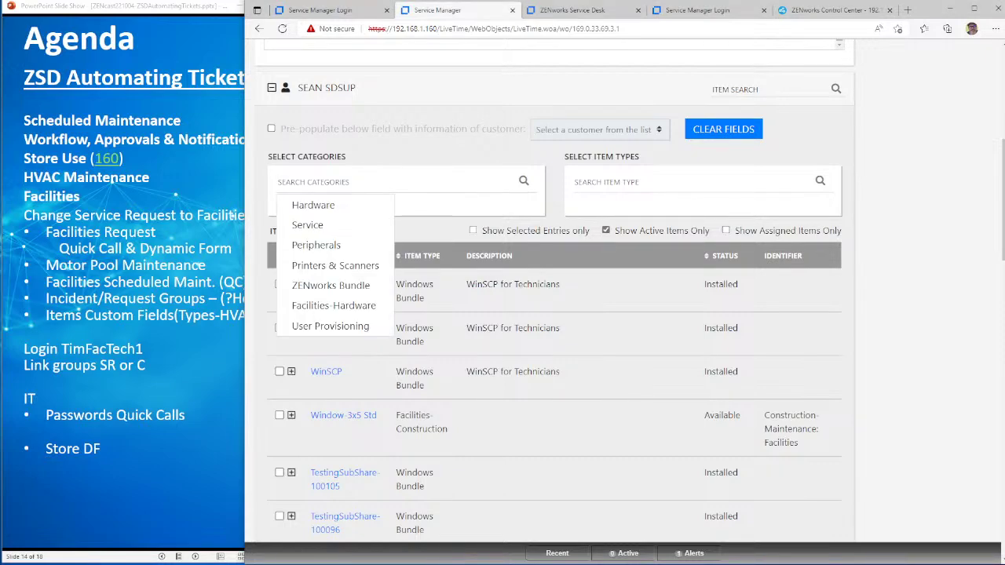
pyautogui.click(308, 225)
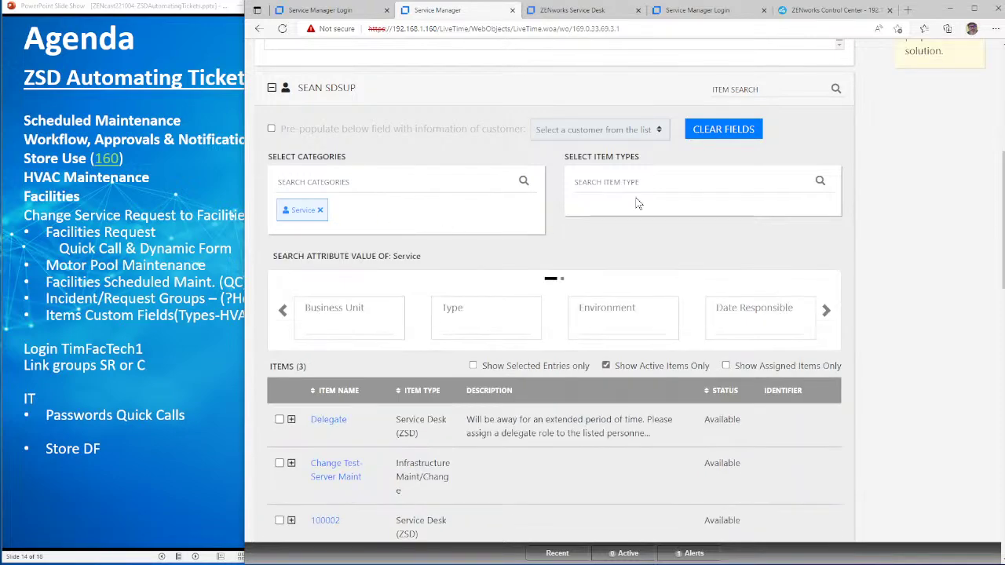
pyautogui.click(614, 243)
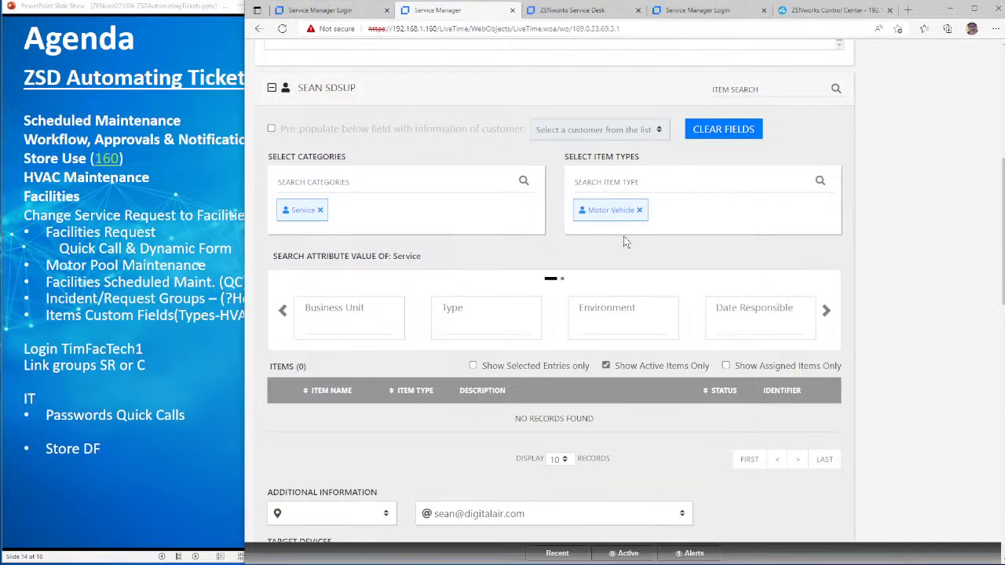
# Step: Search the configuration items for category Service and item type vehicle
pyautogui.scroll(5, 623, 236)
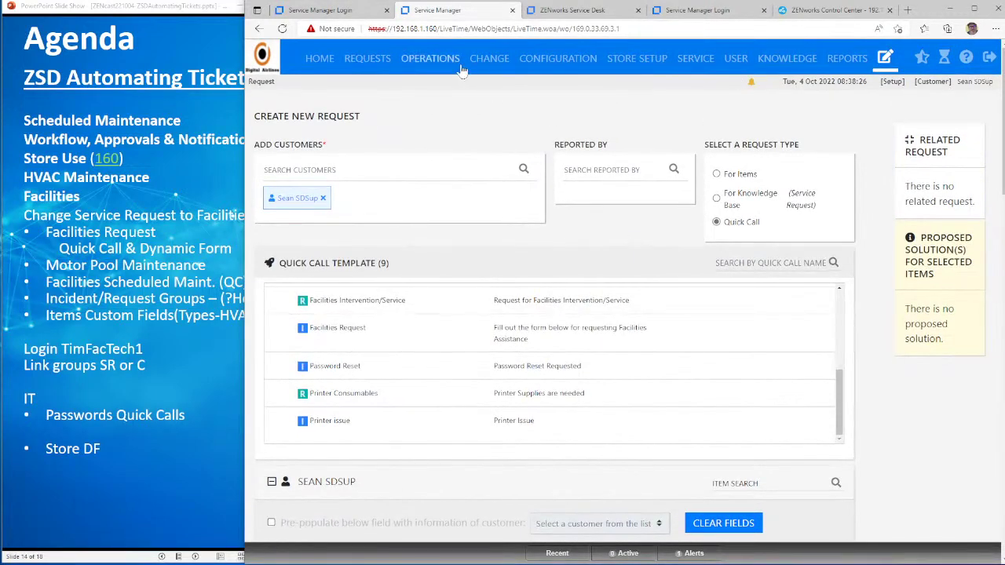
pyautogui.click(551, 65)
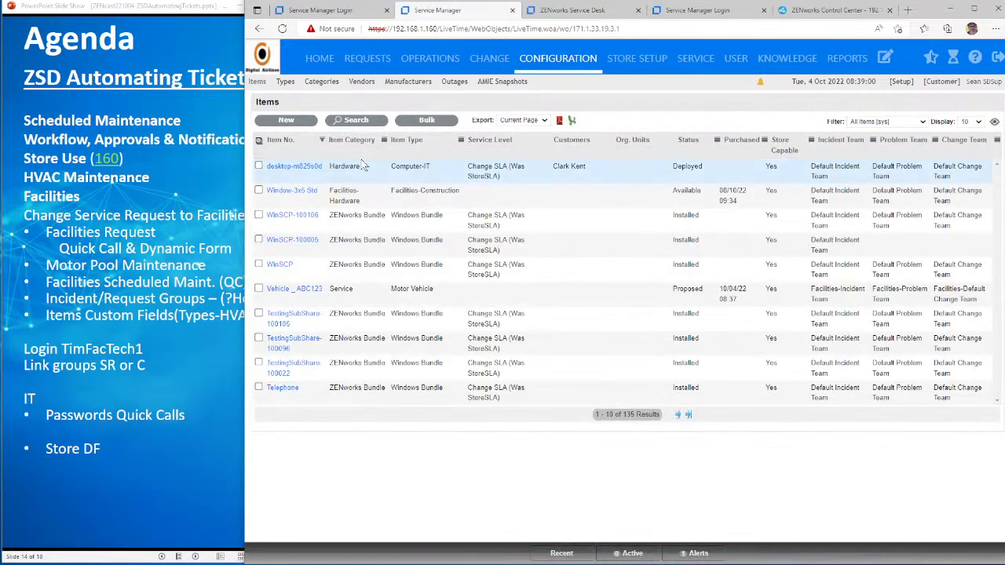
pyautogui.click(336, 126)
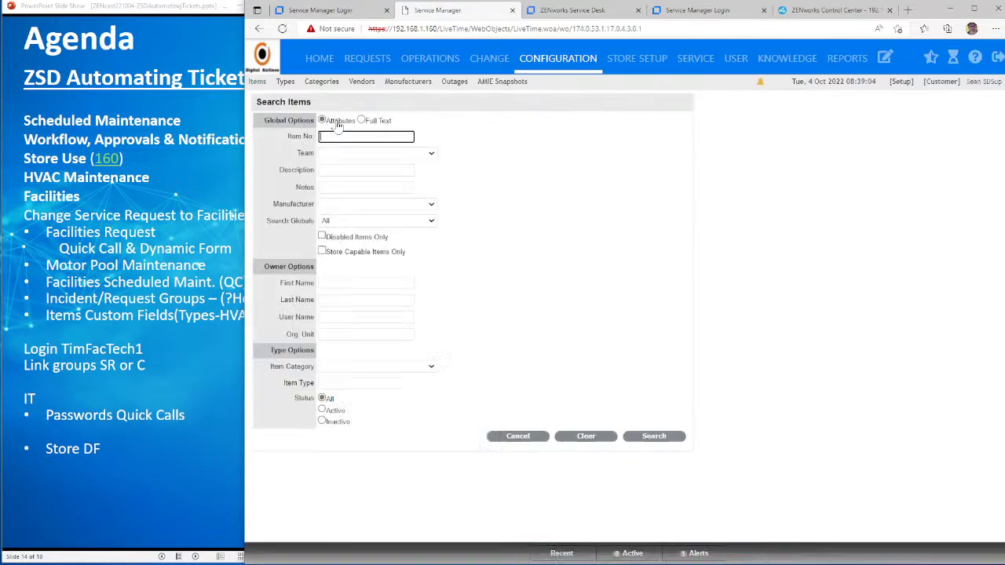
pyautogui.click(429, 366)
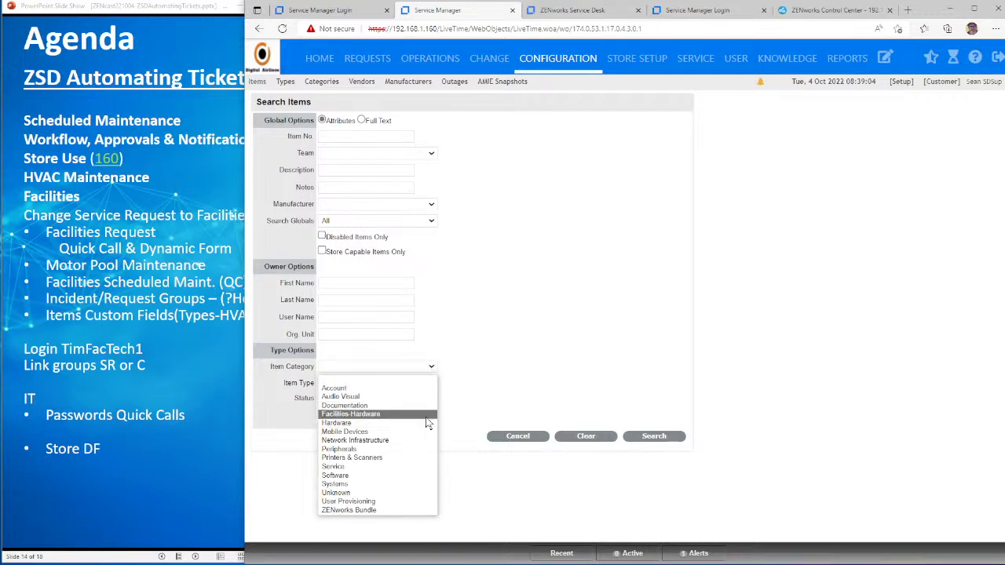
pyautogui.click(424, 471)
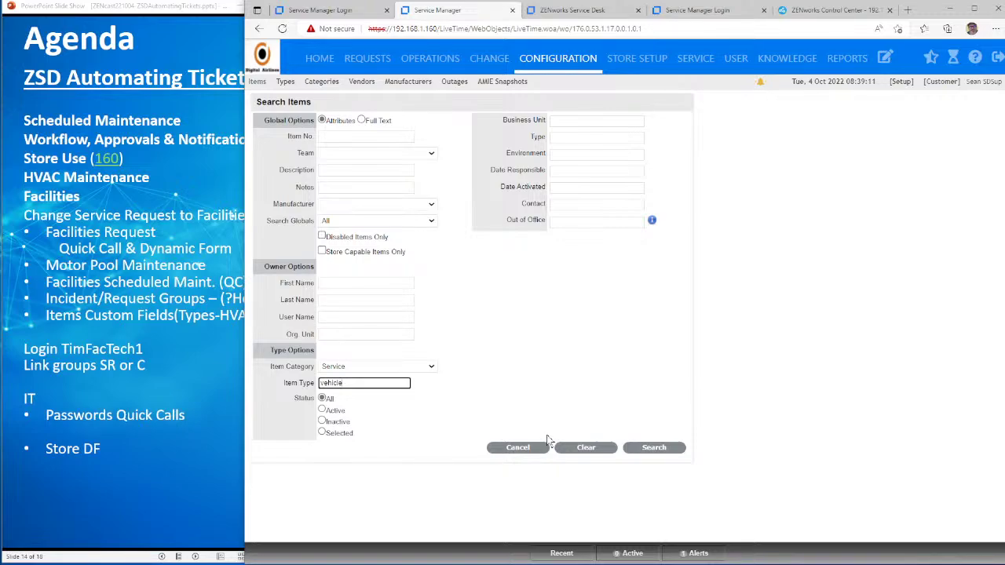
pyautogui.click(645, 452)
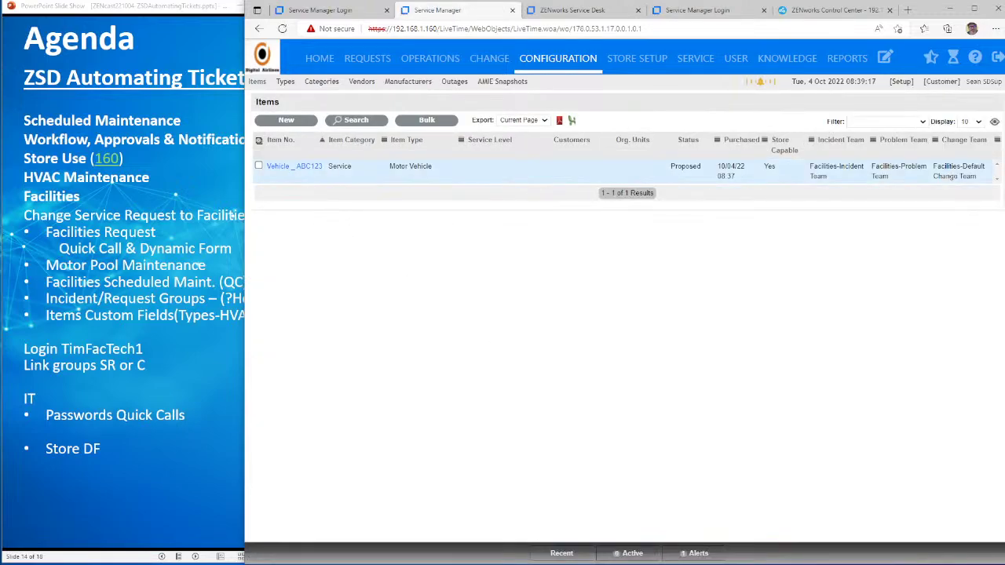
# Step: Set the status of item Vehicle _ ABC123 to Available and save it
pyautogui.click(295, 167)
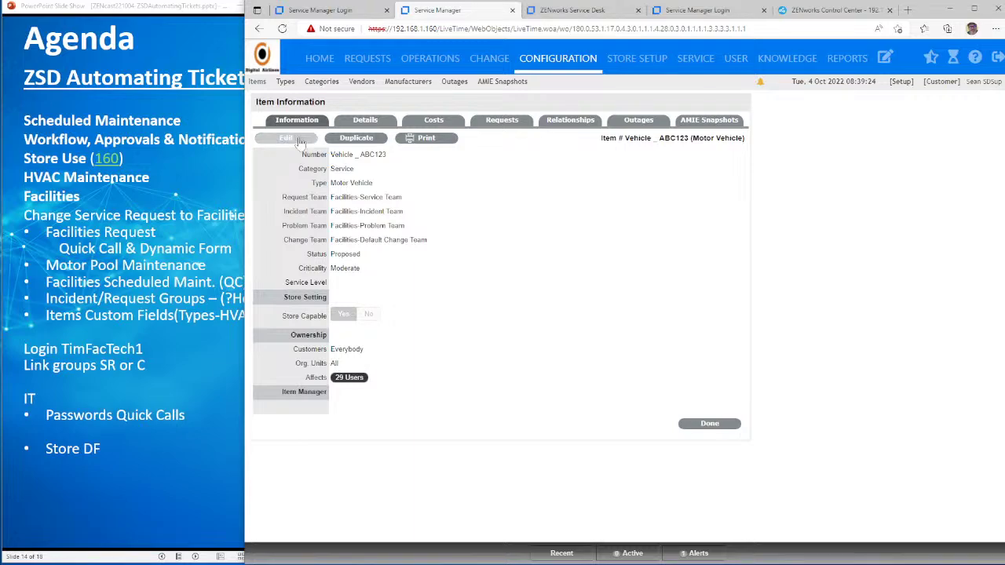
pyautogui.click(300, 142)
pyautogui.click(394, 292)
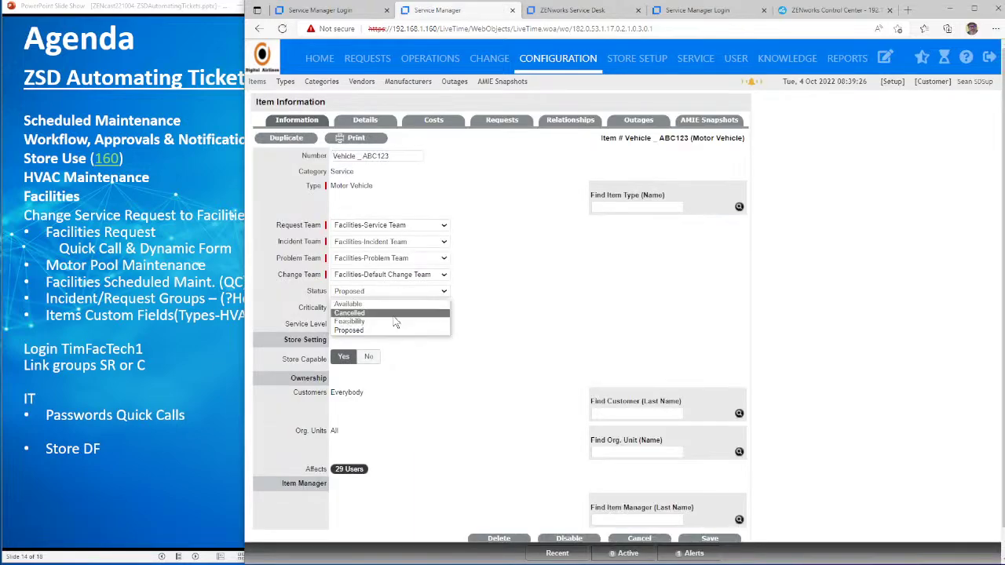
pyautogui.click(397, 305)
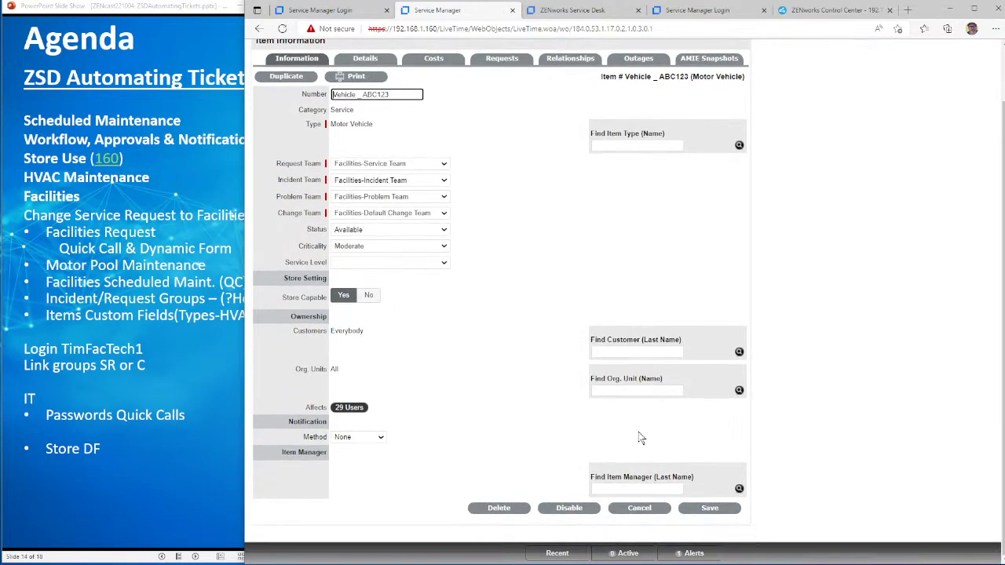
pyautogui.click(708, 508)
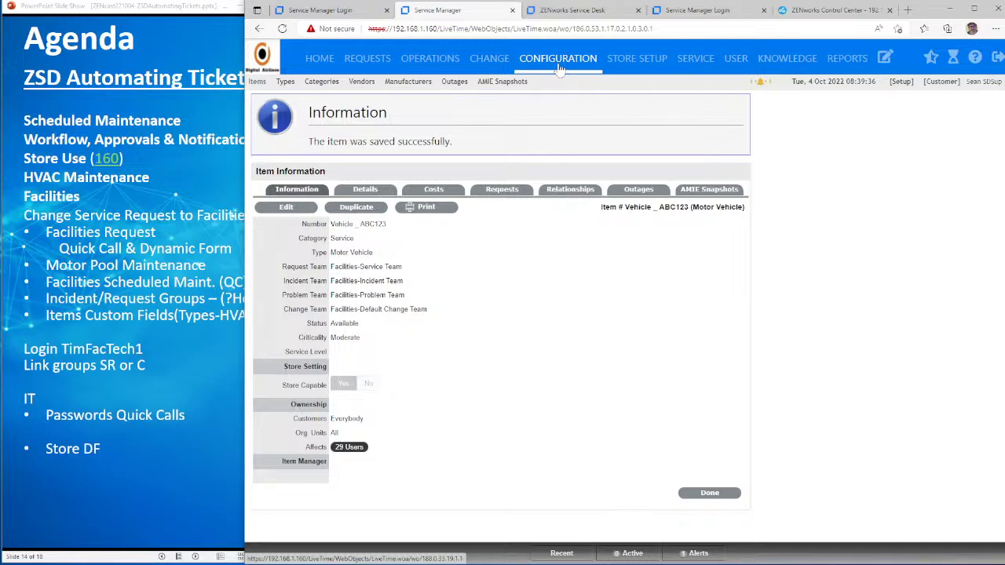
# Step: Start a new request and add the support user as its customer
pyautogui.click(882, 63)
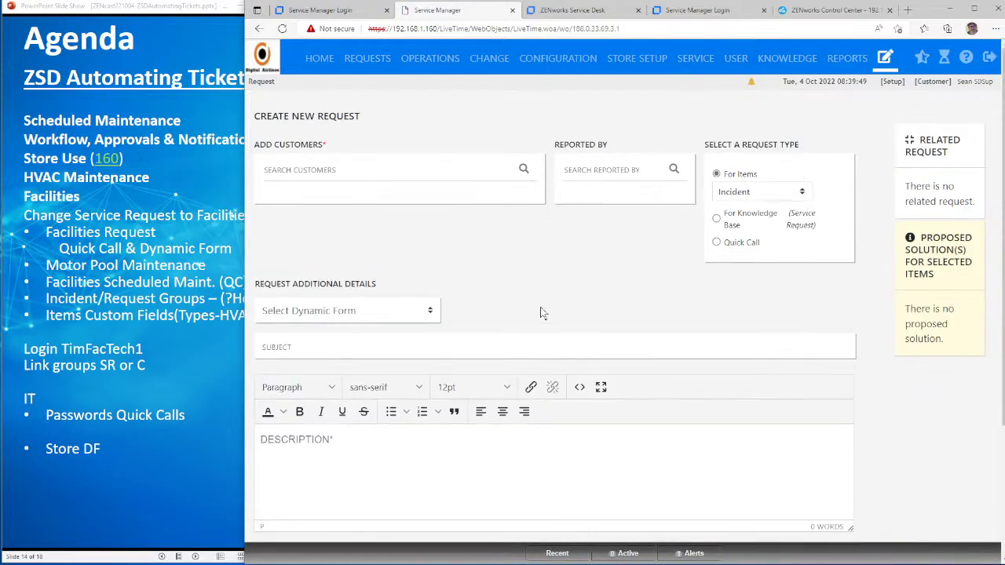
pyautogui.write('sd')
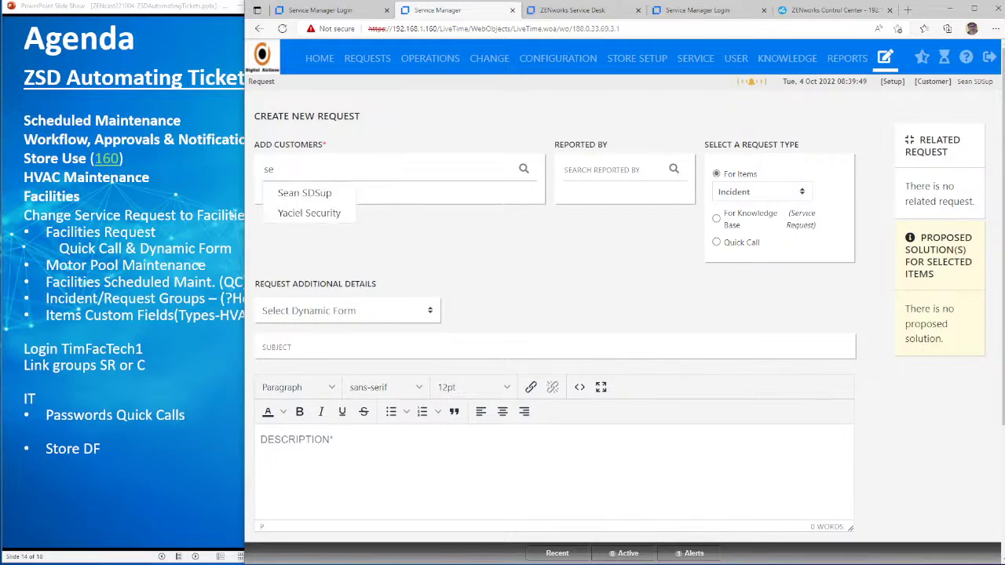
pyautogui.click(324, 193)
# Step: Select item Vehicle _ ABC123 for the incident request and inspect its classification options
pyautogui.scroll(-3, 420, 228)
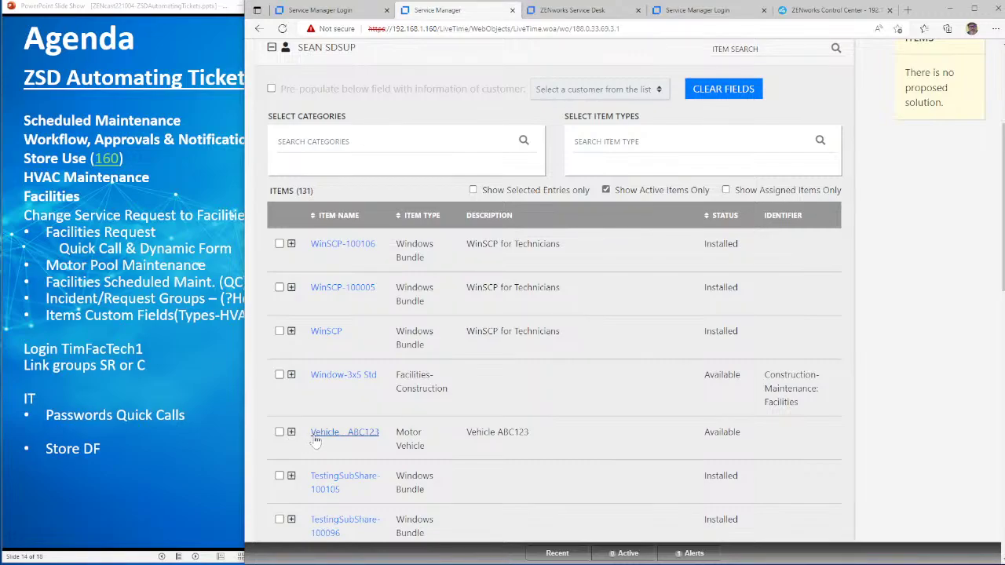
pyautogui.click(280, 433)
pyautogui.scroll(-3, 455, 353)
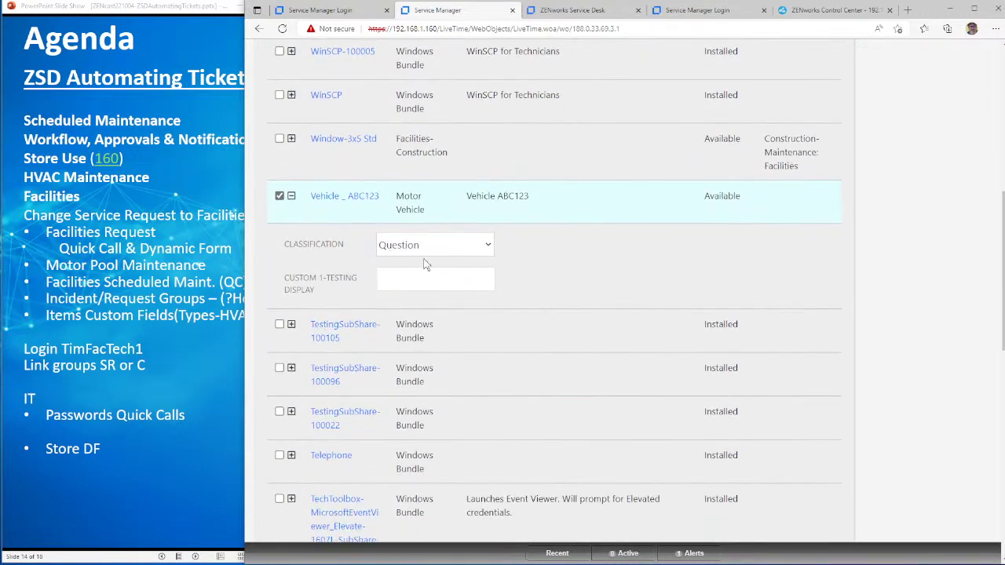
pyautogui.click(428, 253)
pyautogui.click(571, 261)
pyautogui.click(418, 251)
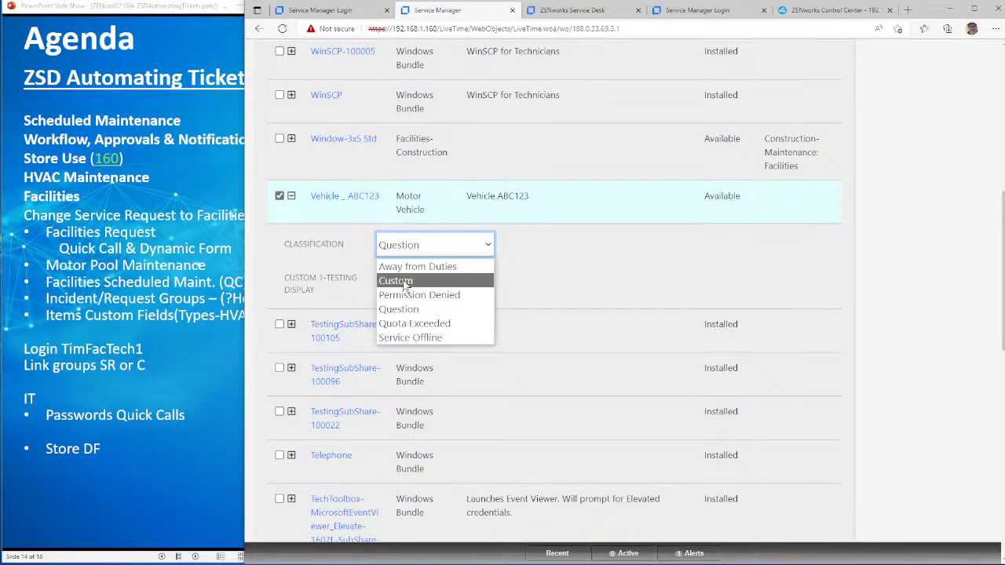
pyautogui.click(601, 245)
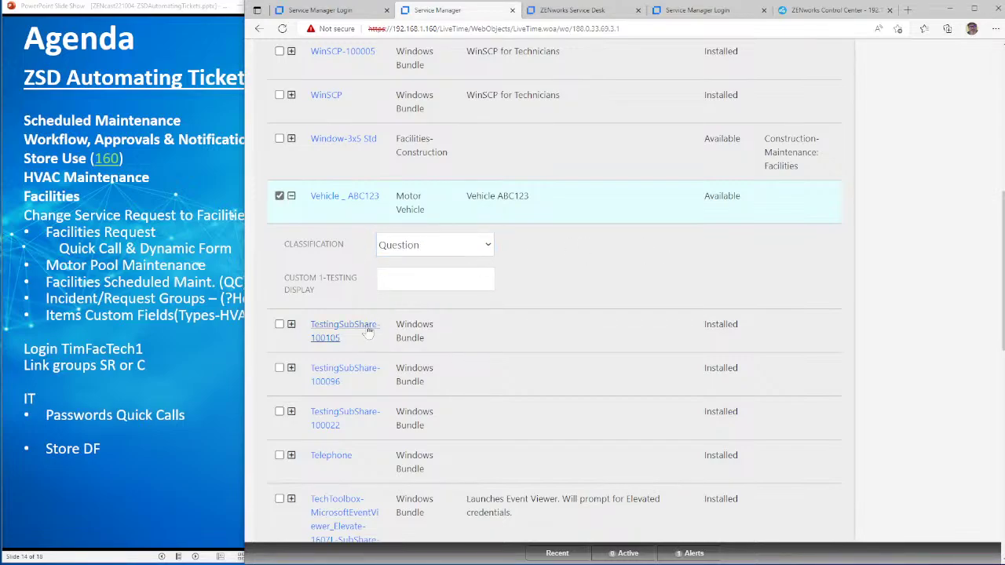
# Step: Check which dynamic forms are available for the request's additional details
pyautogui.scroll(-1, 349, 334)
pyautogui.scroll(-8, 349, 333)
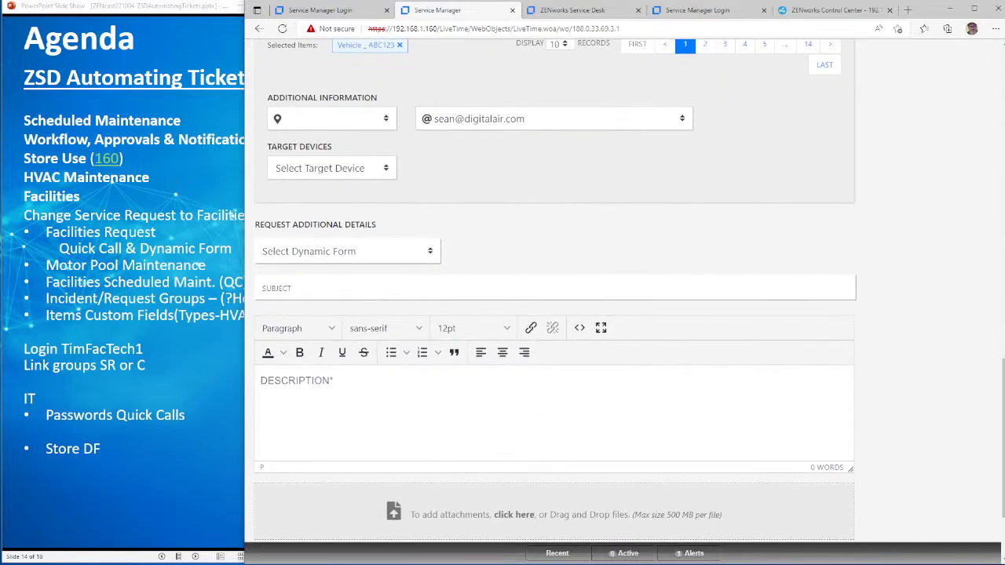
pyautogui.click(398, 260)
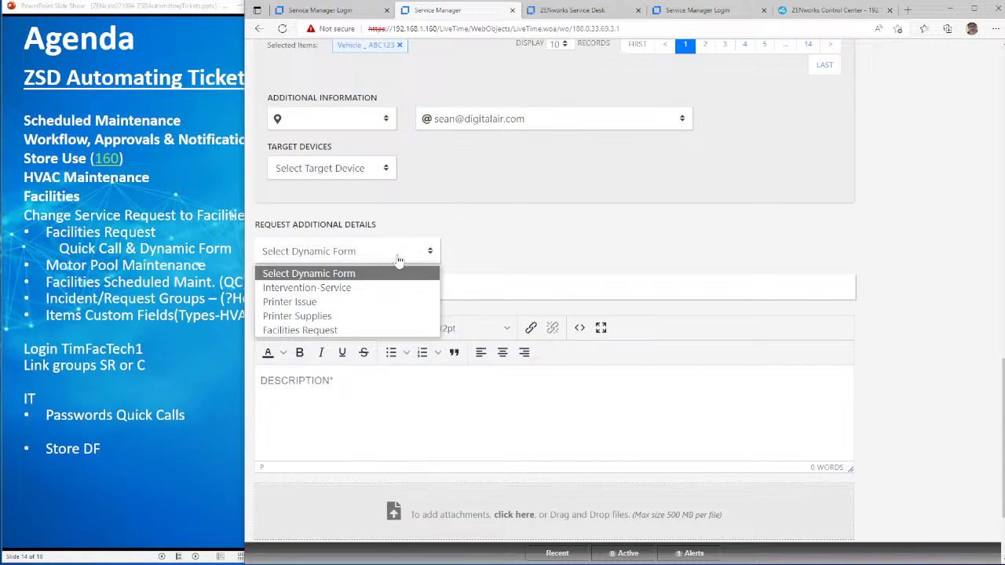
pyautogui.click(495, 252)
pyautogui.scroll(-1, 495, 253)
pyautogui.click(418, 180)
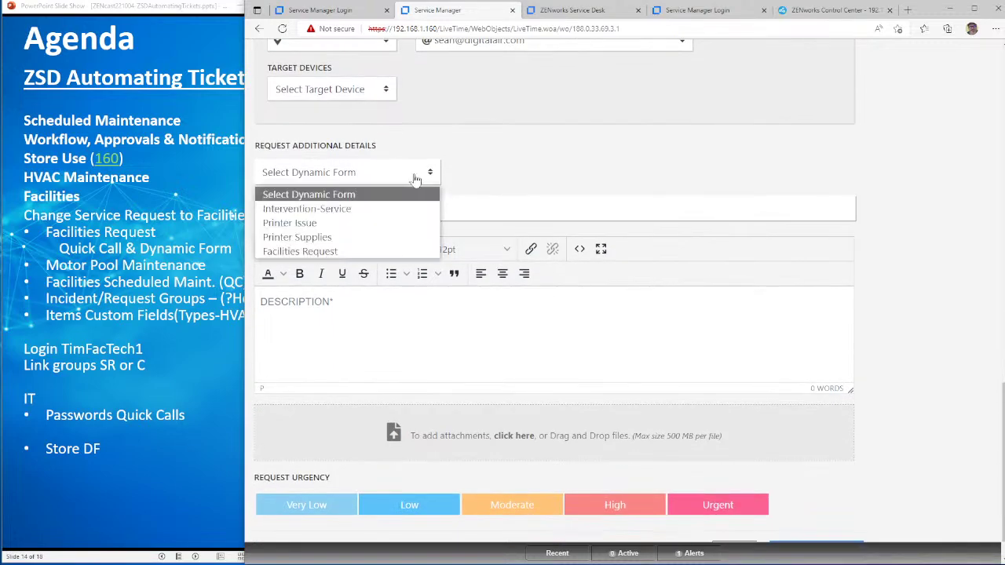
pyautogui.click(543, 170)
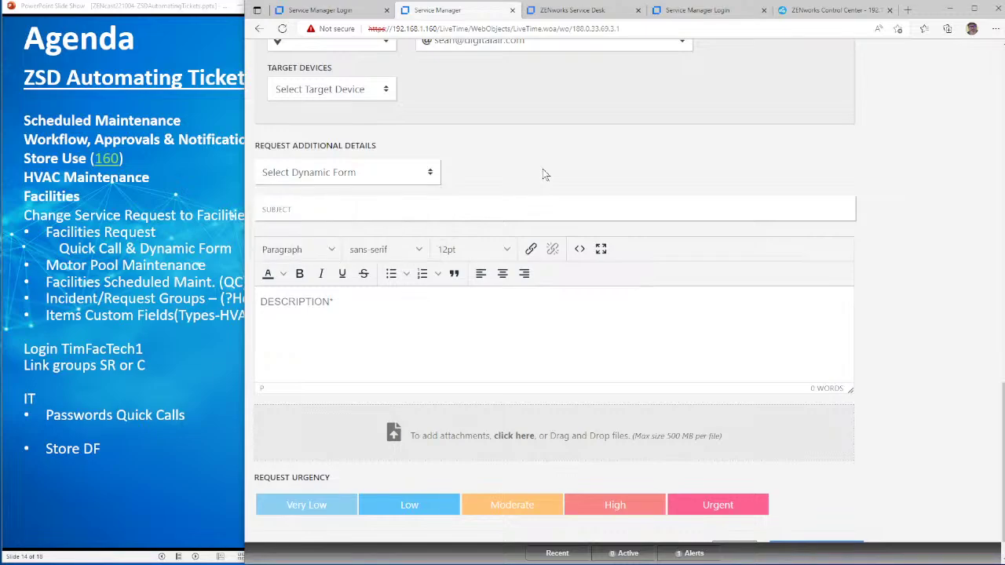
# Step: Change the request type to Quick Call, discarding the existing changes, and choose the Facilities motor pool template
pyautogui.scroll(5, 581, 236)
pyautogui.scroll(10, 595, 258)
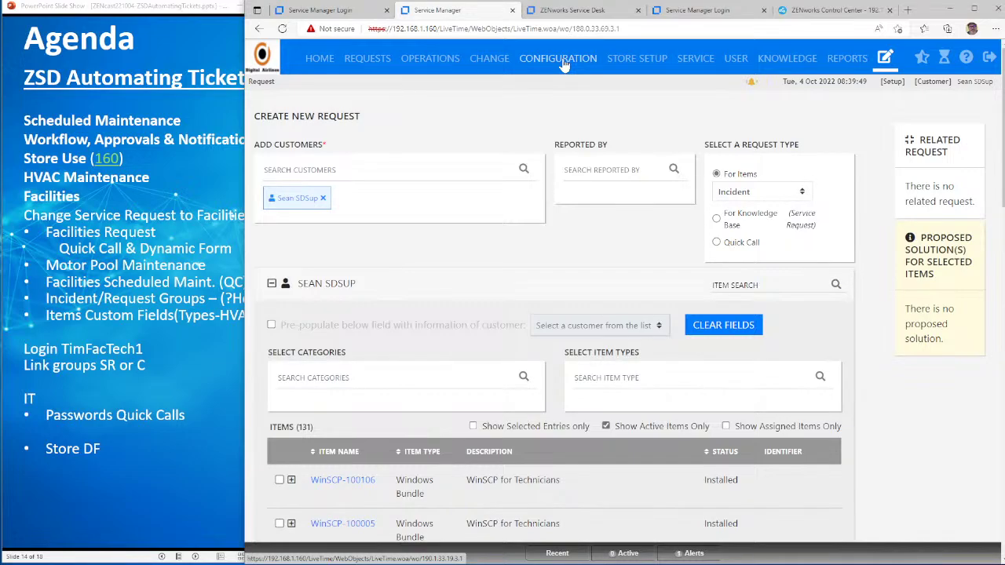
pyautogui.click(716, 242)
pyautogui.click(707, 150)
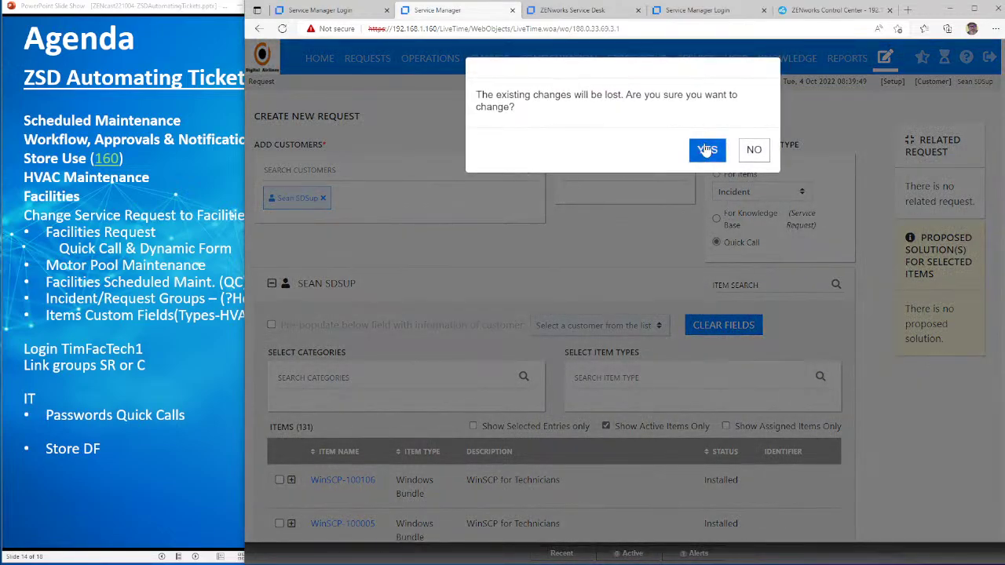
pyautogui.scroll(-1, 707, 212)
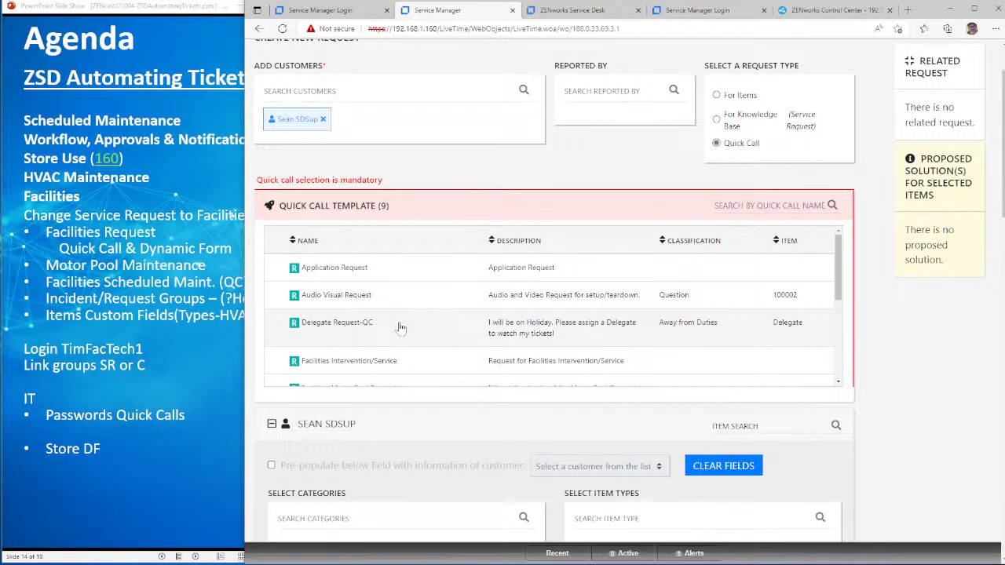
pyautogui.scroll(-3, 398, 325)
pyautogui.scroll(-2, 523, 319)
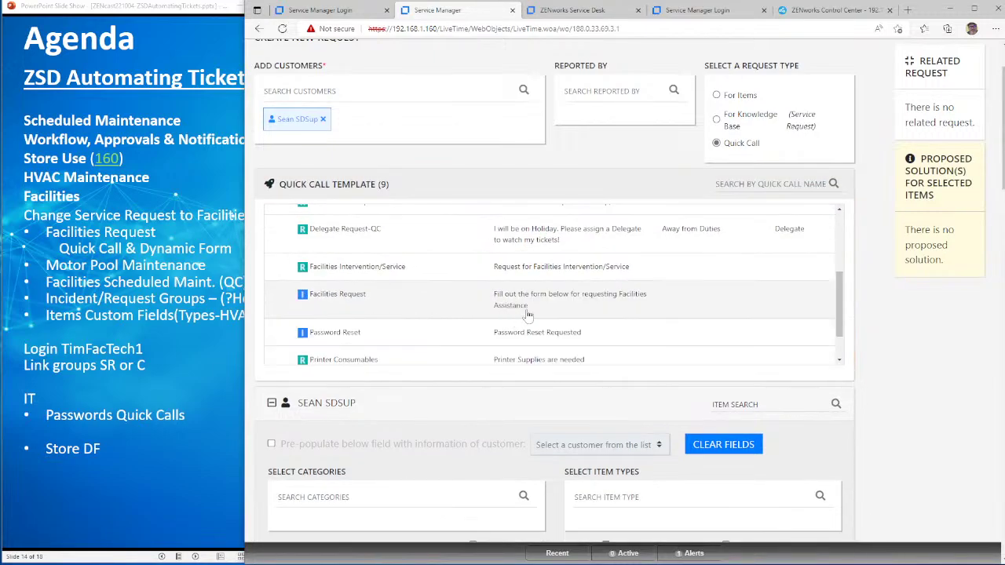
# Step: Select Vehicle _ ABC123 as the item for the quick call request
pyautogui.scroll(-3, 523, 318)
pyautogui.scroll(-7, 506, 408)
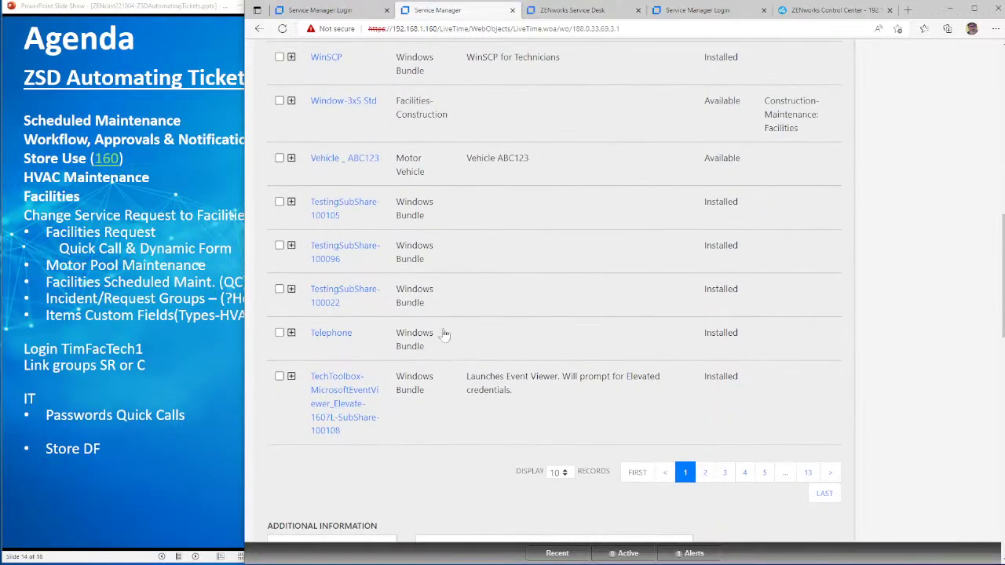
pyautogui.scroll(1, 444, 336)
pyautogui.click(279, 237)
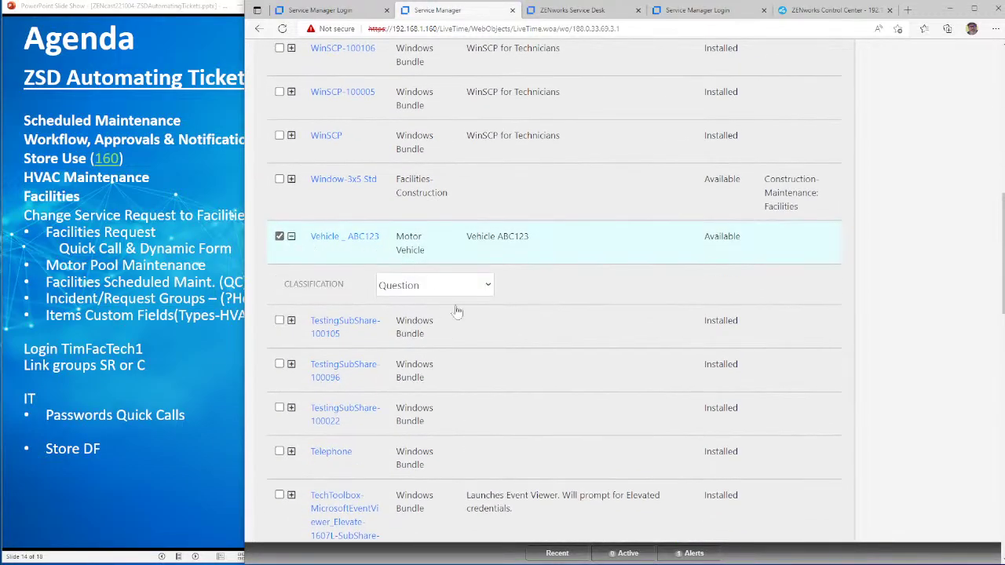
# Step: Set the motor pool vehicle to Car and the date the issue arose to 2022-10-03
pyautogui.scroll(-5, 454, 307)
pyautogui.scroll(-2, 454, 310)
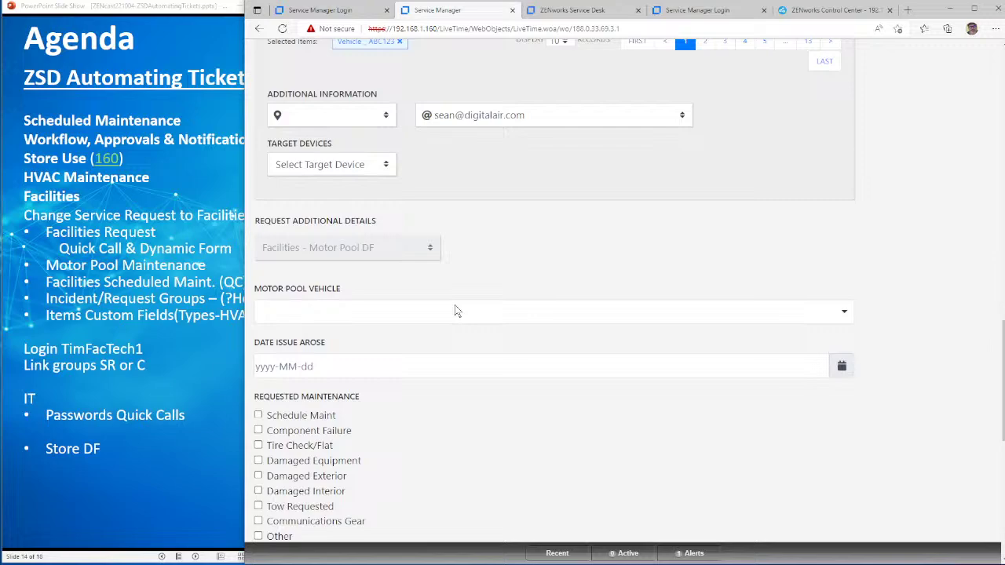
pyautogui.click(377, 322)
pyautogui.click(352, 366)
pyautogui.click(349, 366)
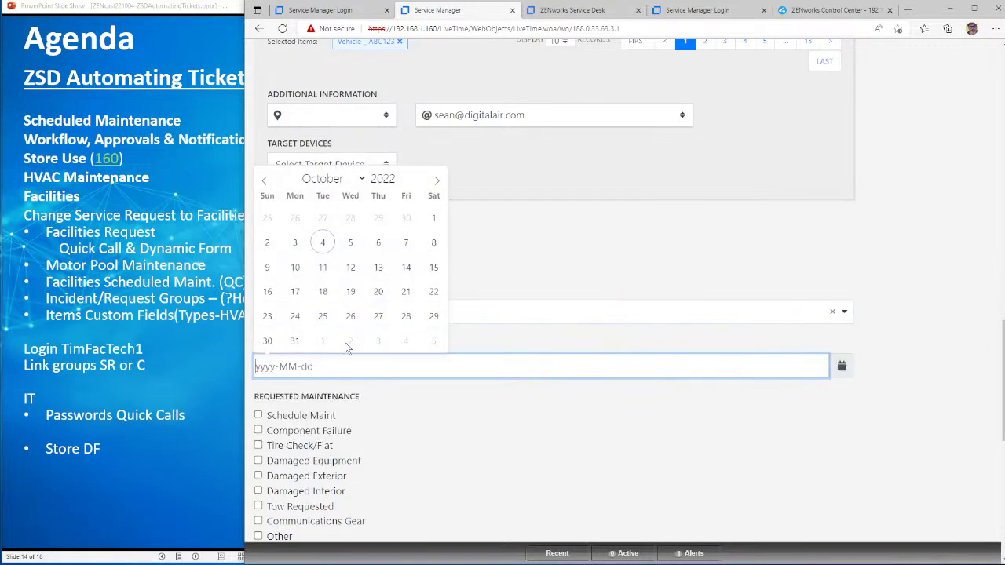
pyautogui.click(295, 243)
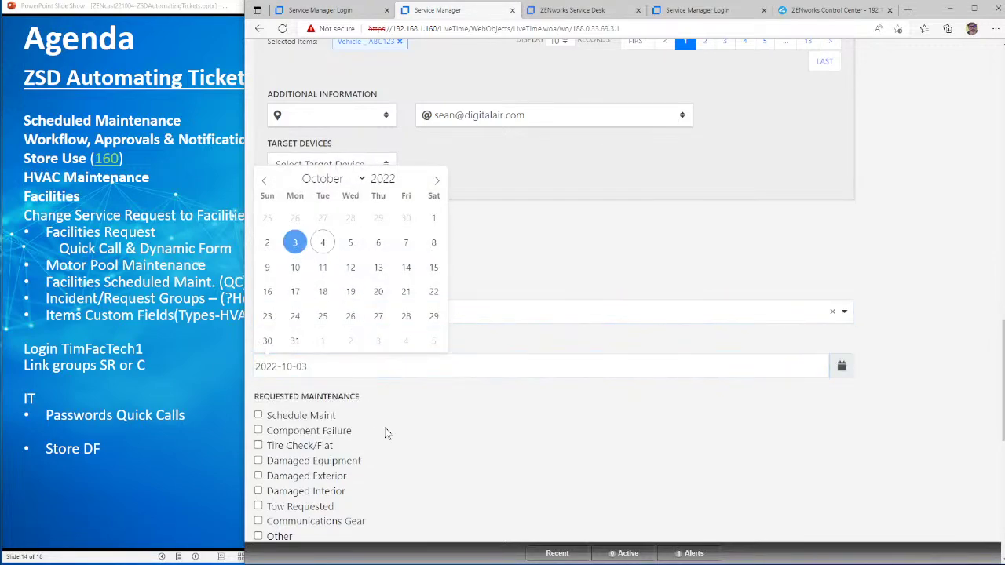
# Step: Mark Schedule Maint as the requested maintenance and Quarterly as the schedule maintenance type
pyautogui.scroll(-1, 388, 434)
pyautogui.click(267, 337)
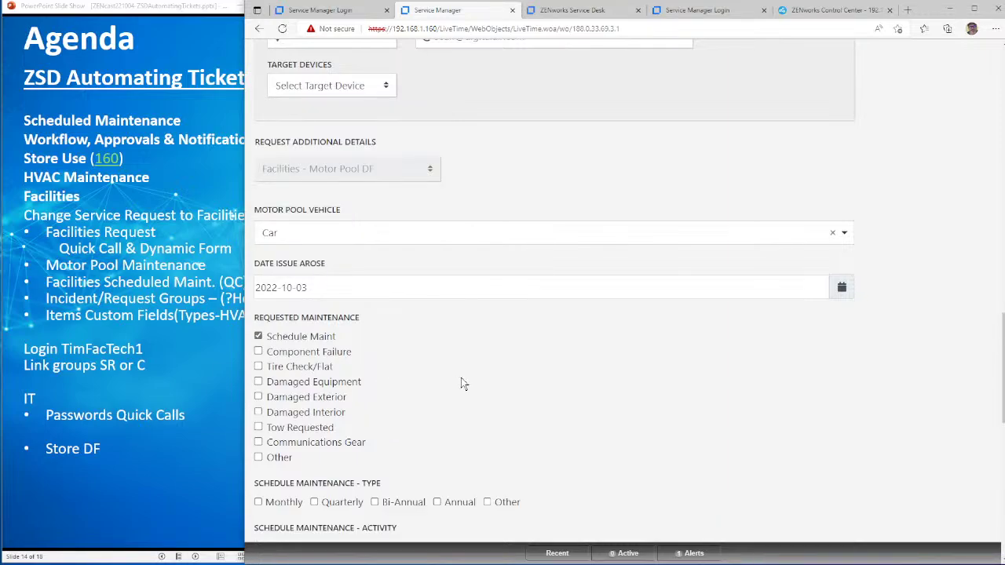
pyautogui.scroll(-3, 532, 309)
pyautogui.scroll(-1, 532, 310)
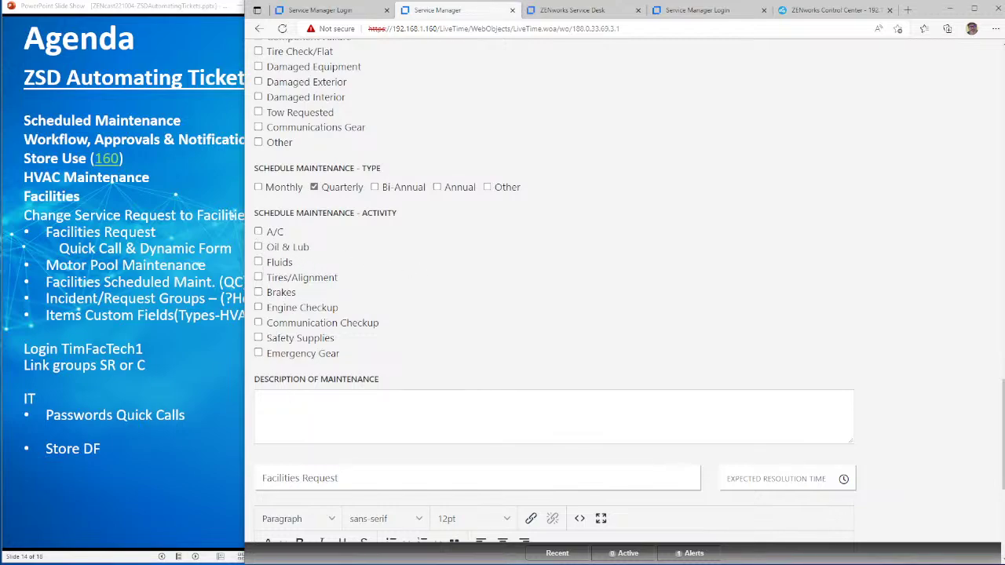
# Step: Enter "Need quarterly check" as the description of maintenance and create the request
pyautogui.click(302, 410)
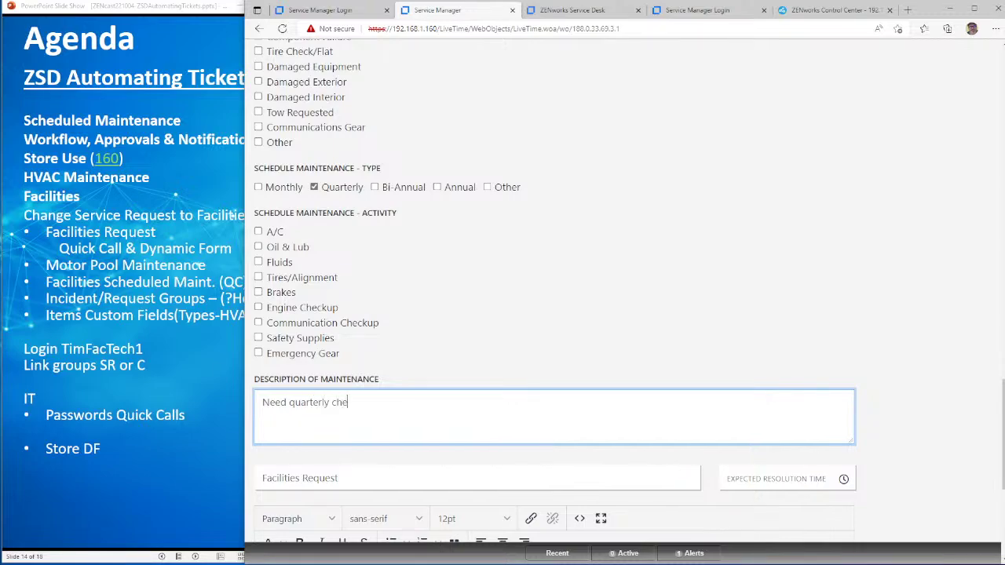
pyautogui.scroll(-4, 728, 393)
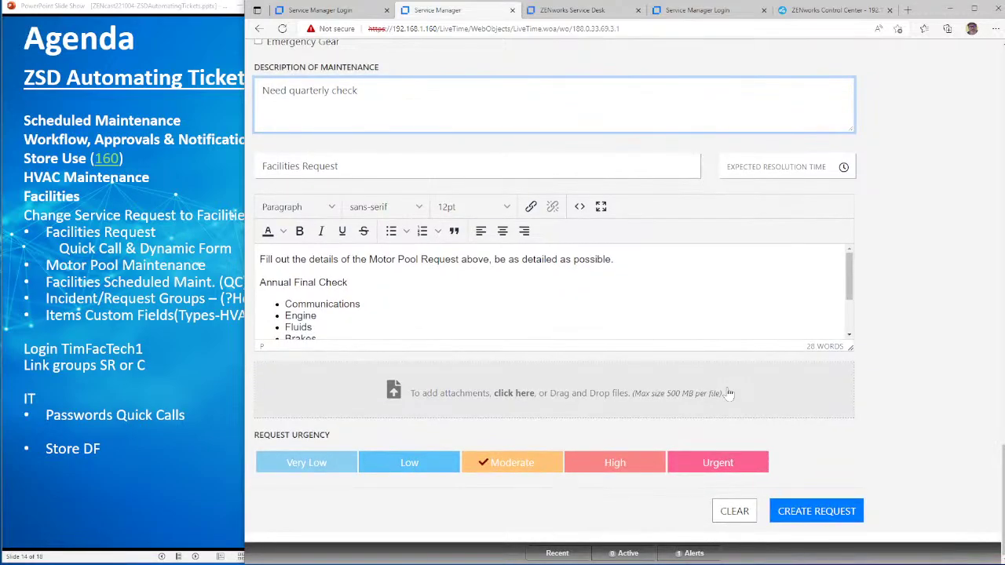
pyautogui.click(819, 514)
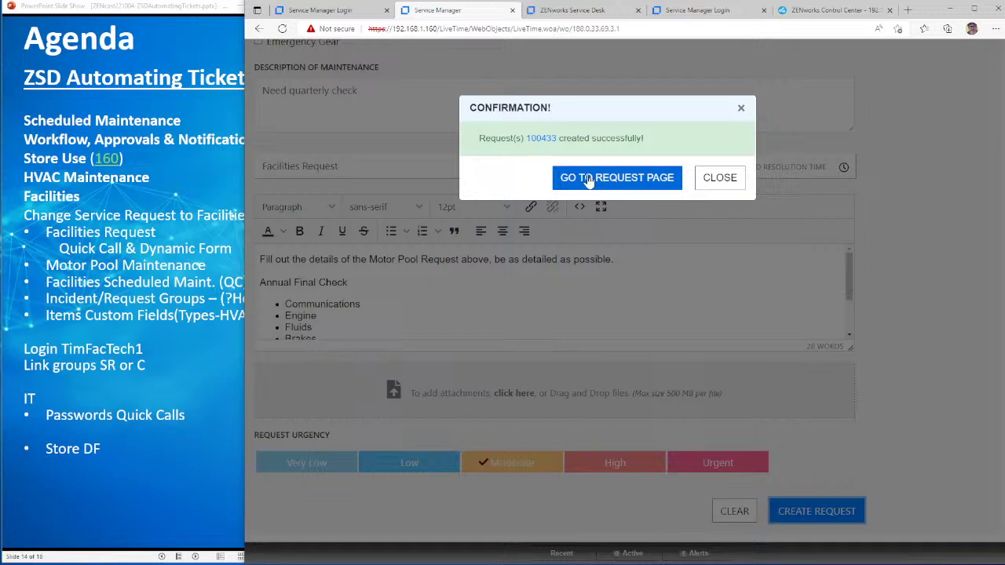
# Step: Go to the service requests list and open the newly created Facilities Request
pyautogui.click(587, 179)
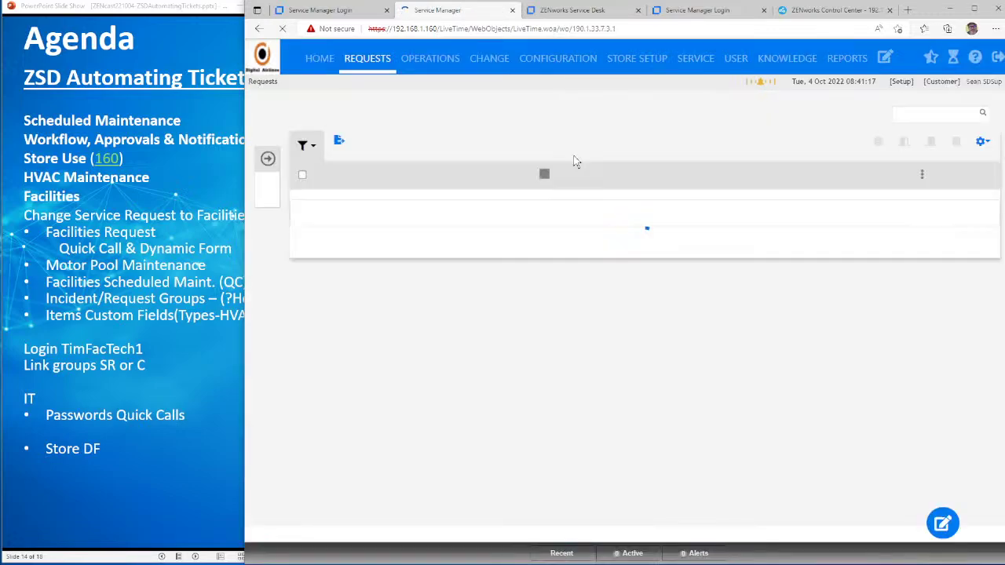
pyautogui.click(430, 114)
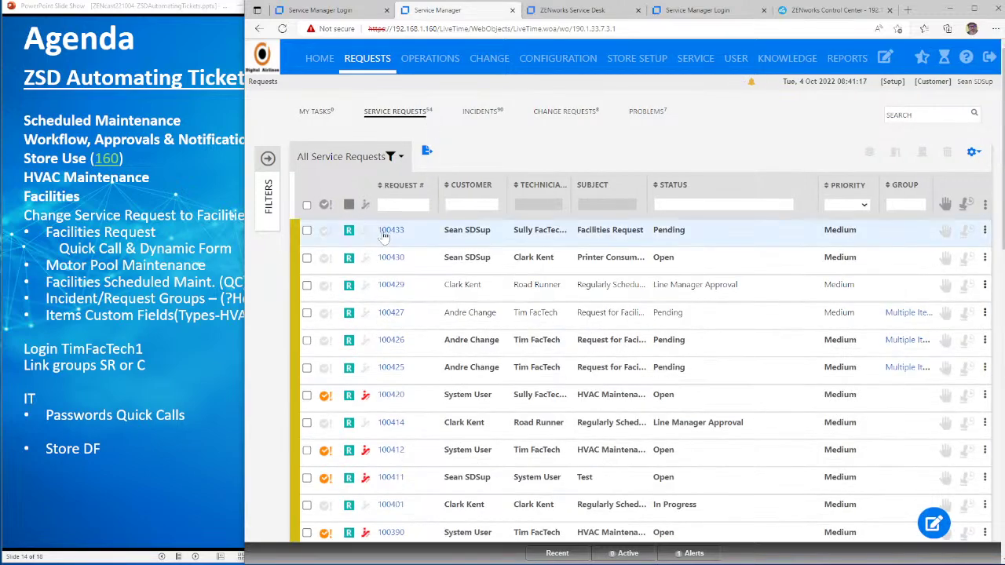
pyautogui.click(383, 232)
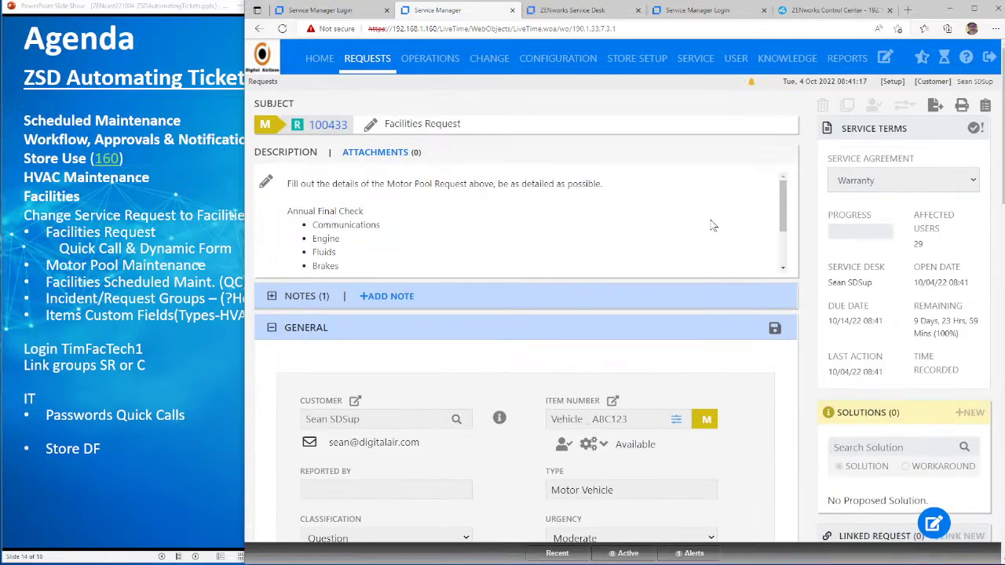
# Step: Review the request's item, team, workflow, motor pool details and assigned technician
pyautogui.scroll(-6, 712, 226)
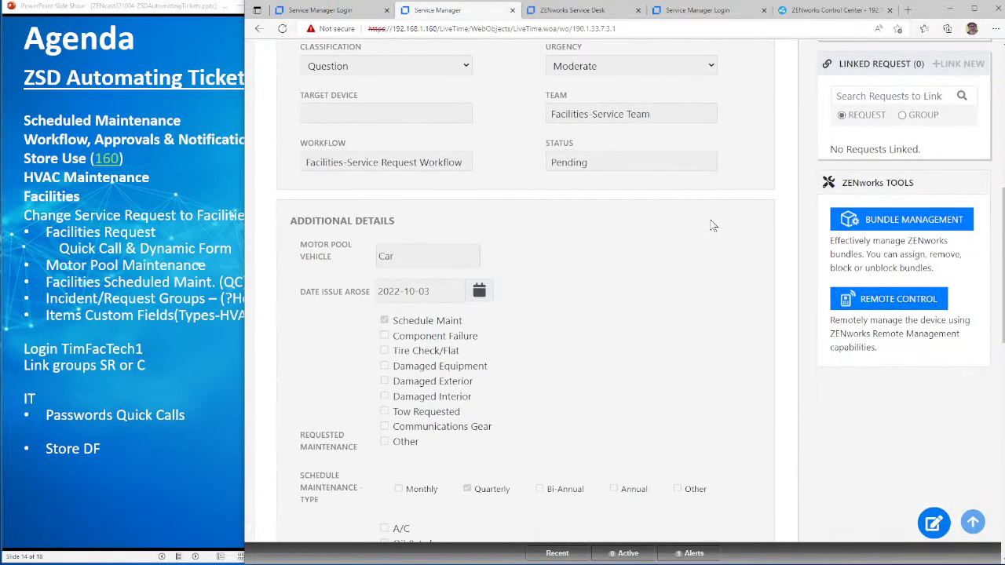
pyautogui.scroll(6, 712, 226)
pyautogui.scroll(-3, 712, 226)
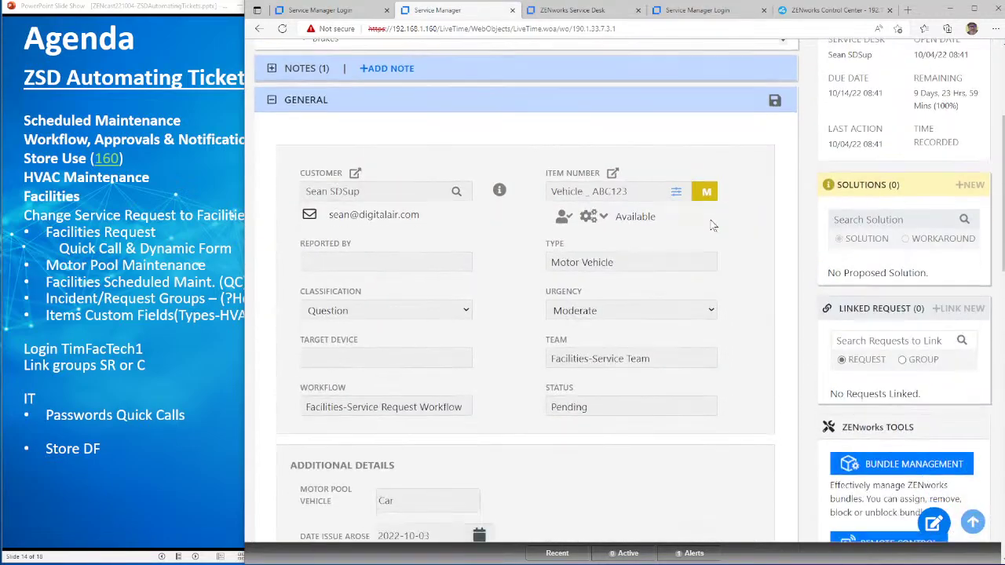
pyautogui.scroll(-2, 712, 226)
pyautogui.scroll(2, 712, 226)
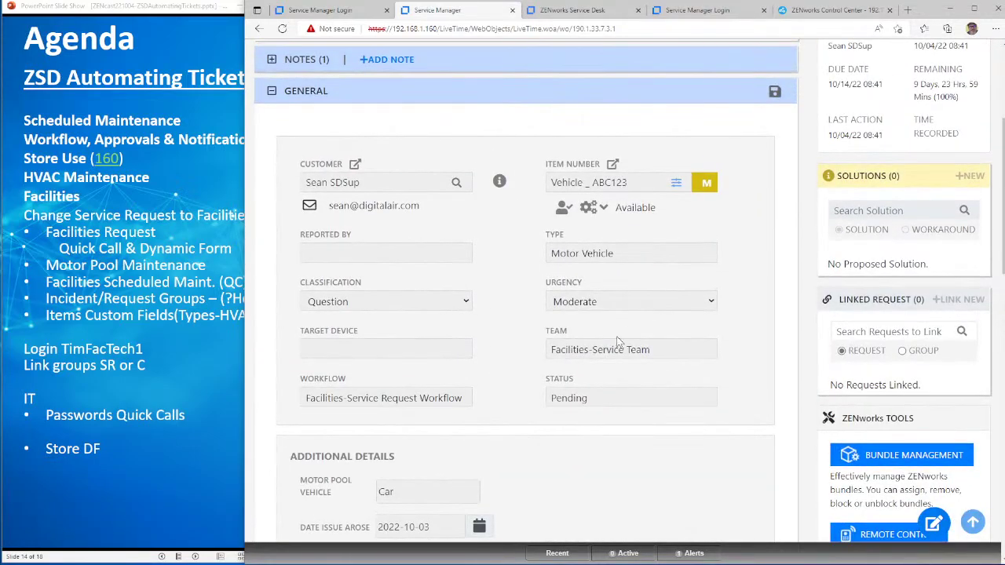
pyautogui.scroll(-10, 661, 313)
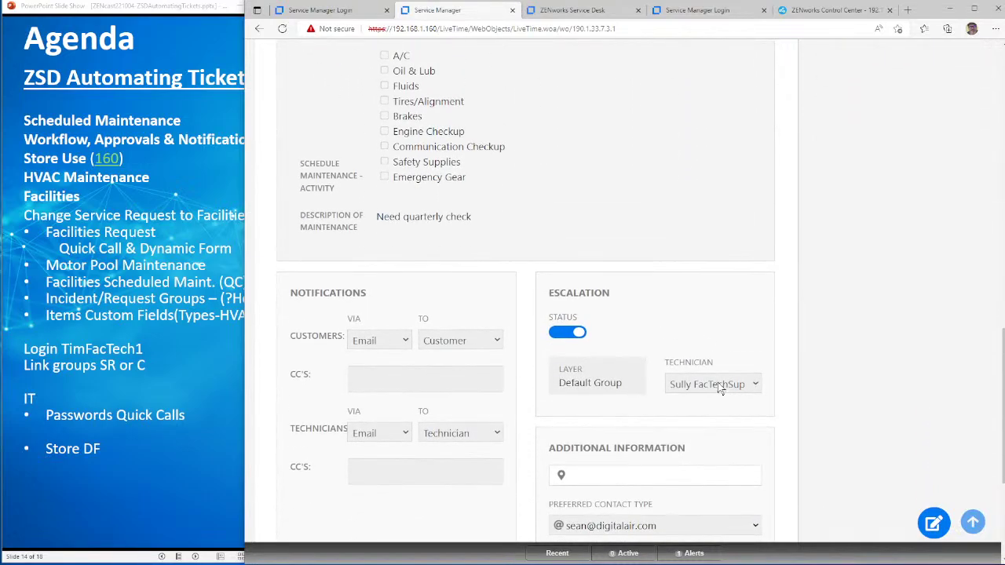
pyautogui.scroll(10, 710, 285)
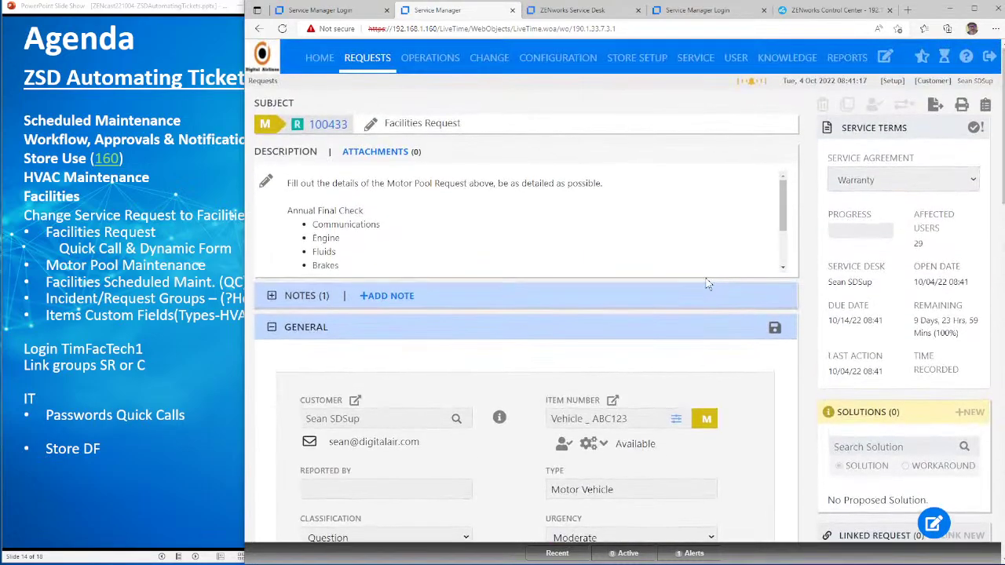
# Step: Log out and sign back in as the Facilities technician supervisor, entering the account's username and password
pyautogui.click(989, 57)
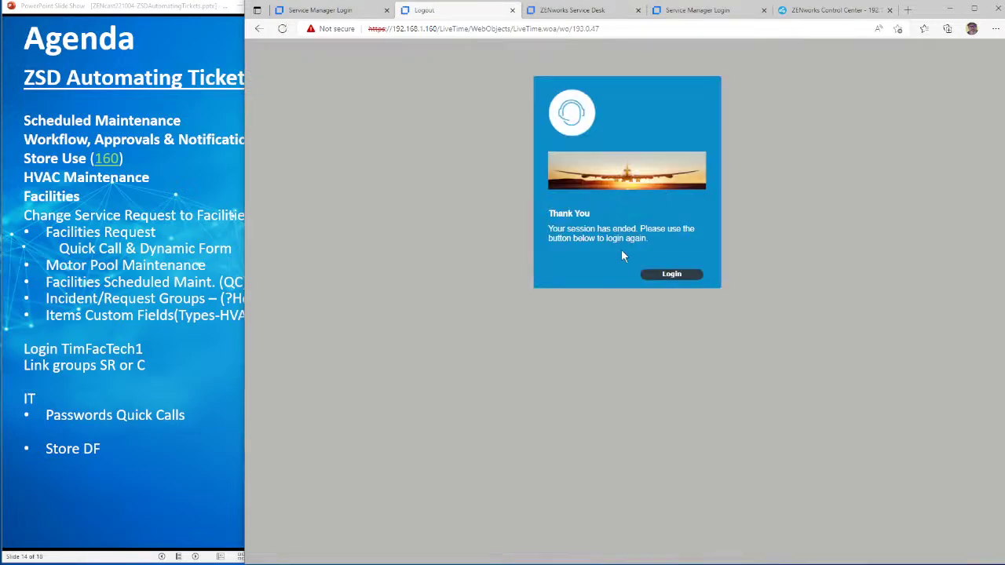
pyautogui.click(665, 277)
pyautogui.write('sullyfactechsup')
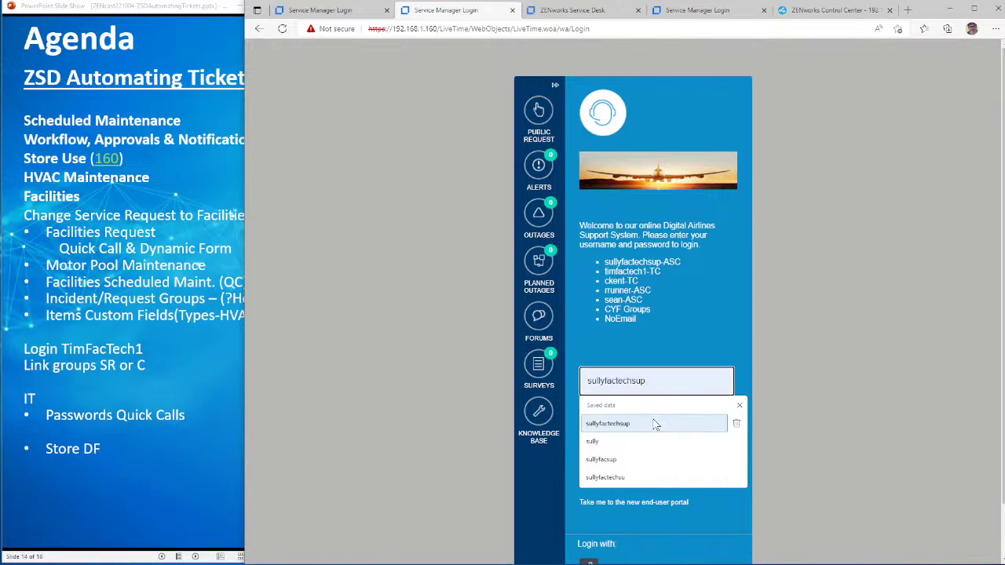
pyautogui.click(654, 423)
pyautogui.press('Tab')
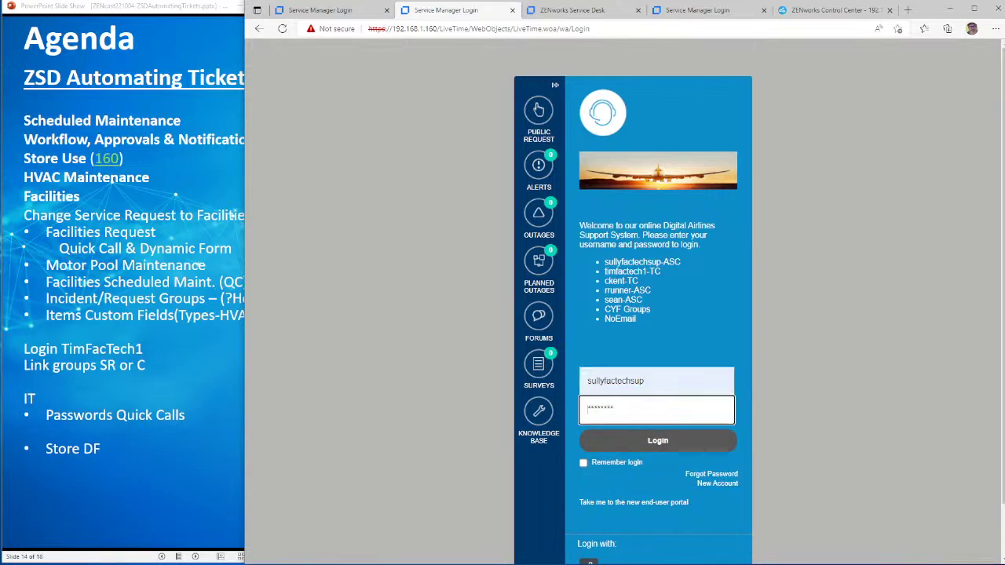
pyautogui.write('••')
pyautogui.press('Return')
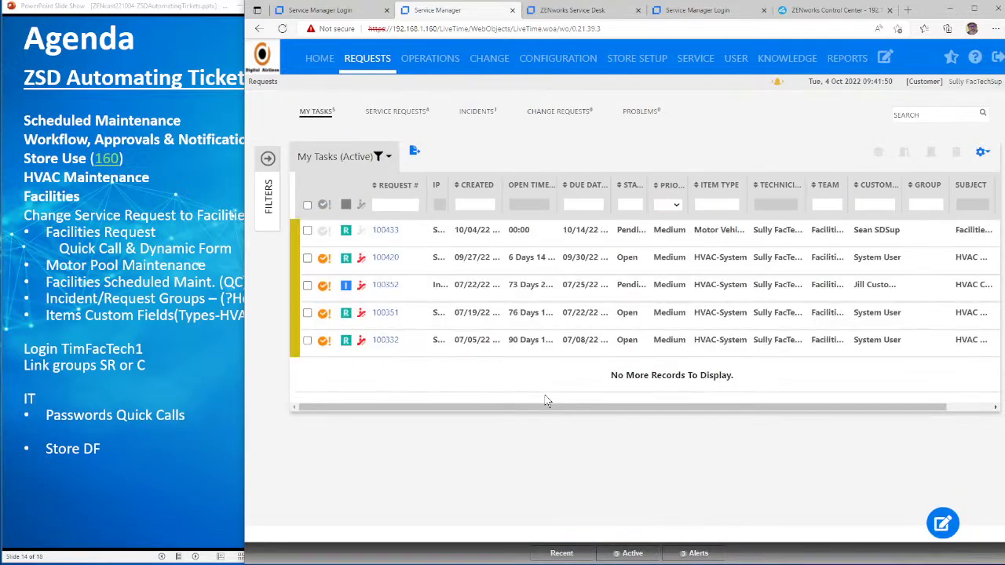
# Step: Open the Motor Vehicle Facilities Request from the active tasks, set its next action to Open and save it
pyautogui.click(386, 231)
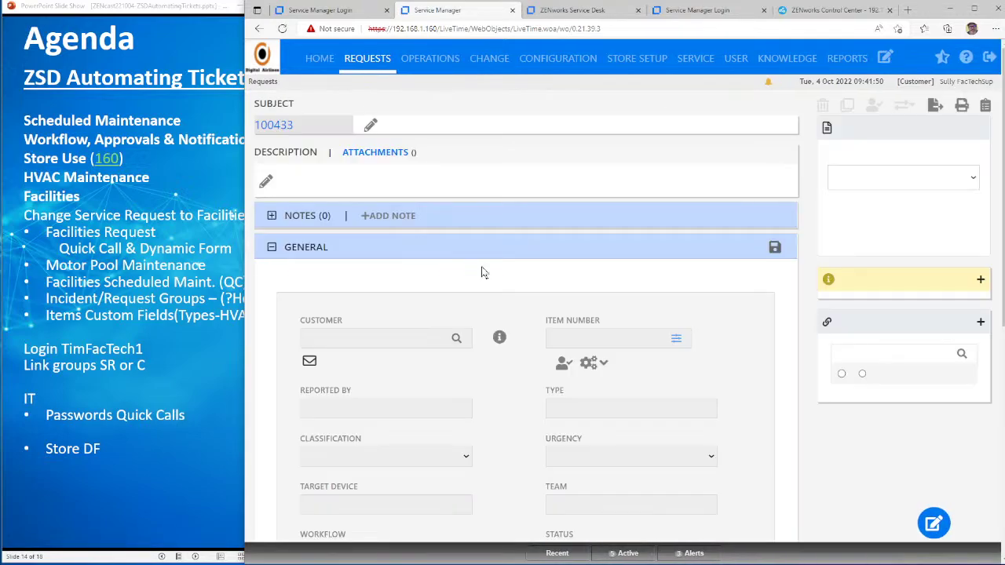
pyautogui.scroll(-4, 744, 381)
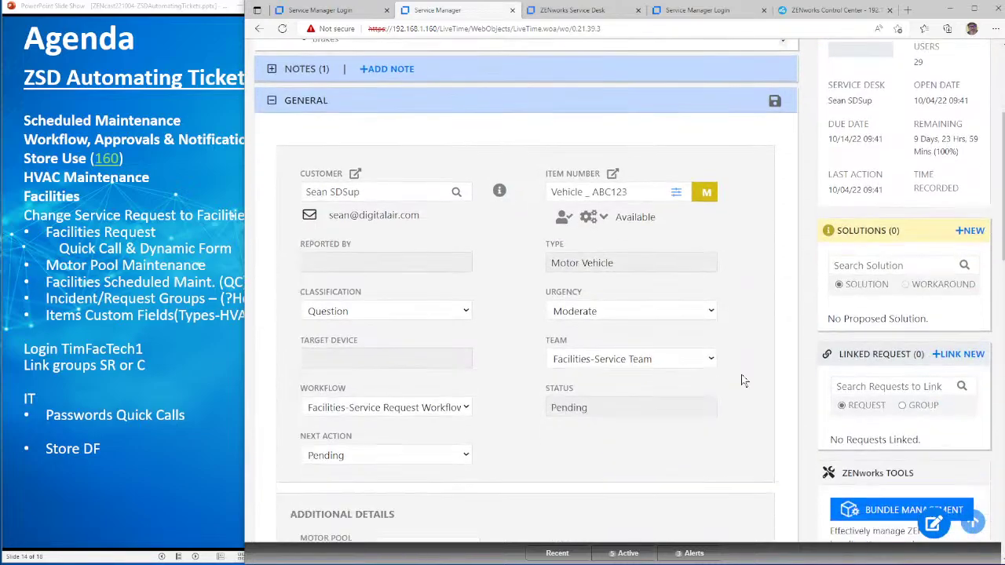
pyautogui.click(466, 367)
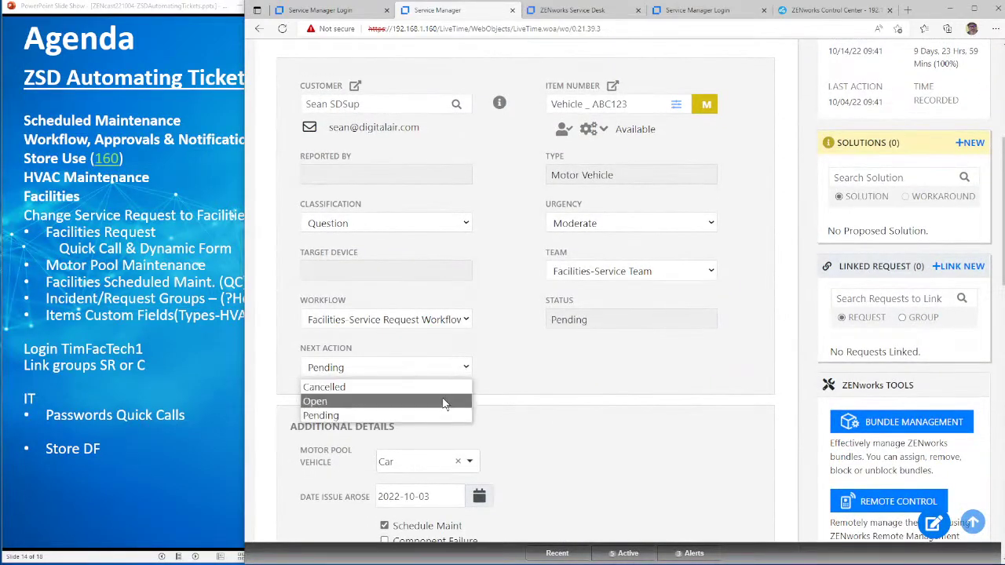
pyautogui.click(441, 399)
pyautogui.scroll(-9, 676, 396)
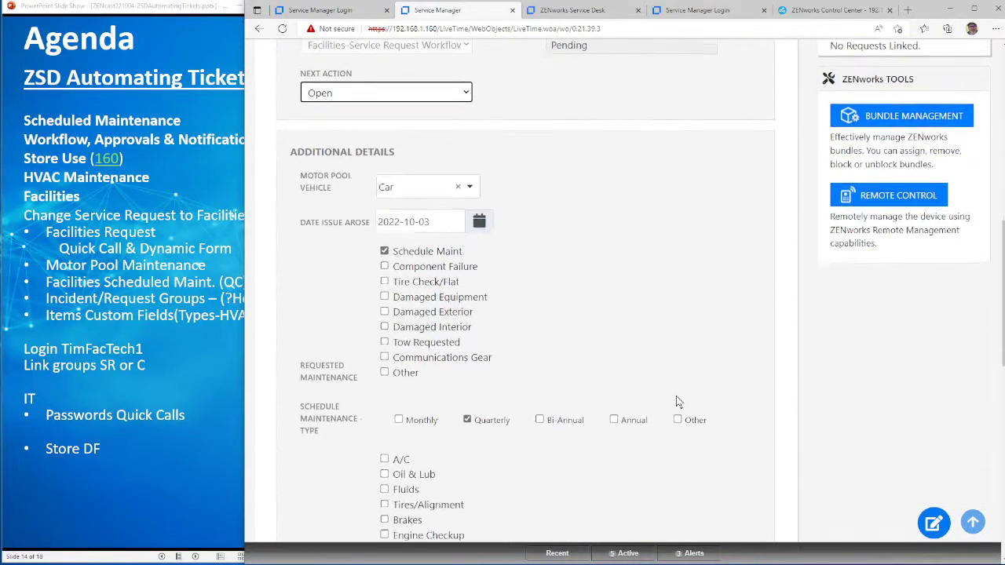
pyautogui.click(704, 418)
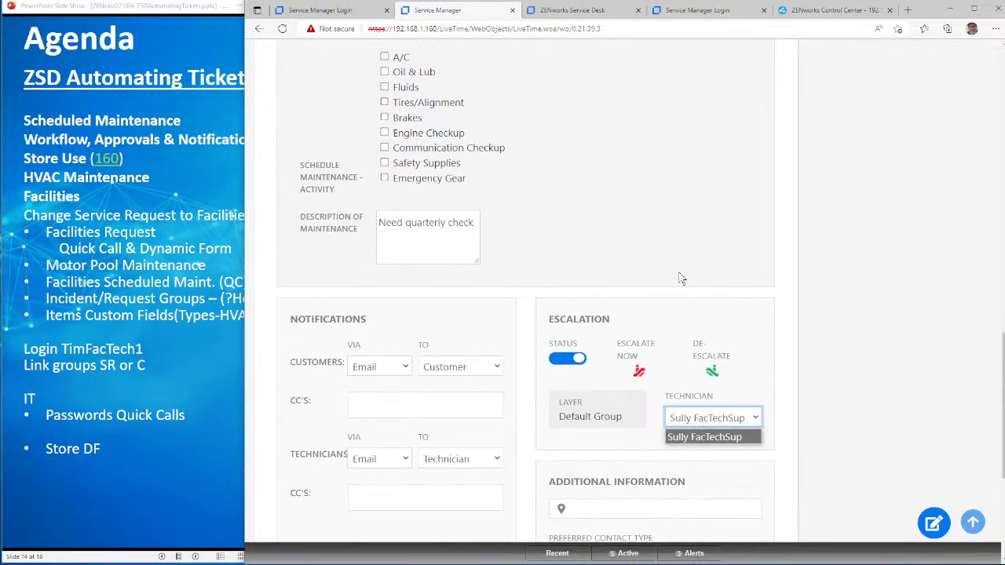
pyautogui.scroll(10, 682, 278)
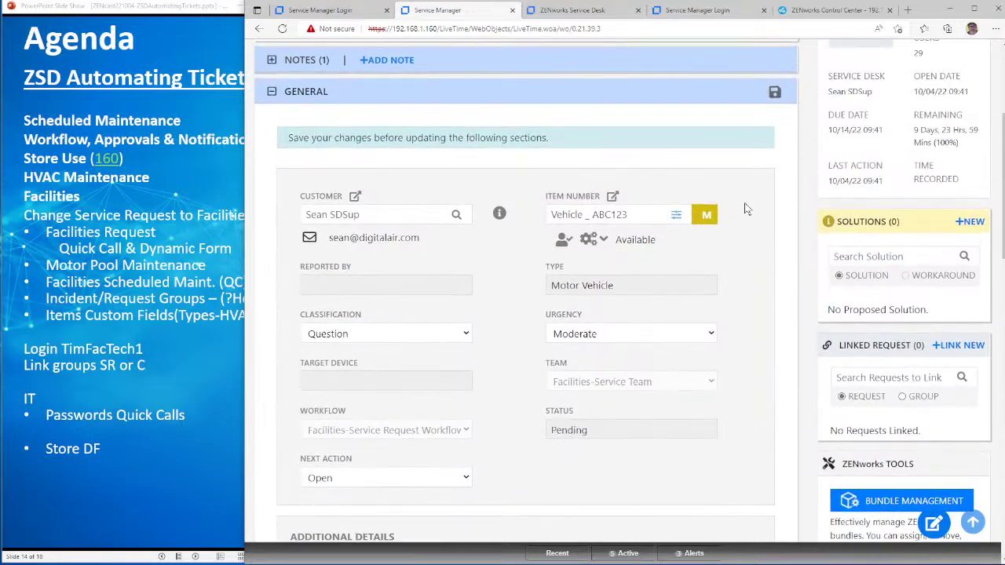
pyautogui.click(775, 93)
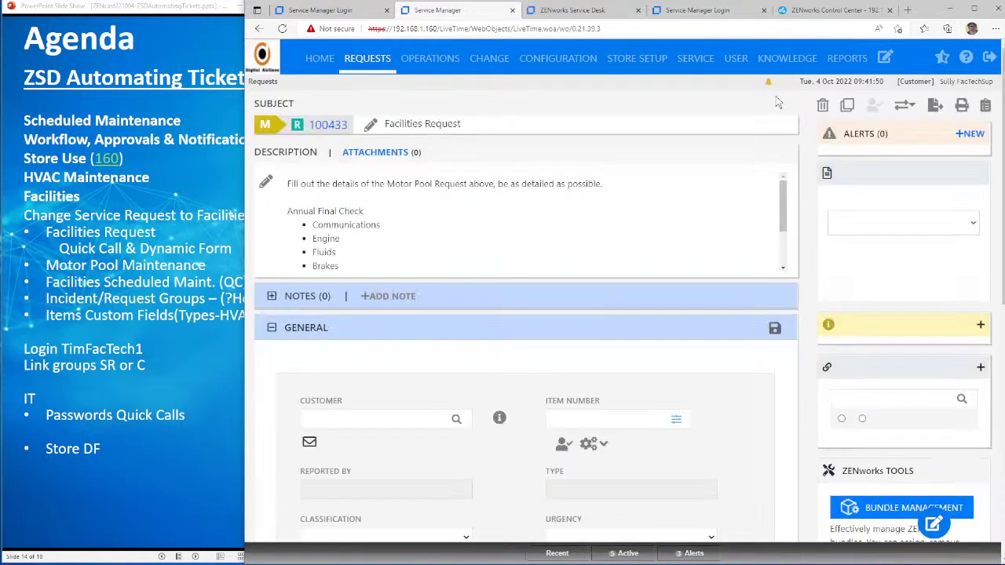
pyautogui.scroll(-6, 650, 408)
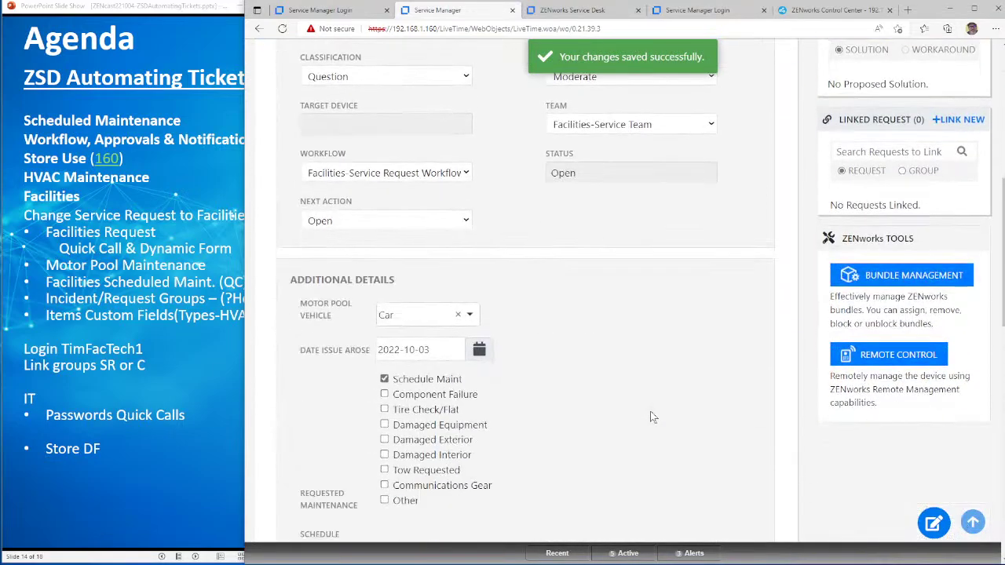
pyautogui.scroll(-2, 650, 417)
pyautogui.click(385, 227)
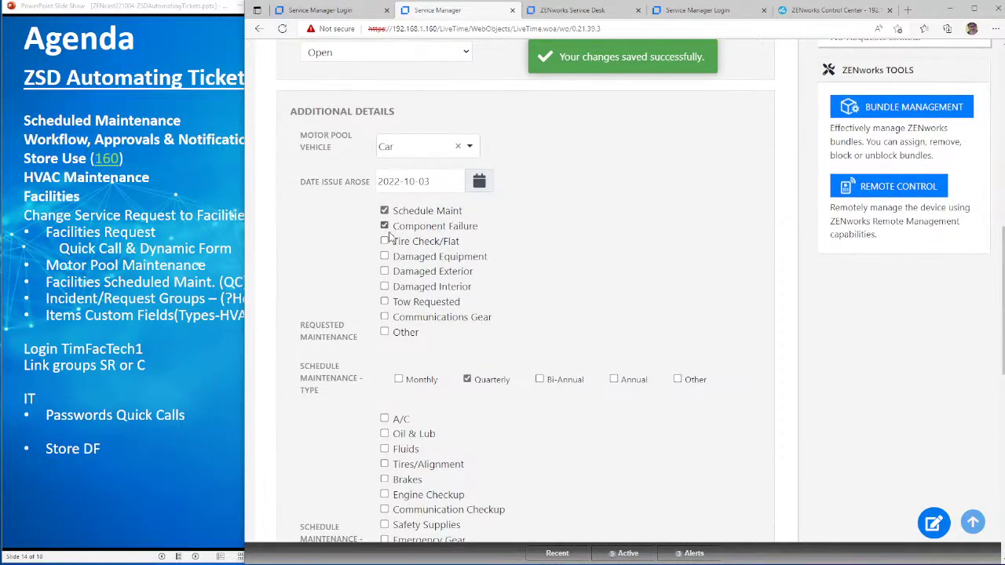
pyautogui.click(384, 241)
pyautogui.click(385, 256)
pyautogui.click(384, 286)
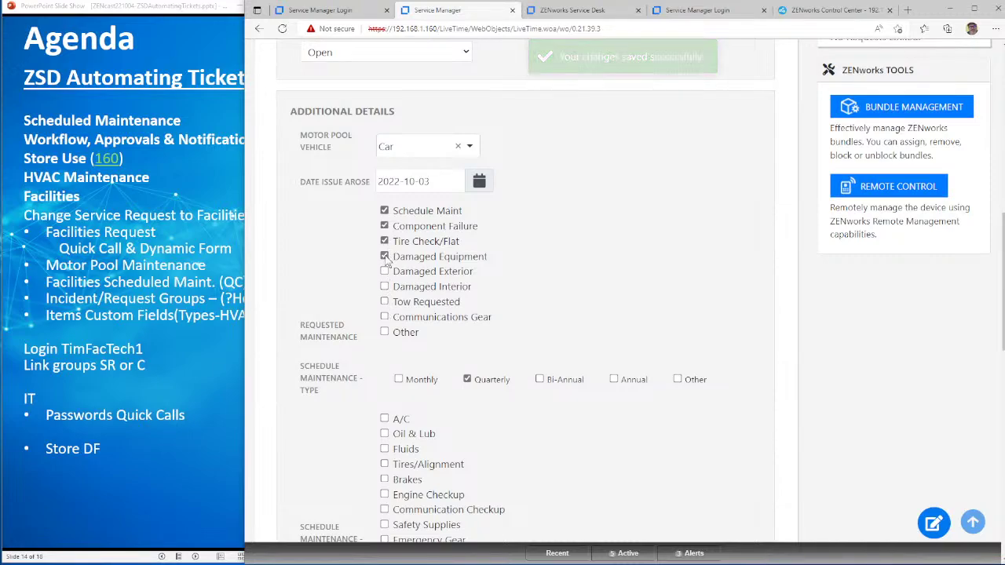
pyautogui.click(384, 256)
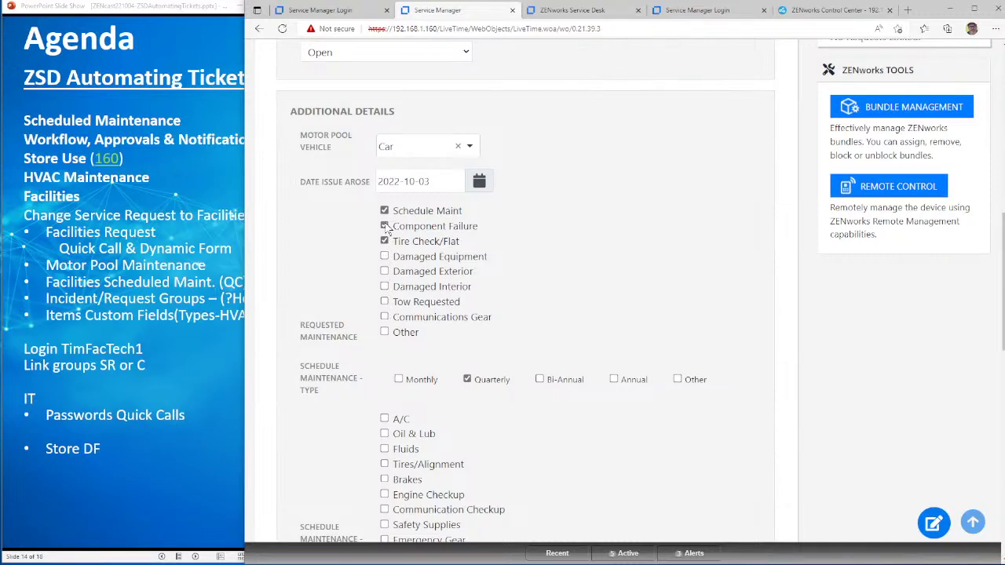
pyautogui.click(384, 226)
pyautogui.click(383, 241)
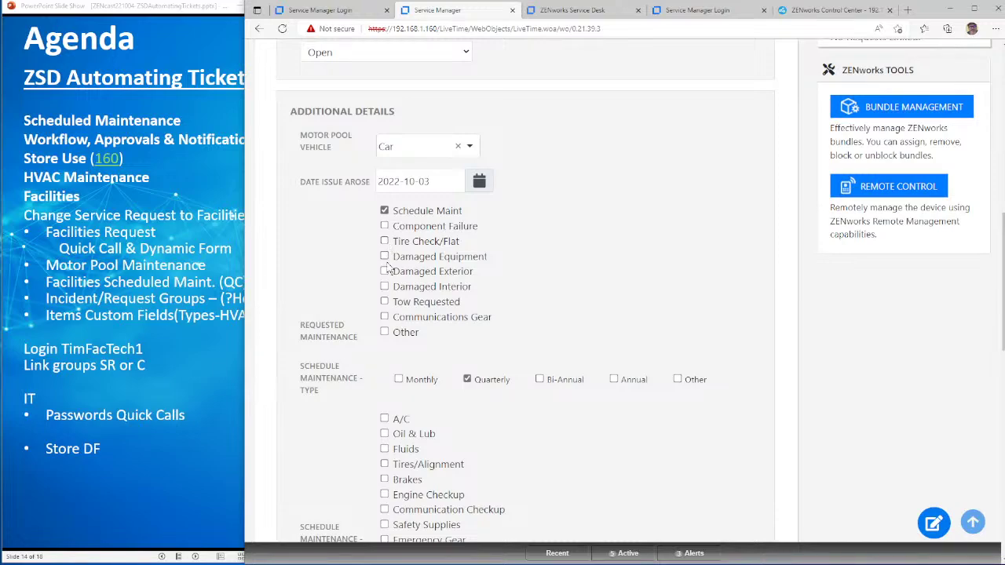
# Step: Mark every schedule maintenance activity from A/C through Emergency Gear as performed and save the request
pyautogui.click(384, 419)
pyautogui.click(384, 433)
pyautogui.click(384, 449)
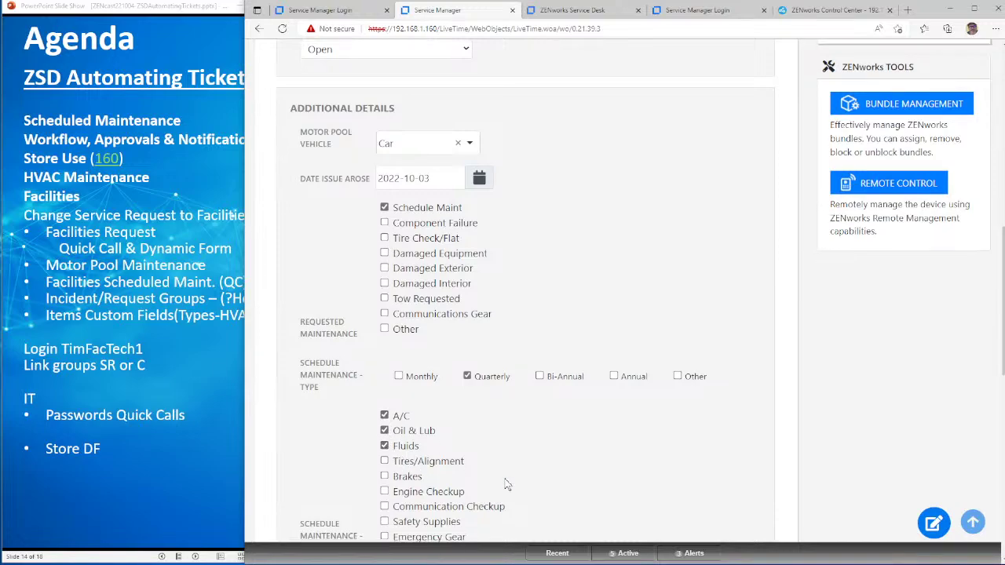
pyautogui.scroll(-2, 386, 452)
pyautogui.click(384, 307)
pyautogui.click(384, 322)
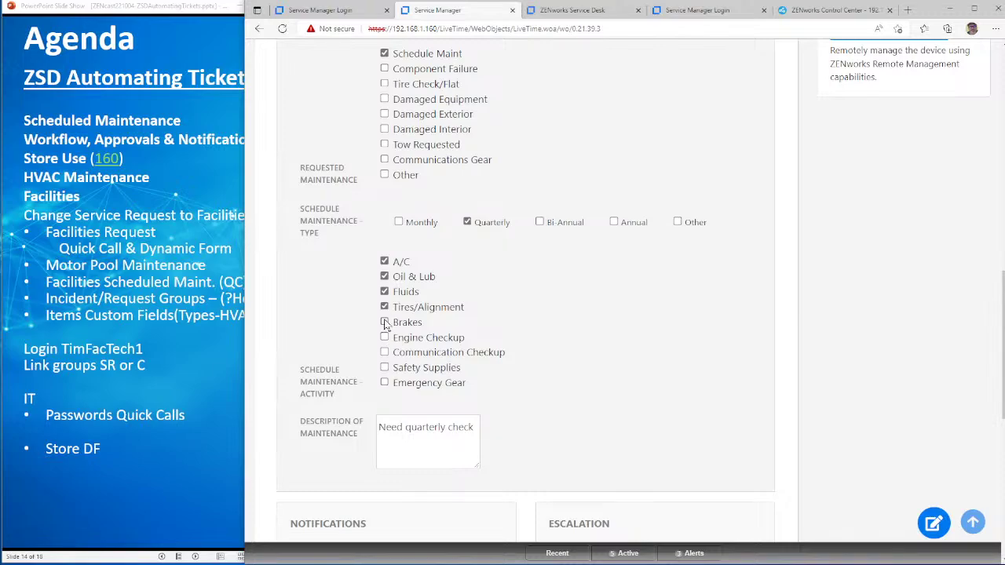
pyautogui.click(384, 337)
pyautogui.click(383, 353)
pyautogui.click(383, 382)
pyautogui.scroll(-2, 563, 401)
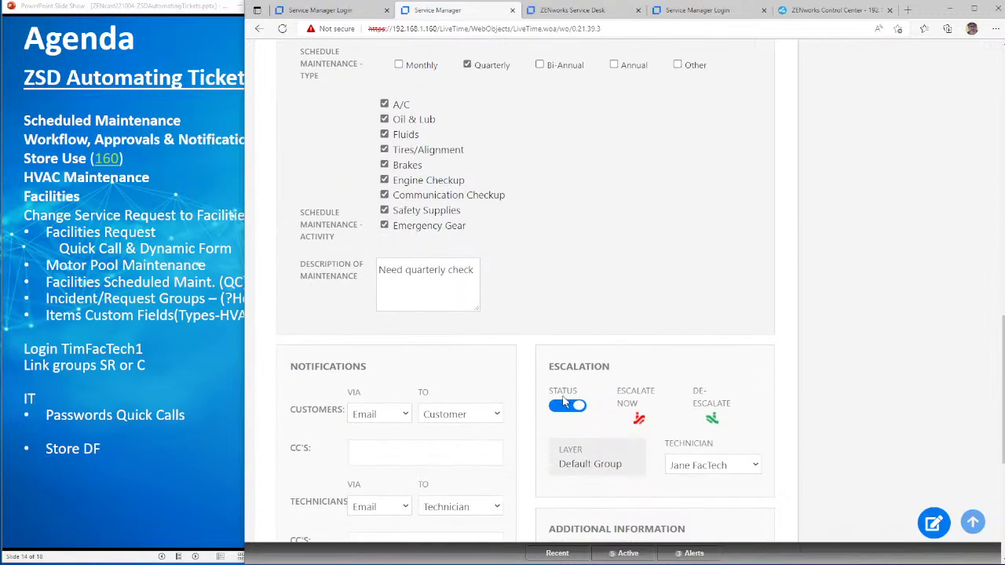
pyautogui.scroll(-2, 562, 401)
pyautogui.scroll(5, 563, 402)
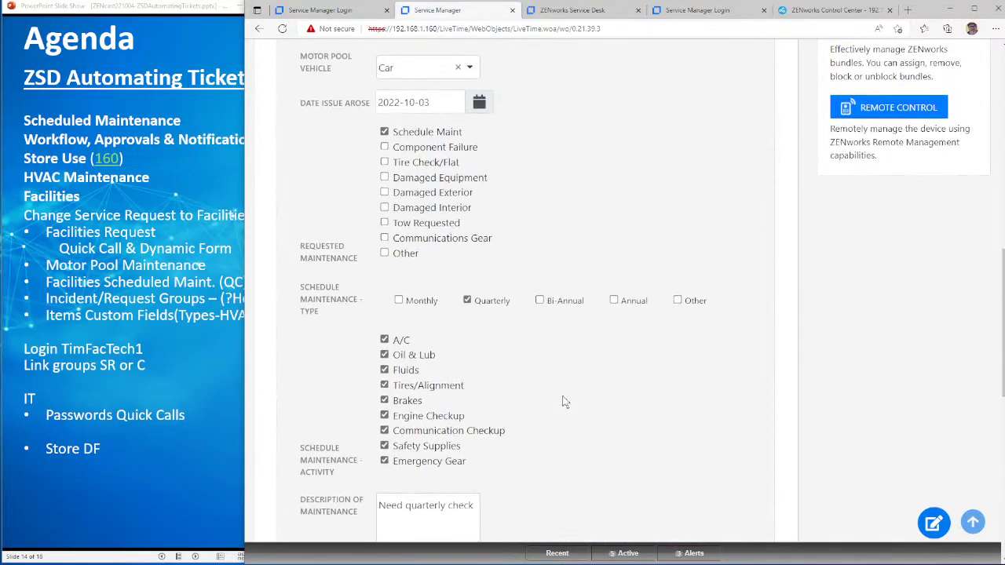
pyautogui.scroll(5, 563, 401)
pyautogui.click(772, 92)
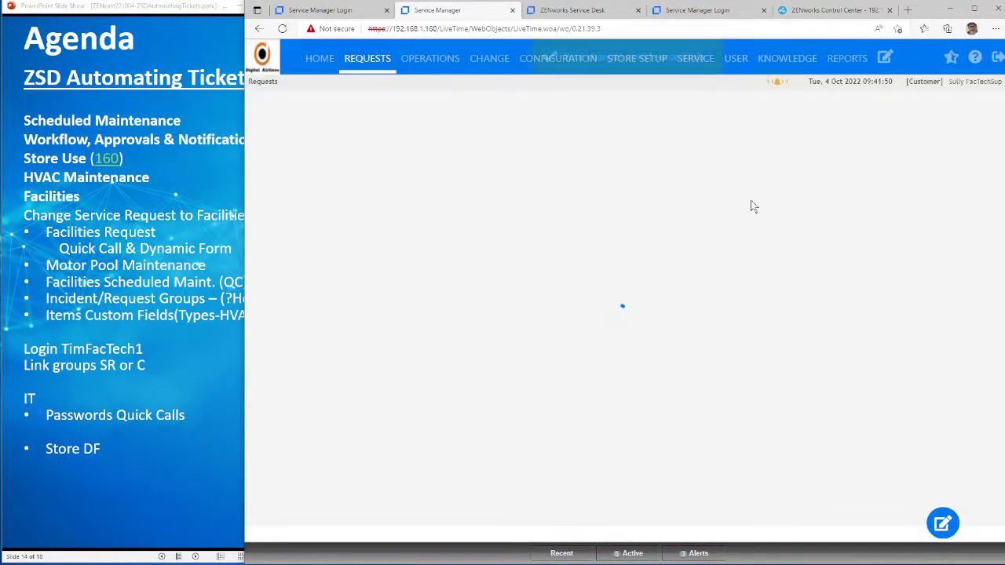
# Step: Set the request's next action to Closed - Resolved and save the change
pyautogui.scroll(-4, 629, 411)
pyautogui.click(466, 374)
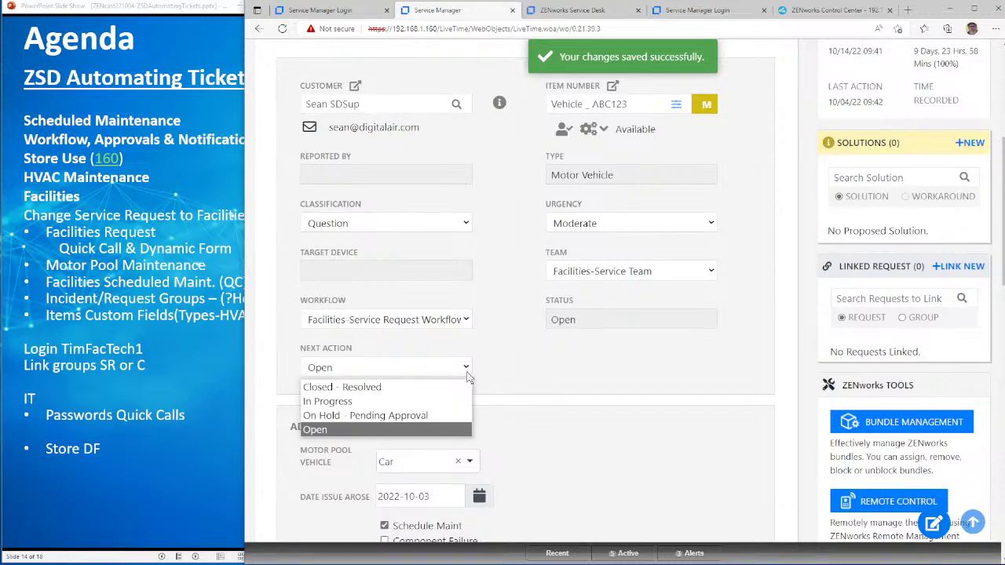
pyautogui.click(437, 386)
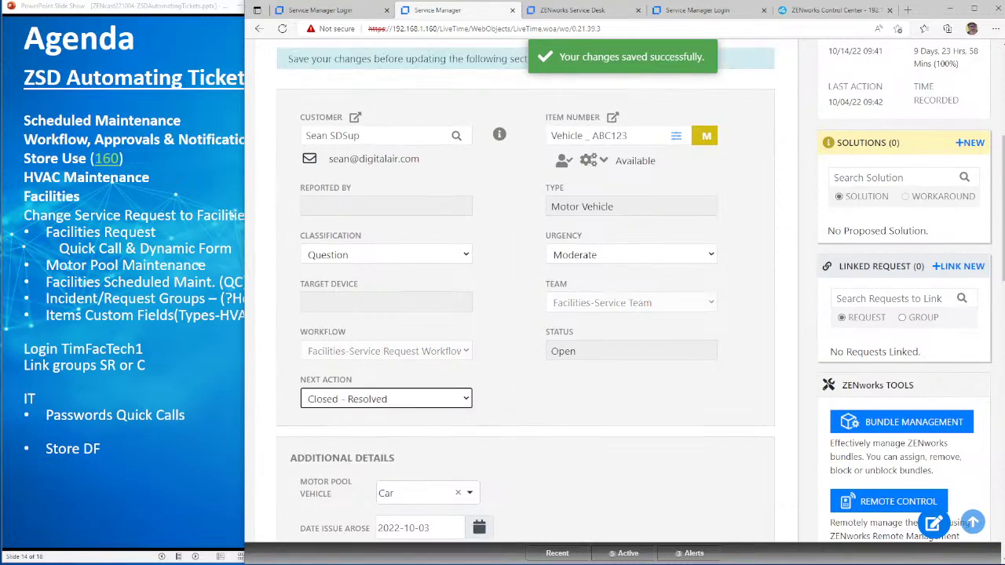
pyautogui.scroll(4, 717, 365)
pyautogui.click(774, 328)
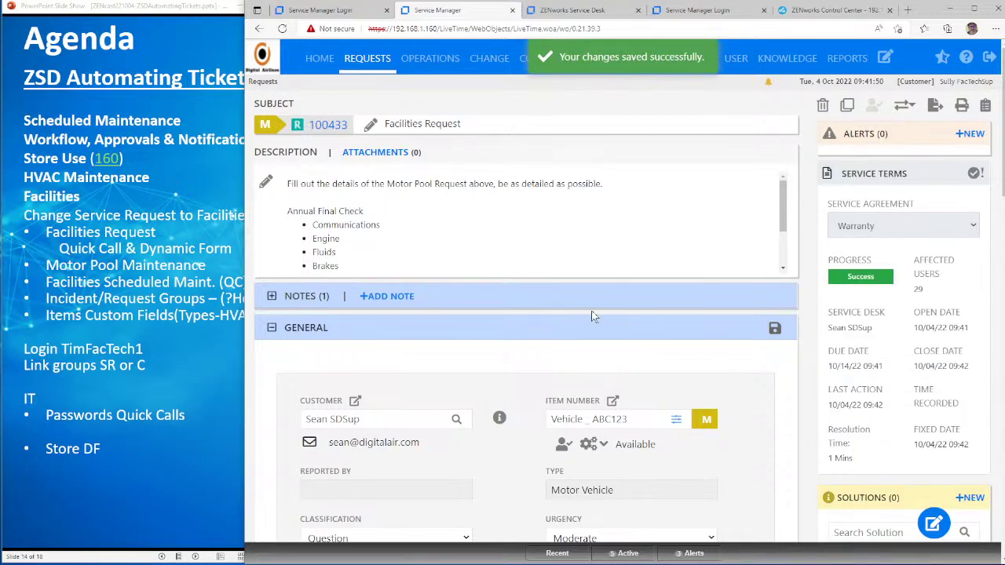
# Step: Review the closed request's status, maintenance details, notification settings and available technicians
pyautogui.scroll(-7, 552, 317)
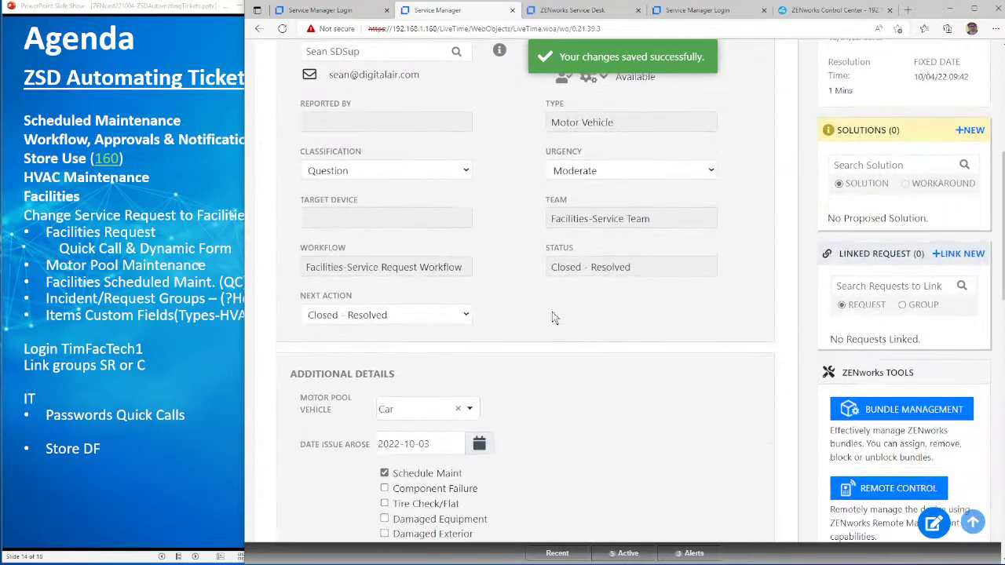
pyautogui.scroll(-6, 552, 317)
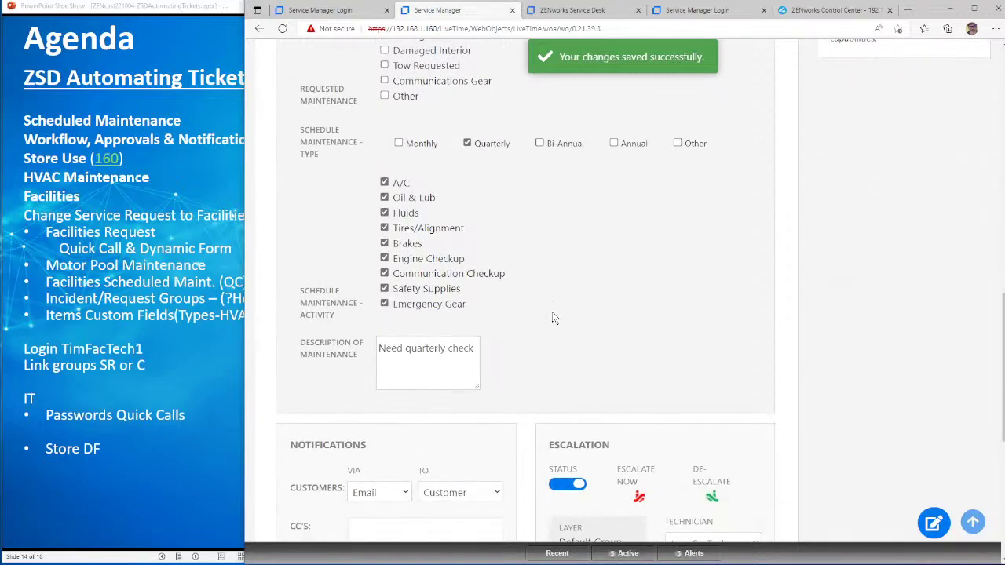
pyautogui.scroll(-2, 551, 317)
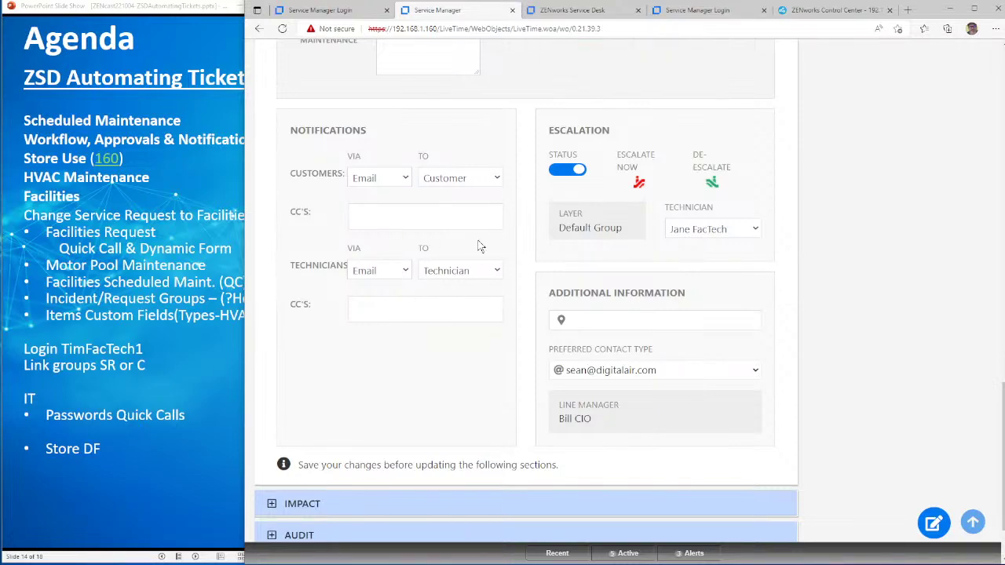
pyautogui.scroll(5, 479, 246)
pyautogui.scroll(1, 481, 246)
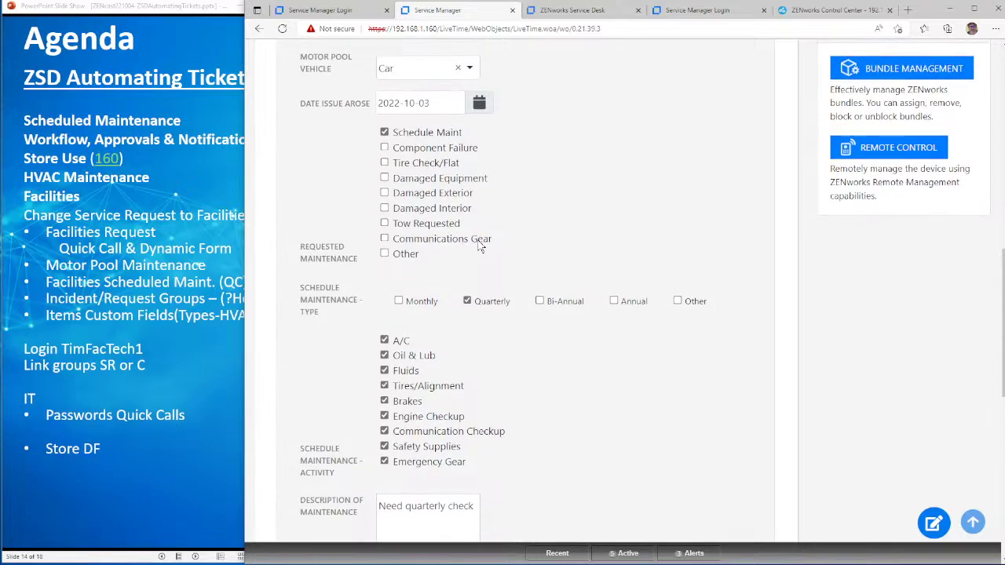
pyautogui.scroll(-4, 493, 250)
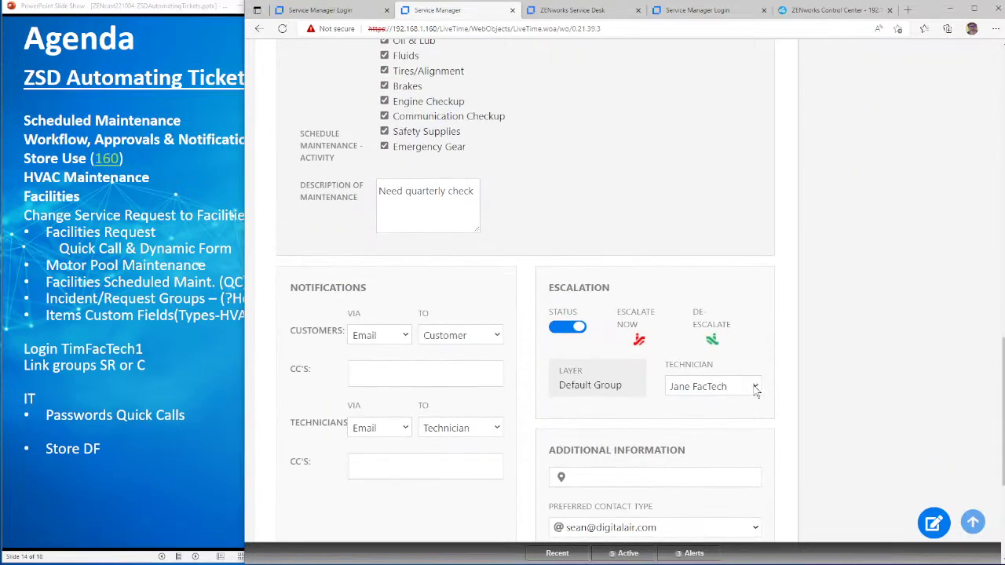
pyautogui.click(754, 387)
pyautogui.click(693, 258)
pyautogui.scroll(8, 693, 258)
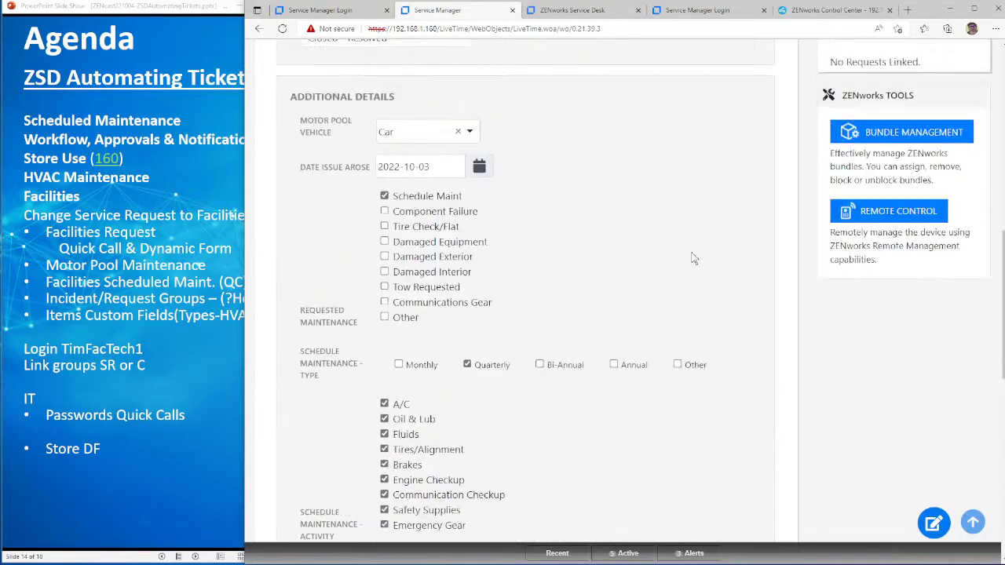
pyautogui.scroll(-8, 694, 259)
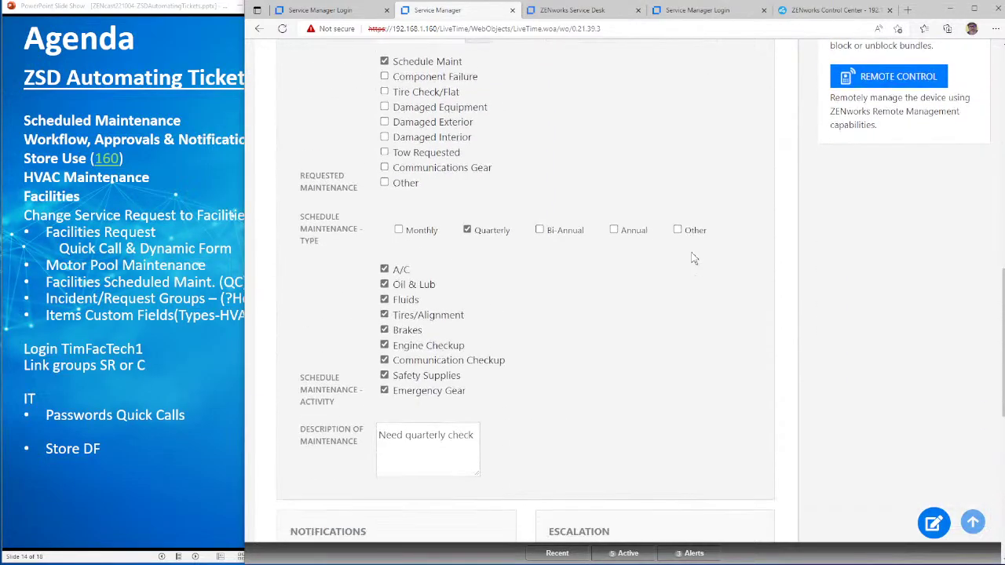
pyautogui.scroll(2, 693, 258)
pyautogui.scroll(4, 693, 258)
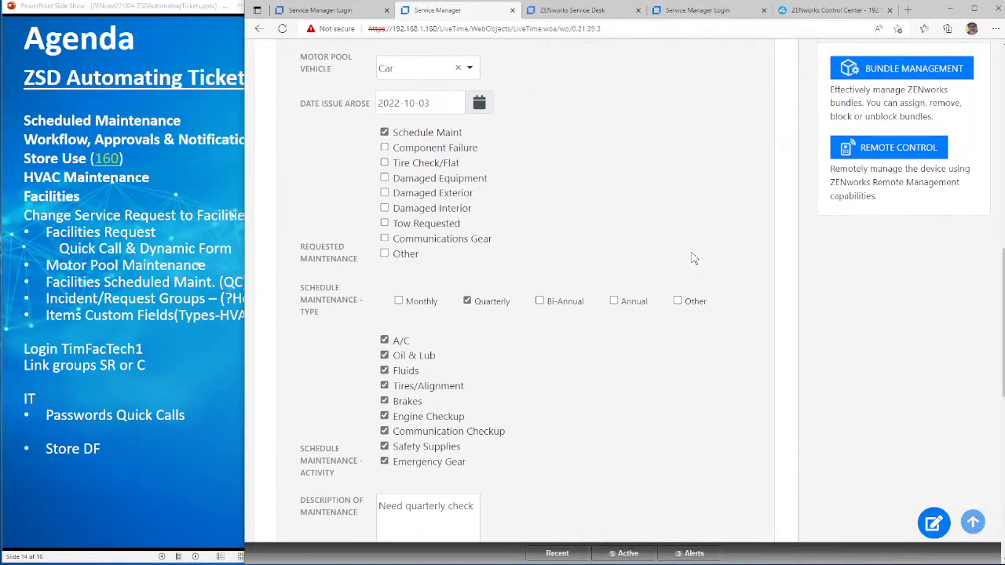
# Step: Return to the requests overview and show the active service requests list
pyautogui.scroll(6, 693, 258)
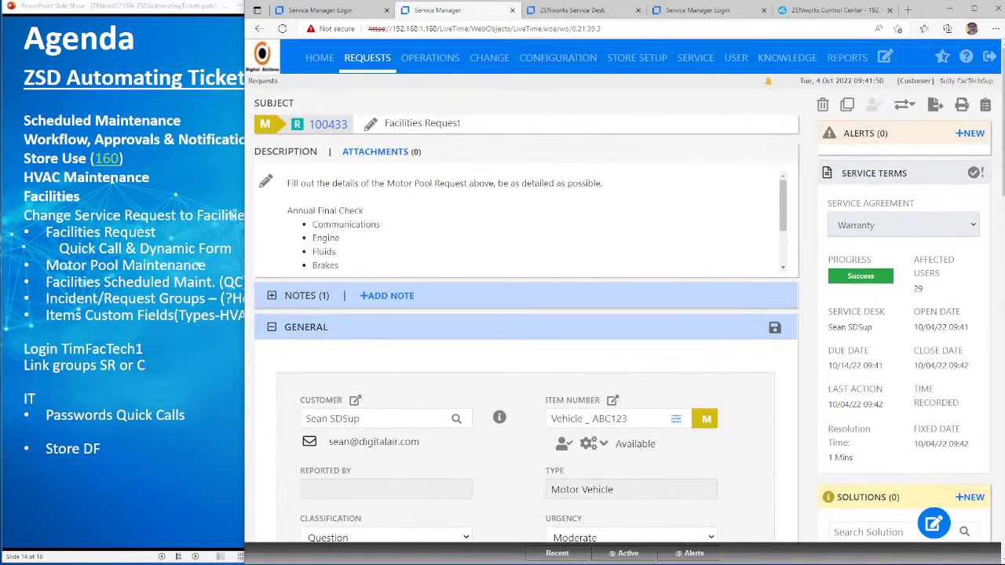
pyautogui.click(367, 57)
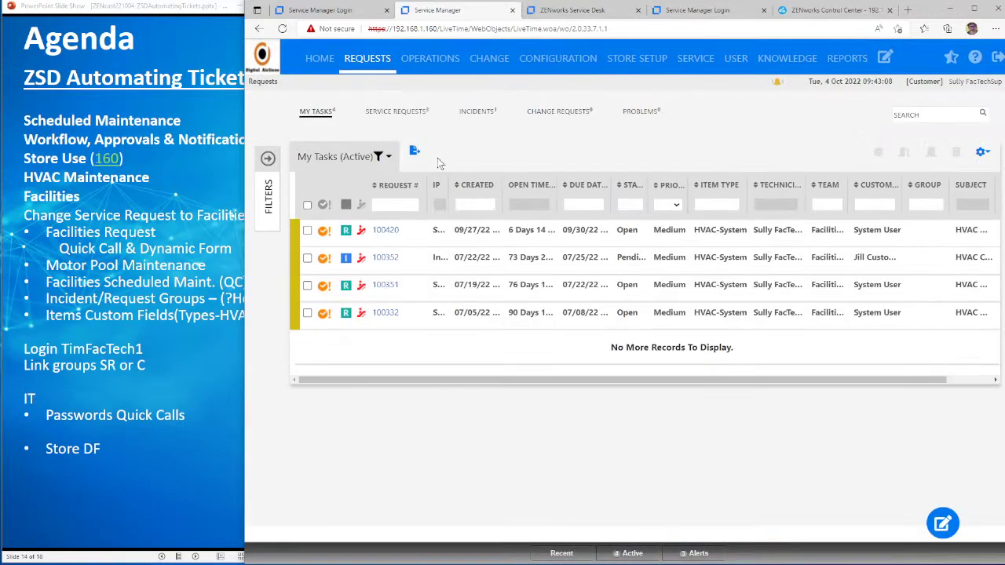
pyautogui.click(397, 113)
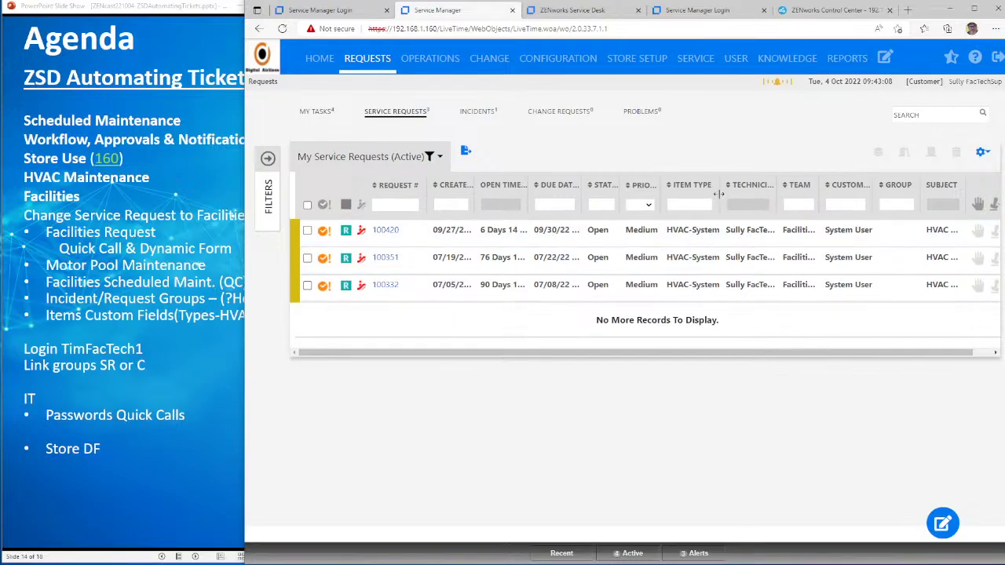
# Step: Widen the Item Type column, open the oldest HVAC service request and review its general, notification and escalation details
pyautogui.moveTo(717, 194); pyautogui.dragTo(752, 194)
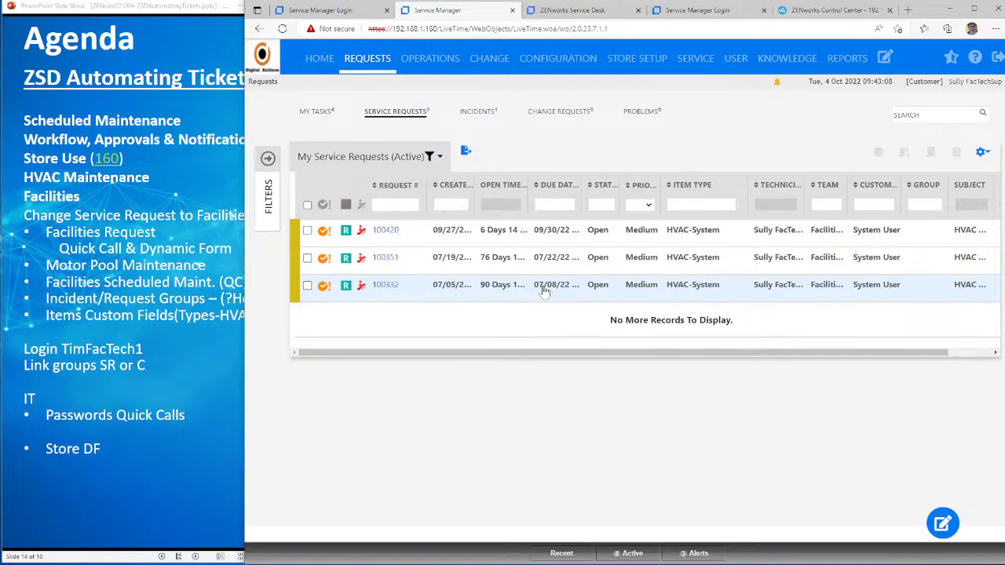
pyautogui.click(385, 286)
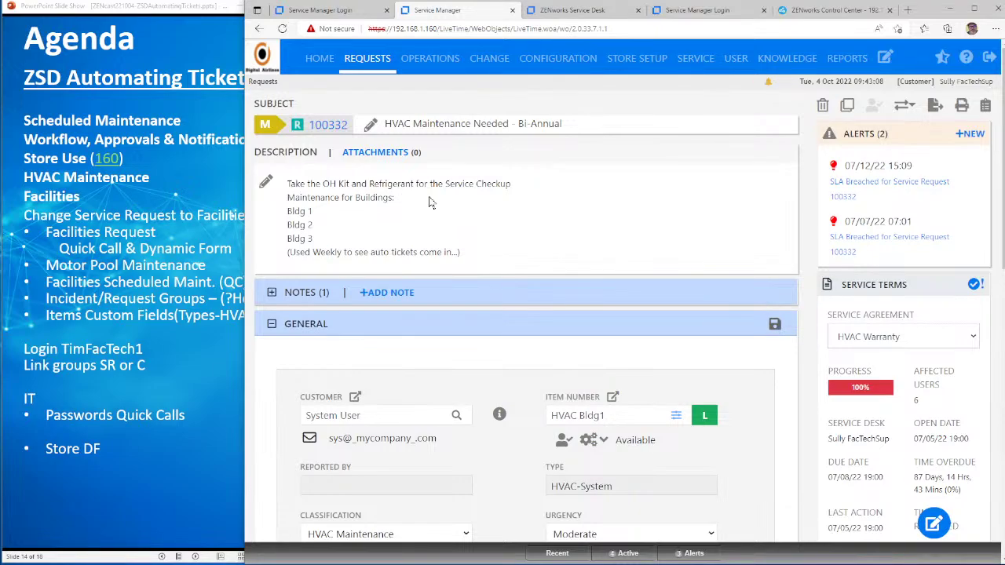
pyautogui.scroll(-4, 594, 274)
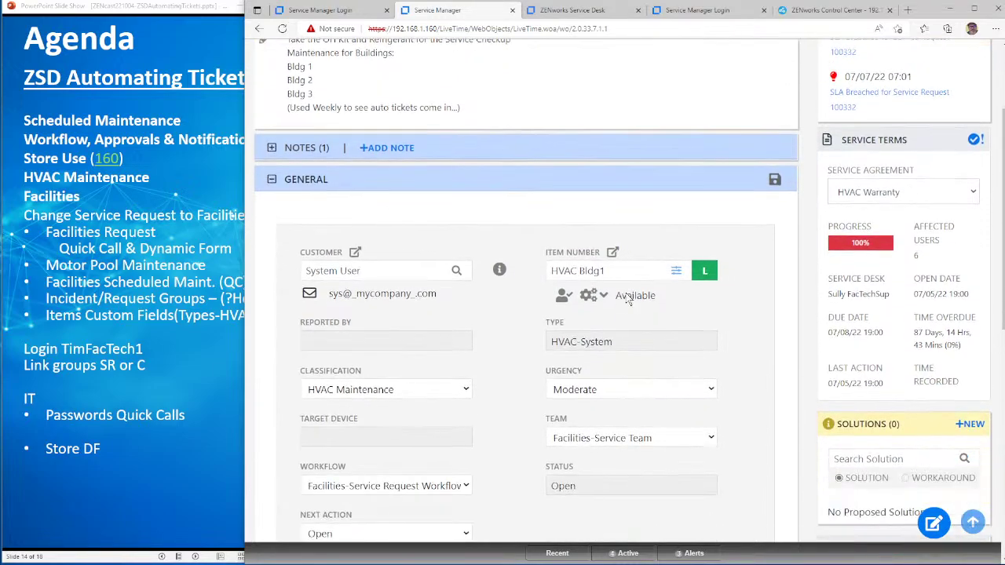
pyautogui.scroll(-3, 628, 299)
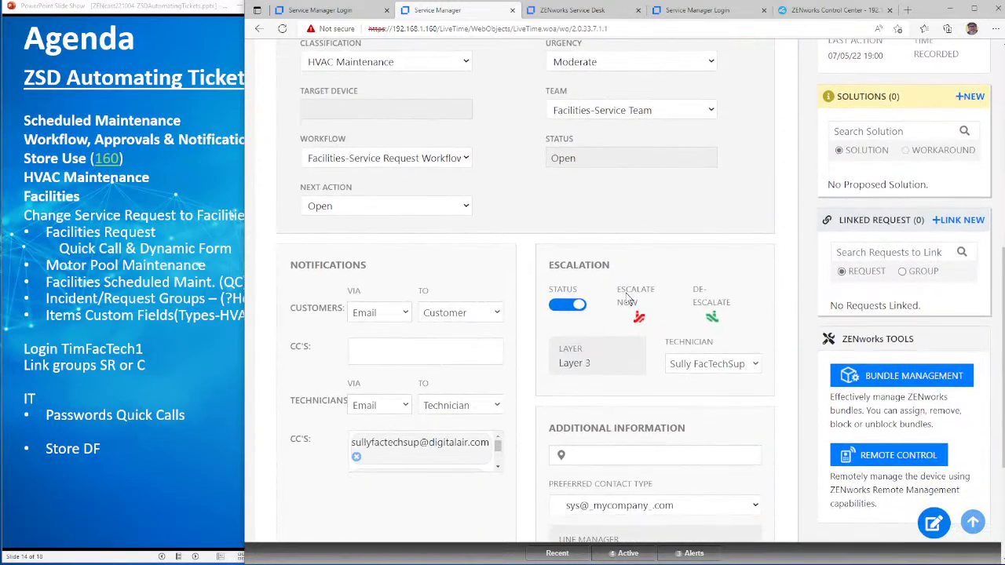
pyautogui.scroll(-2, 628, 298)
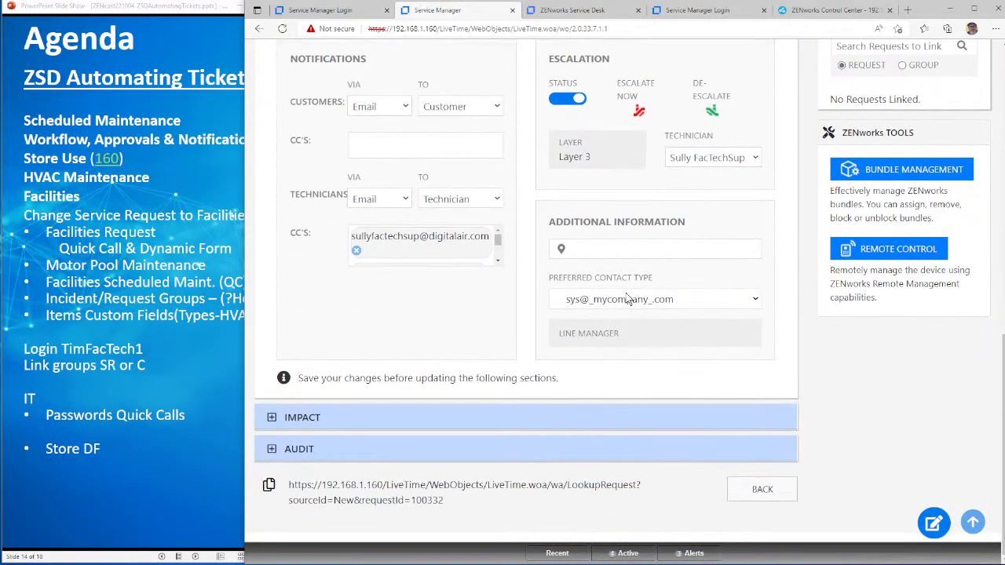
pyautogui.scroll(2, 626, 298)
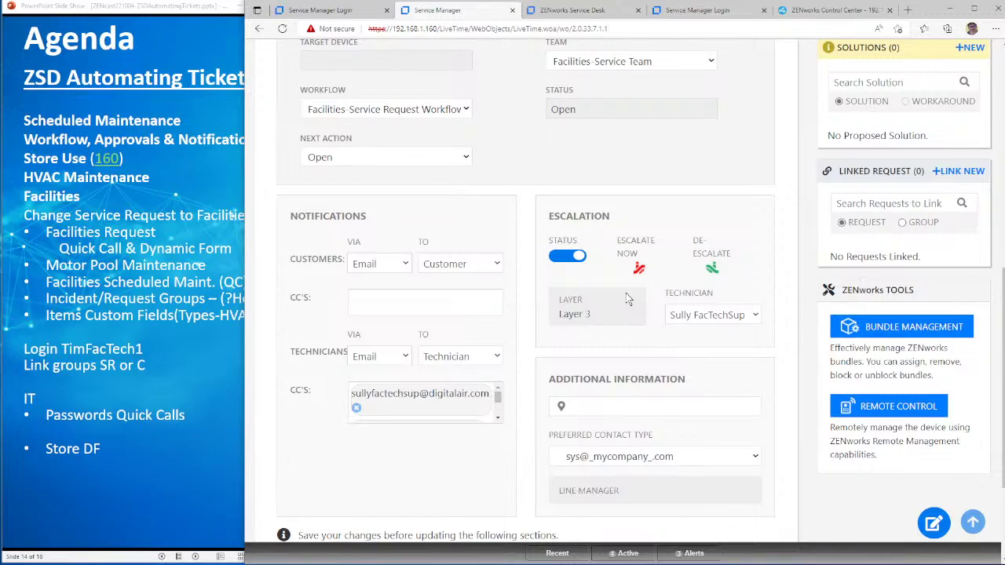
pyautogui.scroll(2, 626, 298)
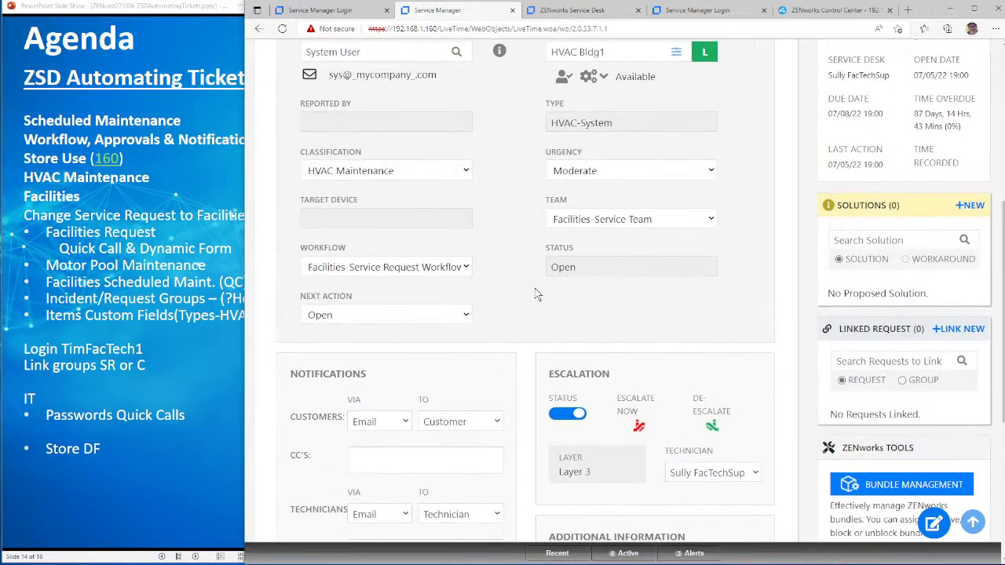
# Step: Check the HVAC request's next action options, description and technician assignment note
pyautogui.click(466, 314)
pyautogui.click(539, 310)
pyautogui.scroll(1, 540, 312)
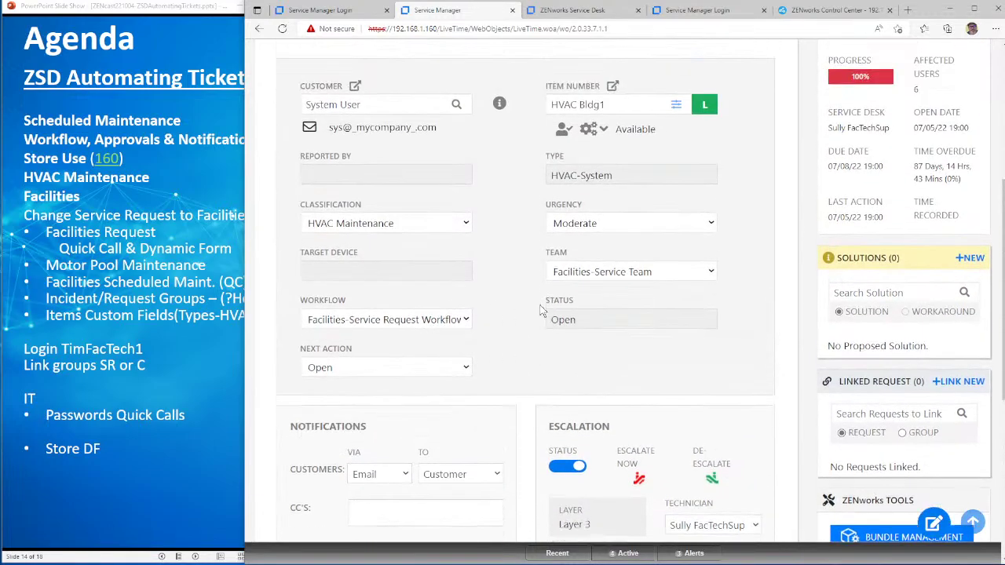
pyautogui.scroll(2, 539, 311)
pyautogui.scroll(1, 539, 311)
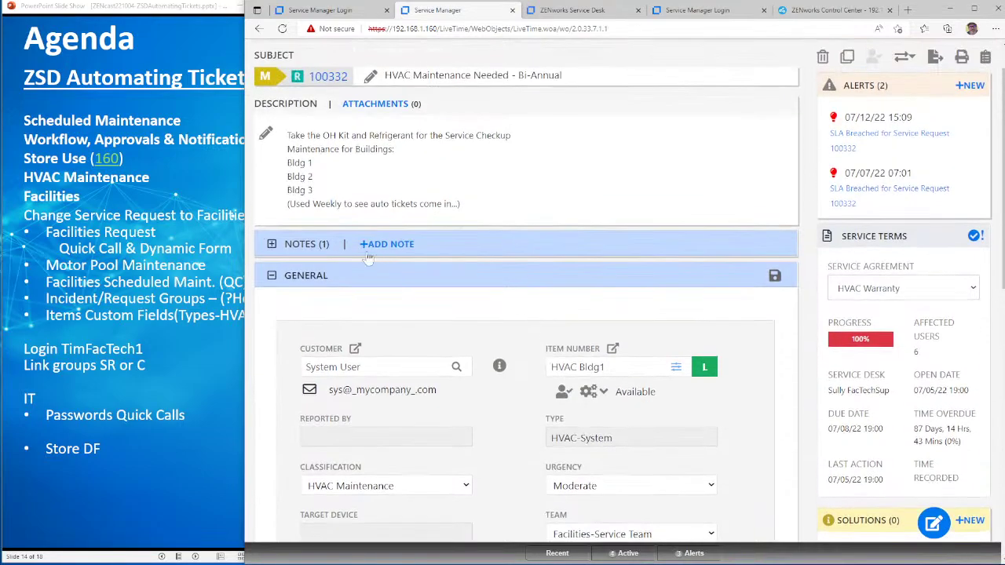
pyautogui.click(272, 243)
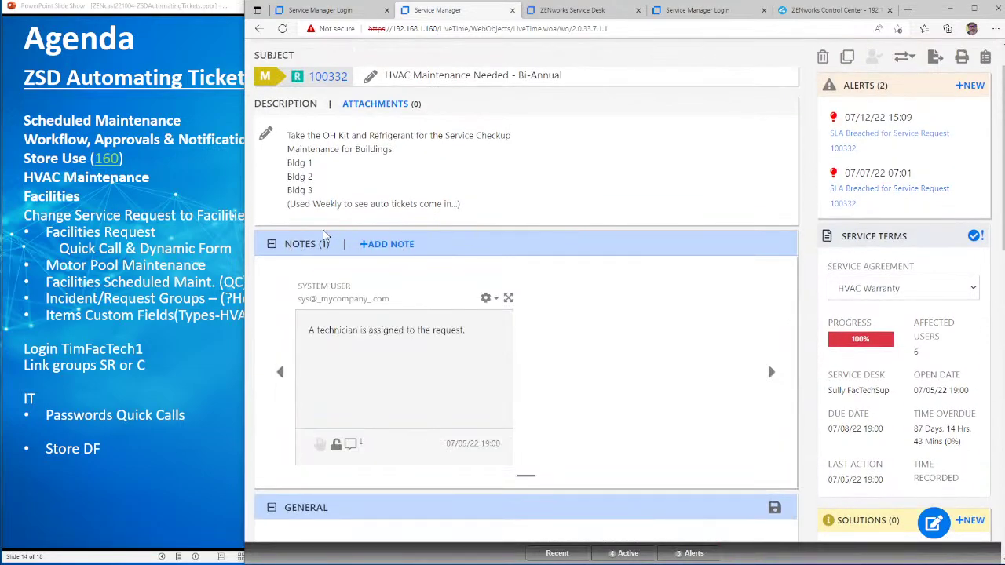
pyautogui.click(271, 244)
pyautogui.scroll(1, 543, 186)
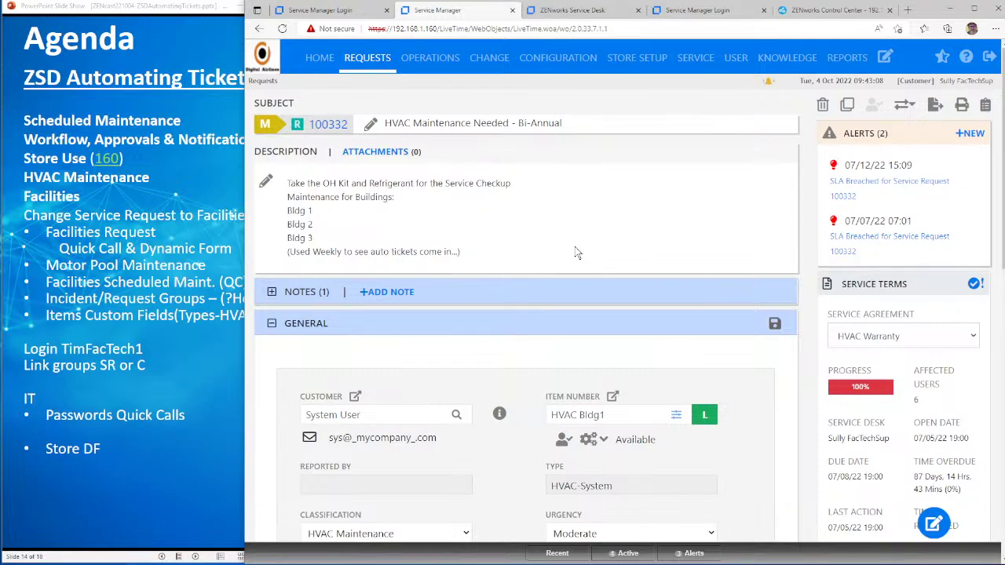
# Step: Return to the requests overview, show the active incidents and open the pending HVAC system incident
pyautogui.click(368, 60)
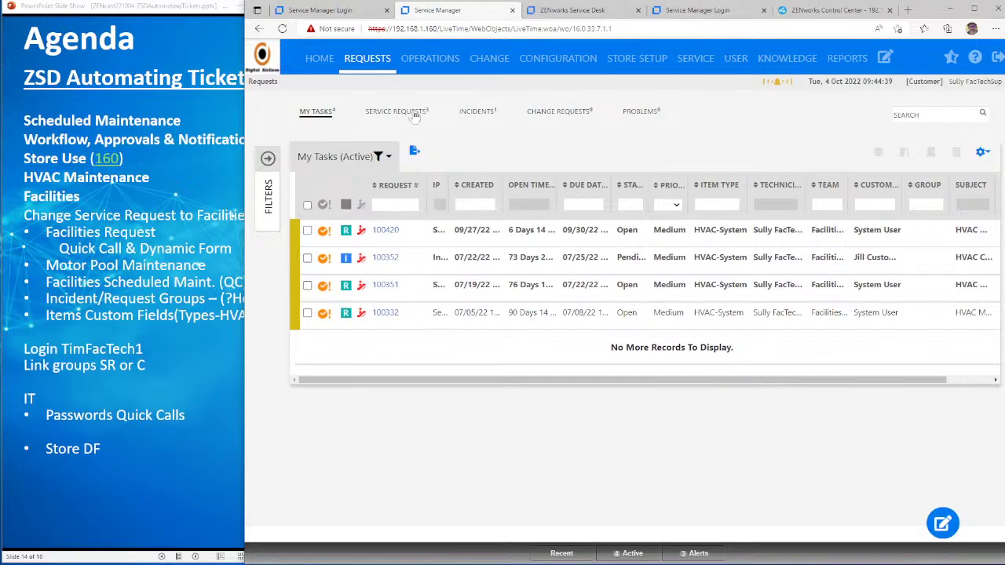
pyautogui.click(416, 114)
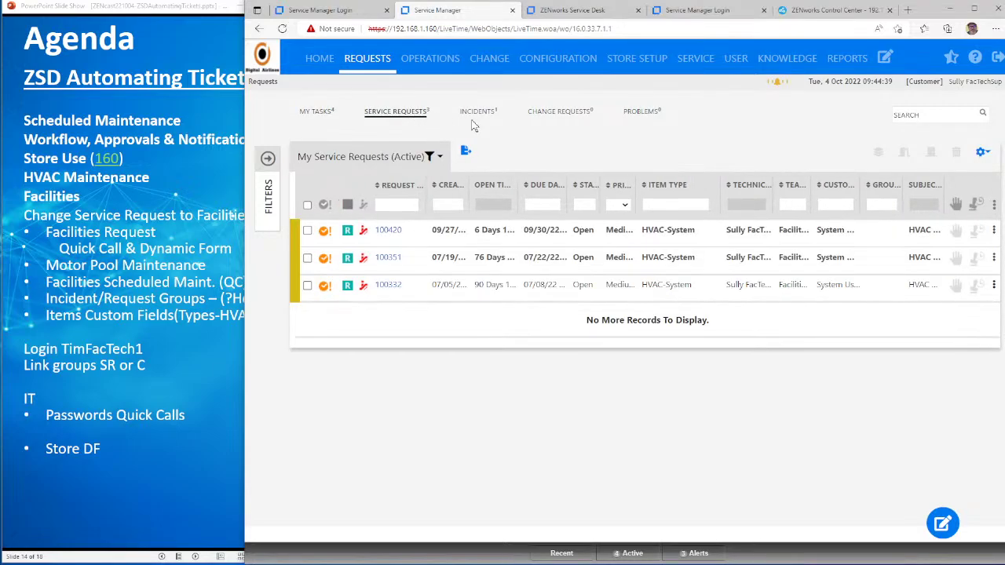
pyautogui.click(477, 114)
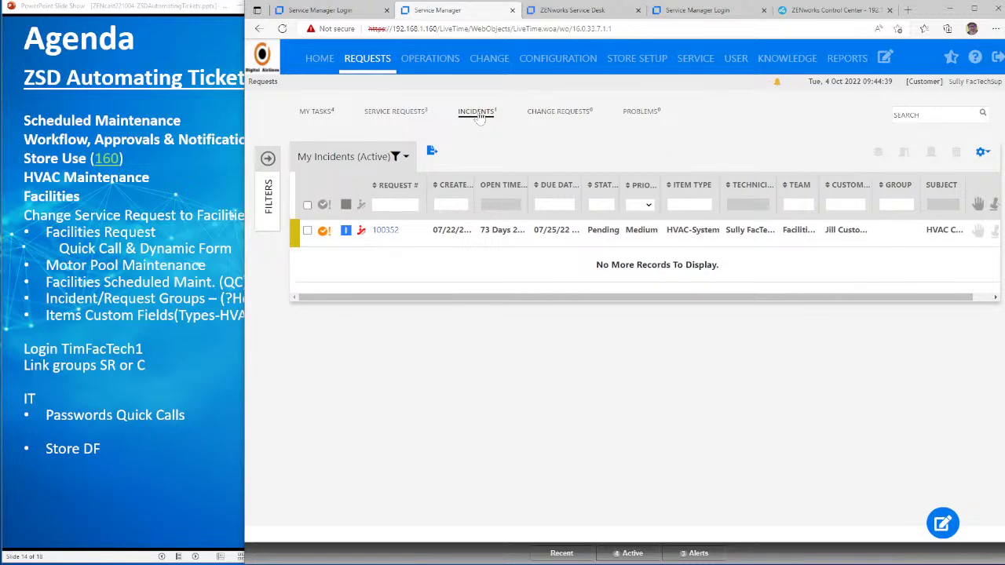
pyautogui.click(387, 238)
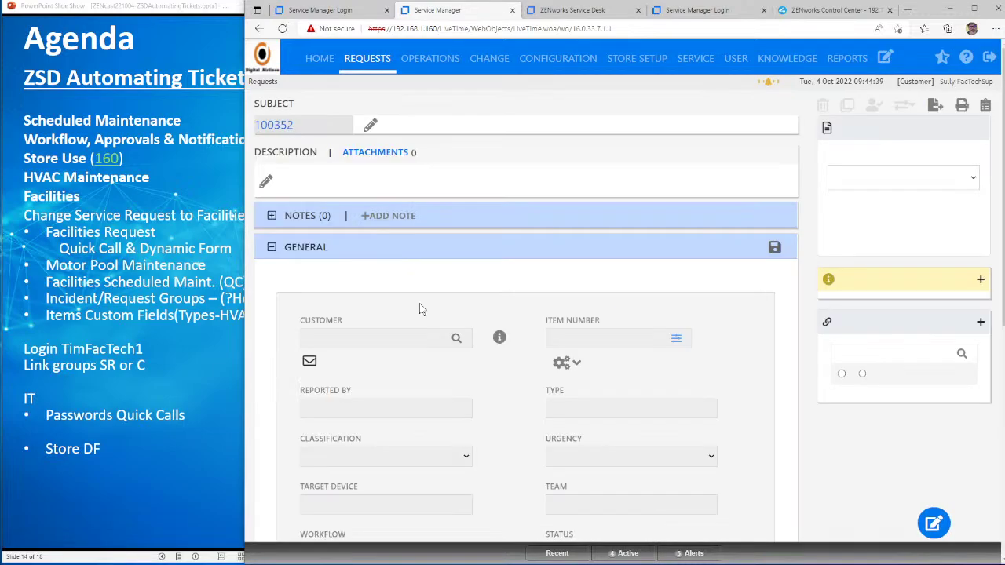
# Step: Set the HVAC Controller Card Ordered incident's next action to Open and save the change
pyautogui.scroll(-2, 505, 373)
pyautogui.scroll(-3, 506, 368)
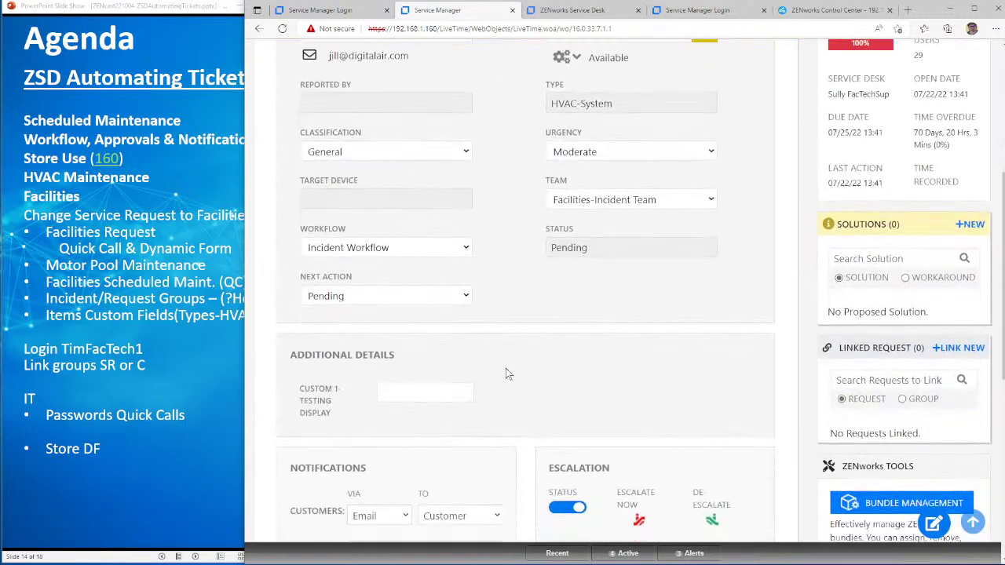
pyautogui.click(466, 297)
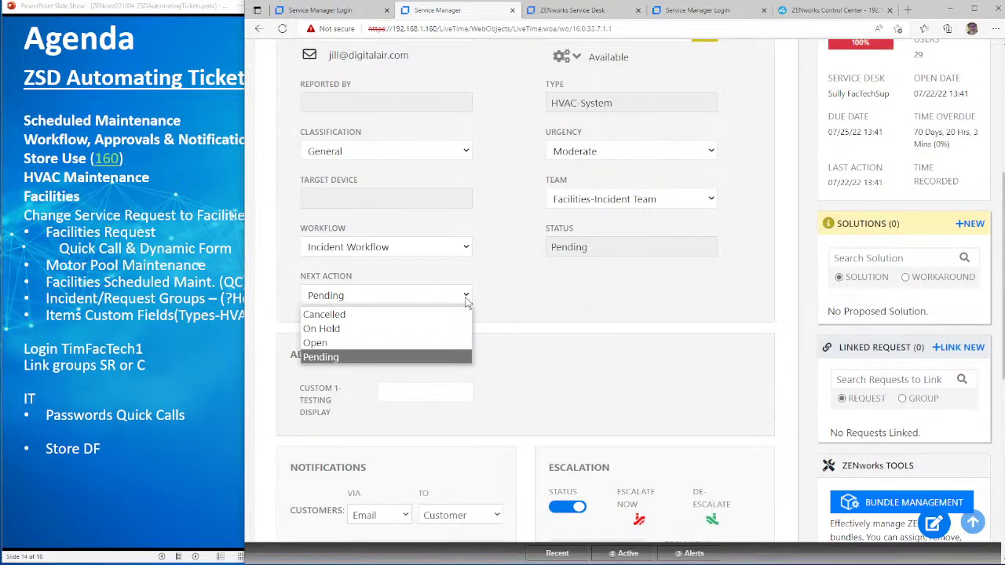
pyautogui.click(460, 342)
pyautogui.scroll(1, 749, 317)
pyautogui.scroll(3, 750, 312)
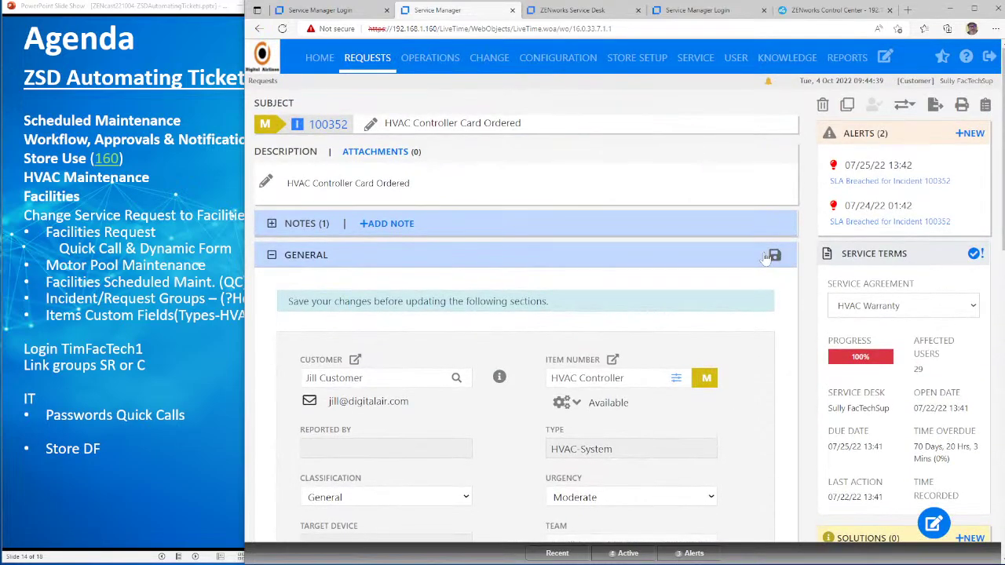
pyautogui.click(772, 256)
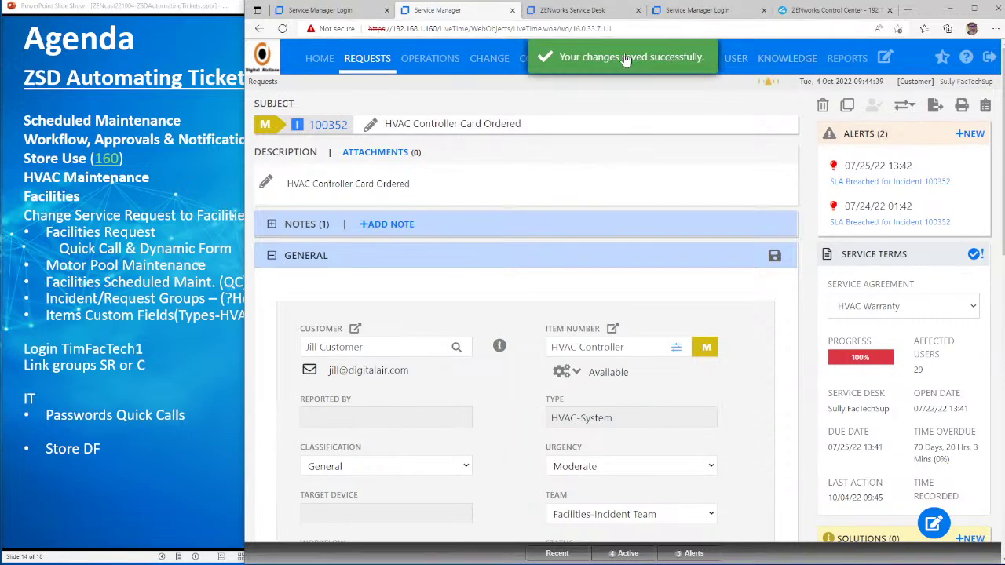
# Step: Switch to the customer portal, browse the store and filter its items by the Facilities-Equipment type
pyautogui.click(921, 84)
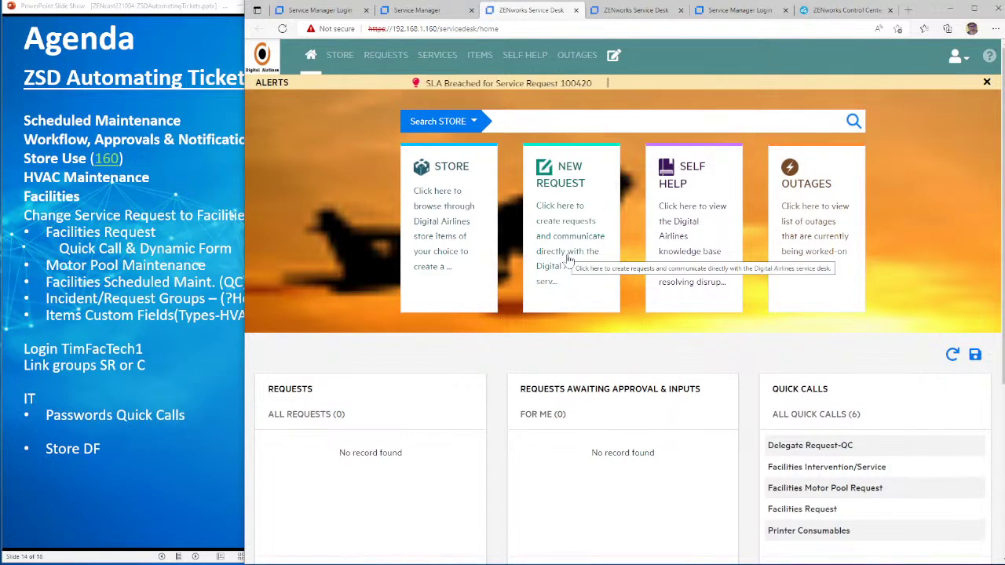
pyautogui.click(462, 255)
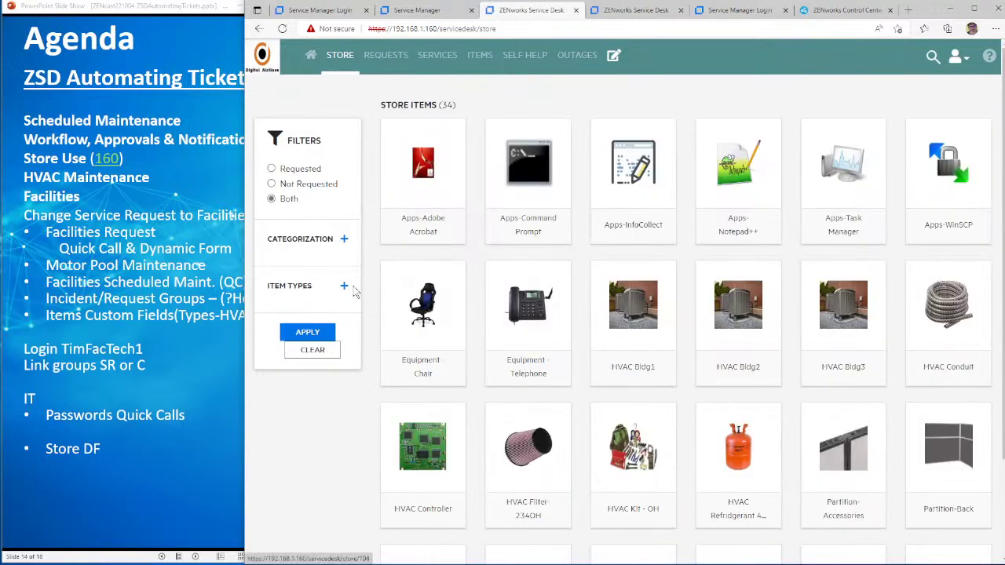
pyautogui.click(344, 286)
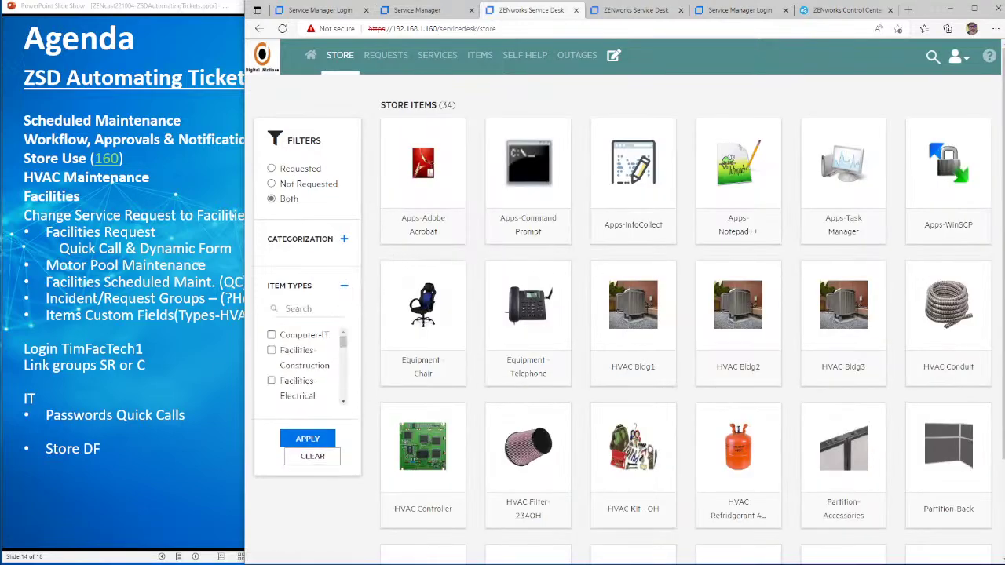
pyautogui.click(343, 403)
pyautogui.click(343, 403)
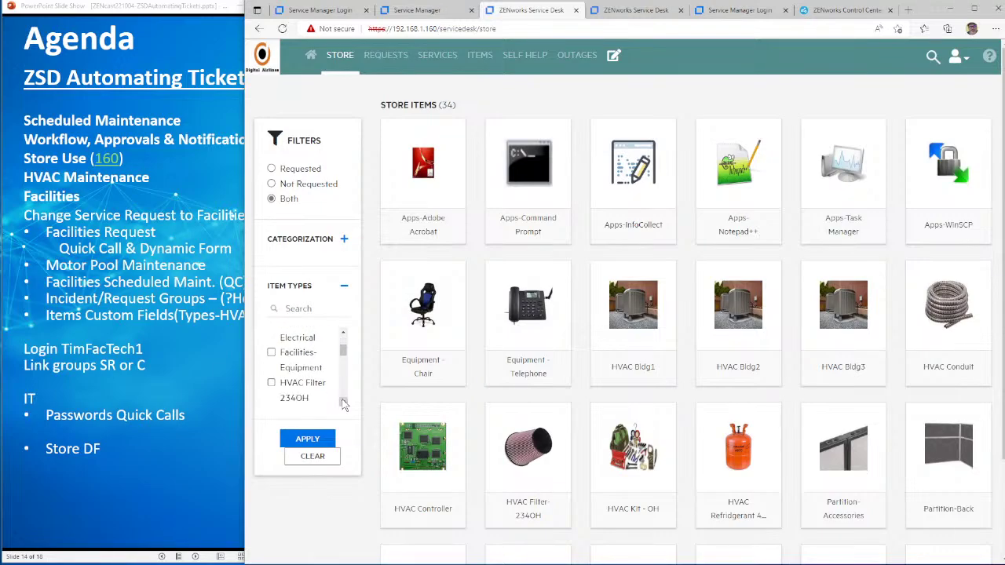
pyautogui.click(270, 354)
pyautogui.click(307, 439)
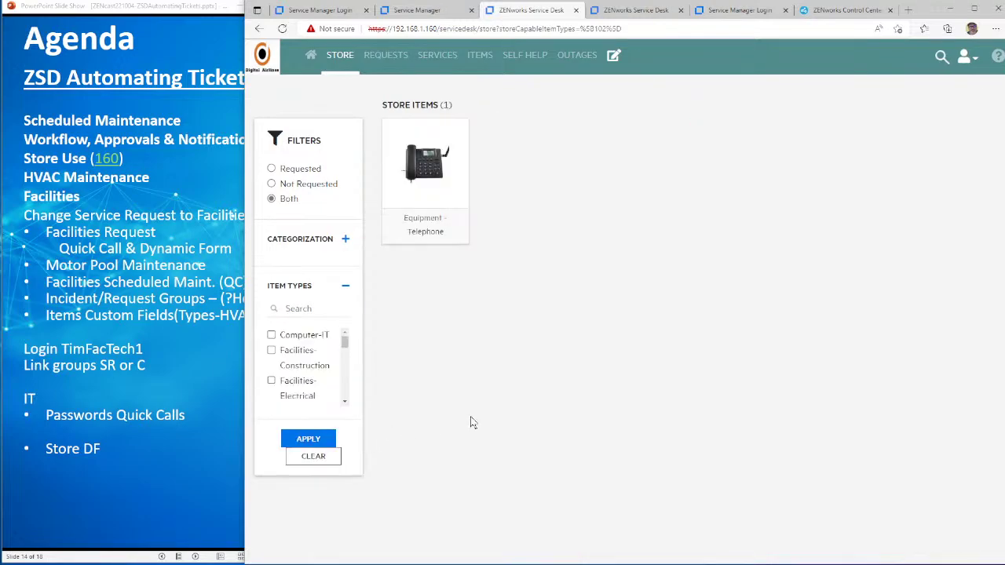
# Step: Filter the store items by the Facilities-Construction type, look at the categorization filters and return to the portal home page
pyautogui.click(271, 352)
pyautogui.click(309, 439)
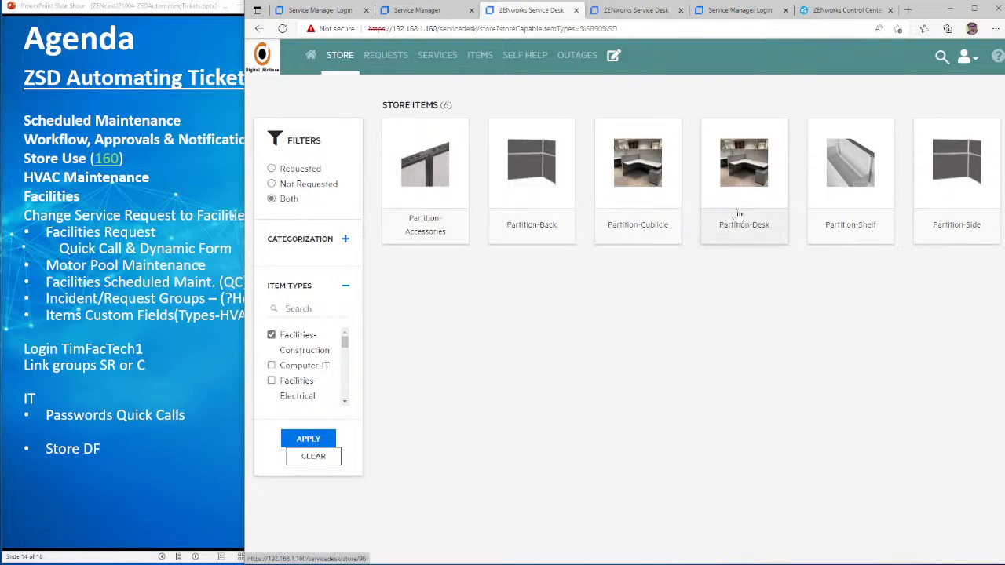
pyautogui.click(346, 239)
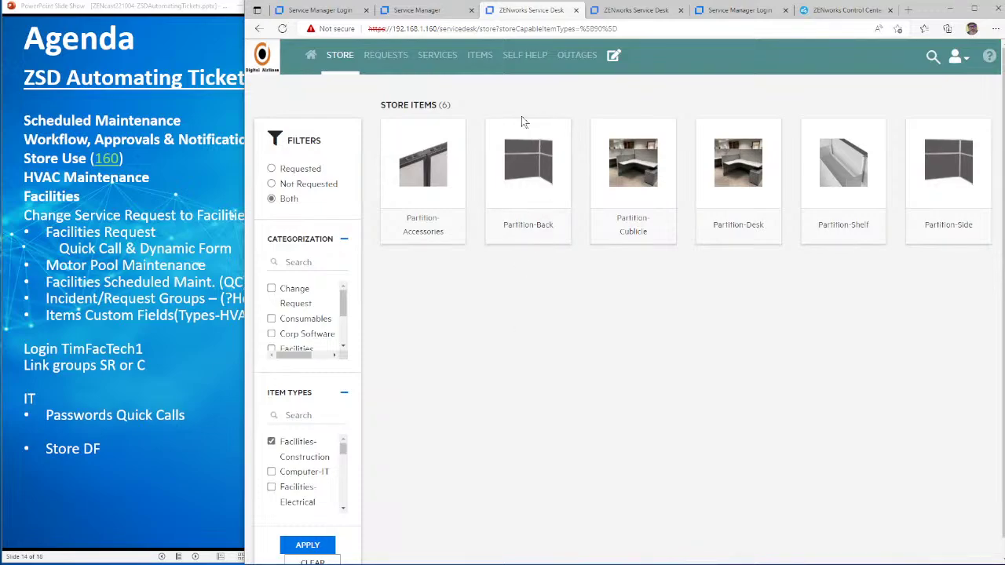
pyautogui.click(311, 56)
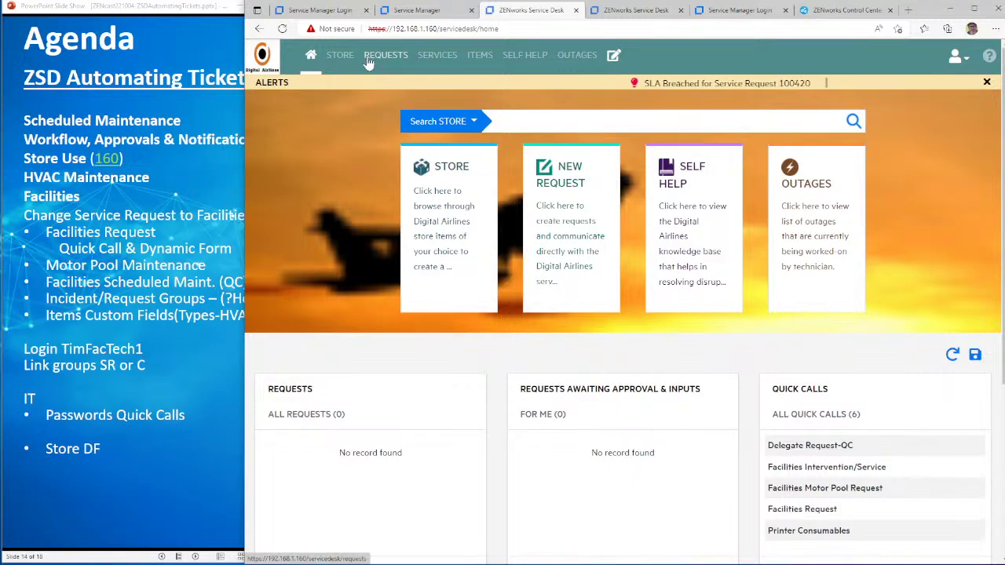
# Step: Back in Service Manager, open the Facilities Motor Pool Request quick call and check which dynamic form it uses
pyautogui.click(445, 11)
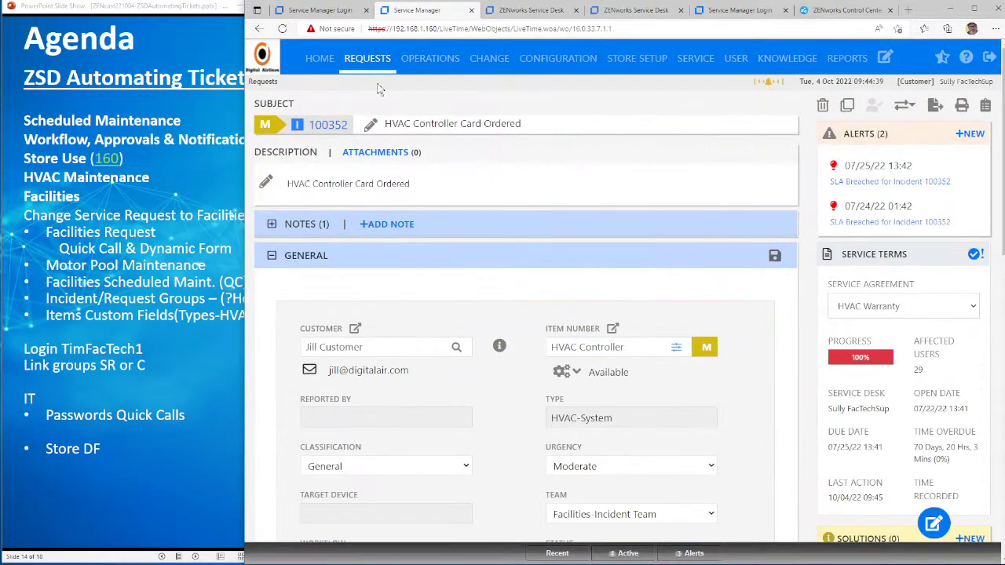
pyautogui.click(322, 63)
pyautogui.click(424, 82)
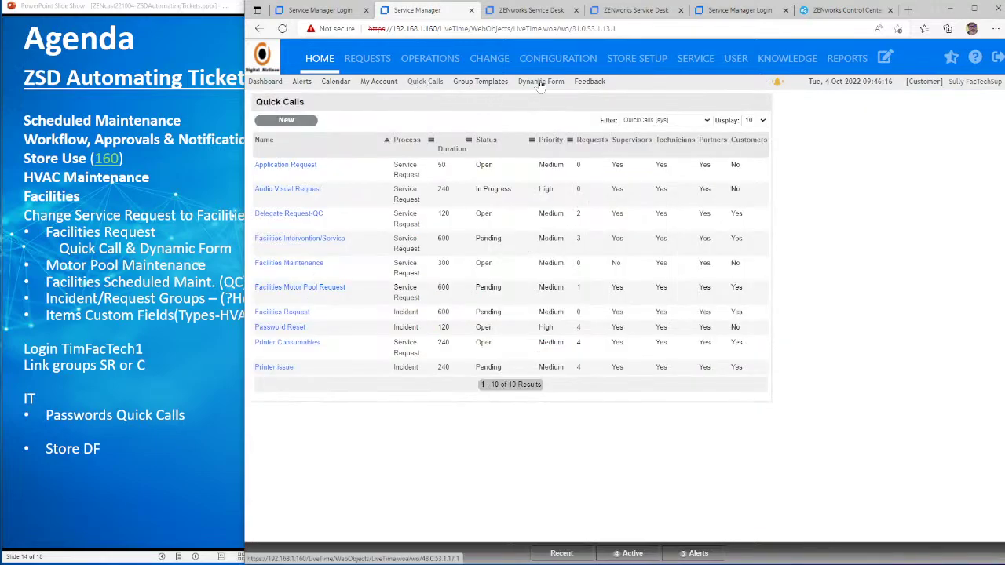
pyautogui.click(292, 288)
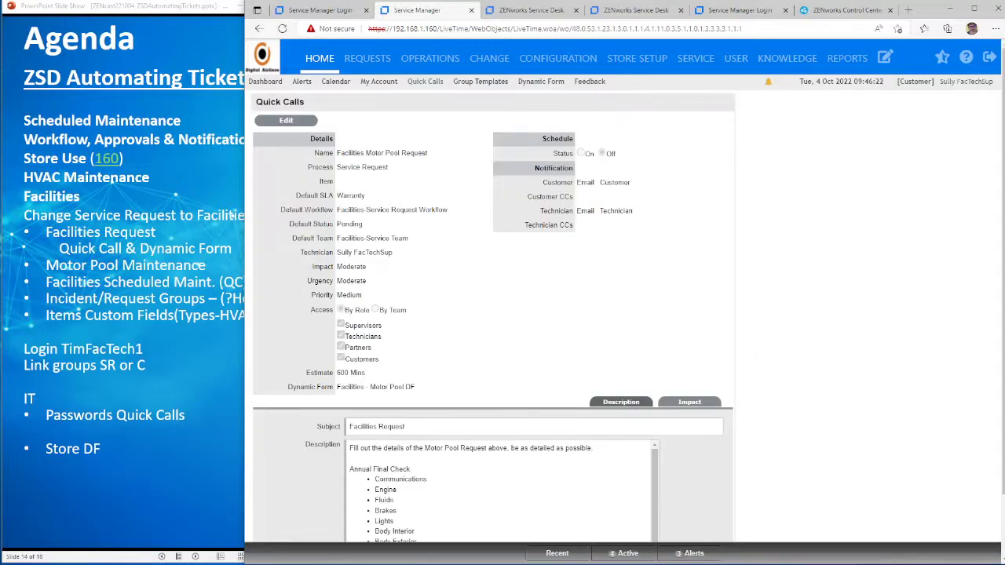
pyautogui.moveTo(418, 387); pyautogui.dragTo(340, 376)
pyautogui.click(539, 355)
# Step: Open the MotorPool dynamic form and test its preview by checking Tire Check and Front Right
pyautogui.click(526, 82)
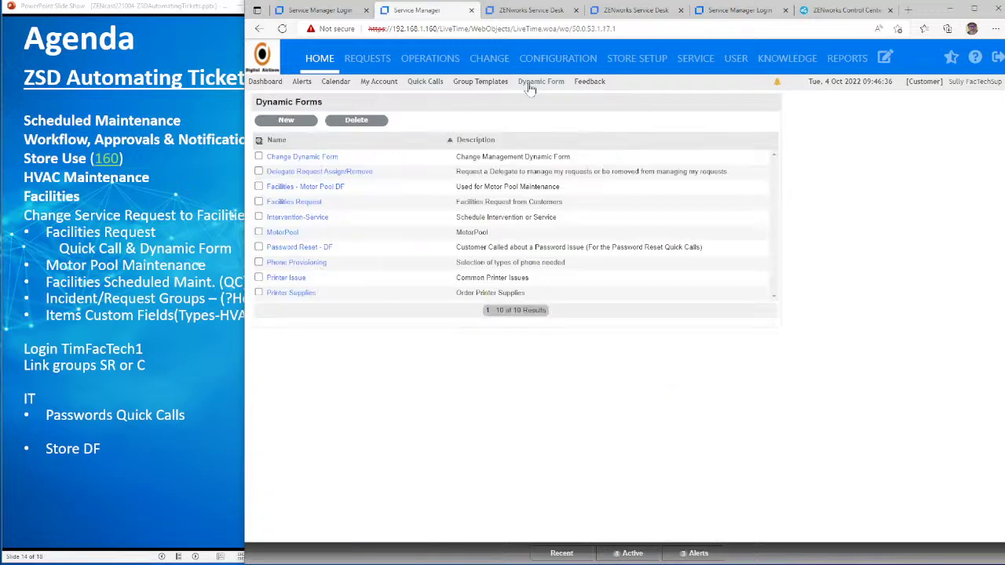
pyautogui.click(284, 231)
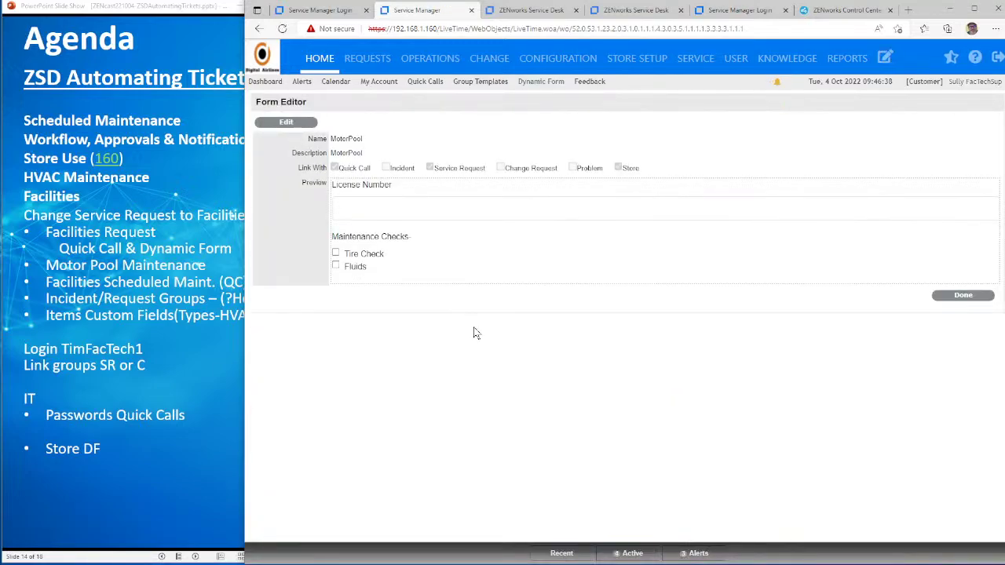
pyautogui.click(335, 252)
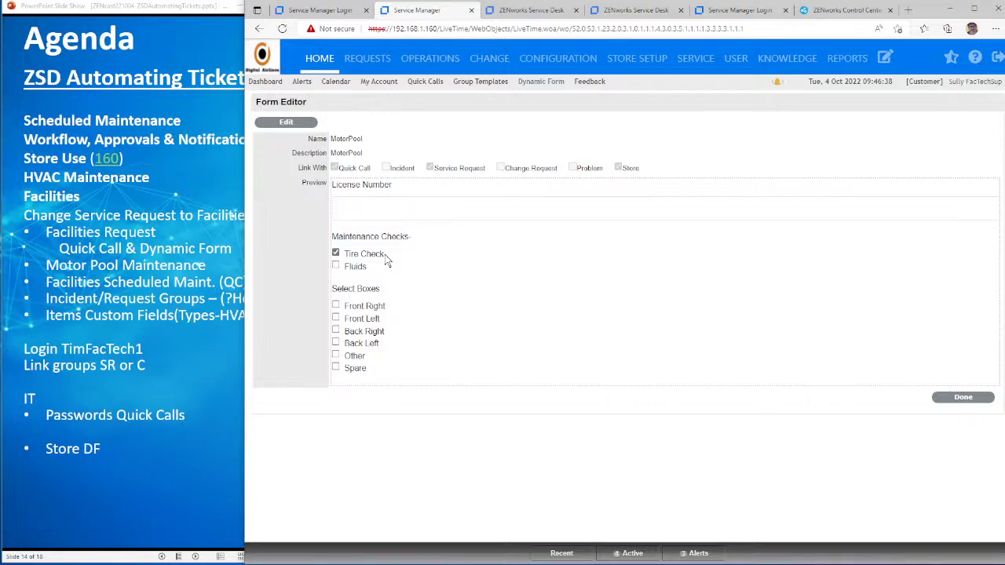
pyautogui.click(336, 306)
# Step: Open the Facilities - Motor Pool DF dynamic form and test its preview by checking and clearing Tire Check/Flat
pyautogui.click(532, 82)
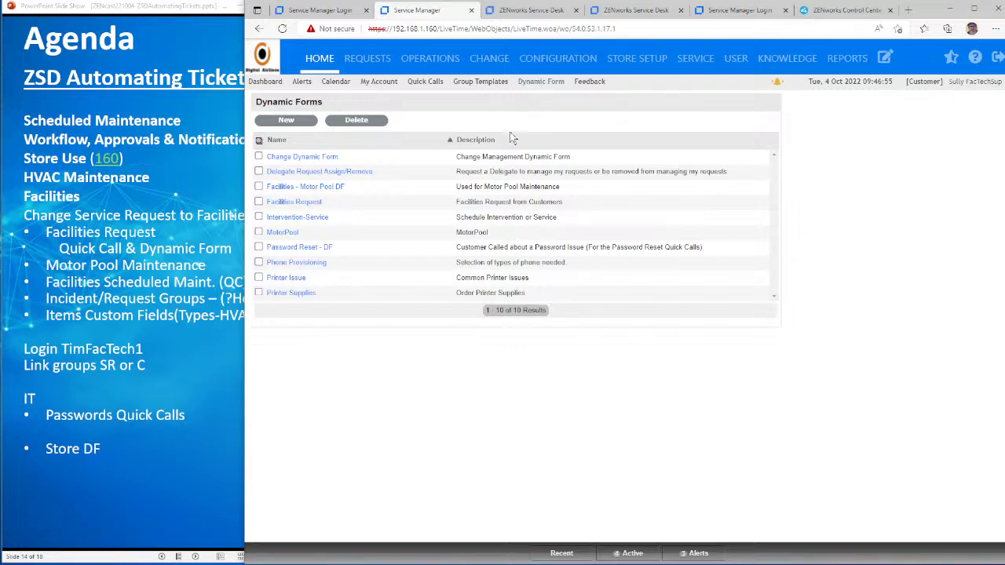
pyautogui.click(289, 187)
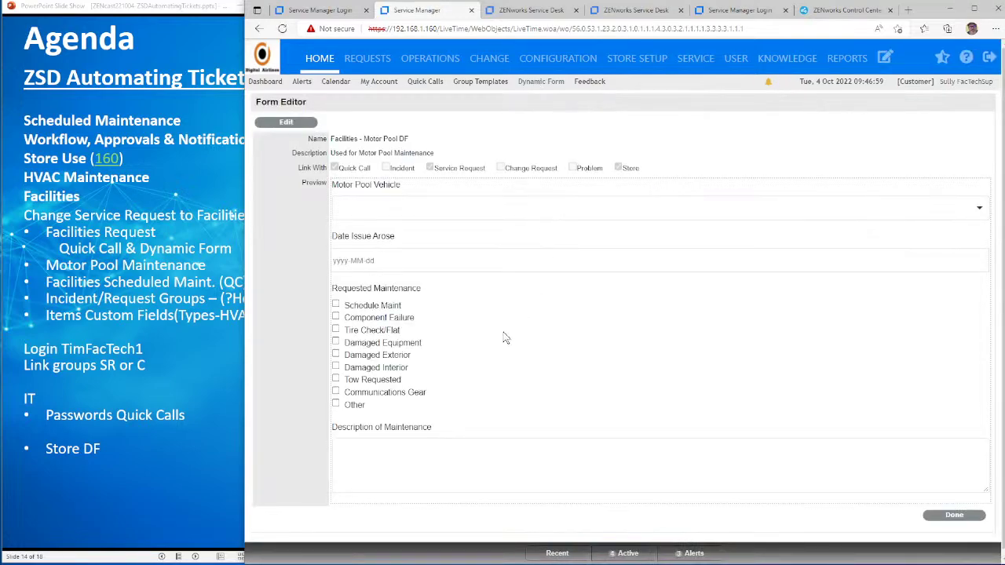
pyautogui.click(336, 329)
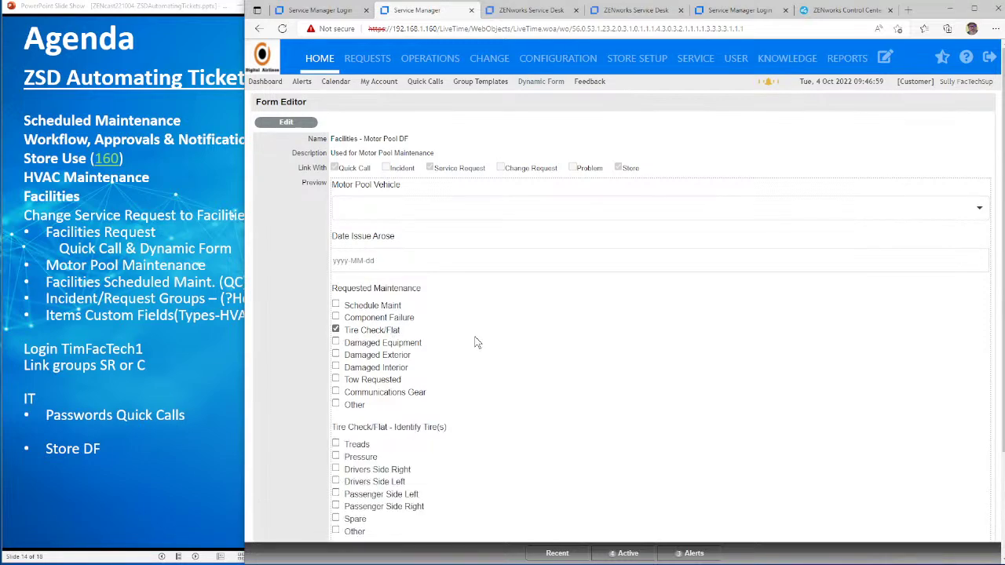
pyautogui.click(335, 330)
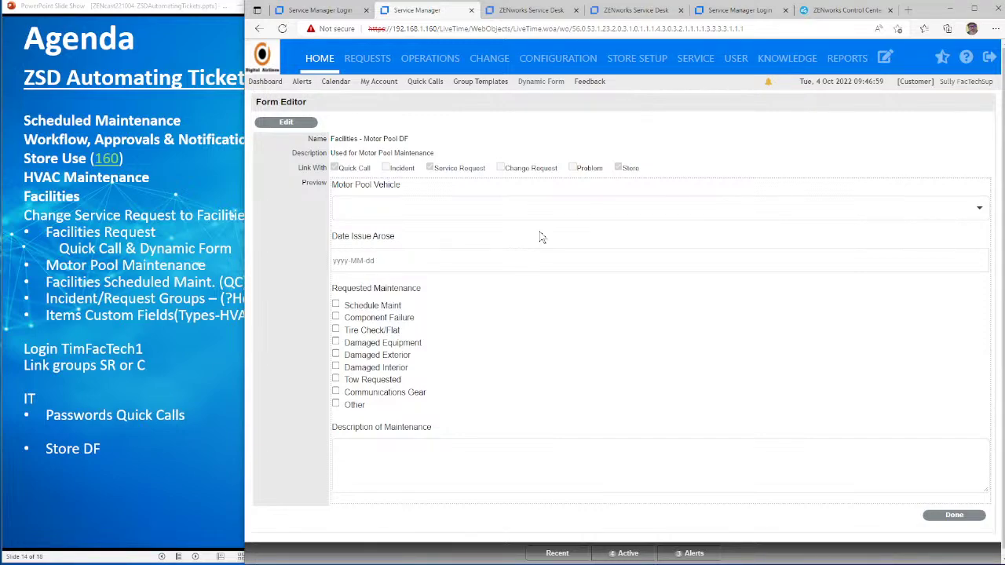
pyautogui.click(335, 329)
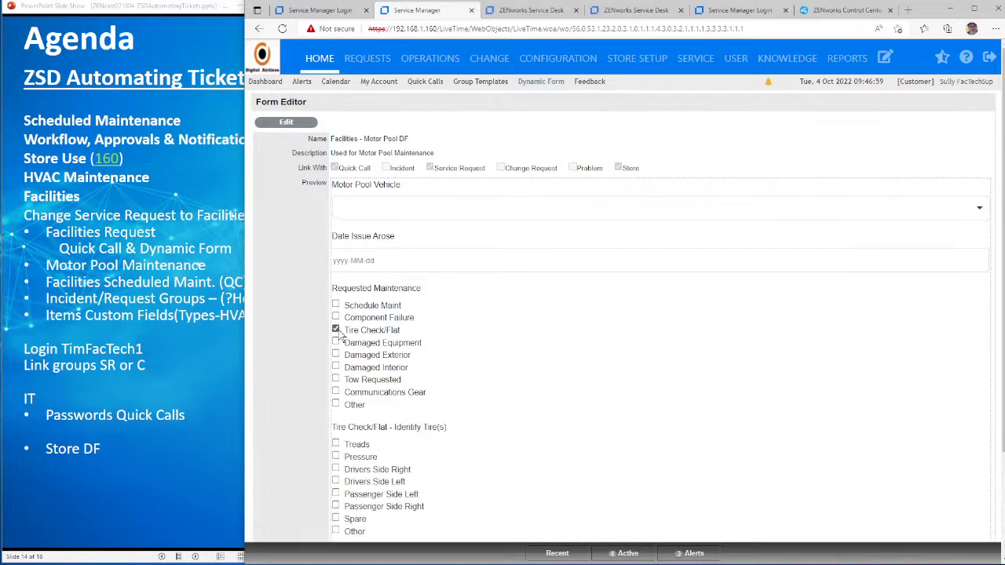
pyautogui.click(335, 328)
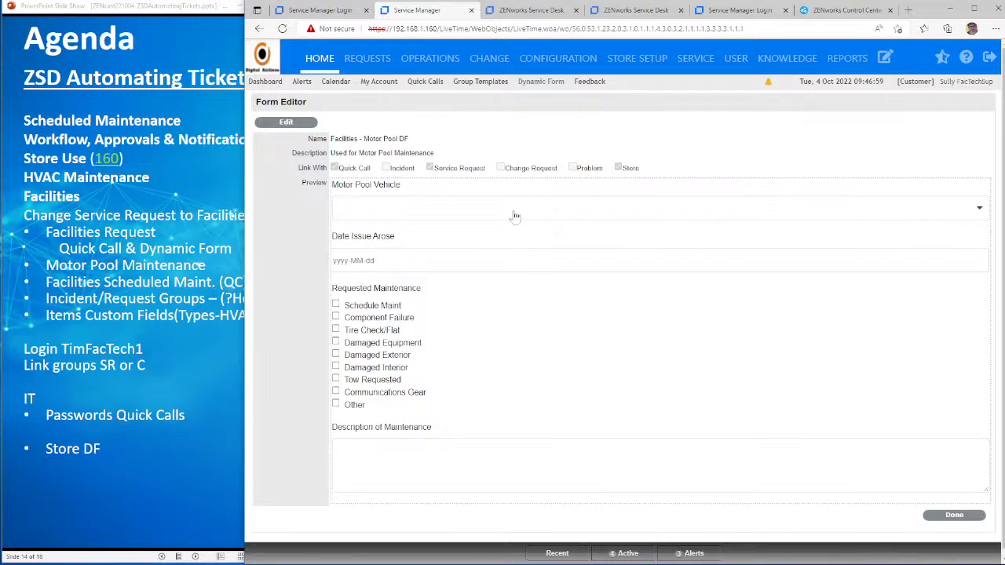
# Step: Check Tow Requested in the form preview to examine its tow fields, and return to the quick calls list
pyautogui.click(335, 379)
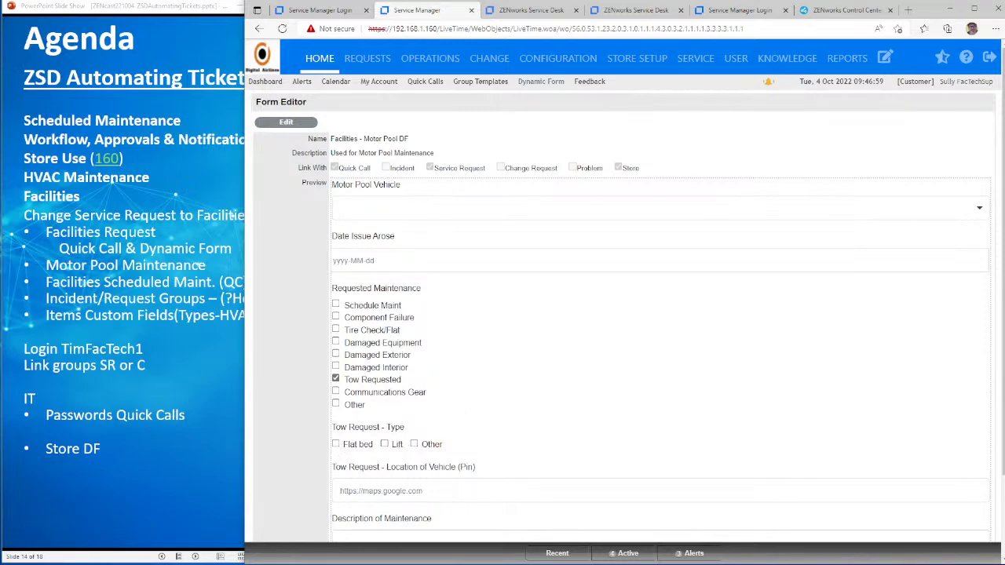
pyautogui.scroll(-1, 620, 314)
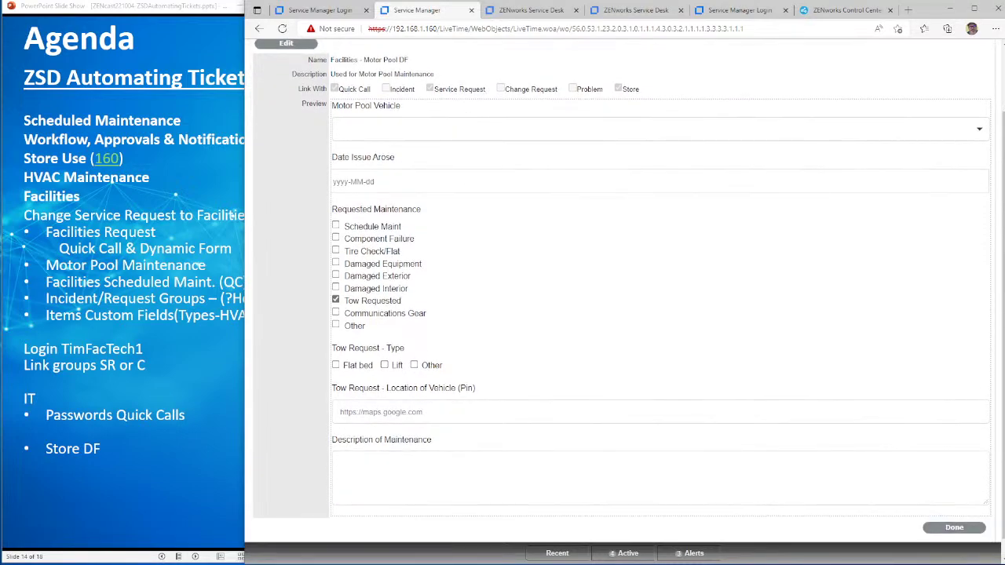
pyautogui.scroll(1, 620, 314)
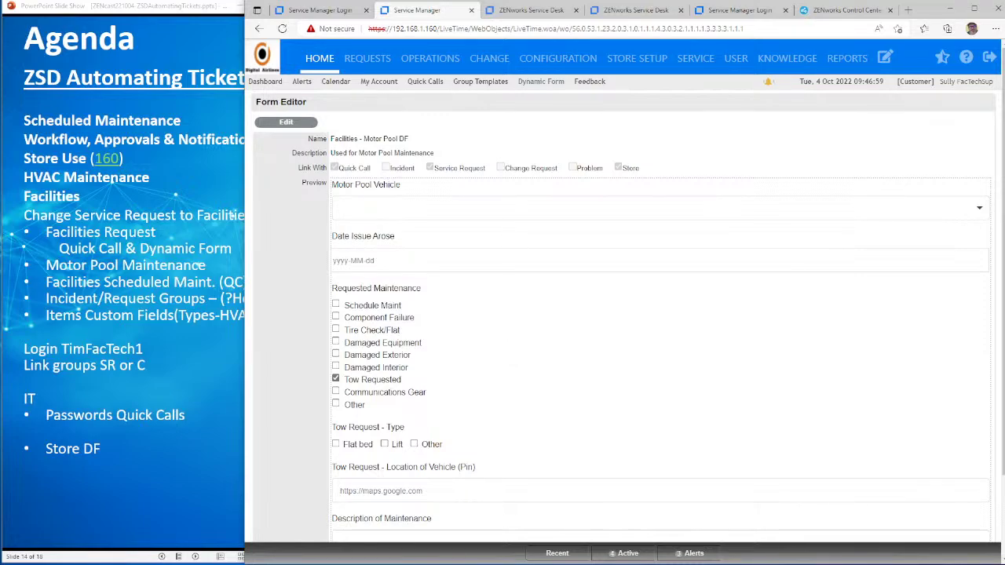
pyautogui.click(428, 82)
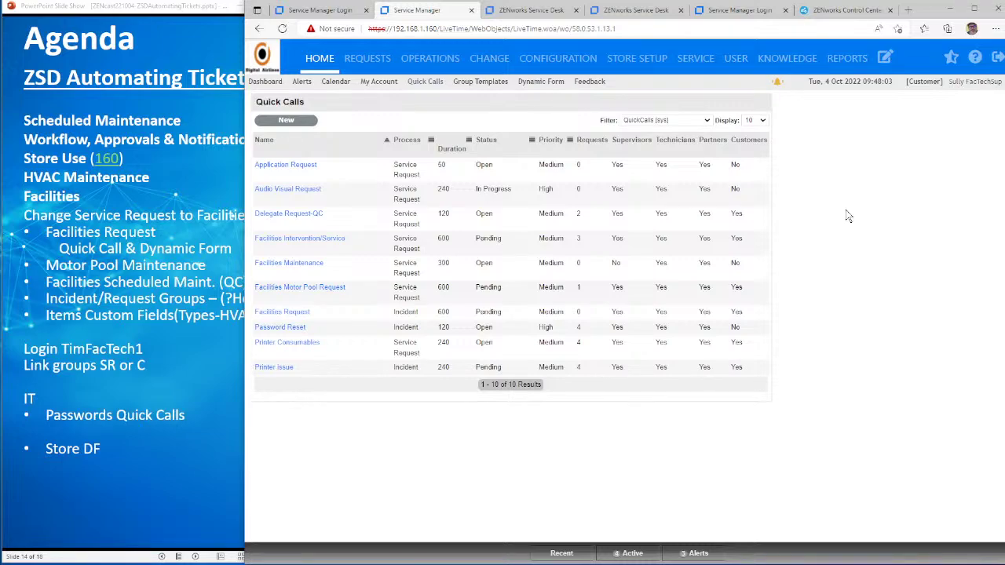
# Step: Switch to the customer portal and move the Quick Calls widget to the first position in the top widget row
pyautogui.click(520, 10)
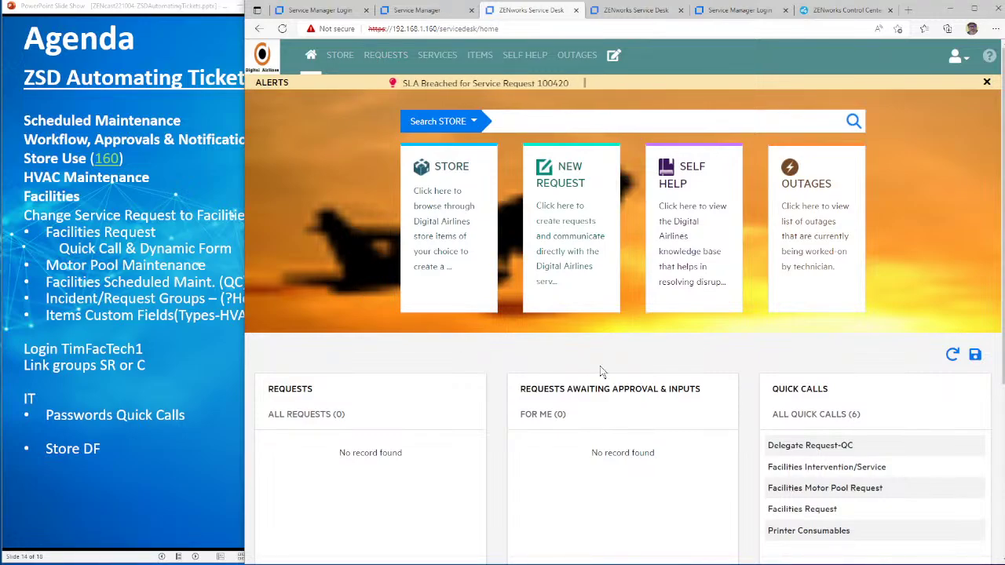
pyautogui.scroll(-2, 713, 391)
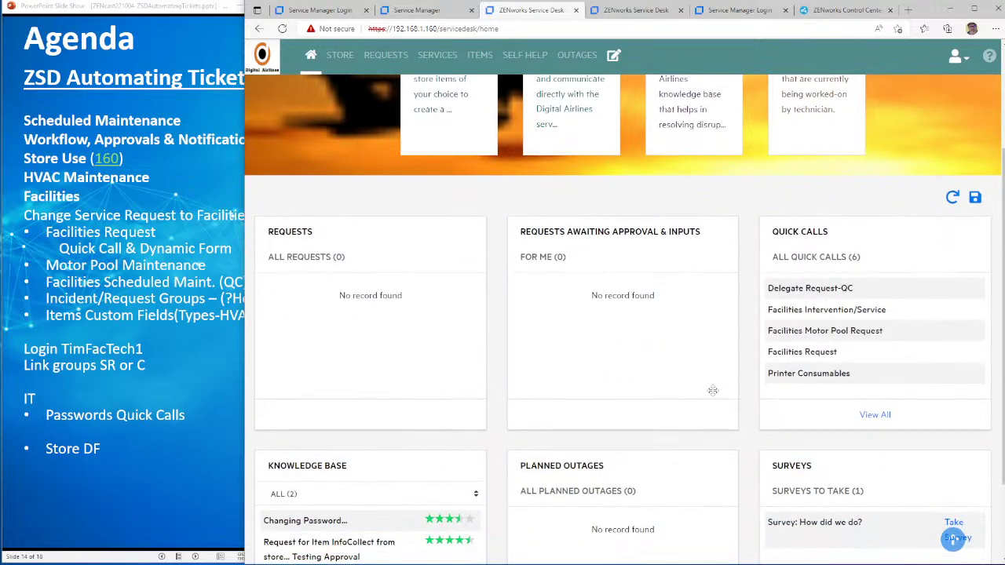
pyautogui.scroll(1, 713, 390)
pyautogui.moveTo(839, 341); pyautogui.dragTo(324, 340)
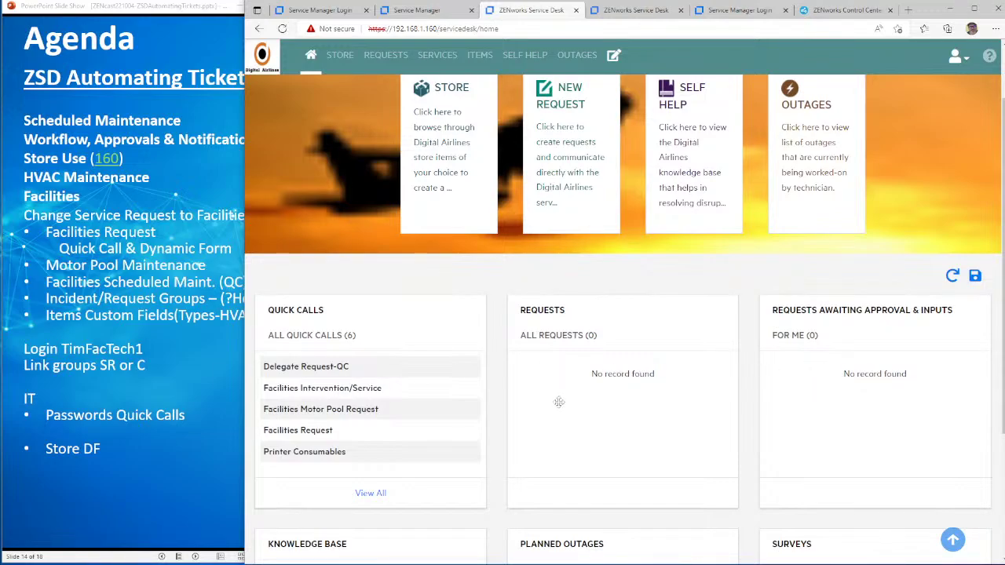
pyautogui.scroll(2, 670, 375)
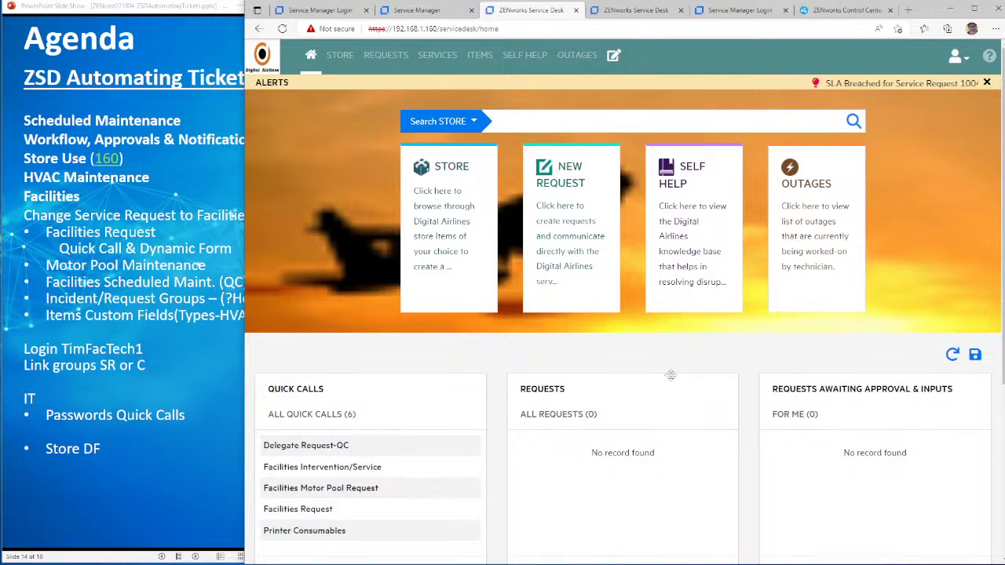
# Step: Move the Requests widget down to the middle position of the second widget row
pyautogui.scroll(-3, 670, 375)
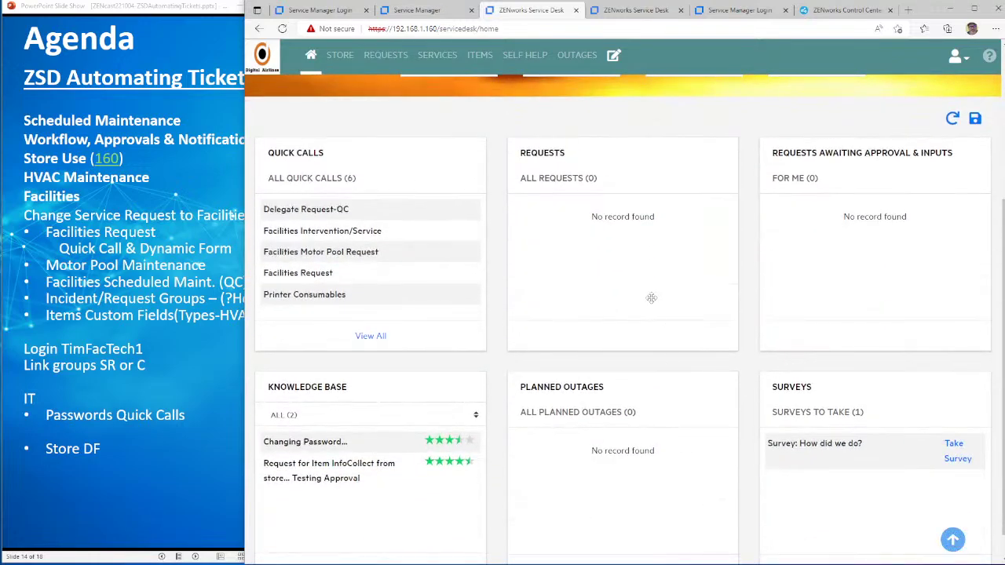
pyautogui.moveTo(650, 297); pyautogui.dragTo(659, 518)
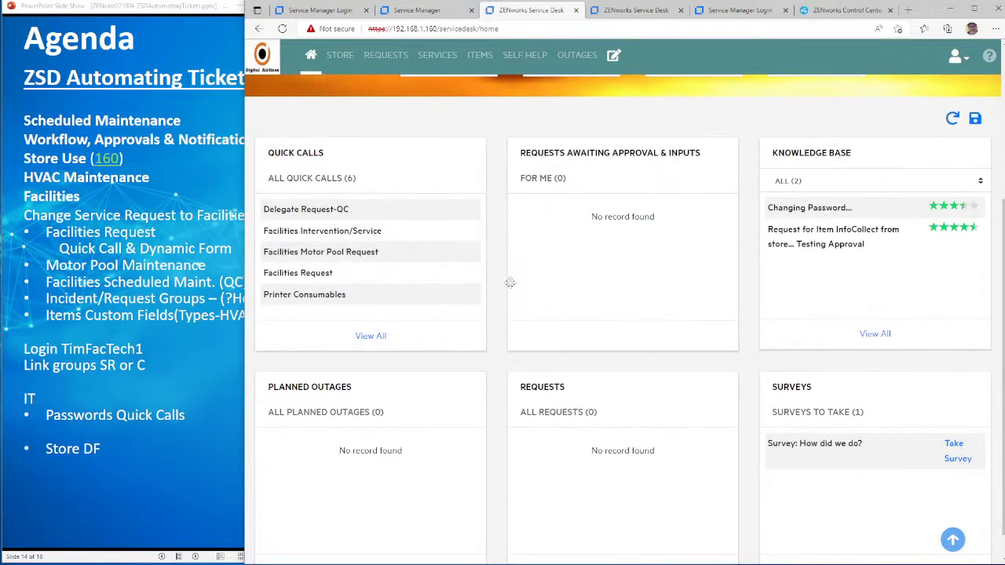
pyautogui.scroll(3, 551, 216)
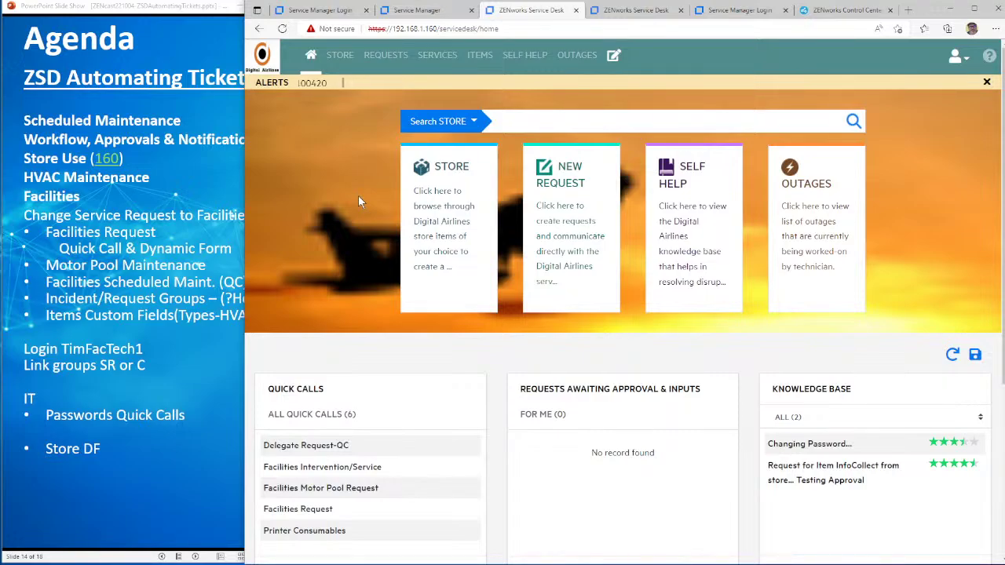
# Step: Open the portal's new request page to look over the incident, service request and quick call template options
pyautogui.click(552, 216)
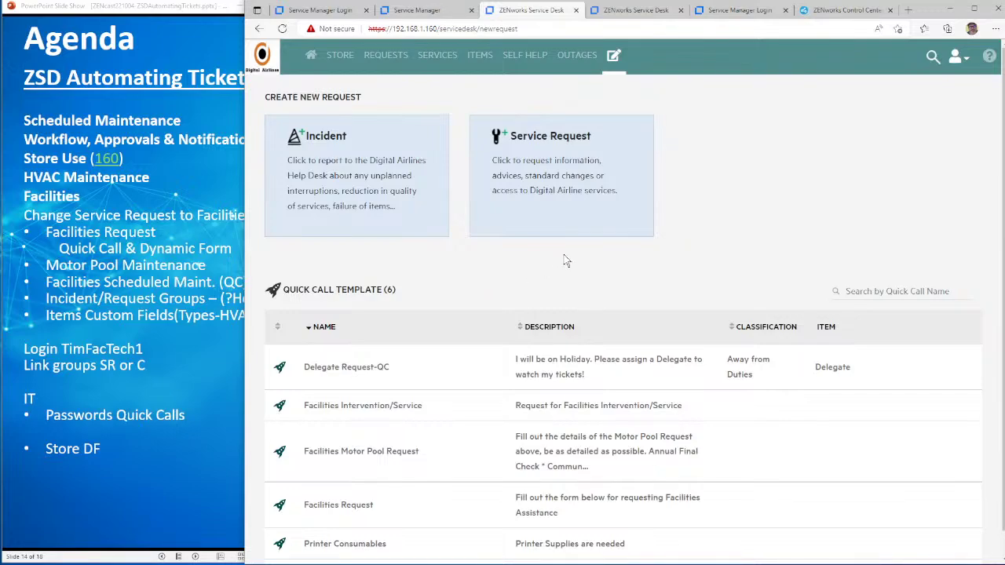
pyautogui.click(138, 320)
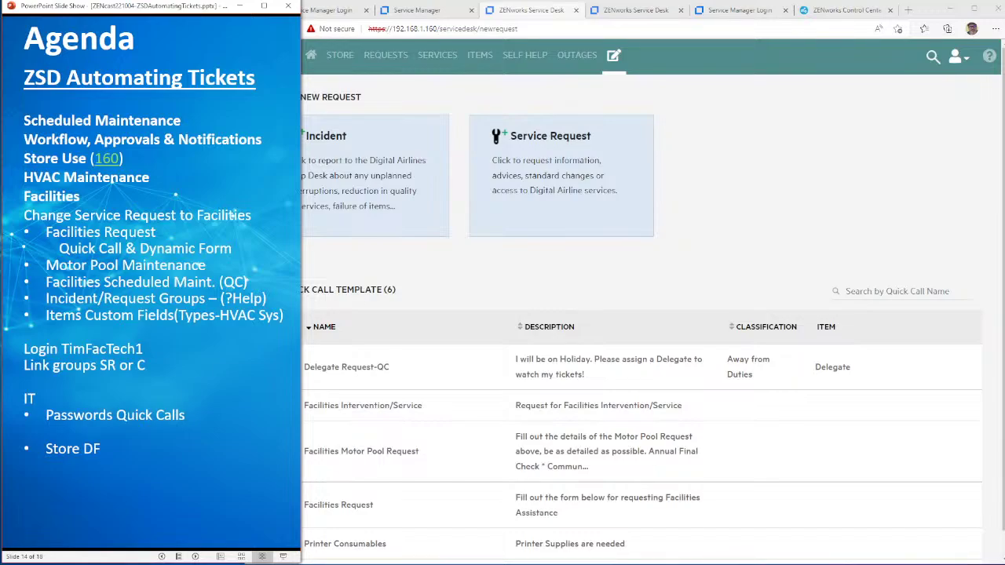
pyautogui.click(467, 261)
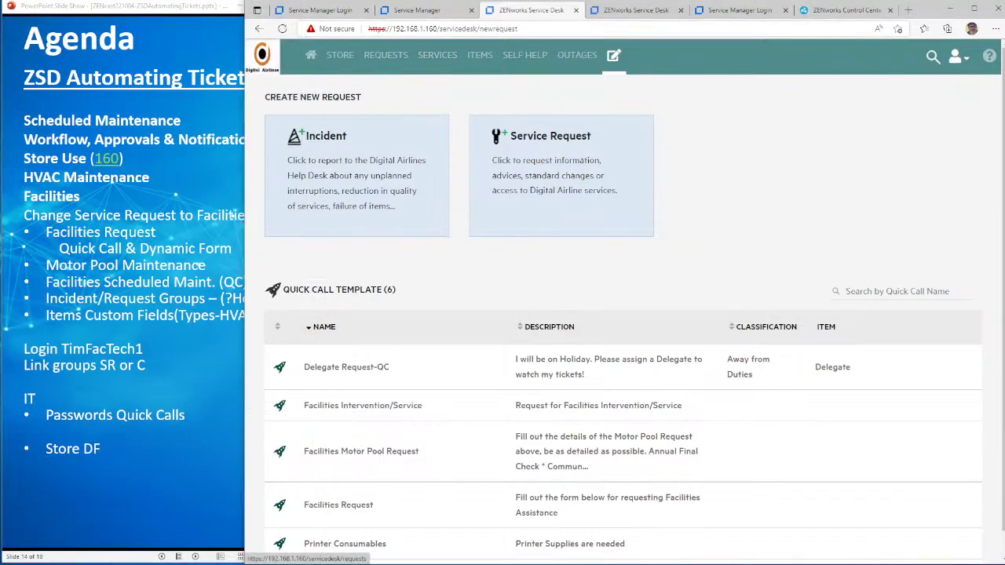
# Step: Switch back to Service Manager and open service request 100351 from the active tasks in the request list
pyautogui.click(416, 9)
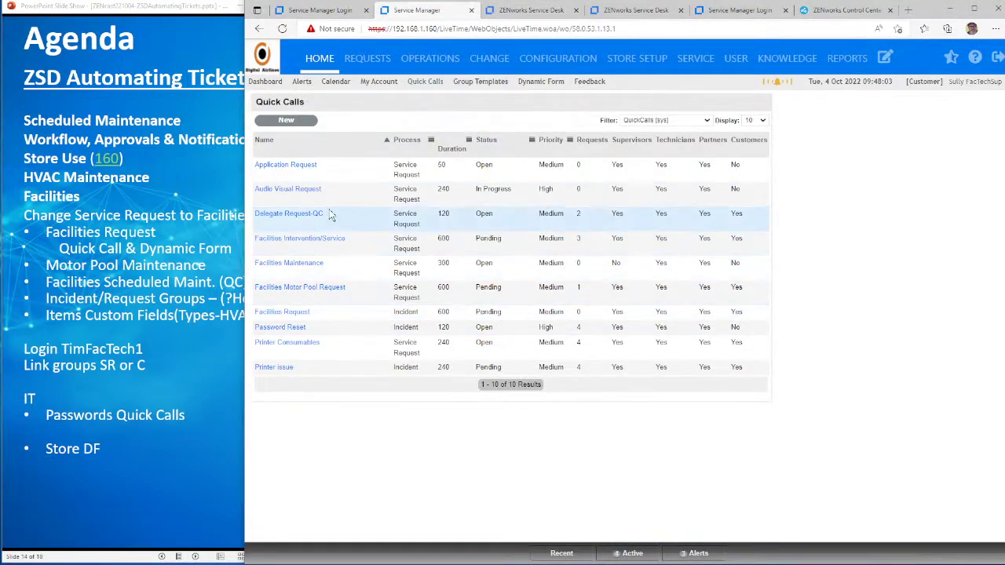
pyautogui.click(350, 59)
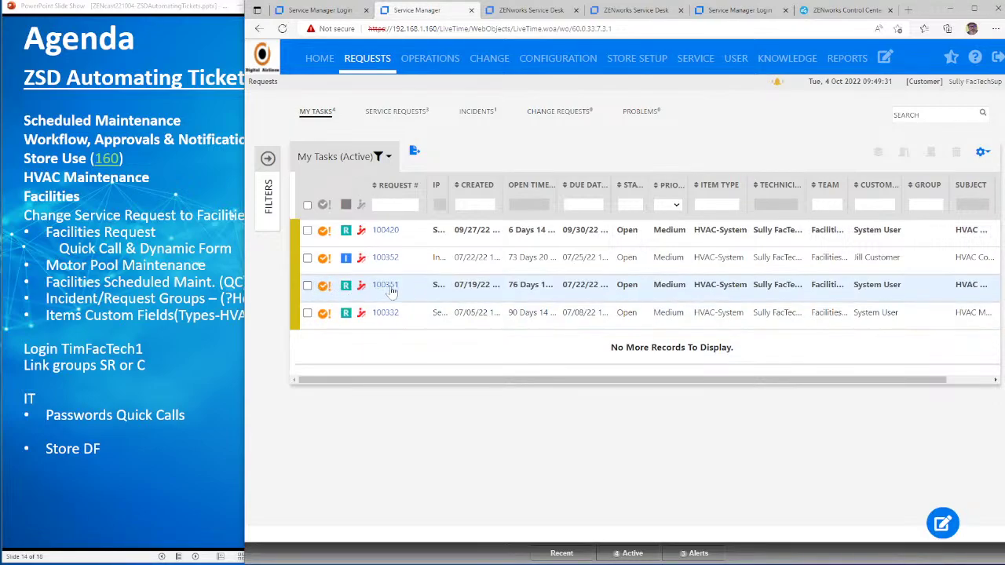
pyautogui.click(388, 287)
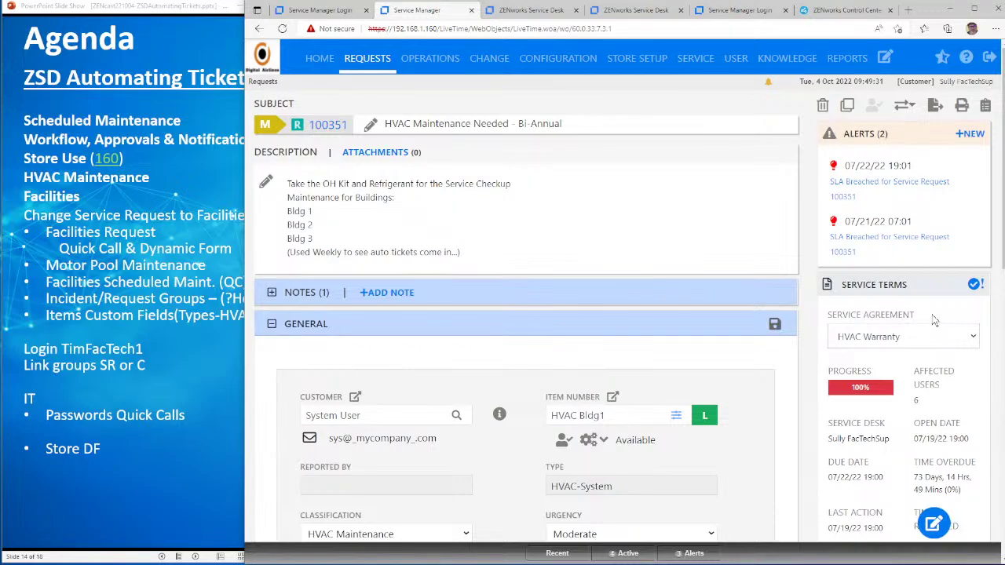
# Step: Search the linkable requests for 100352 and link that incident to service request 100351
pyautogui.scroll(-3, 934, 320)
pyautogui.scroll(-1, 934, 320)
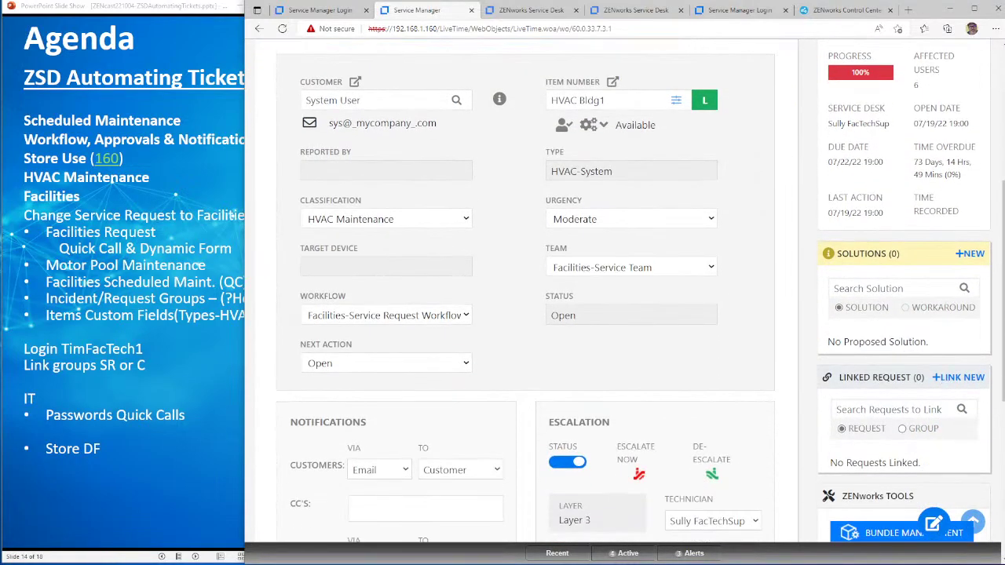
pyautogui.click(889, 410)
pyautogui.write('100')
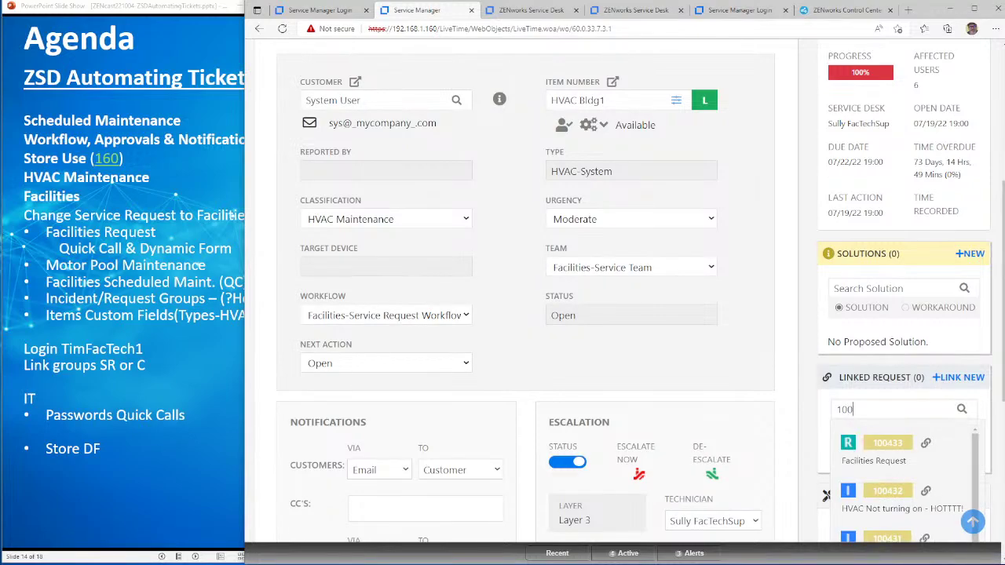
pyautogui.write('352')
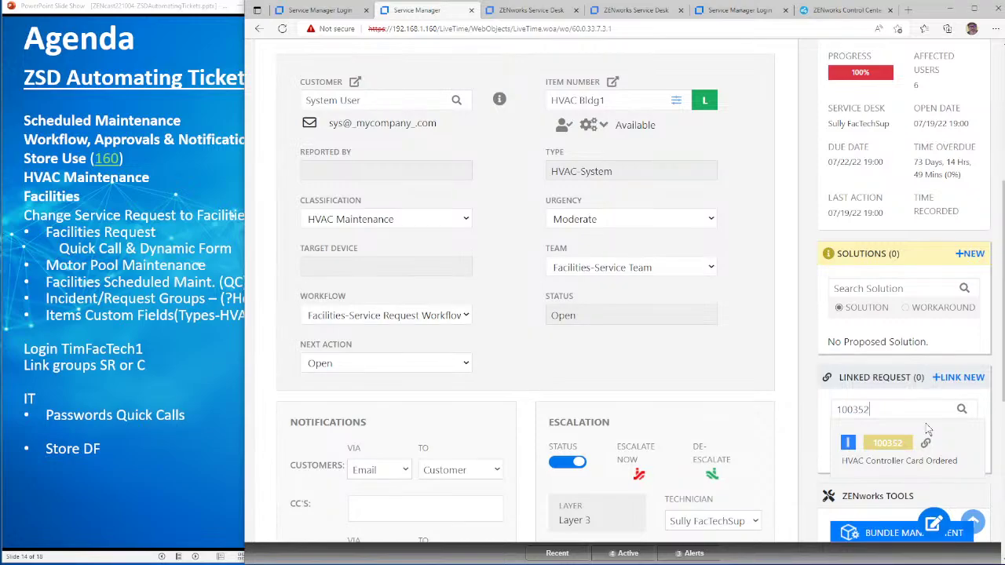
pyautogui.click(925, 442)
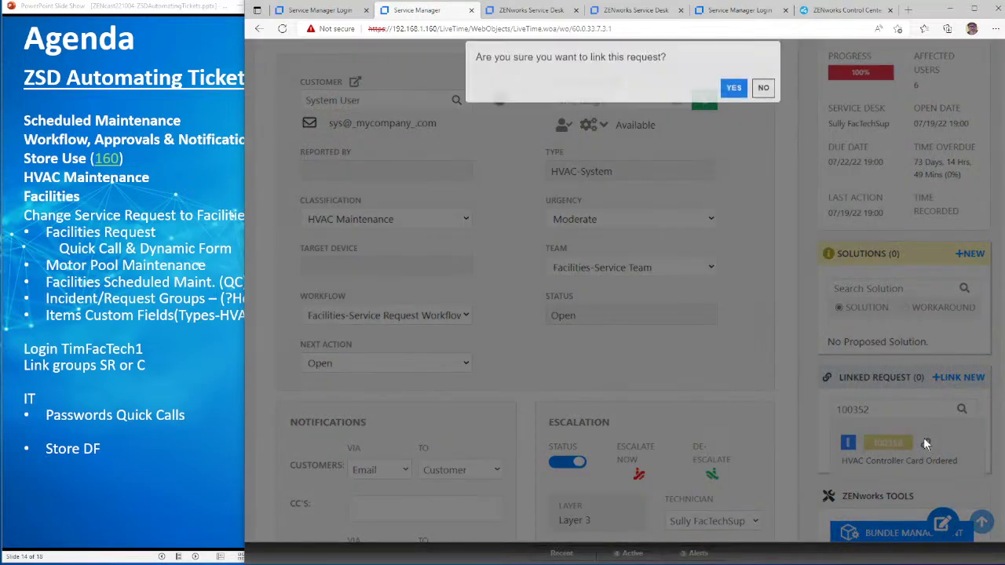
pyautogui.click(733, 101)
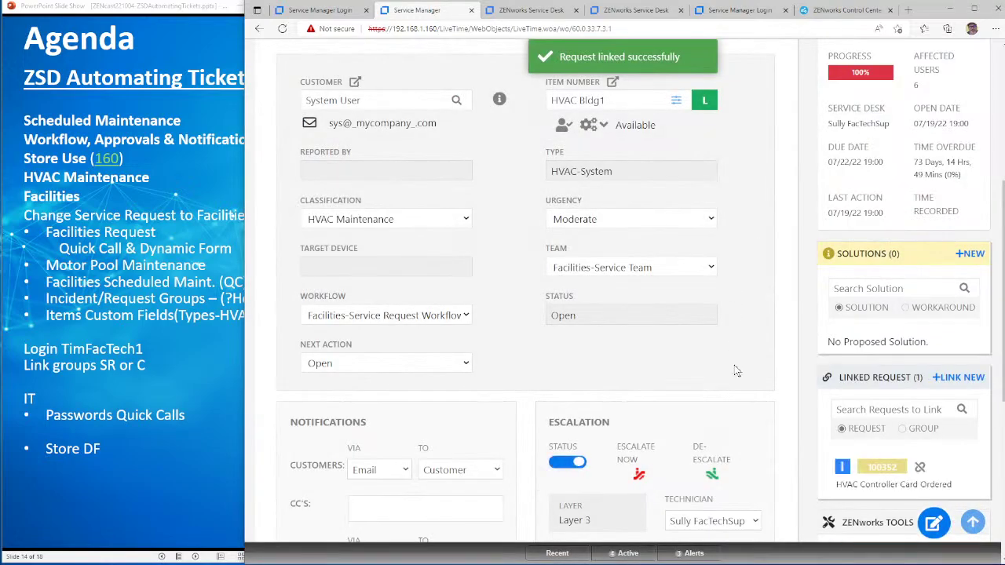
pyautogui.scroll(5, 747, 379)
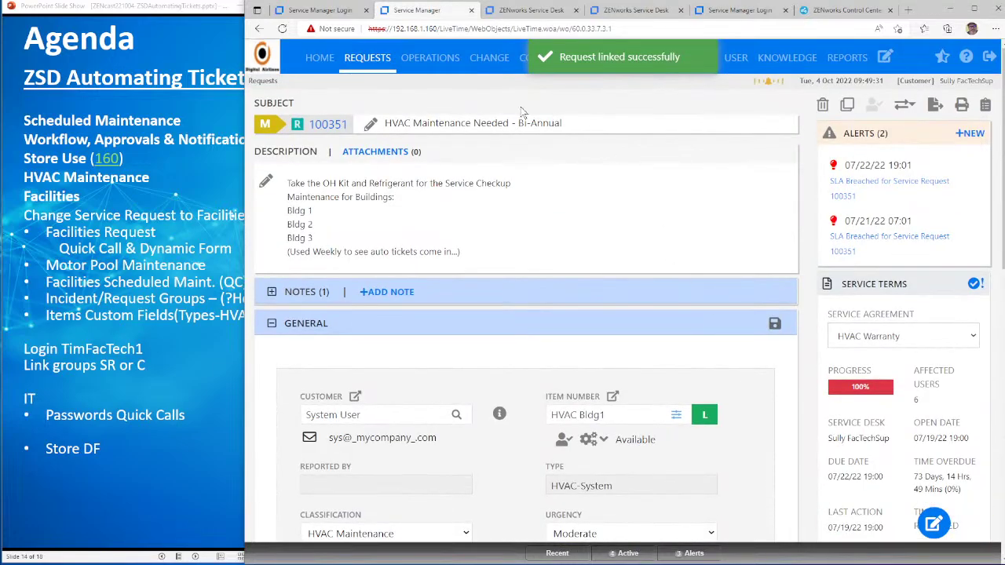
# Step: Open the incident group of request 100352 from the request list to view its details, and return to the list
pyautogui.click(380, 60)
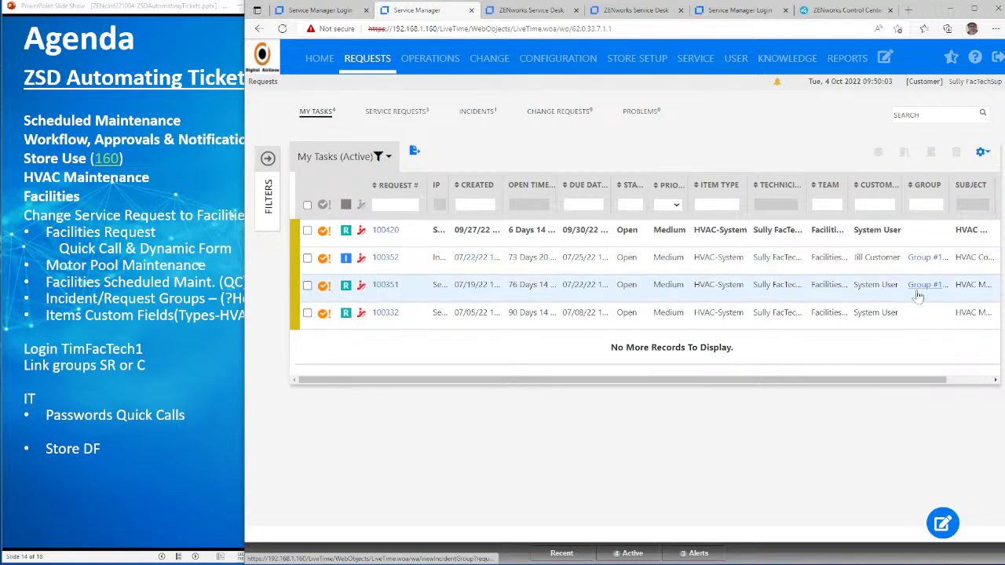
pyautogui.click(923, 258)
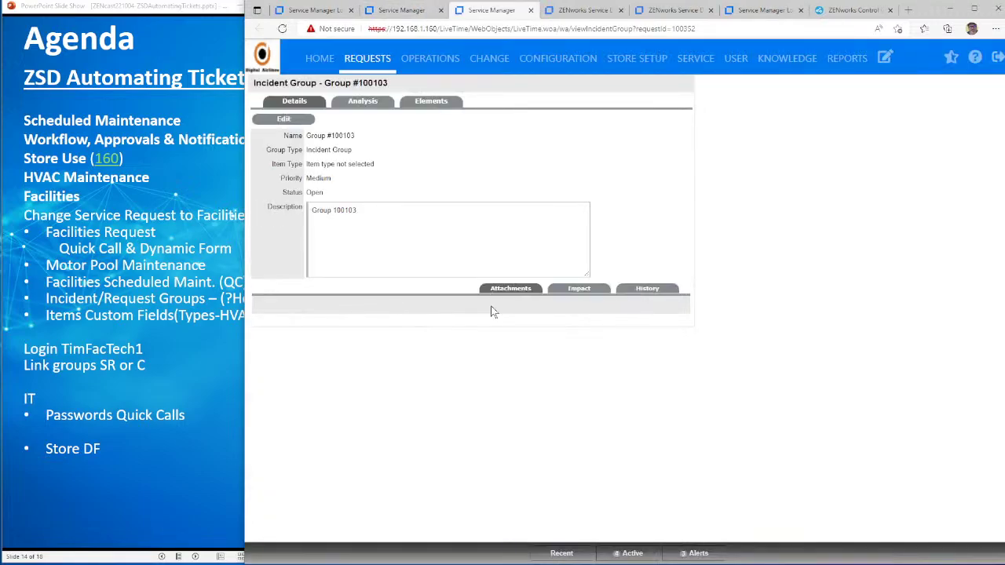
pyautogui.click(374, 63)
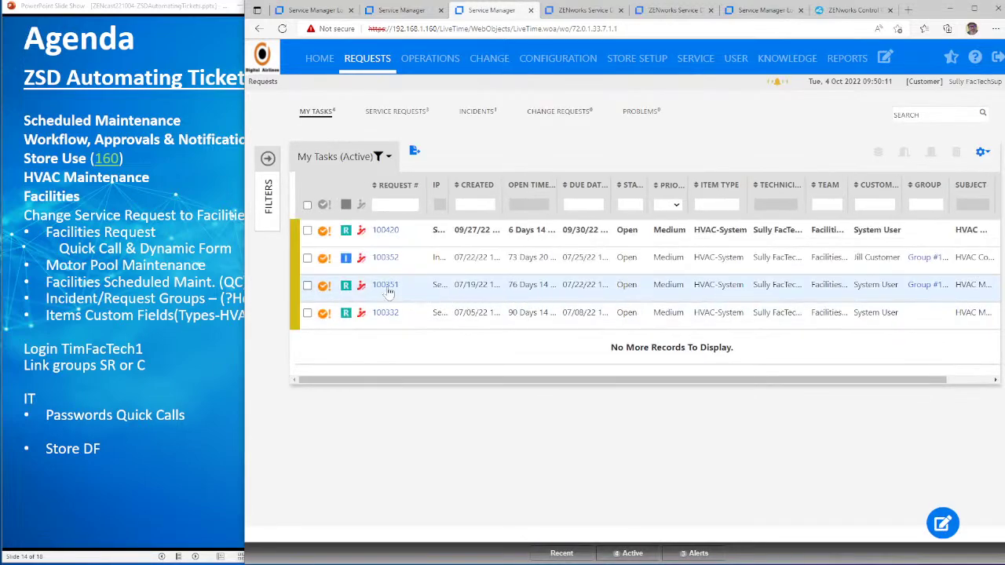
# Step: Reopen service request 100351 and examine its linked request section
pyautogui.click(389, 290)
pyautogui.scroll(-3, 896, 405)
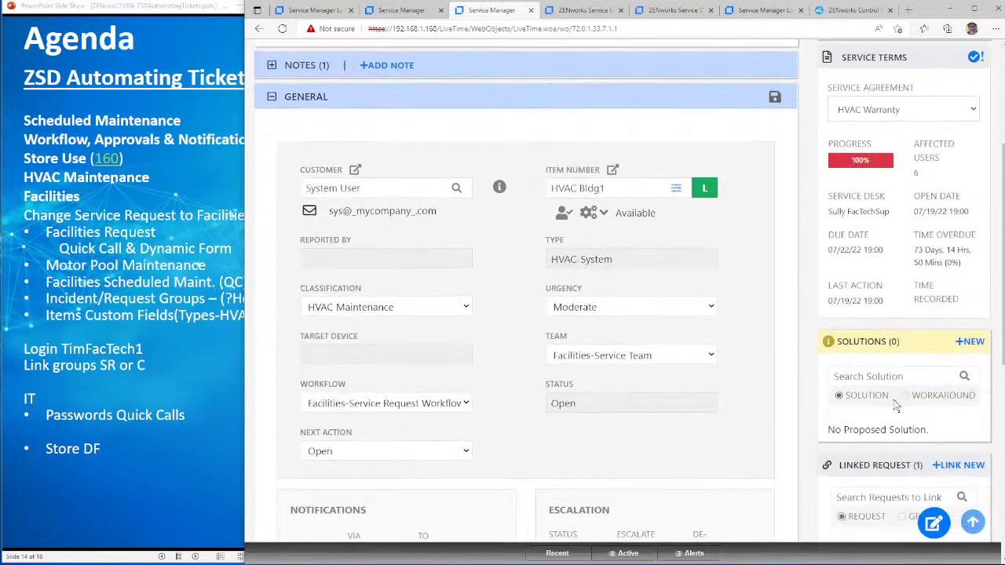
pyautogui.scroll(-2, 897, 405)
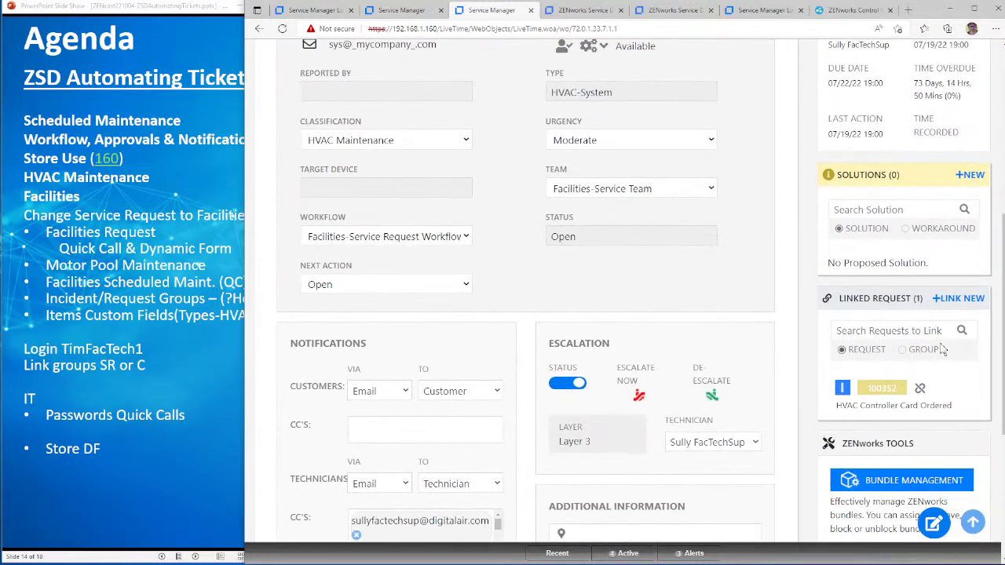
pyautogui.scroll(-2, 960, 369)
pyautogui.scroll(2, 962, 369)
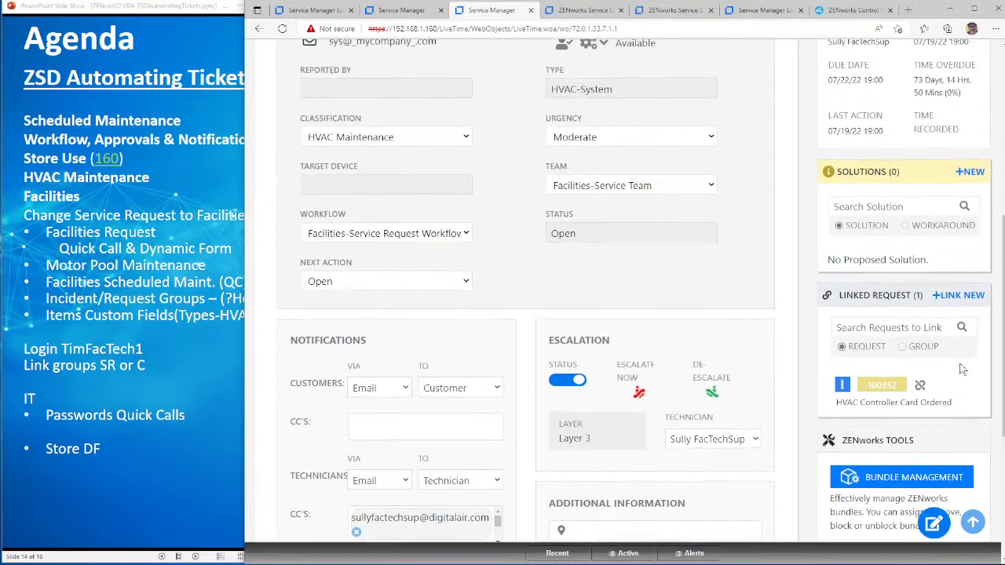
# Step: Review the general details and description of service request 100351, and return to the request list
pyautogui.scroll(2, 959, 369)
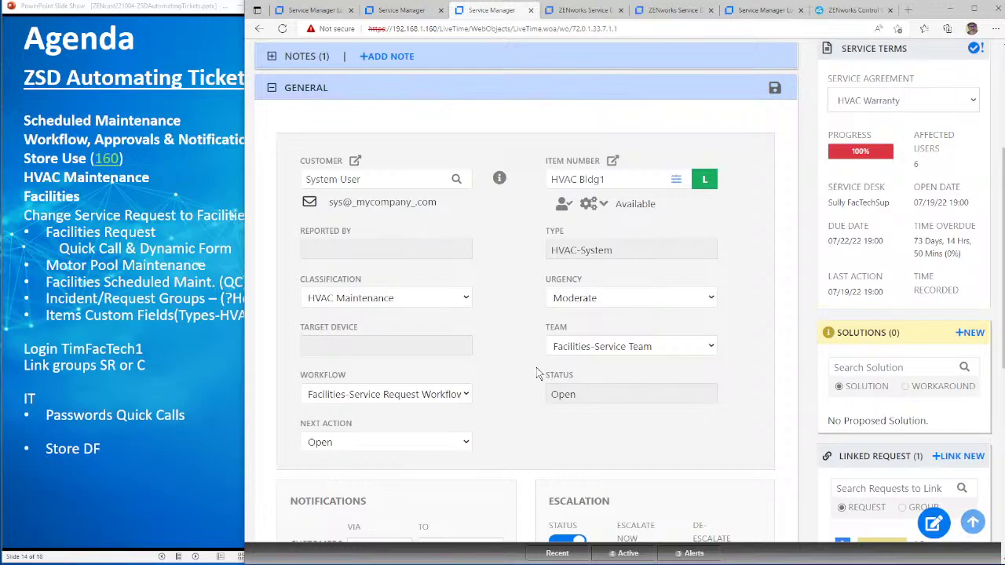
pyautogui.scroll(-3, 550, 389)
pyautogui.scroll(6, 585, 421)
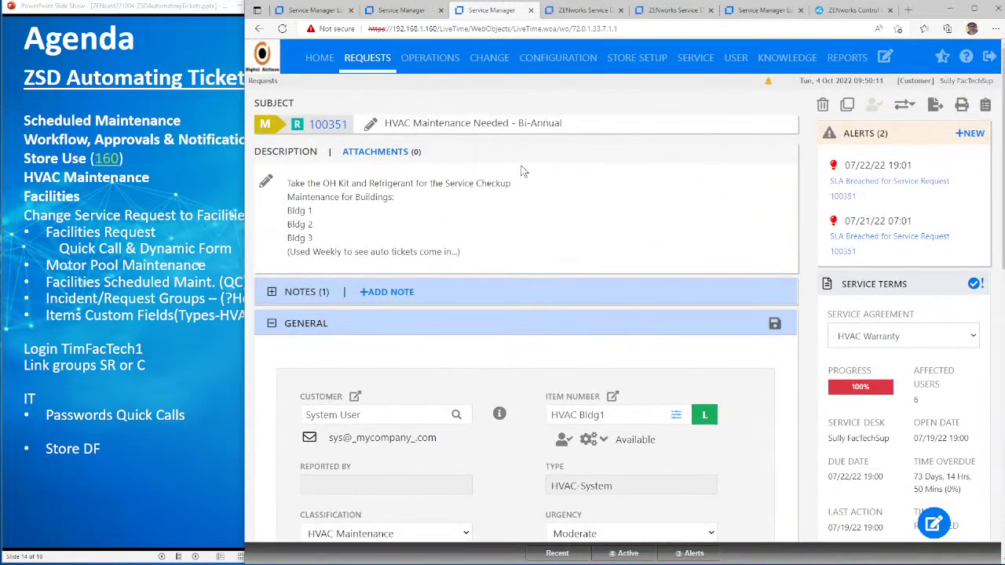
pyautogui.click(365, 61)
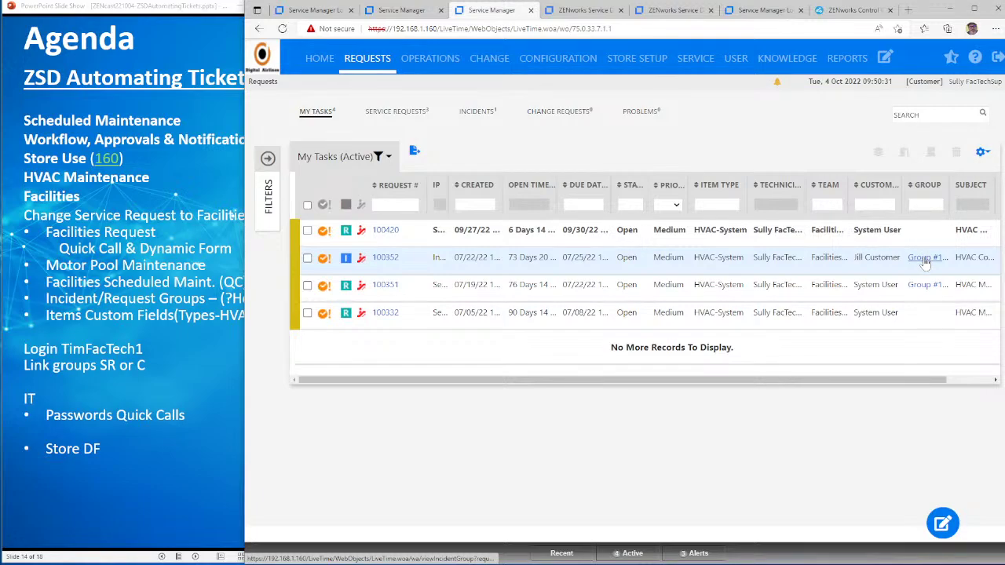
# Step: View the incident group of request 100352, return to the request list and filter the active tasks by group 100103
pyautogui.click(926, 259)
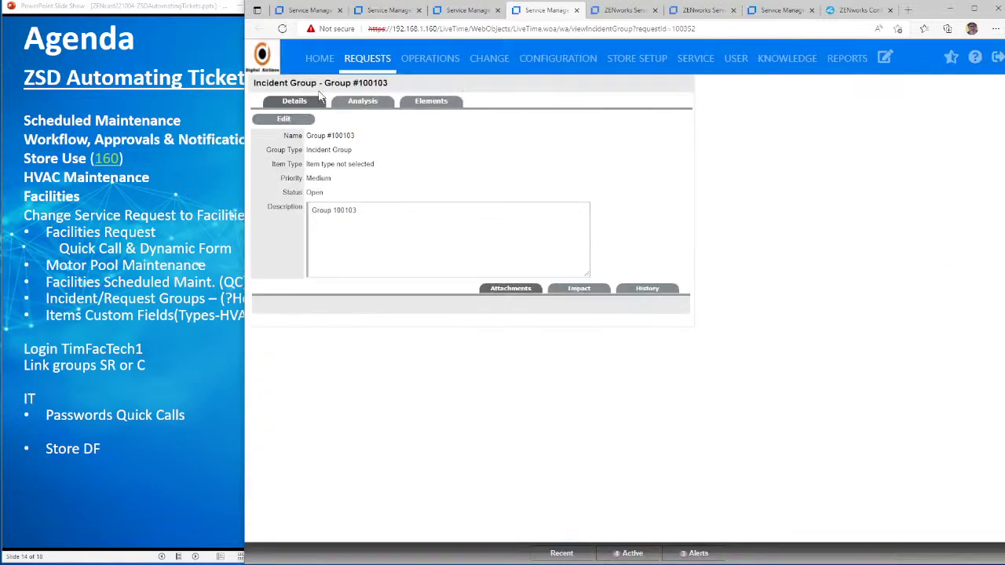
pyautogui.click(365, 59)
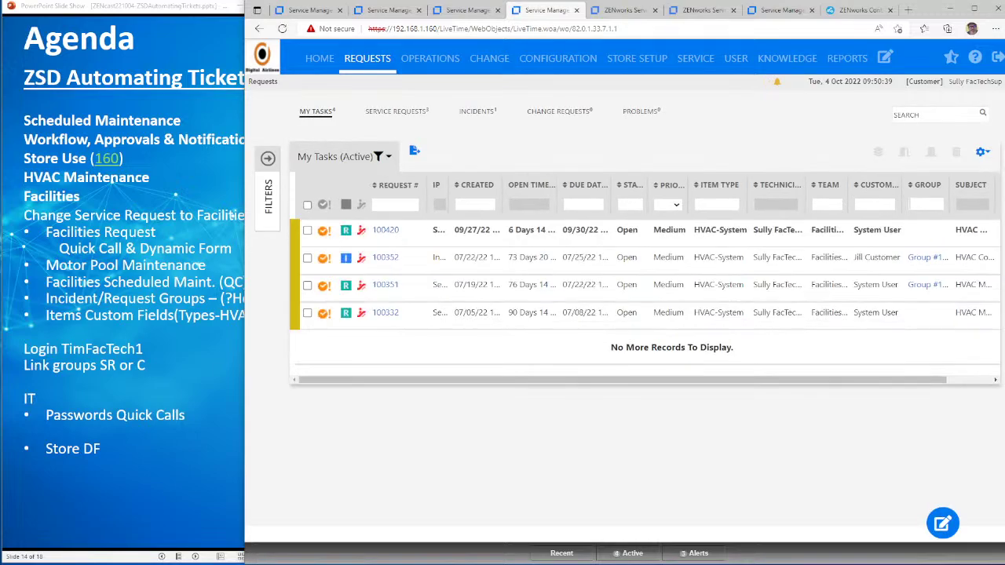
pyautogui.write('100103')
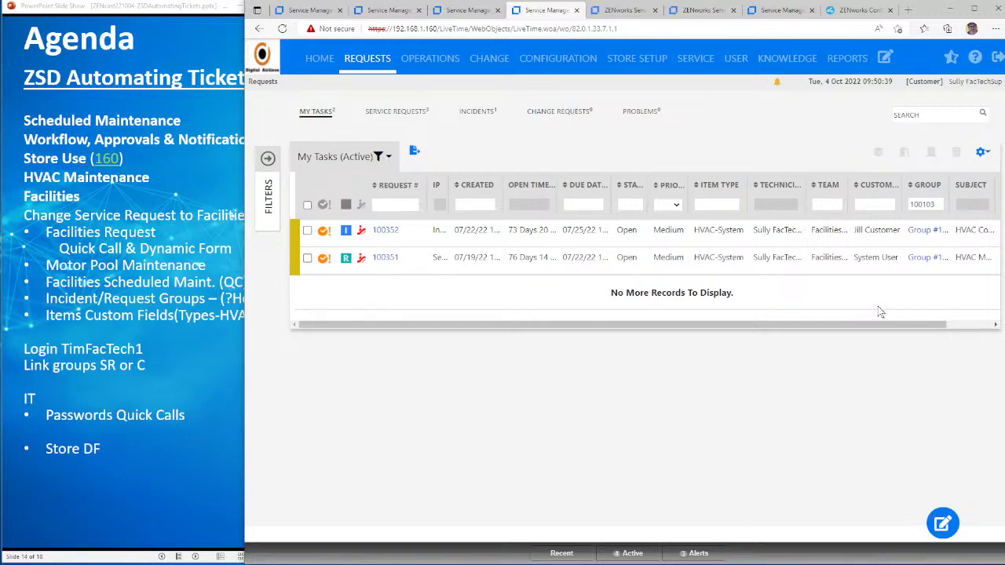
# Step: Check the problem, service request and incident lists in the requests area
pyautogui.click(634, 112)
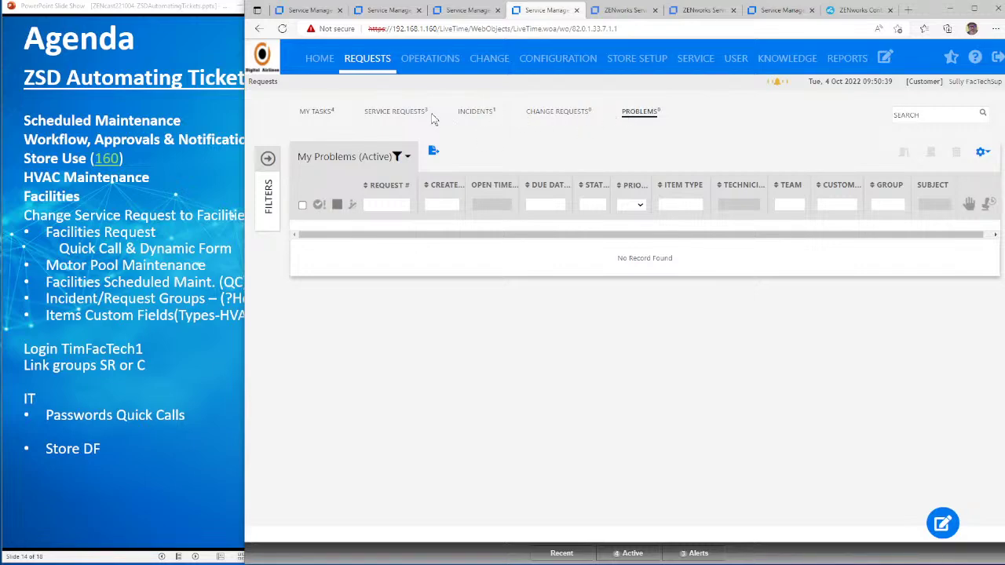
pyautogui.click(402, 112)
pyautogui.click(480, 114)
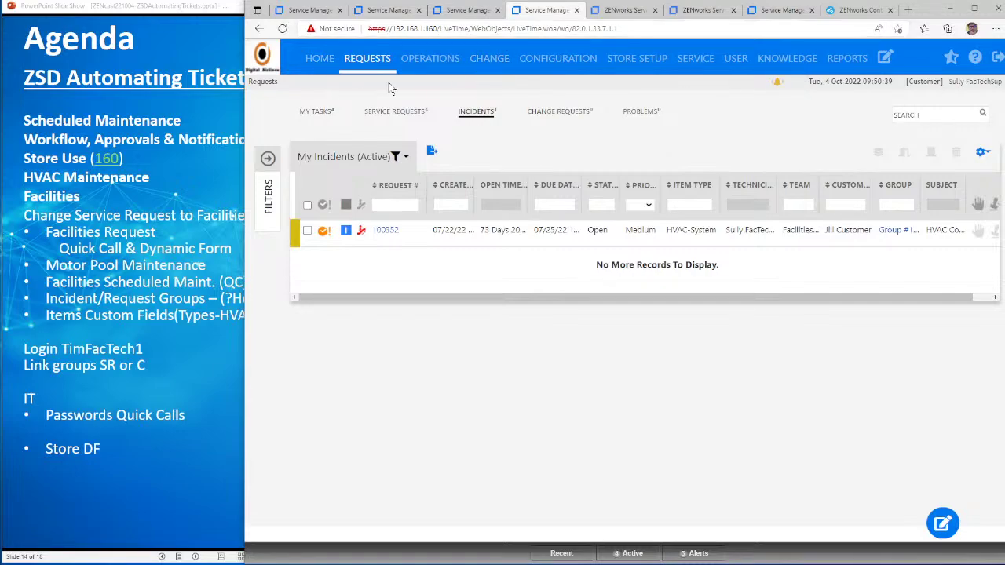
# Step: Log out of the earlier Service Manager session and log in with the supervisor's username and account password
pyautogui.click(463, 11)
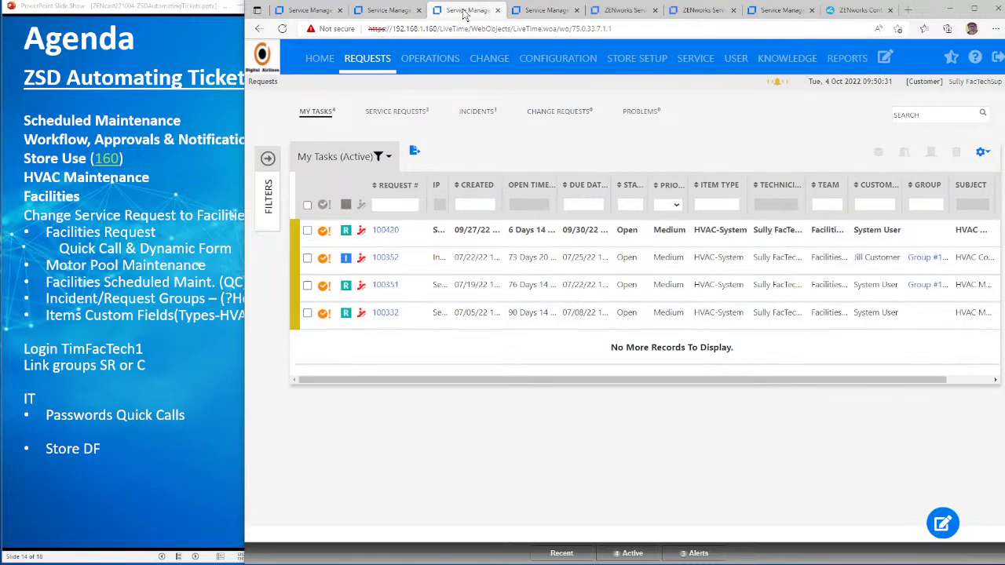
pyautogui.click(997, 58)
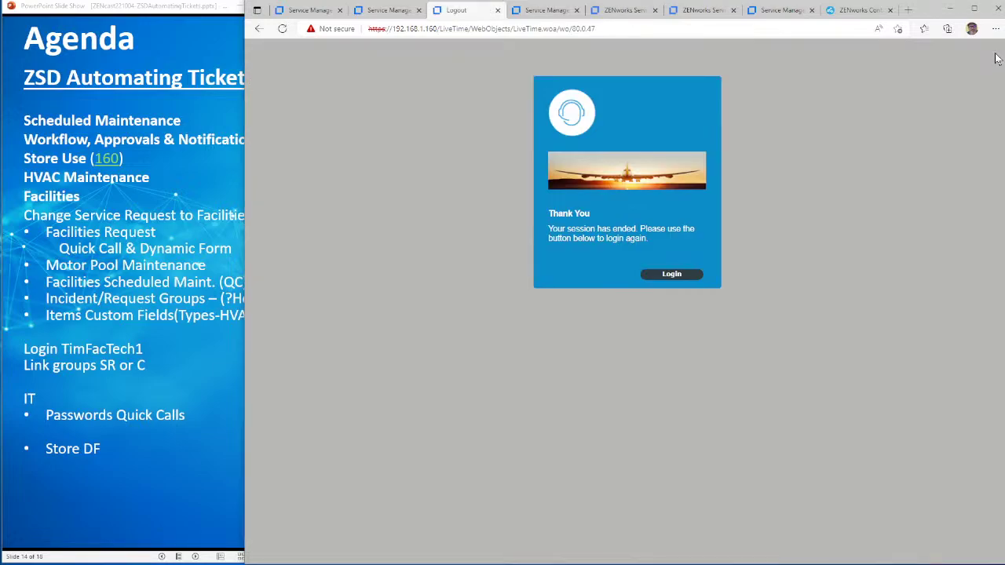
pyautogui.click(673, 275)
pyautogui.write('sean')
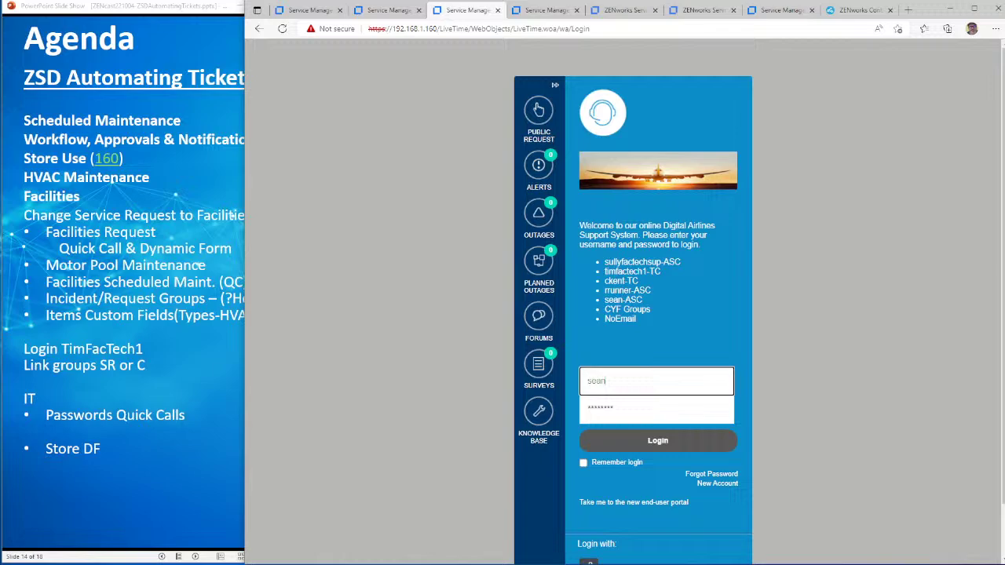
pyautogui.press('Tab')
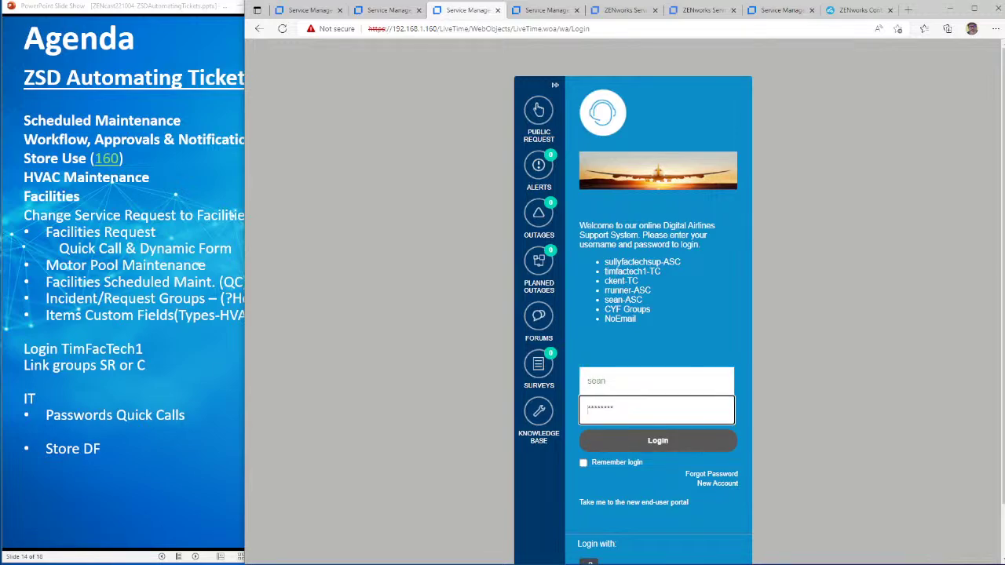
pyautogui.write('password')
pyautogui.press('Return')
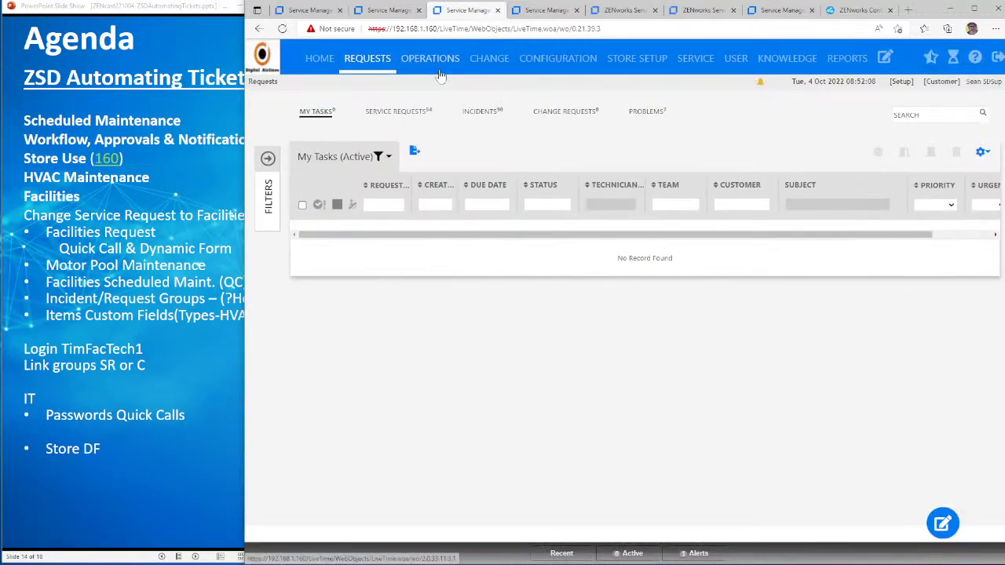
# Step: Switch to the setup area and open the CMS Incident Analyzer settings
pyautogui.click(902, 81)
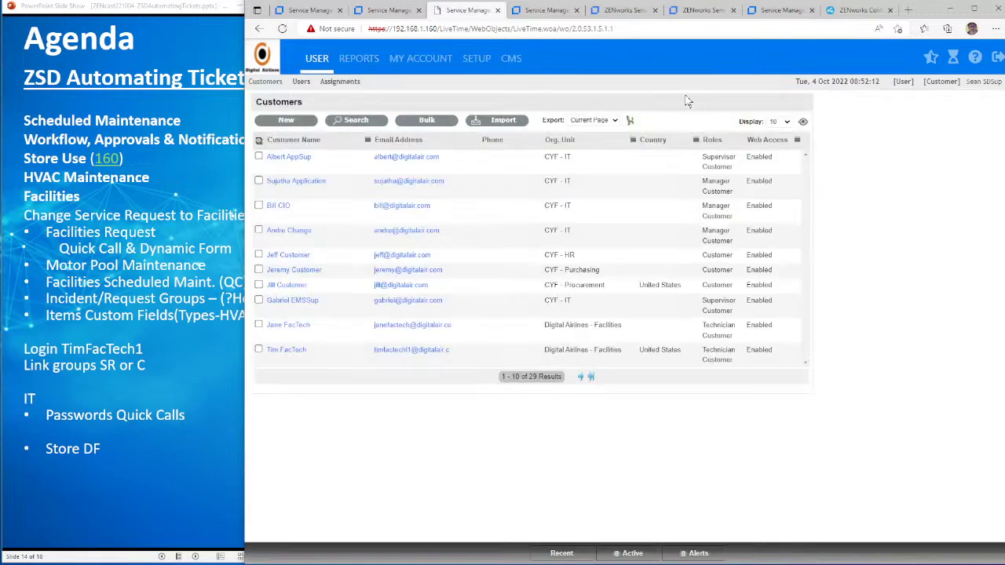
pyautogui.click(511, 59)
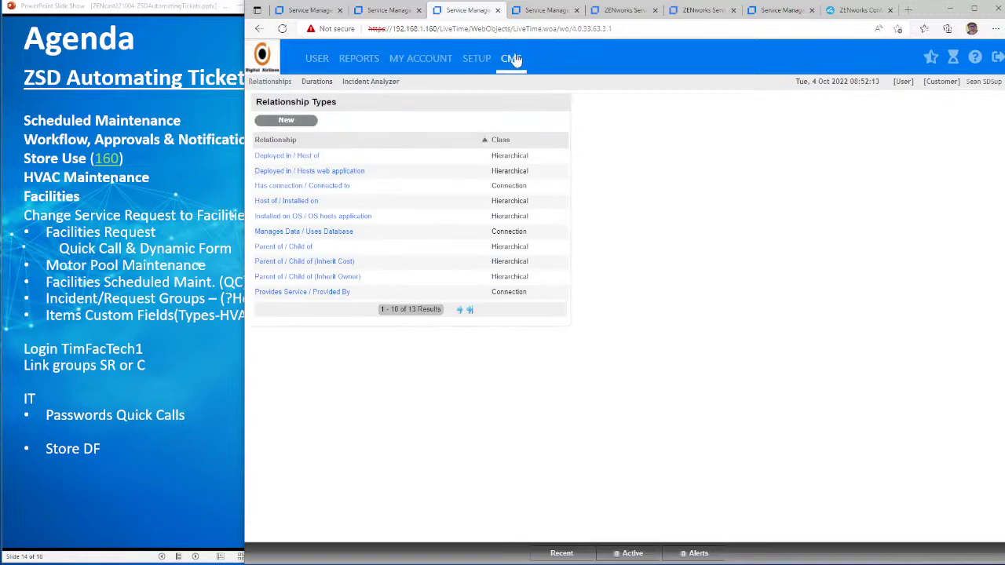
pyautogui.click(366, 82)
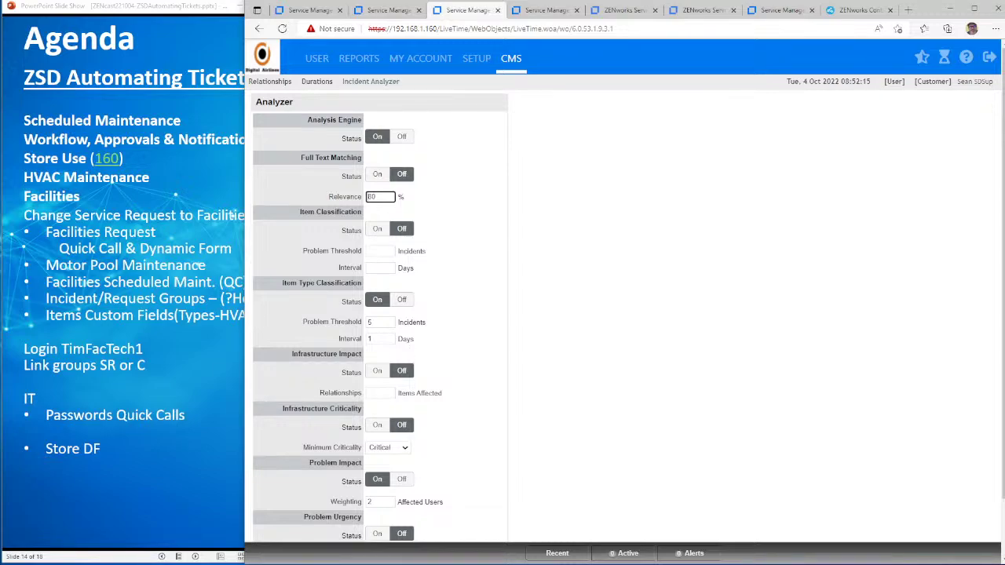
# Step: Examine the analyzer's Item Type Classification threshold and interval along with the remaining analyzer settings
pyautogui.doubleClick(372, 323)
pyautogui.press('Tab')
pyautogui.moveTo(281, 283); pyautogui.dragTo(351, 288)
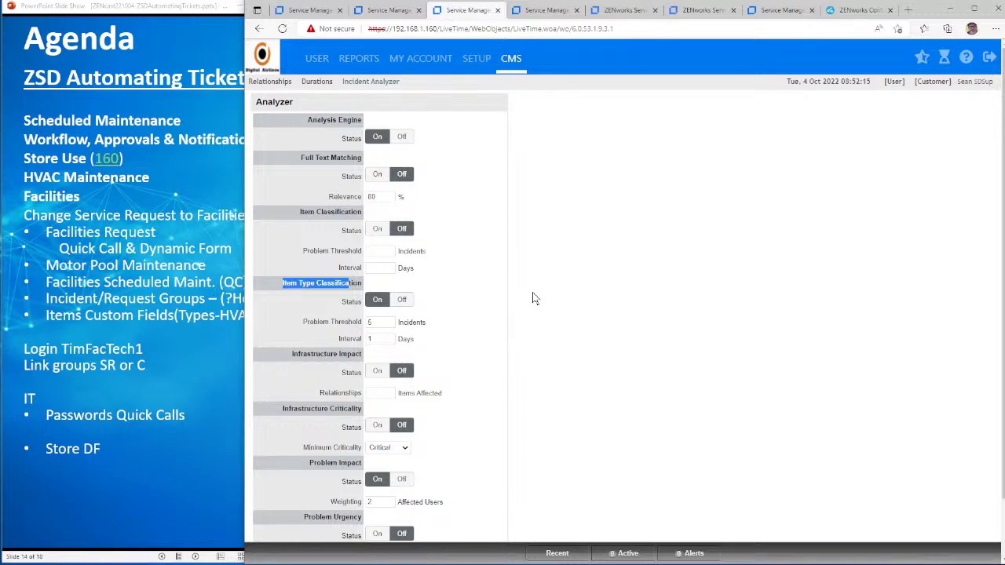
pyautogui.scroll(-2, 530, 313)
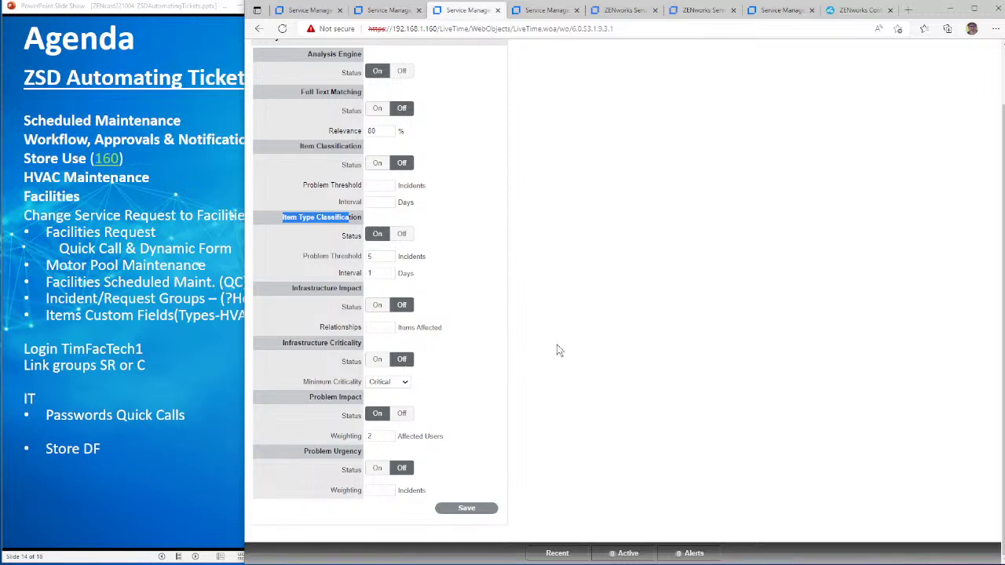
pyautogui.scroll(2, 556, 351)
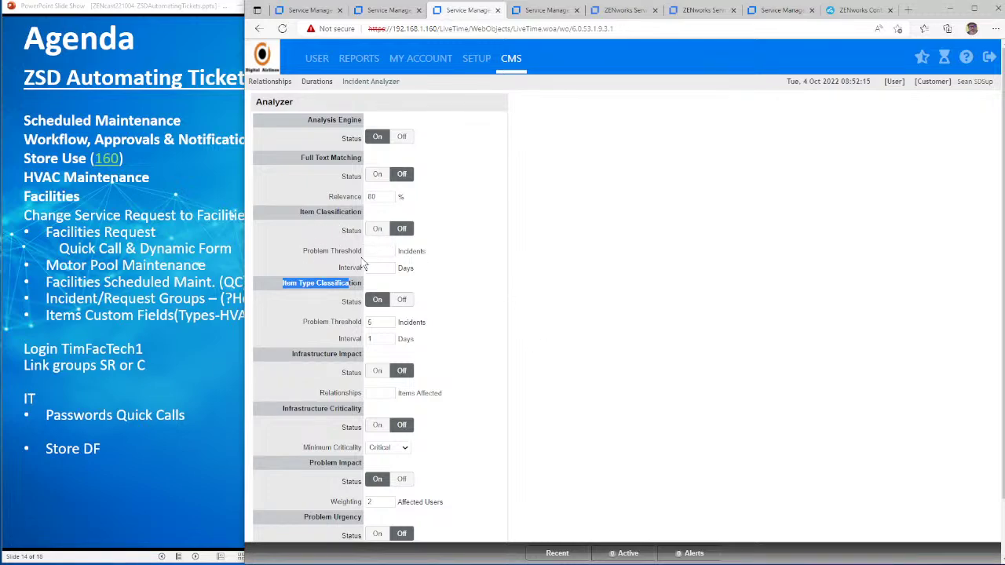
# Step: Enter an Item Classification problem threshold of 3 incidents and an interval of 3 days in the analyzer
pyautogui.click(379, 251)
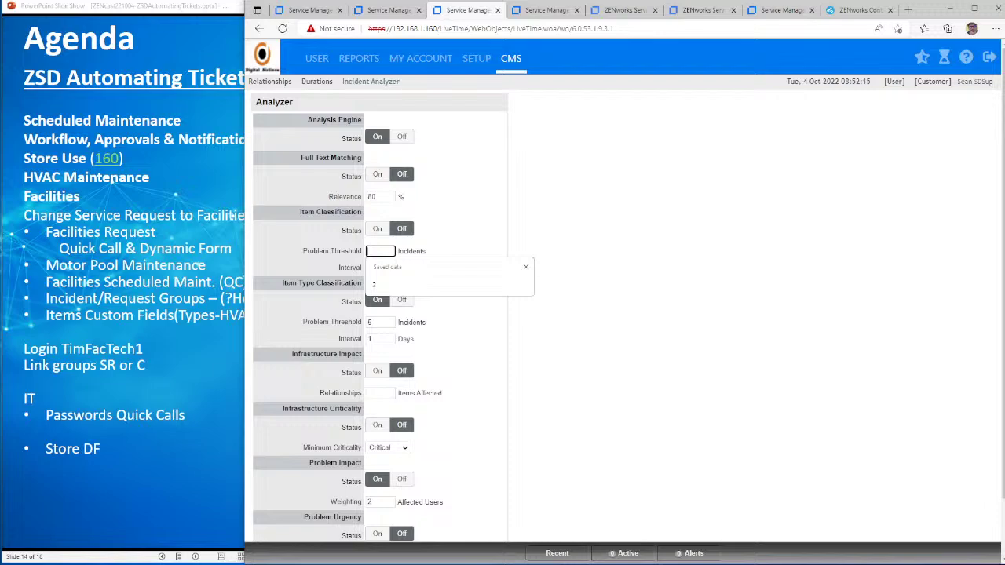
pyautogui.click(392, 285)
pyautogui.click(385, 269)
pyautogui.write('3')
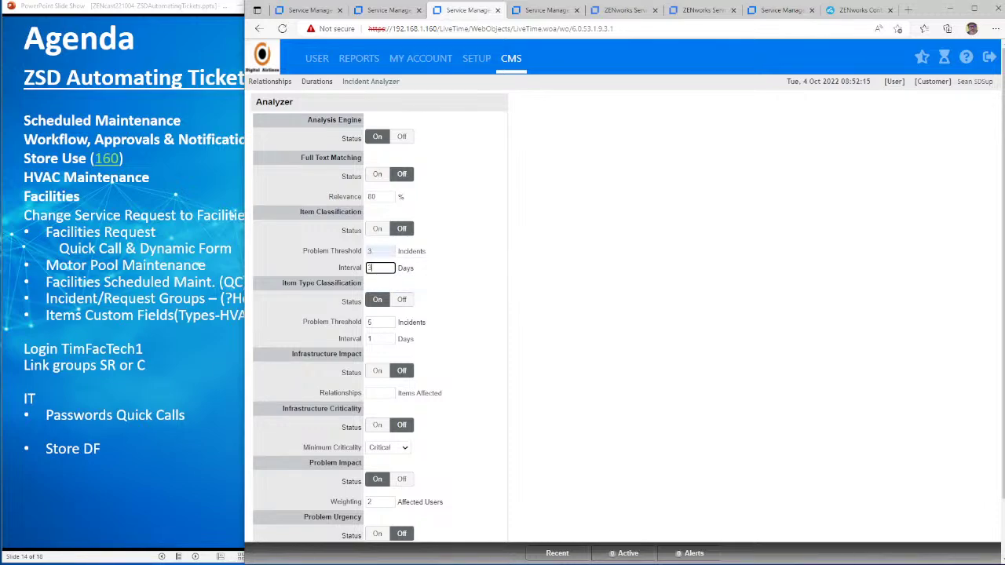
pyautogui.click(469, 278)
pyautogui.moveTo(303, 284); pyautogui.dragTo(365, 280)
pyautogui.click(611, 207)
# Step: Return to the user area, open problem 100371 from the problem list and open its linked incident 100370
pyautogui.click(895, 82)
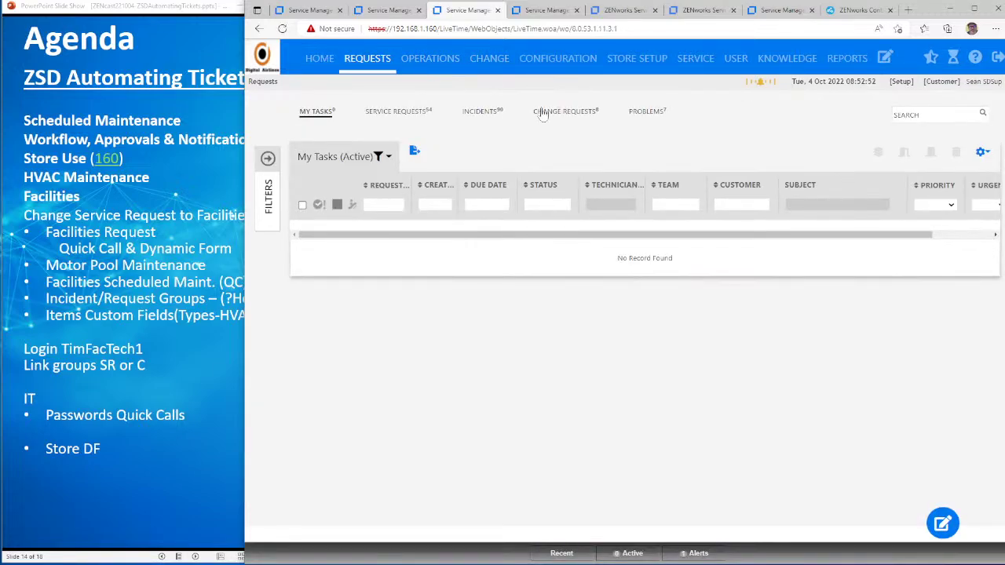
pyautogui.click(633, 116)
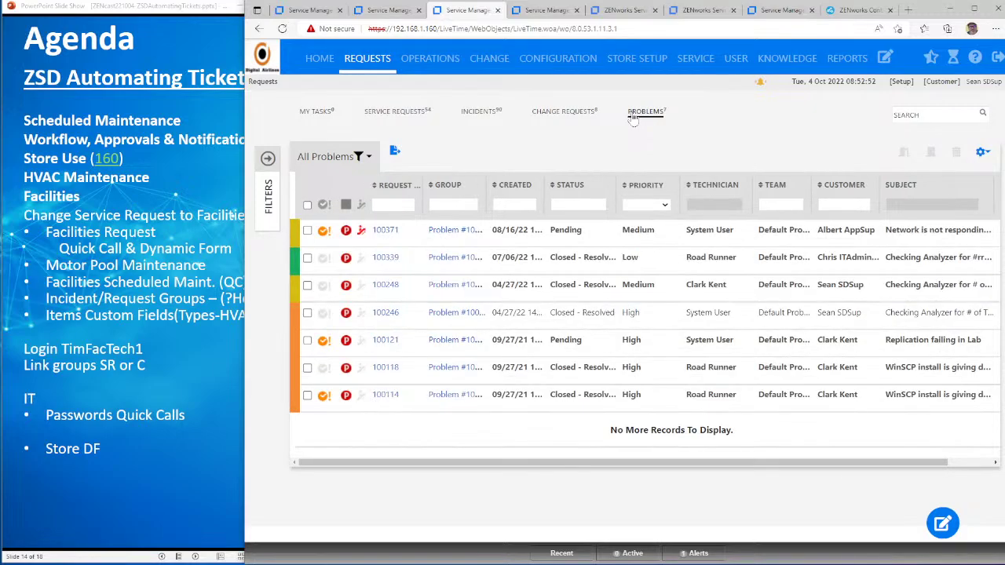
pyautogui.click(388, 233)
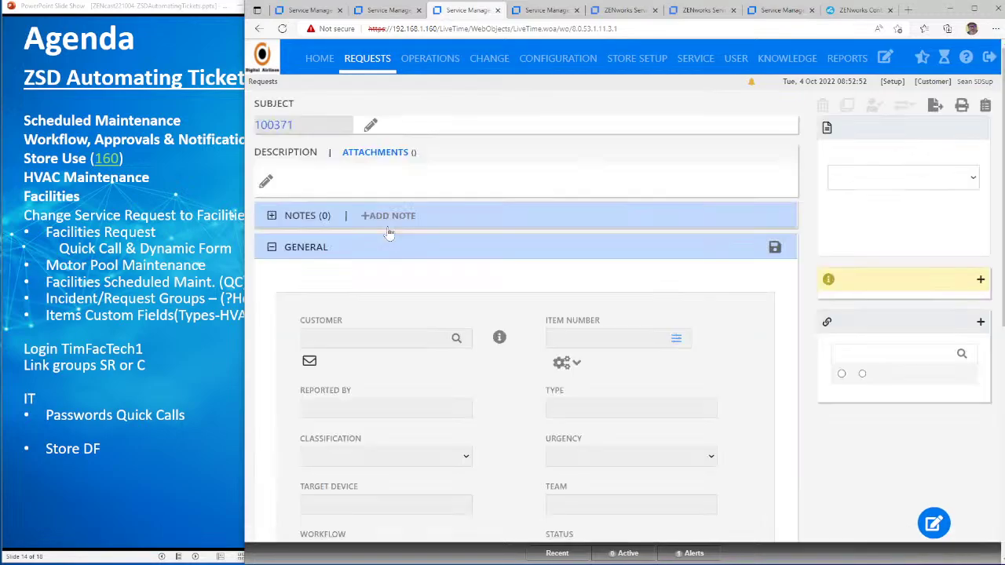
pyautogui.scroll(-3, 873, 314)
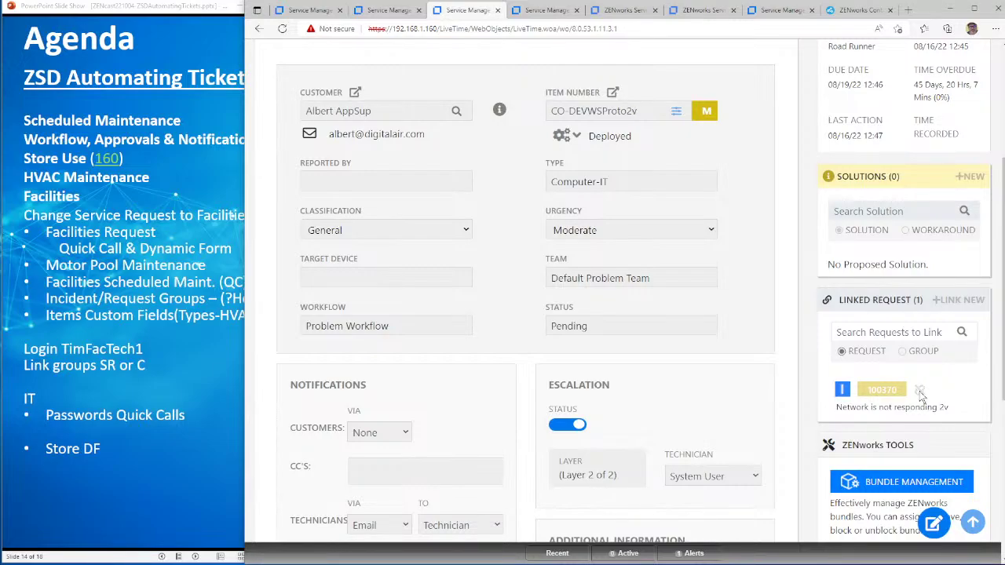
pyautogui.moveTo(852, 390)
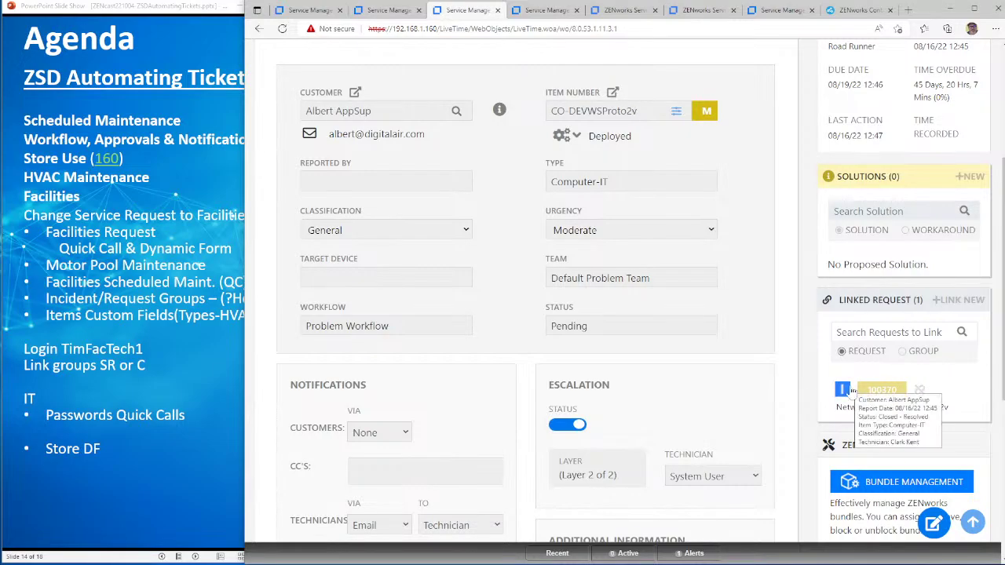
pyautogui.click(872, 393)
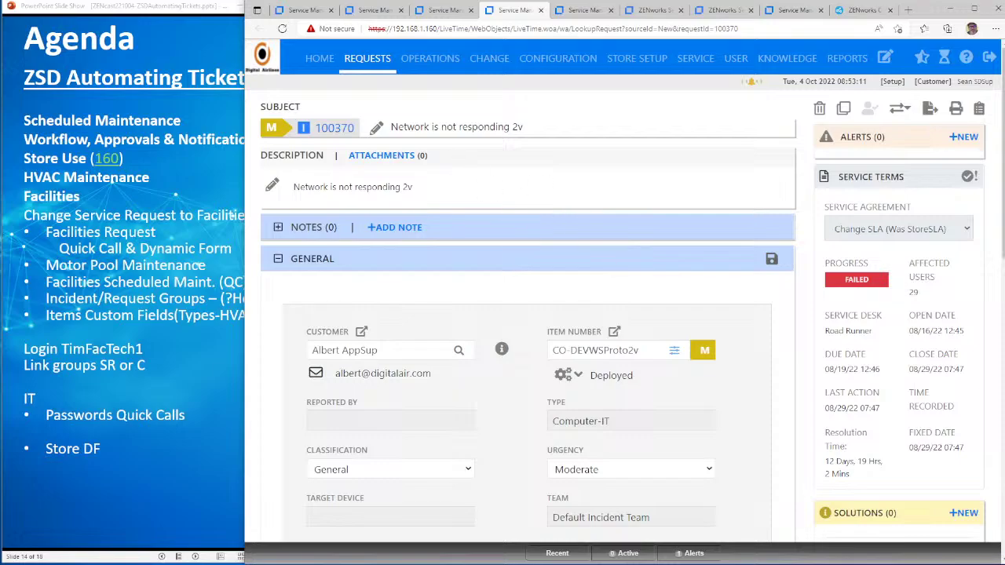
# Step: Check the problem list, open incident 100370 from the incident list and view its linked request section
pyautogui.click(369, 62)
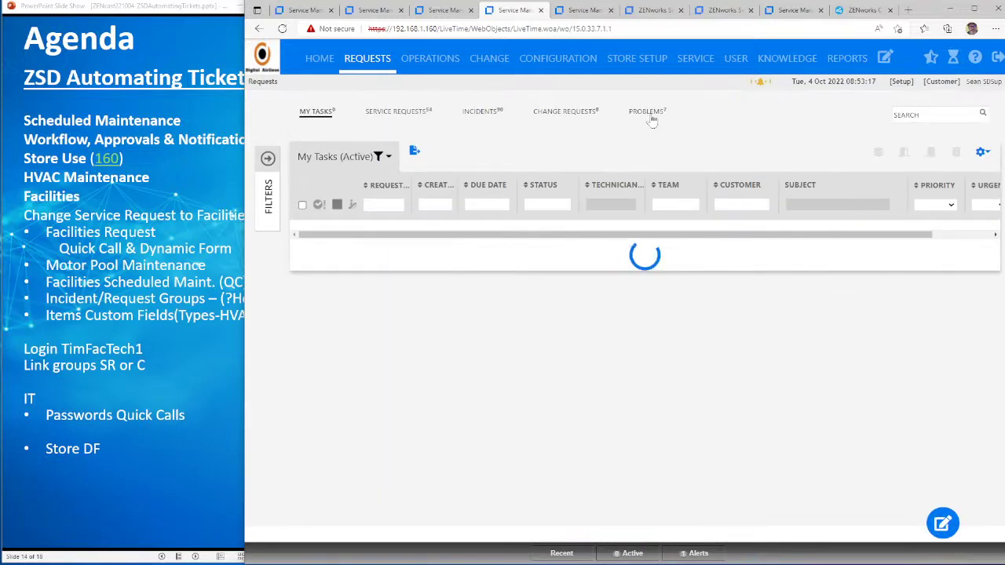
pyautogui.click(650, 113)
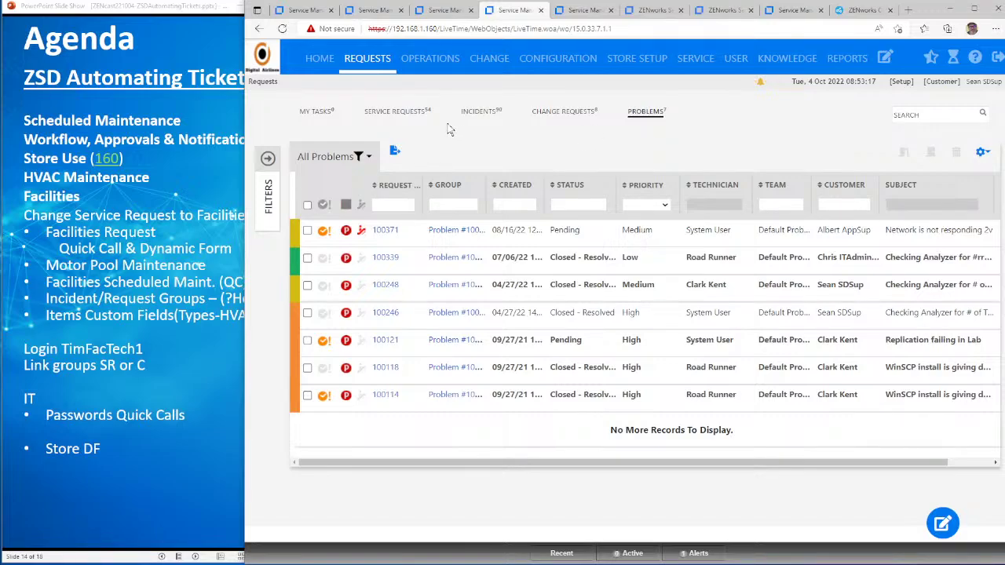
pyautogui.click(477, 116)
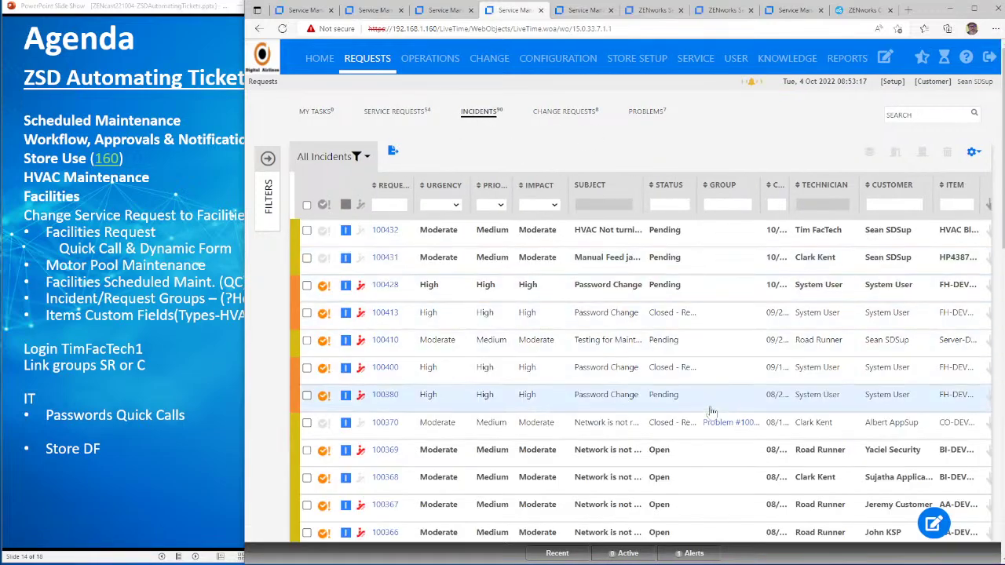
pyautogui.click(385, 426)
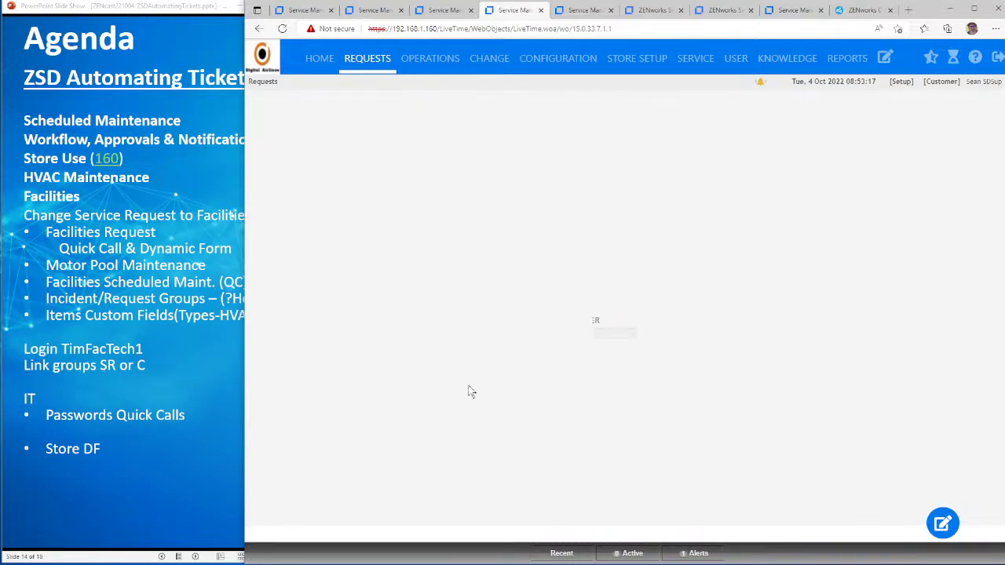
pyautogui.scroll(-3, 777, 210)
pyautogui.scroll(-1, 788, 213)
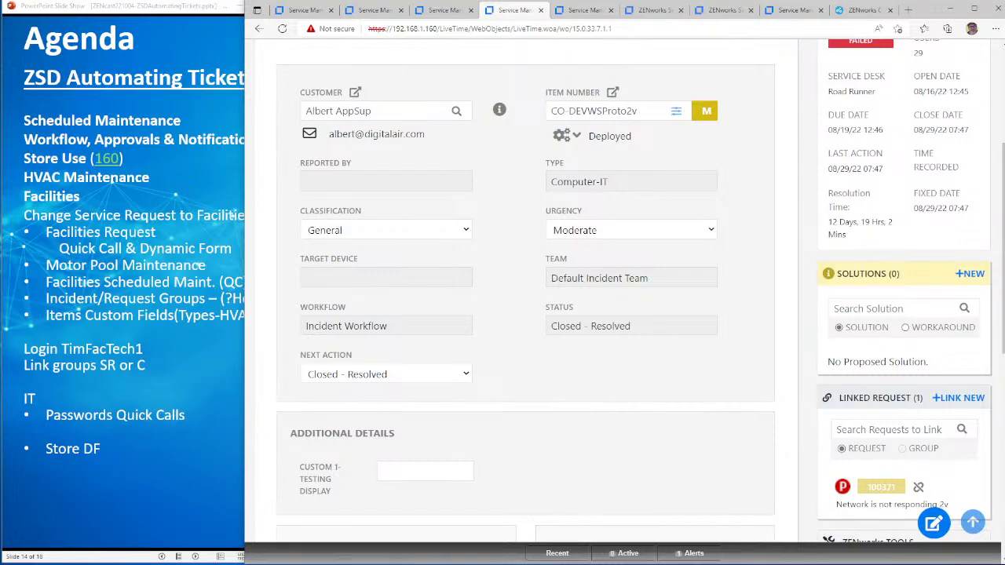
# Step: Open linked problem 100371 from the incident, and return to the problem list
pyautogui.click(873, 486)
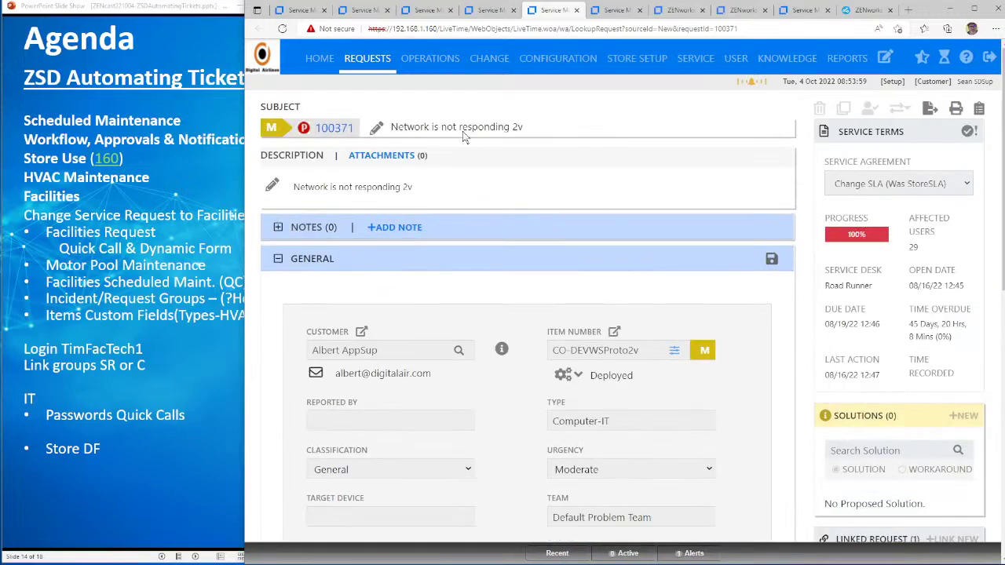
pyautogui.click(368, 67)
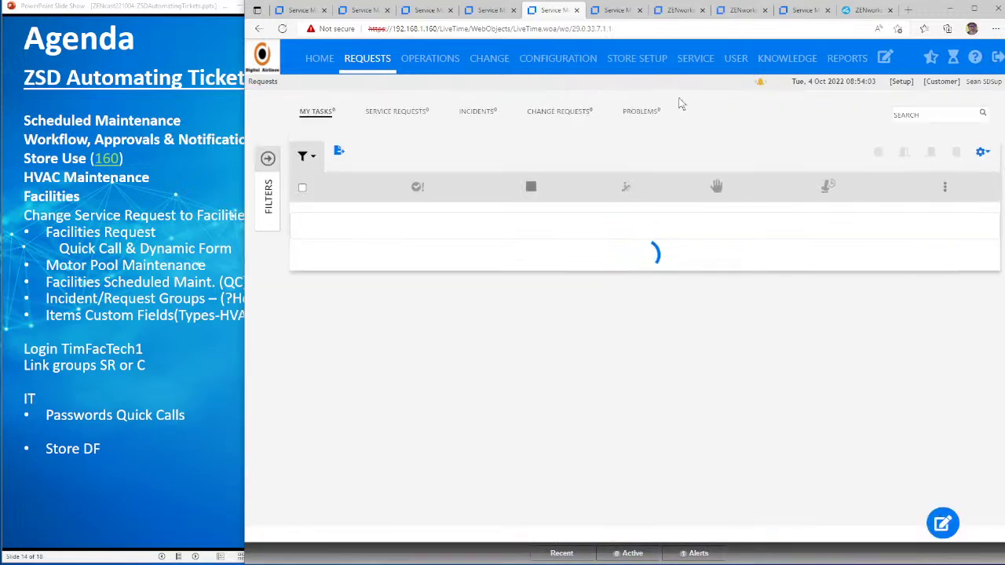
pyautogui.click(649, 114)
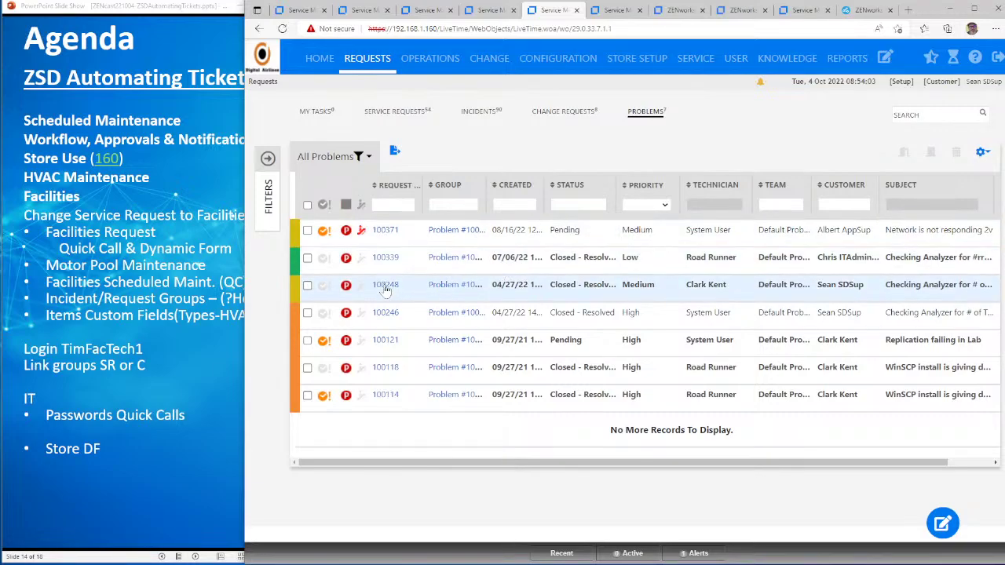
# Step: Open problem 100121 from the problem list and review its general details, escalation section and linked requests
pyautogui.click(385, 339)
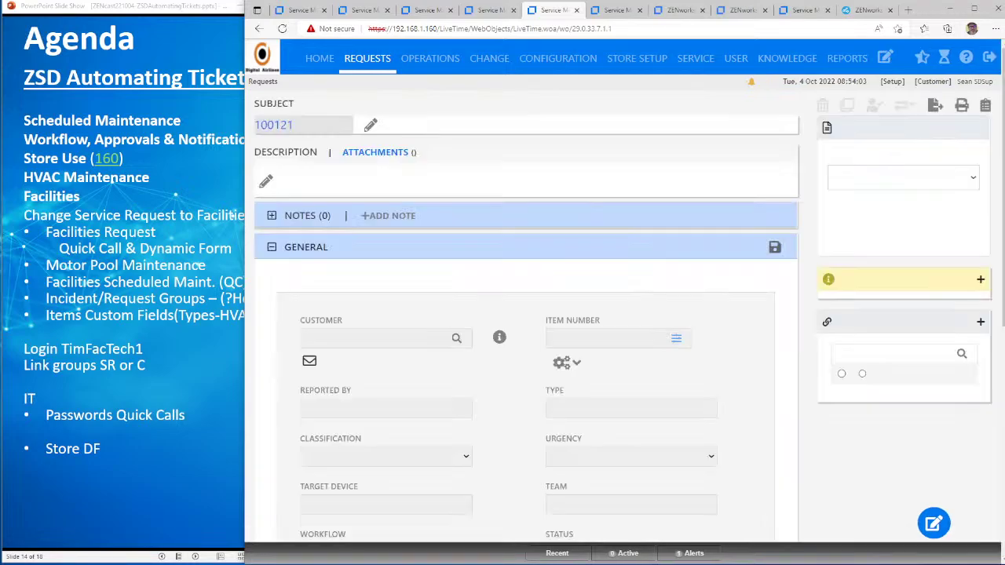
pyautogui.scroll(-3, 518, 314)
pyautogui.scroll(-2, 844, 275)
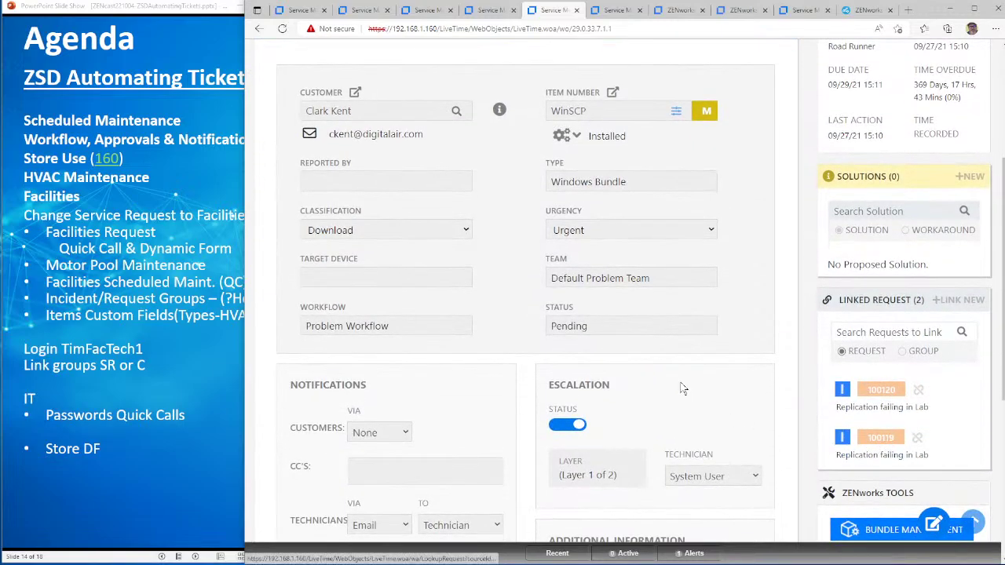
pyautogui.scroll(3, 509, 211)
pyautogui.scroll(-1, 509, 217)
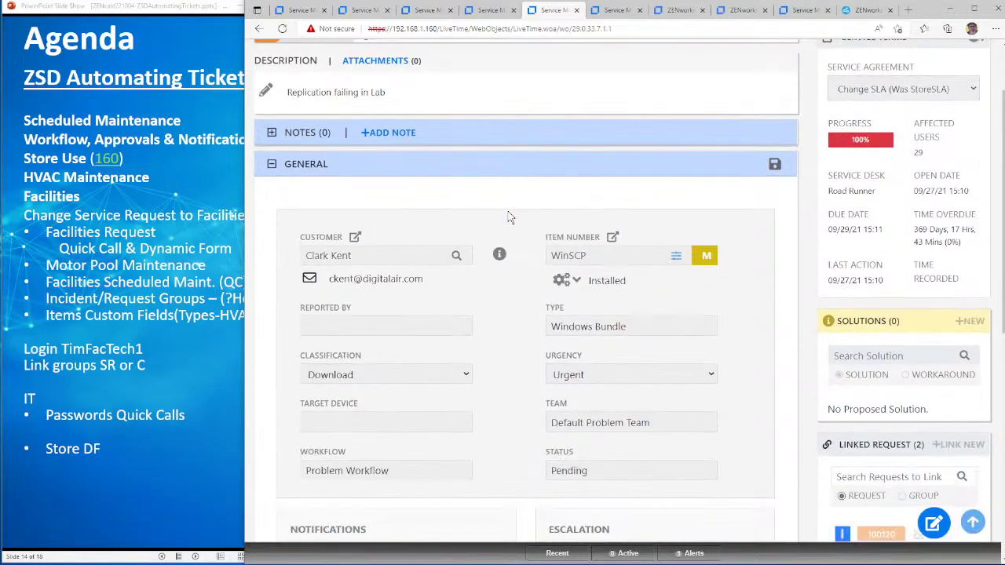
pyautogui.scroll(-5, 508, 218)
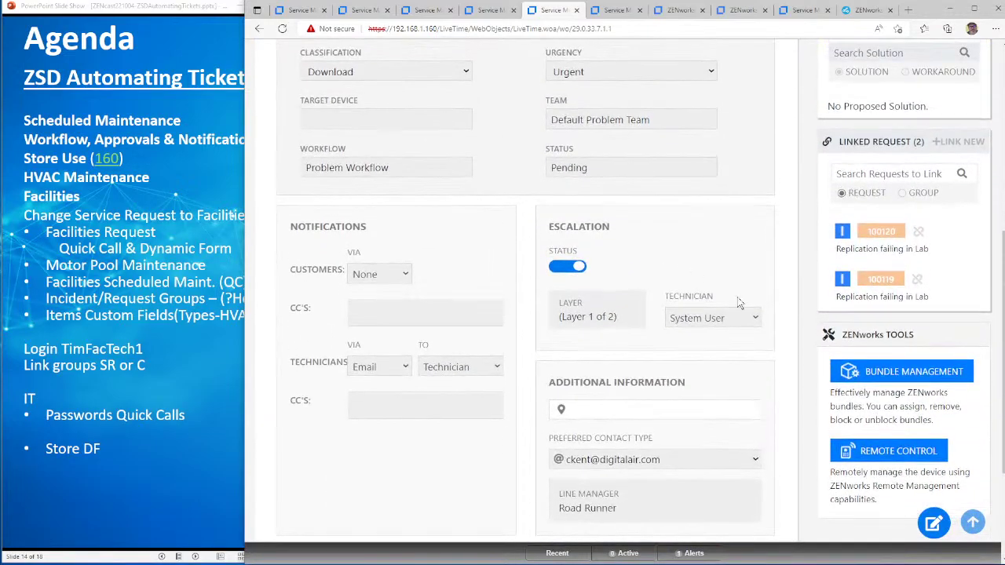
pyautogui.scroll(4, 681, 267)
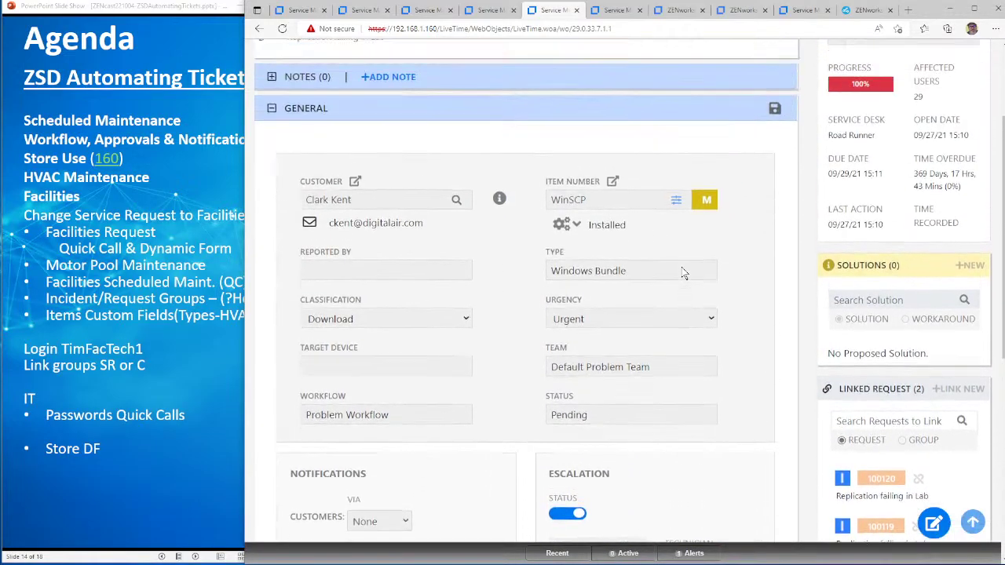
pyautogui.scroll(3, 681, 267)
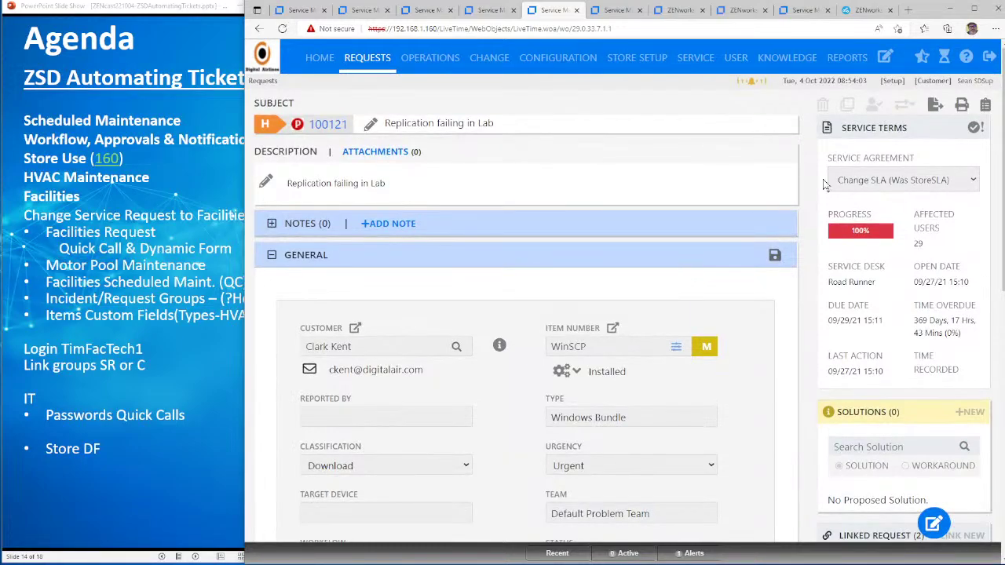
# Step: Log out of the current session and log back in with the technician's username and account password
pyautogui.click(989, 61)
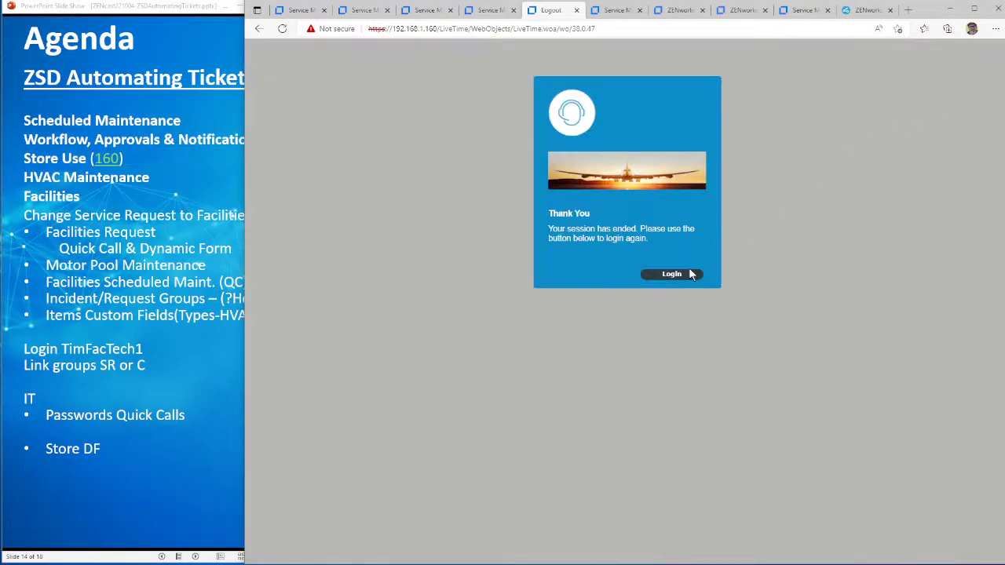
pyautogui.click(668, 277)
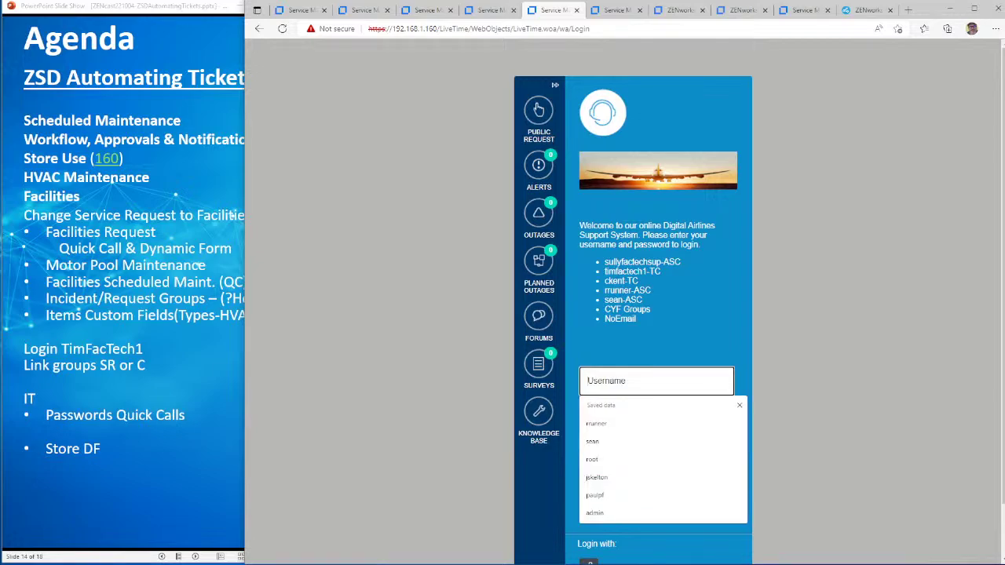
pyautogui.write('ckent')
pyautogui.press('Tab')
pyautogui.write('********')
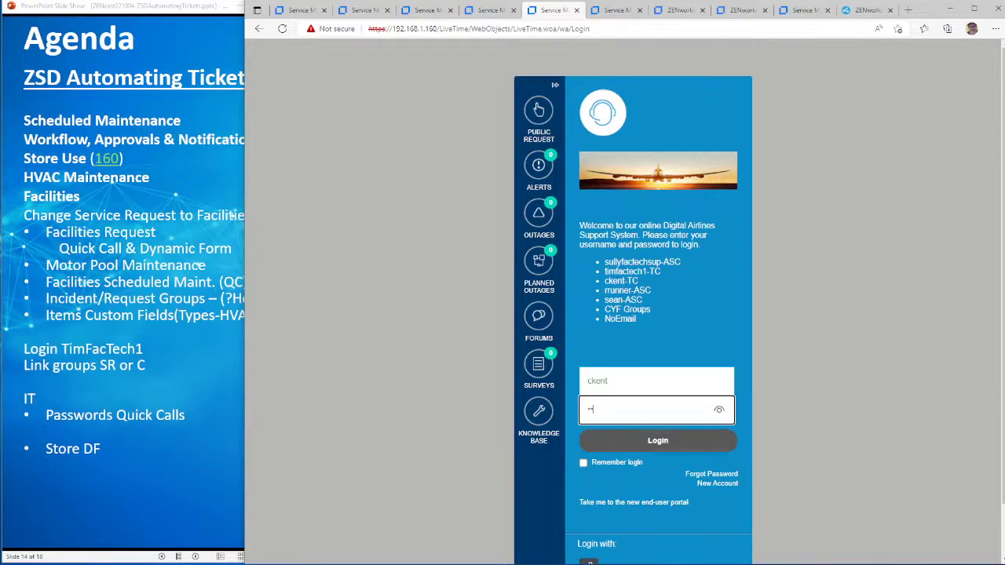
pyautogui.press('Return')
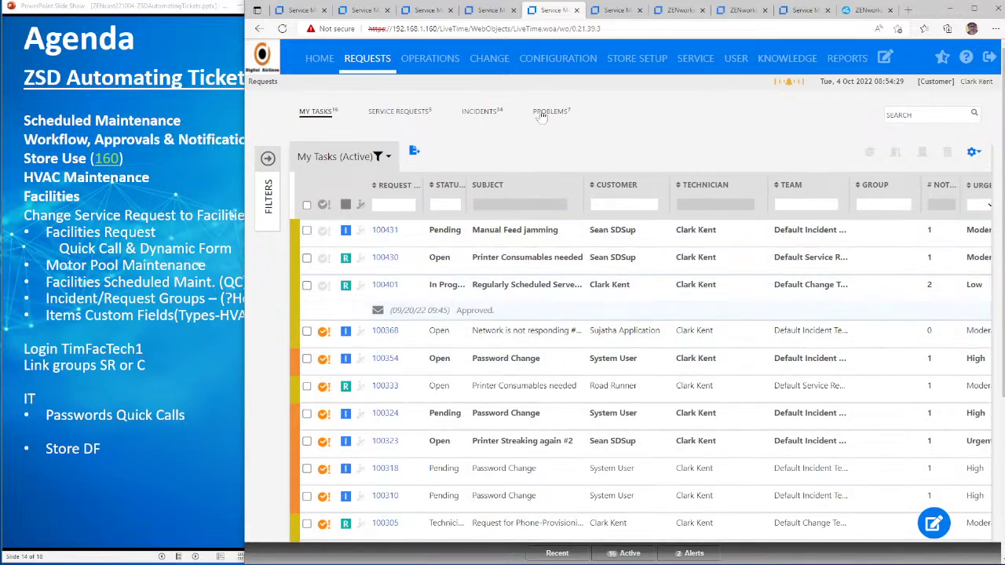
# Step: Open problem 100121 from the problem list, assign it to the logged-in technician instead of System User, and save
pyautogui.click(550, 111)
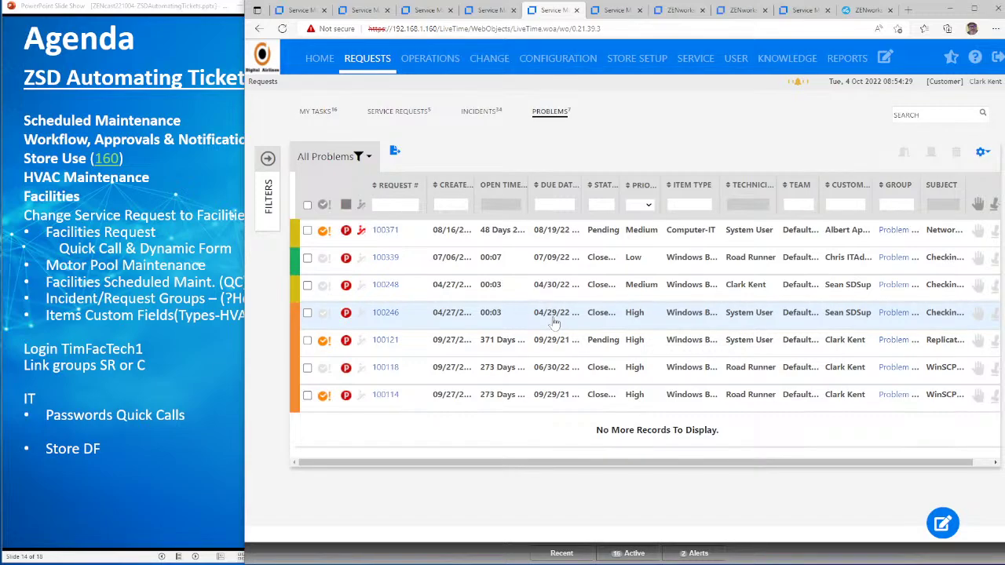
pyautogui.click(385, 340)
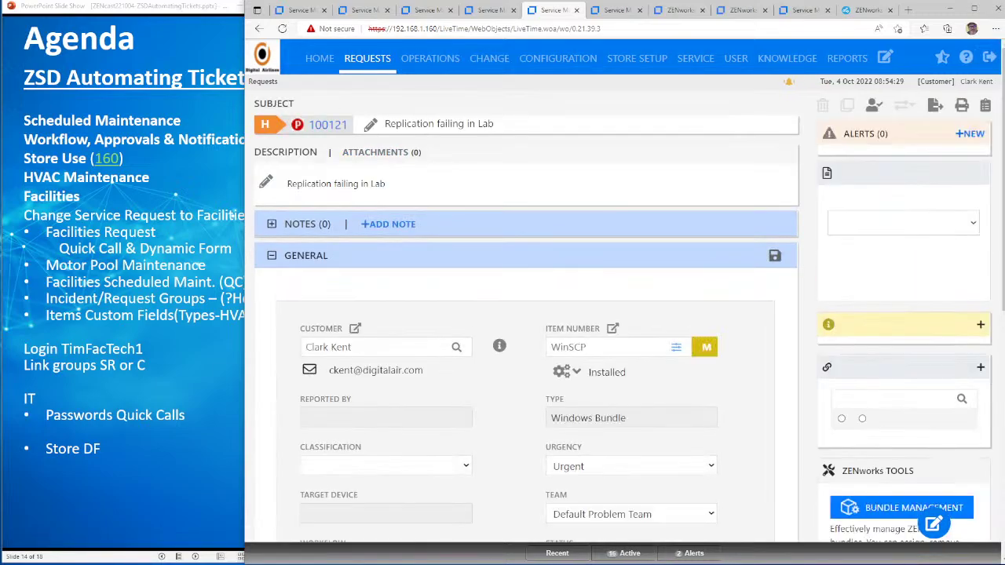
pyautogui.scroll(-4, 776, 345)
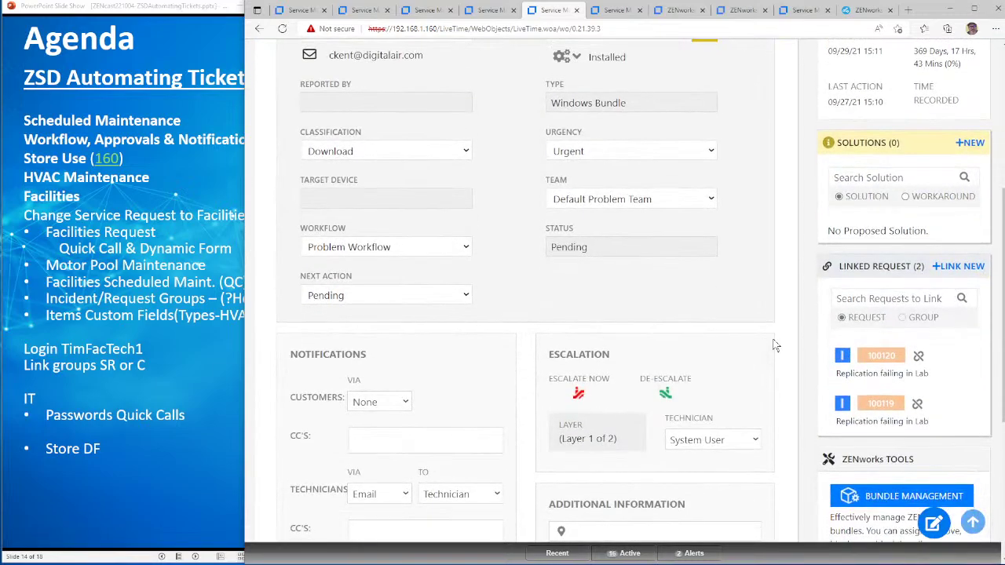
pyautogui.click(701, 444)
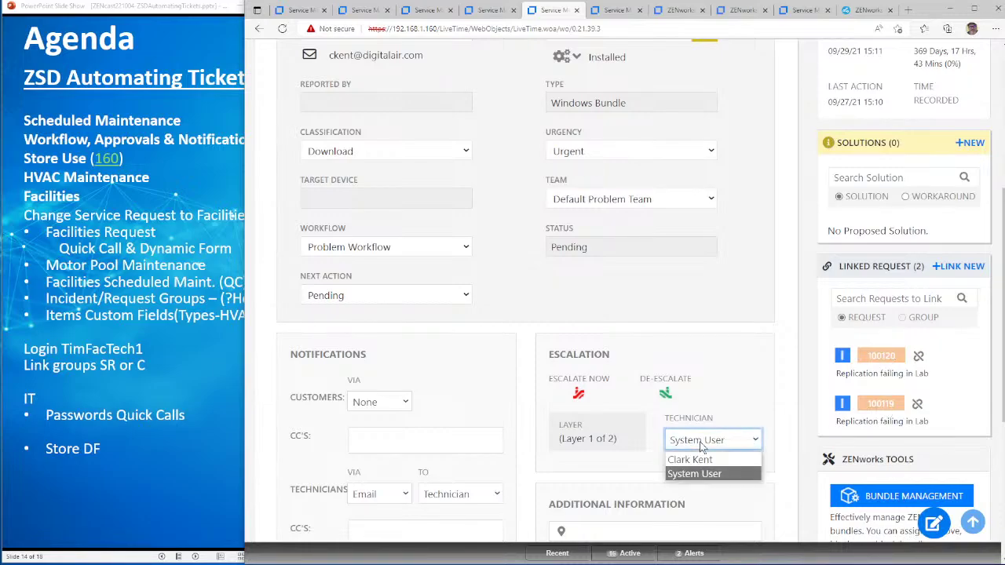
pyautogui.click(689, 459)
pyautogui.scroll(3, 726, 240)
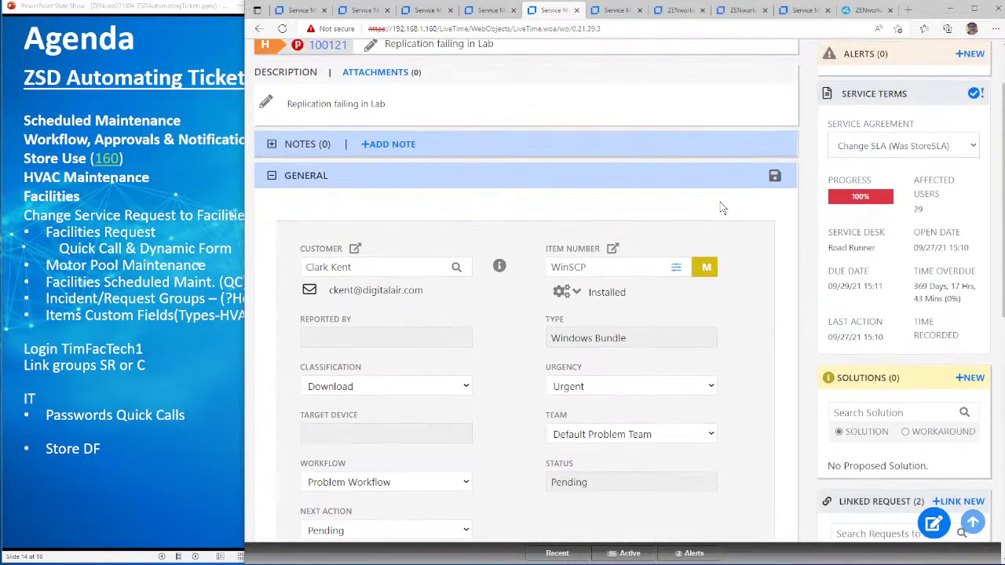
pyautogui.click(773, 179)
# Step: Set the next action of problem 100121 to Cancelled and save the problem
pyautogui.scroll(-3, 683, 330)
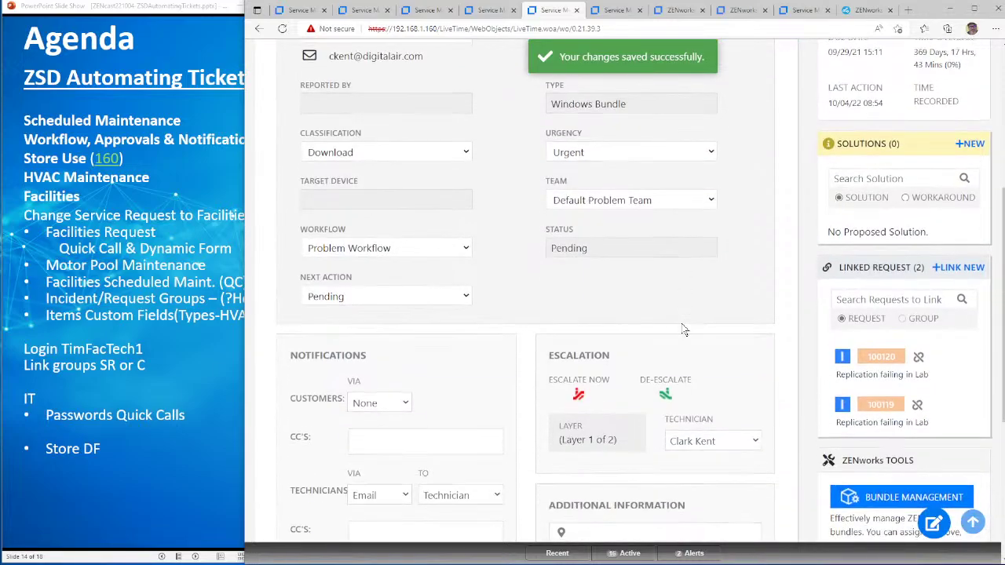
pyautogui.click(469, 296)
pyautogui.press('Escape')
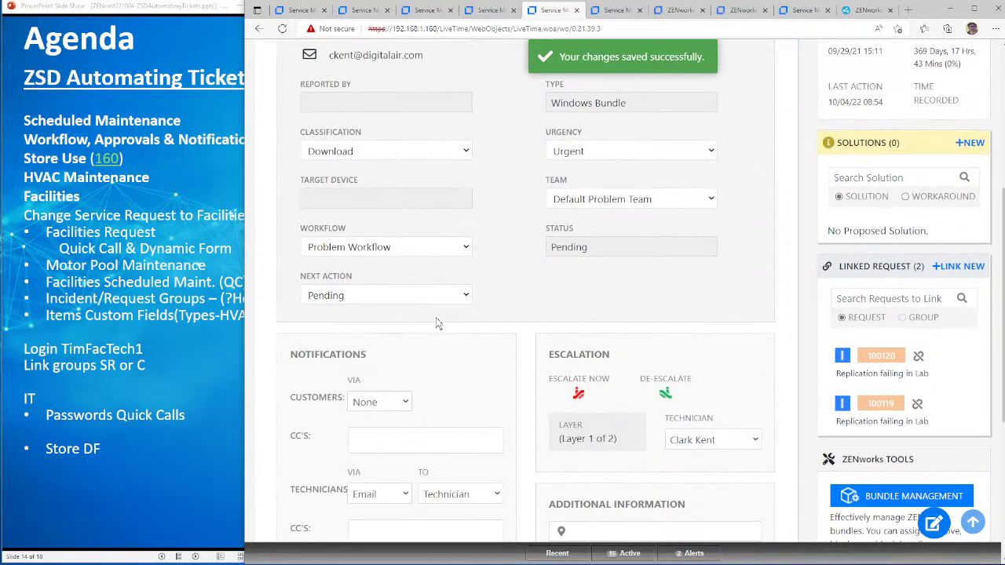
pyautogui.press('c')
pyautogui.scroll(-3, 630, 306)
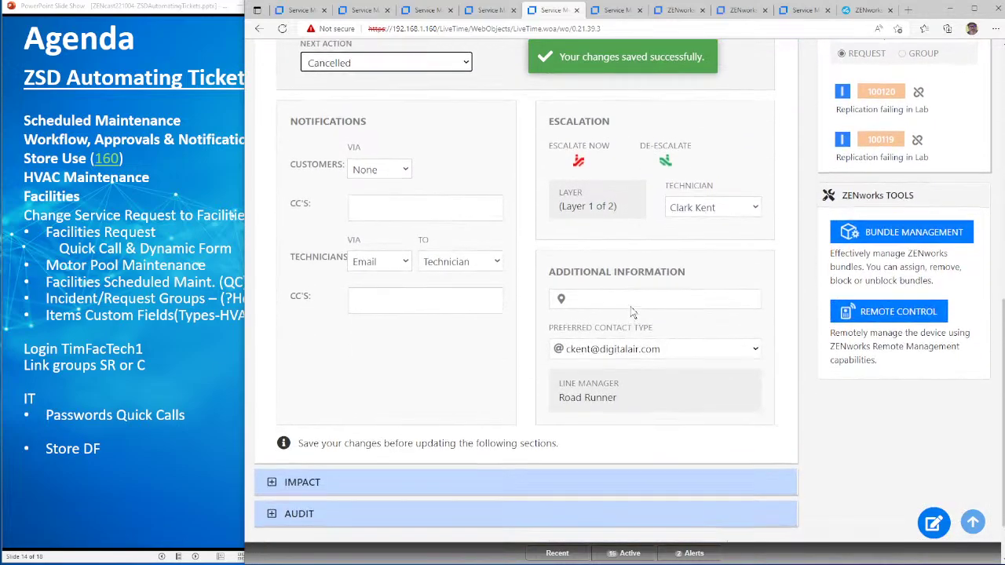
pyautogui.scroll(7, 630, 311)
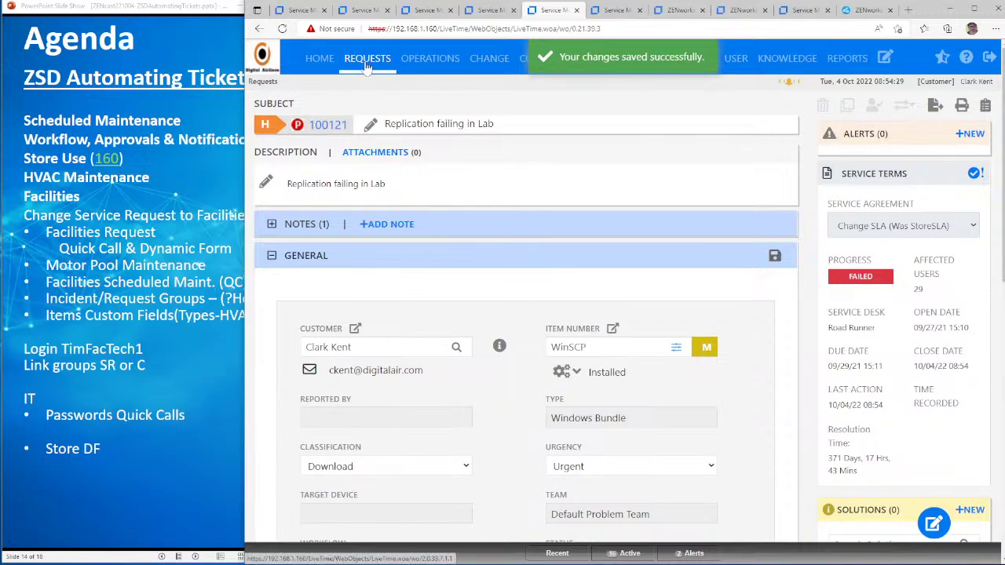
# Step: Open linked incident 100120 from the cancelled problem and check its status and next action
pyautogui.scroll(-4, 804, 311)
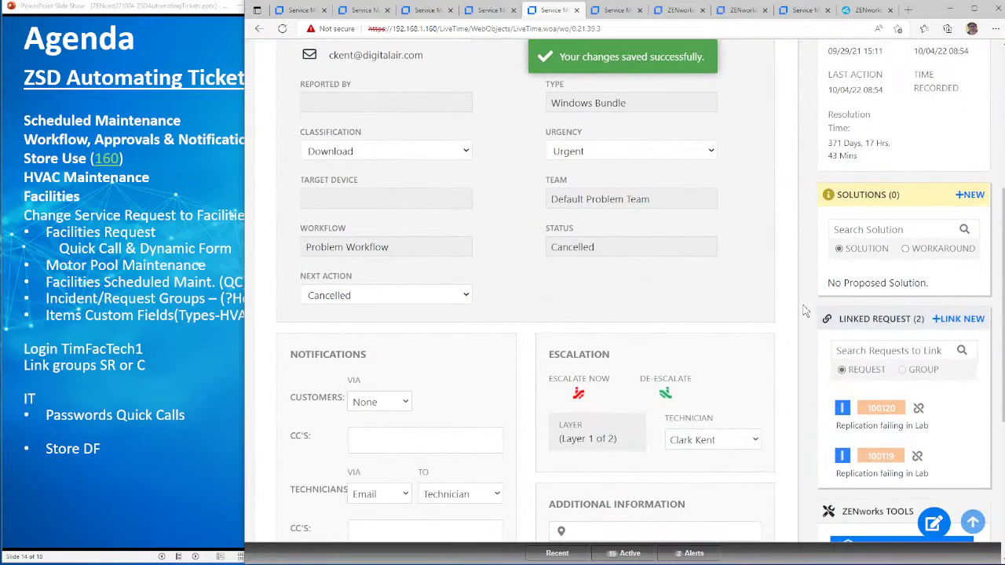
pyautogui.click(881, 408)
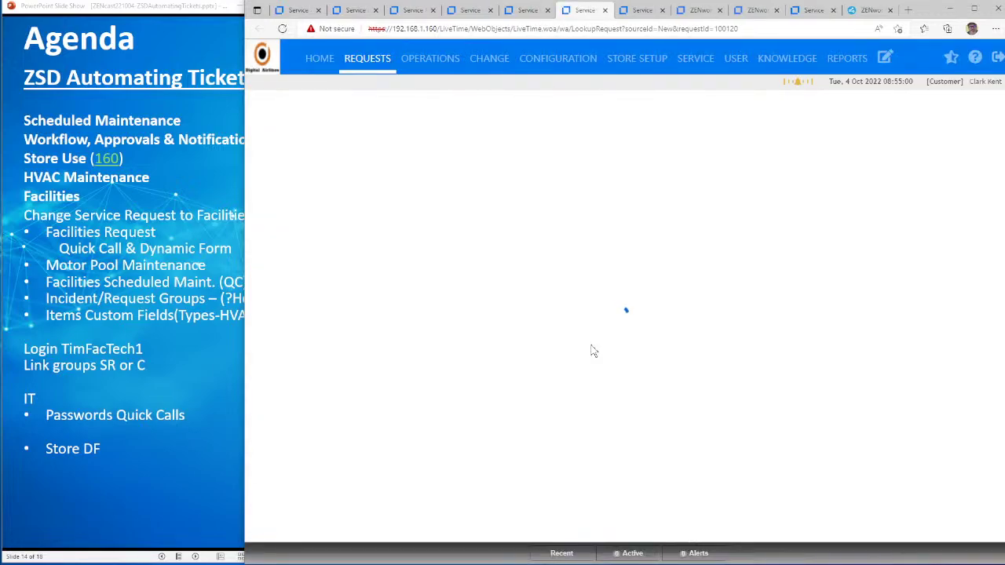
pyautogui.scroll(-3, 439, 374)
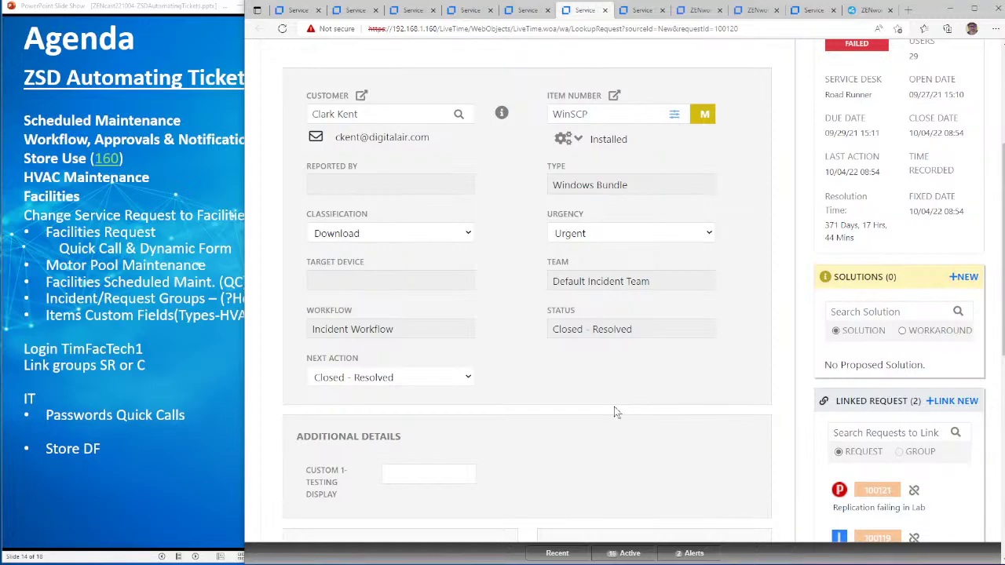
# Step: Open linked incident 100119 from incident 100120 and check its status and next action
pyautogui.scroll(-1, 616, 412)
pyautogui.click(877, 465)
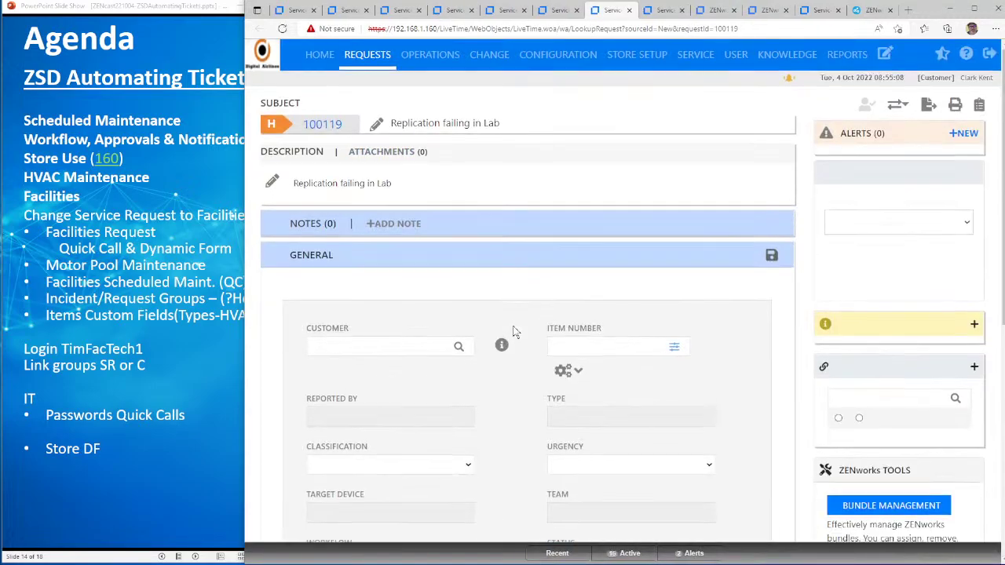
pyautogui.scroll(-4, 514, 331)
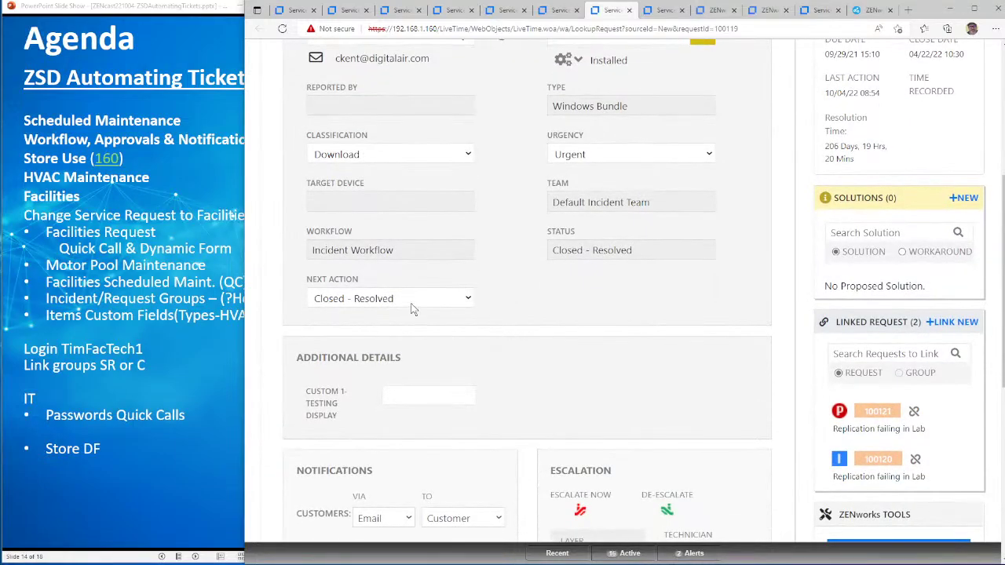
pyautogui.scroll(4, 549, 314)
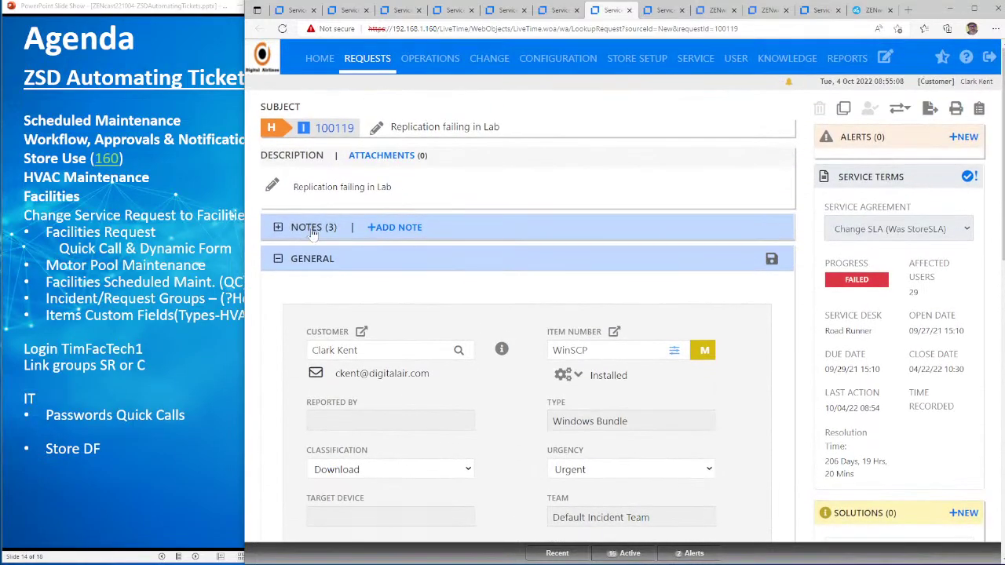
# Step: Expand the notes of incident 100119, read through all of them, and return to the requests list
pyautogui.click(277, 227)
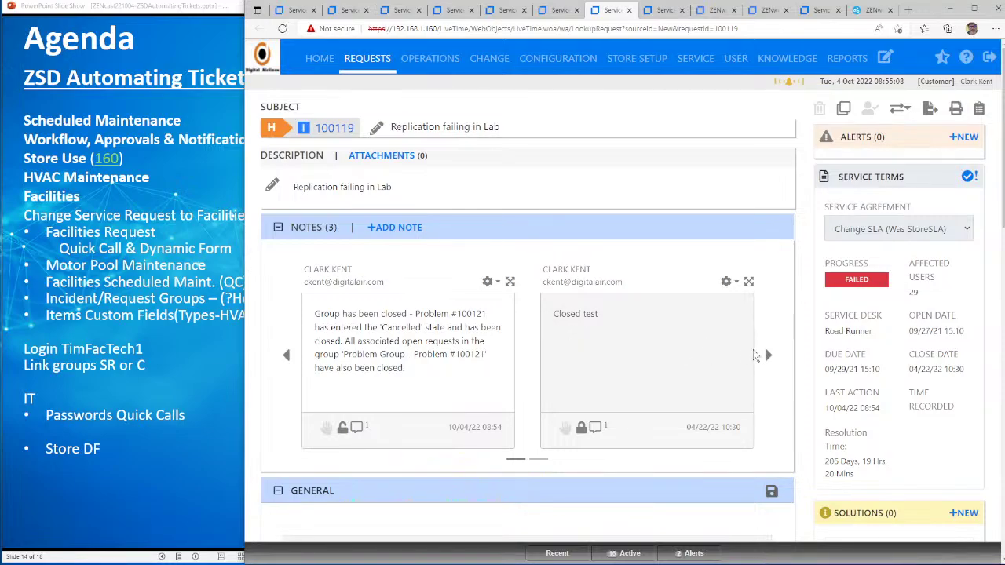
pyautogui.click(768, 356)
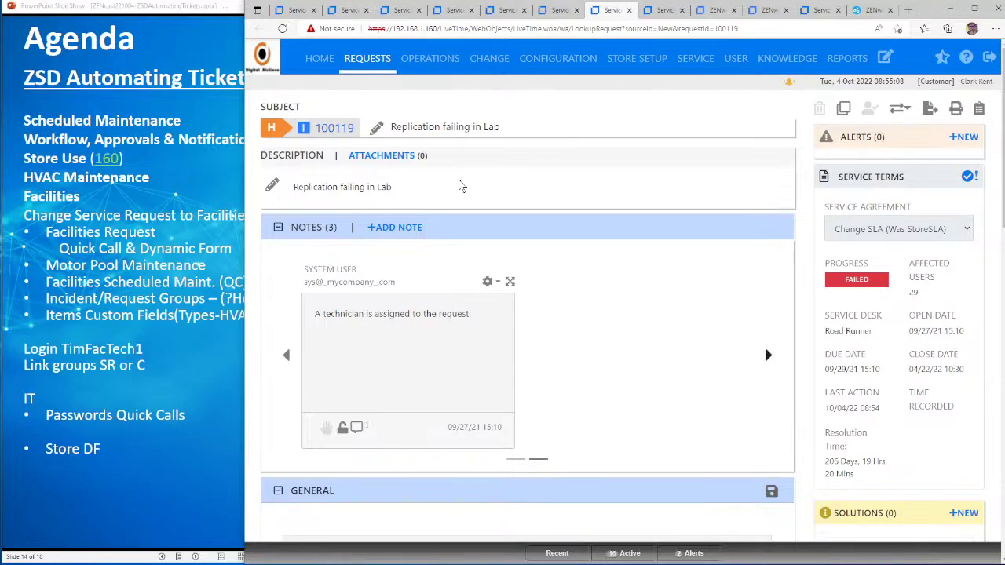
pyautogui.scroll(-5, 523, 196)
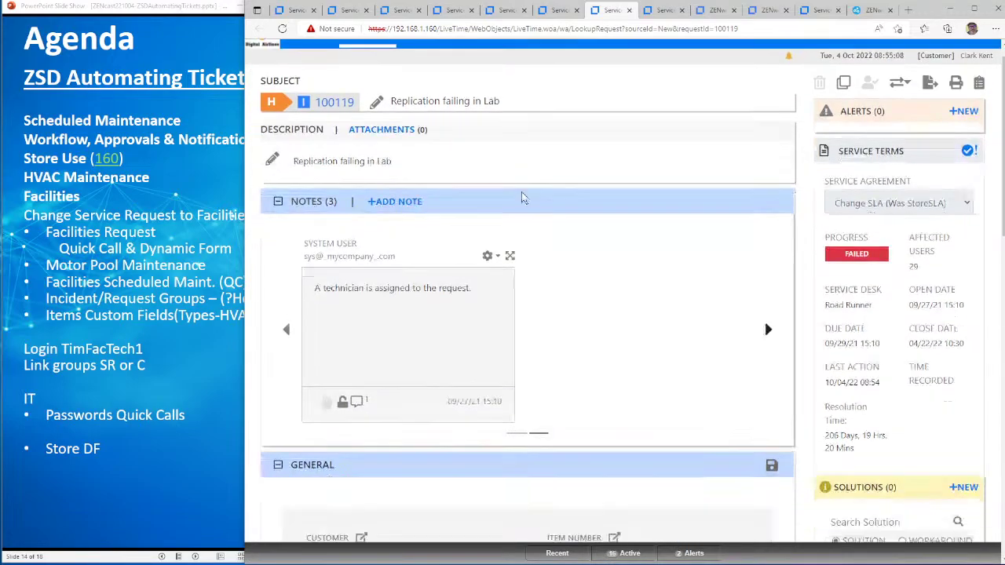
pyautogui.scroll(-6, 521, 191)
pyautogui.scroll(12, 527, 193)
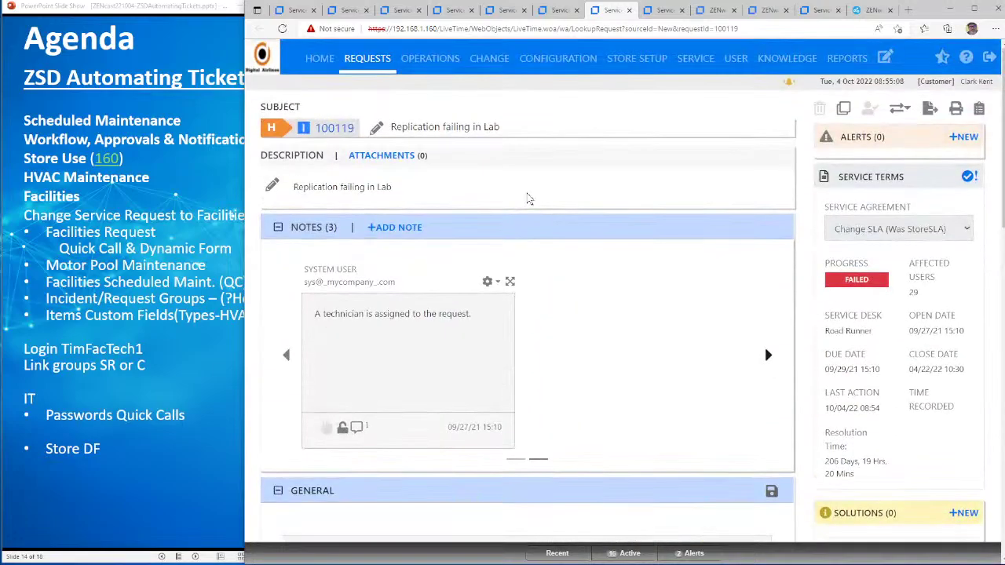
pyautogui.click(363, 56)
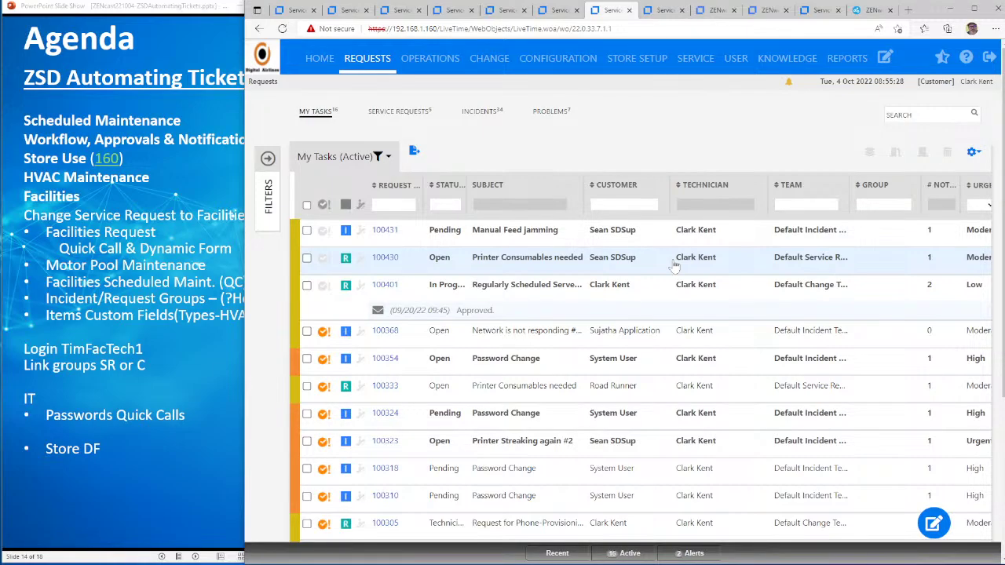
# Step: Switch to the PowerPoint slide show, advance through References to the Next ZENcast slide and reveal its Hybrid Workspaces topic lines
pyautogui.click(184, 311)
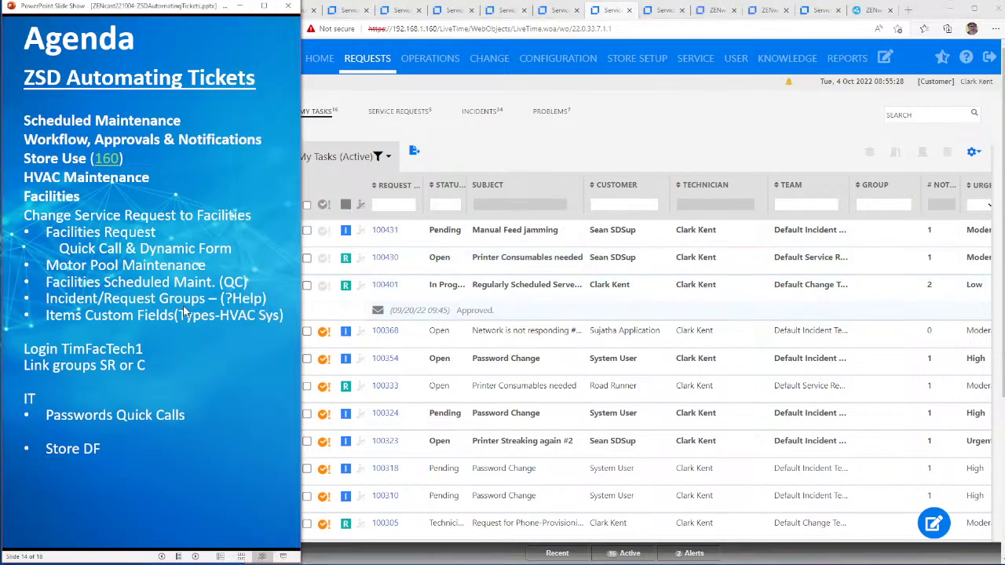
pyautogui.click(183, 310)
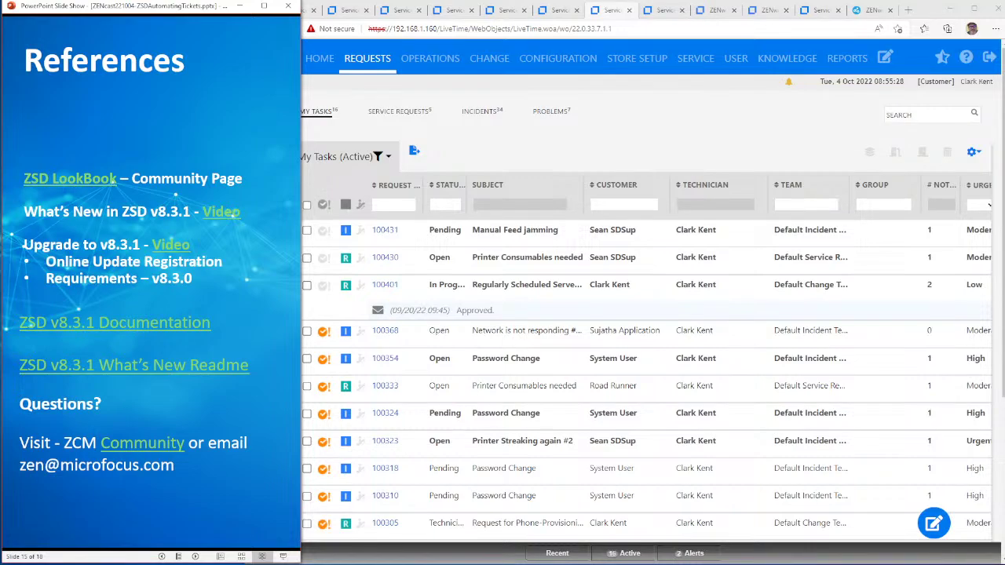
pyautogui.press('Right')
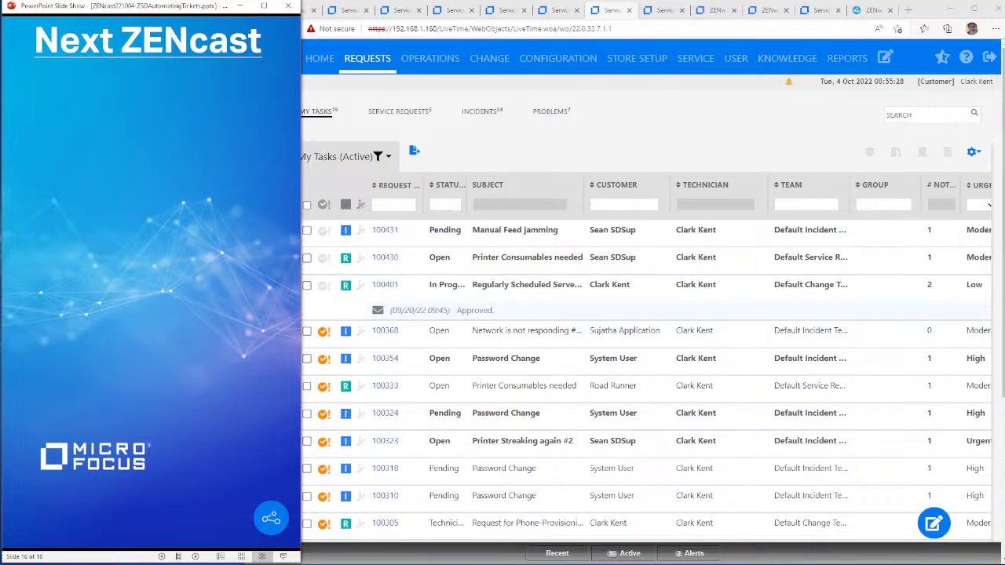
pyautogui.press('Right')
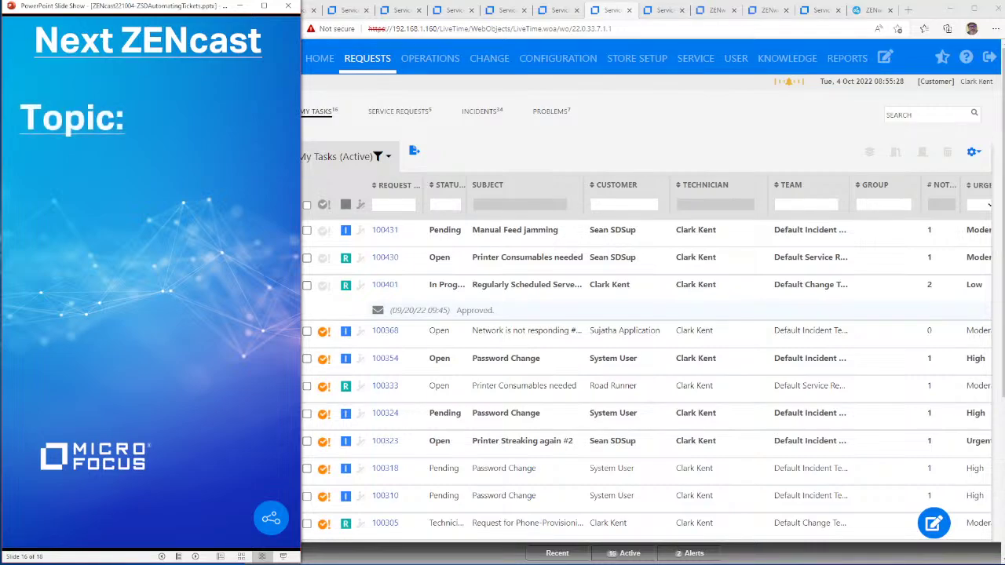
pyautogui.press('Right')
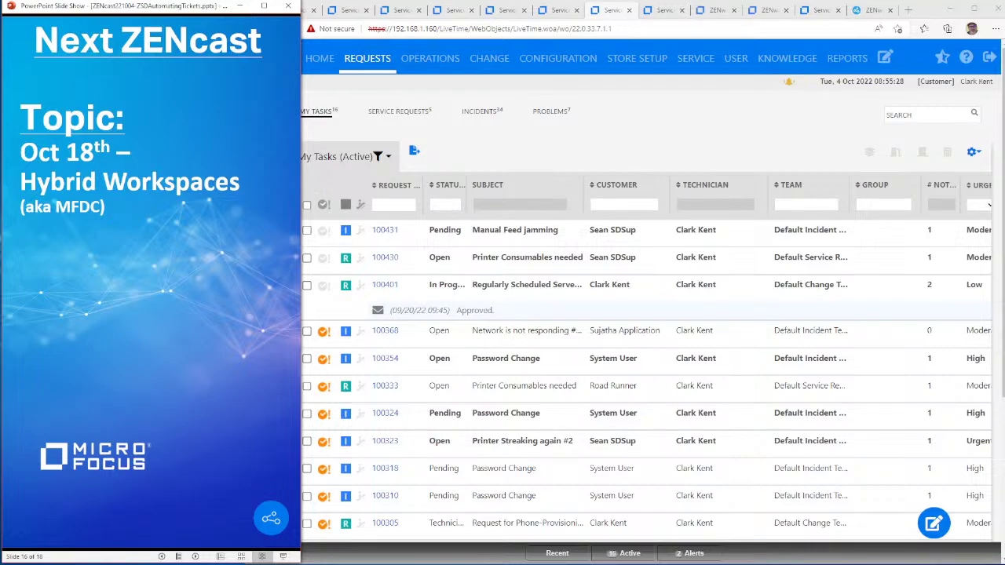
pyautogui.click(192, 239)
pyautogui.click(190, 238)
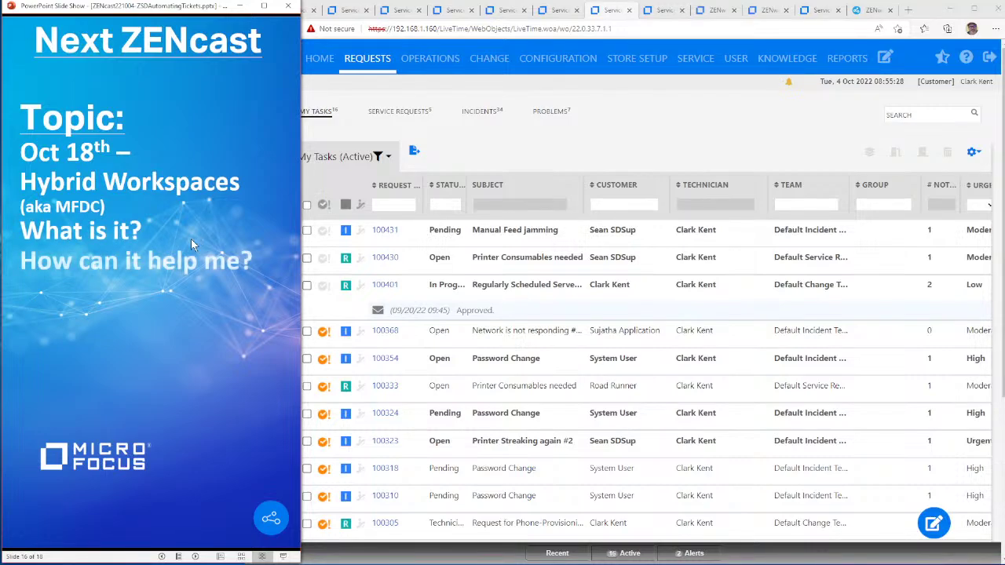